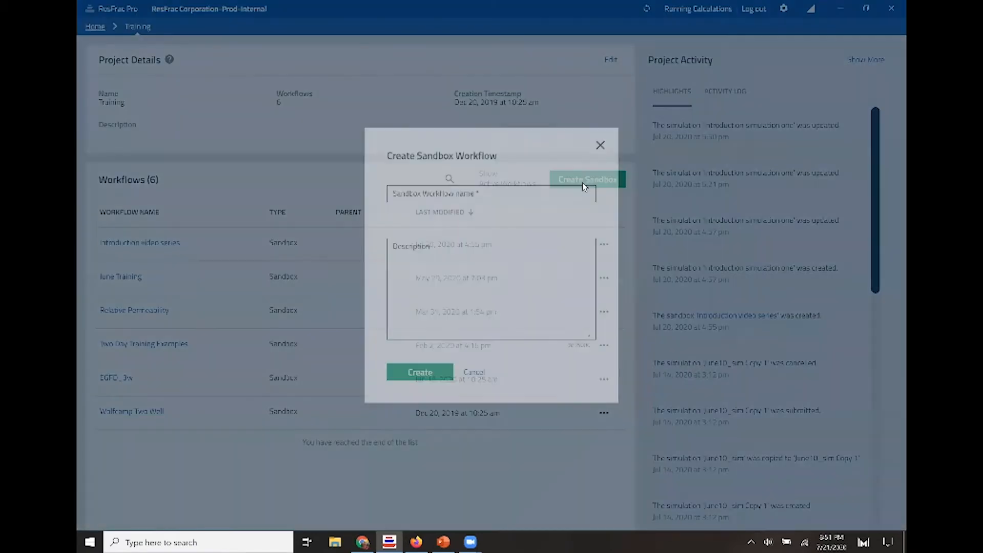
Create a sandbox workflow named "Demonstration video" in the Training project and open it.
click(457, 193)
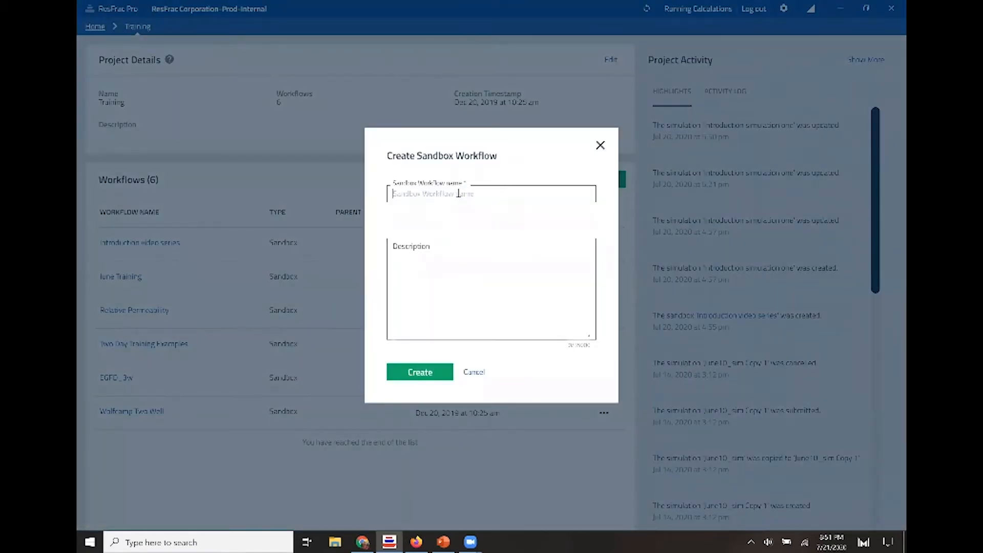
text(Demonstration video)
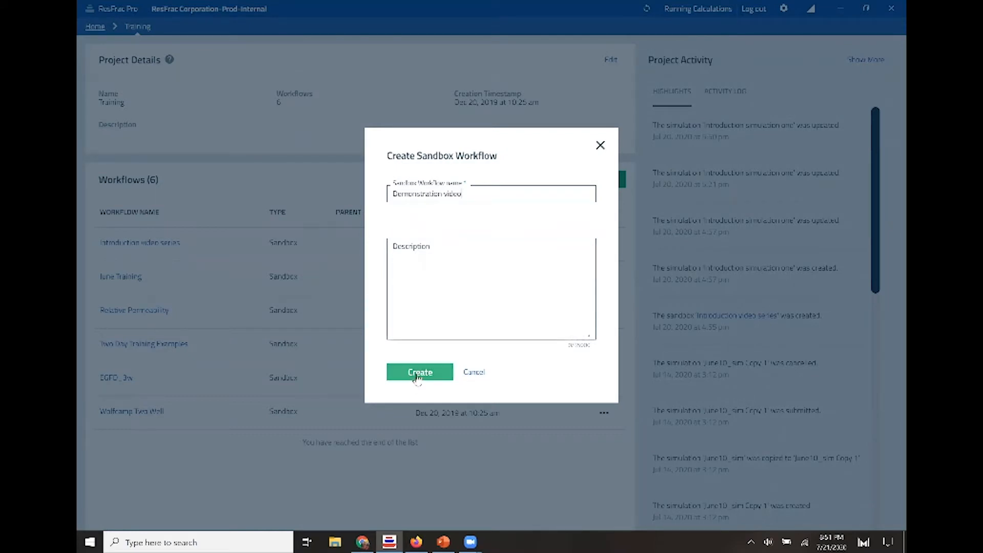
click(418, 372)
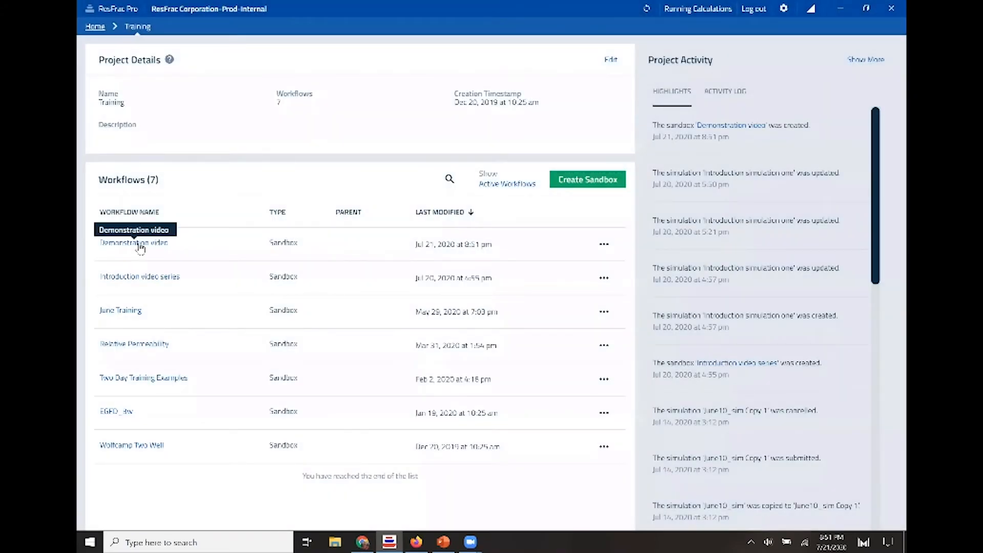
click(140, 246)
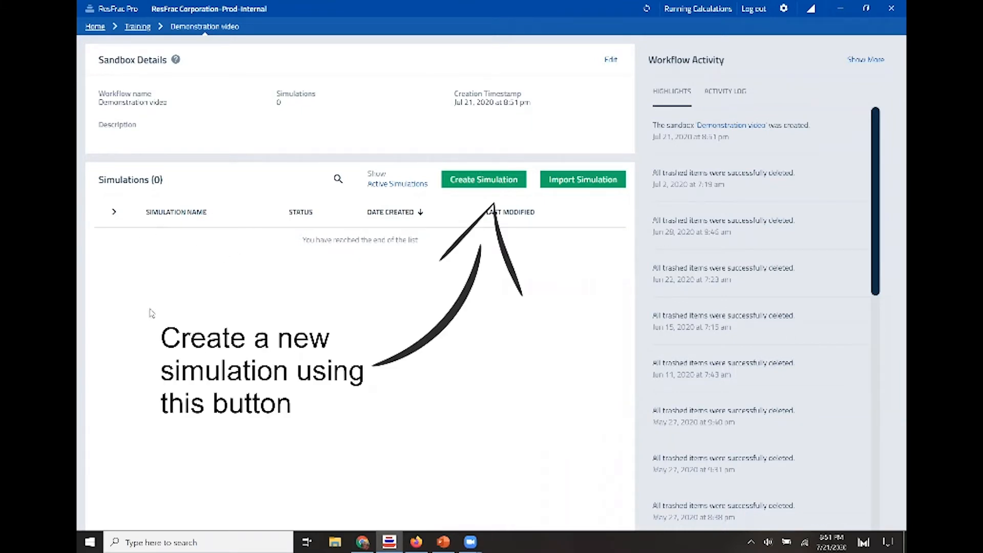
Create a simulation named "demo simulation" from the "3 stages with 8 clusters each" template.
click(491, 181)
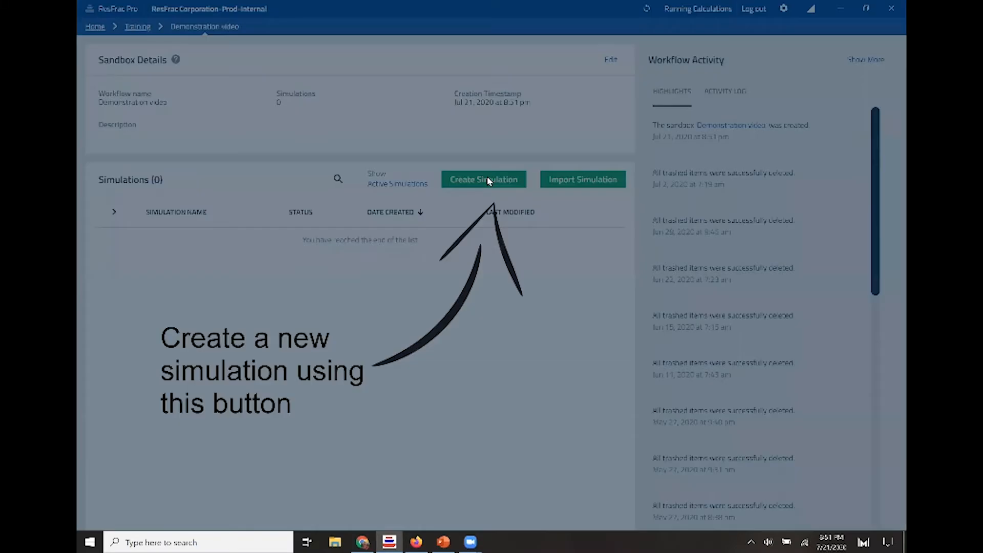
click(446, 163)
text(demo simulation)
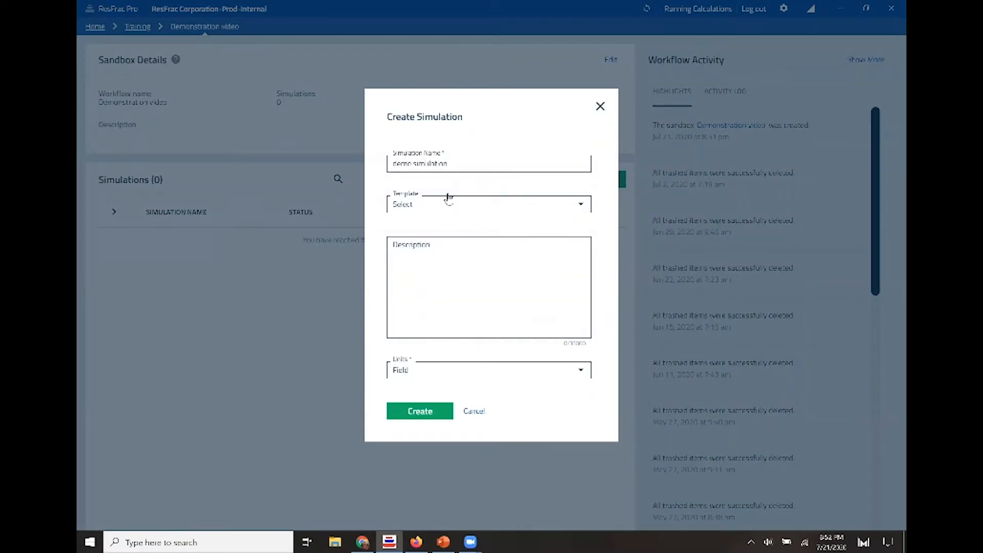
click(452, 202)
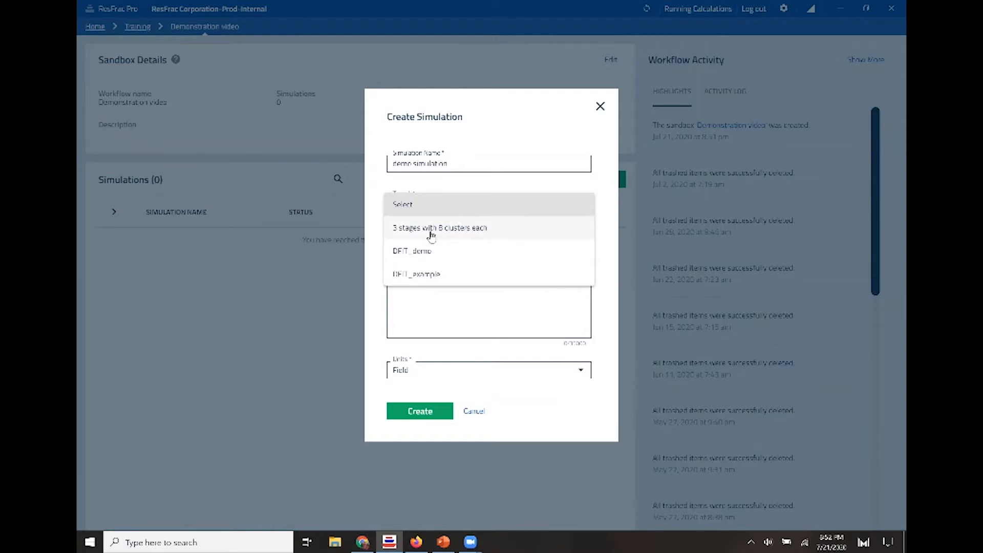
click(485, 228)
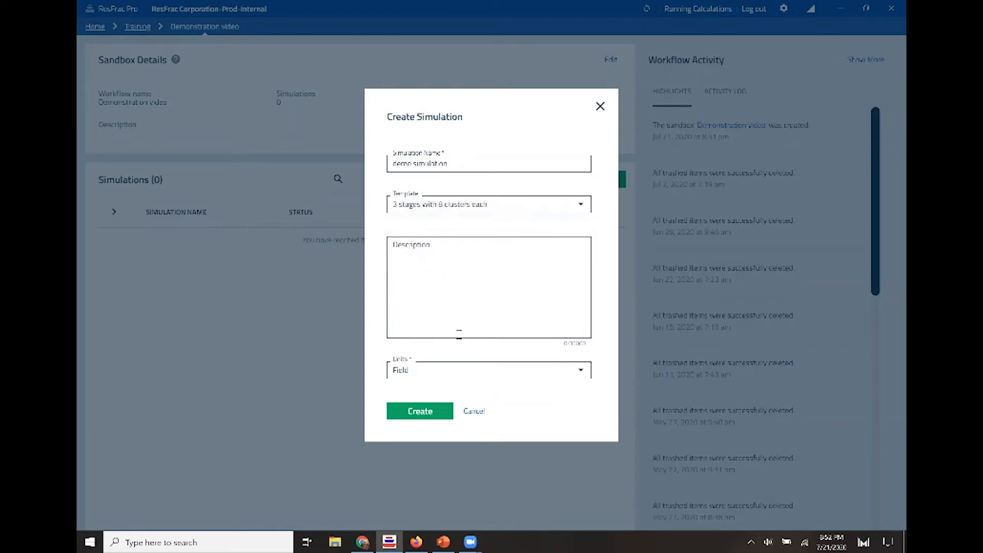
click(437, 411)
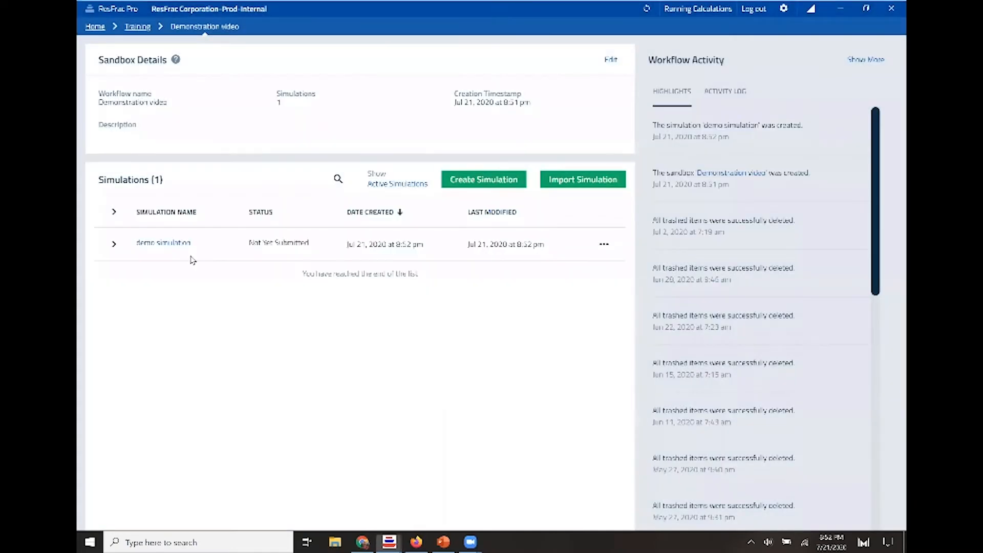
Look through the Job Manager help for the sandbox details, then close it.
click(169, 250)
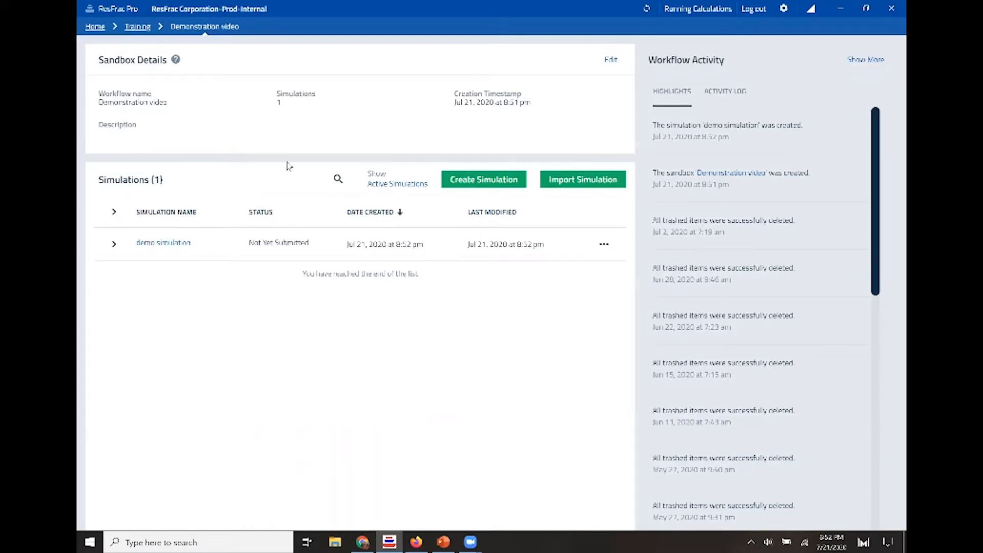
click(176, 60)
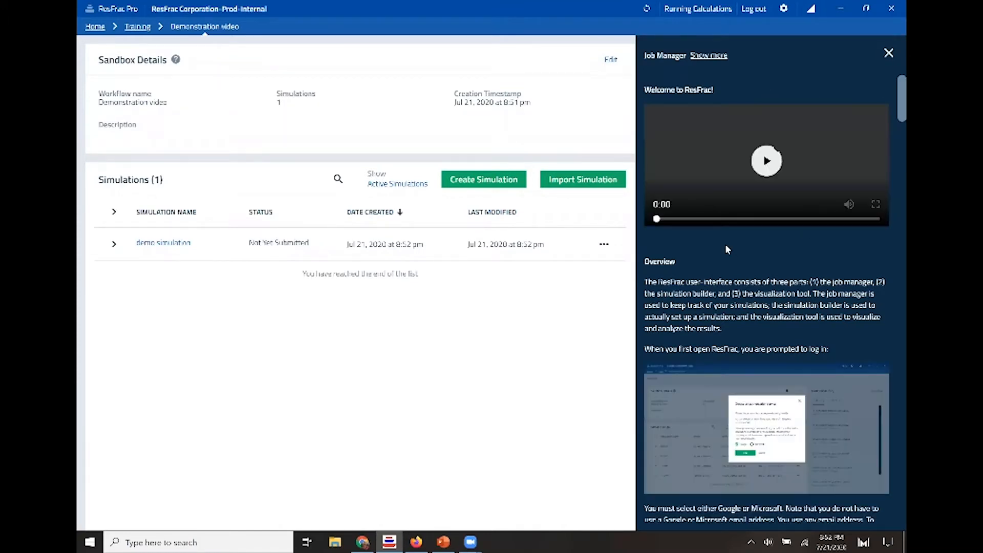
scroll(727, 249, down, 7)
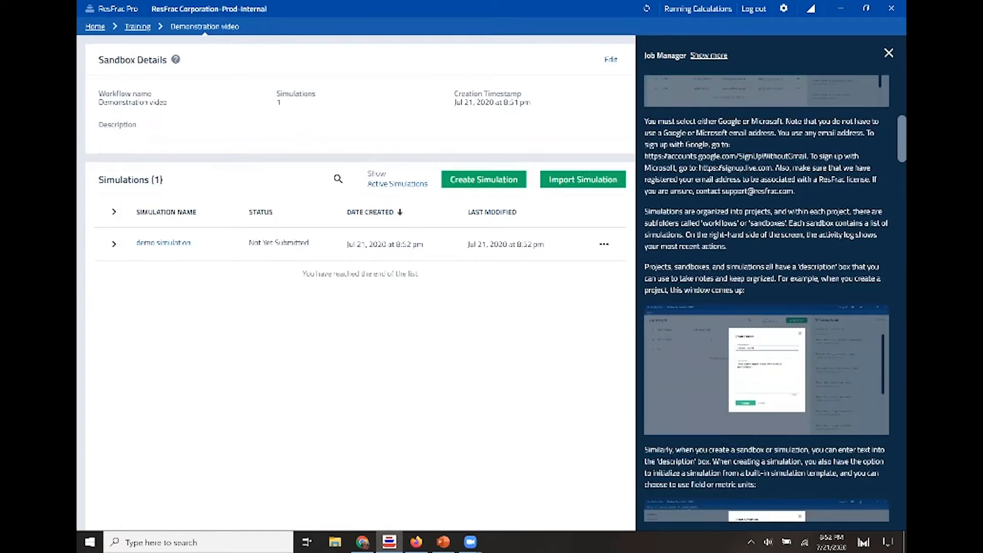
click(889, 54)
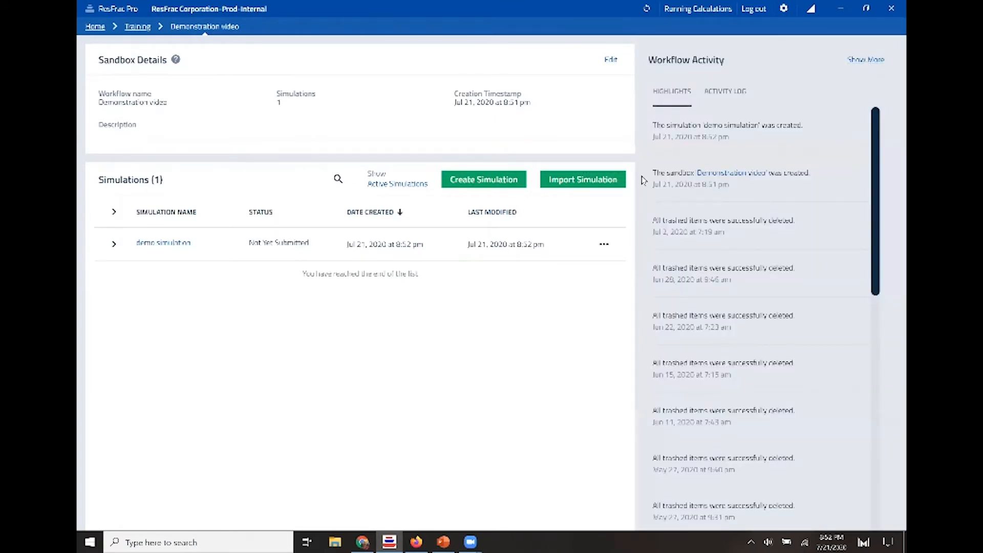
Review the actions available for demo simulation and expand its status details.
right_click(153, 244)
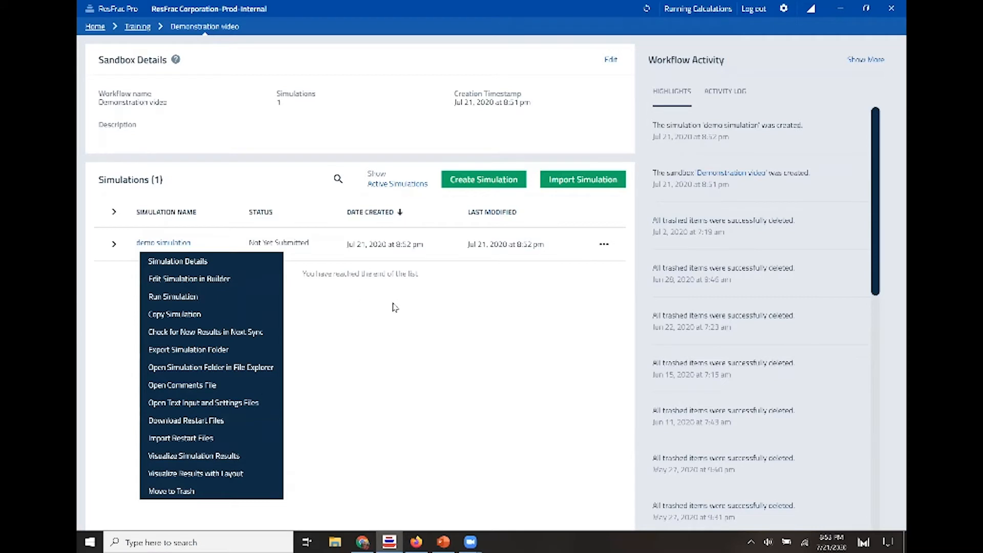
click(372, 305)
click(607, 243)
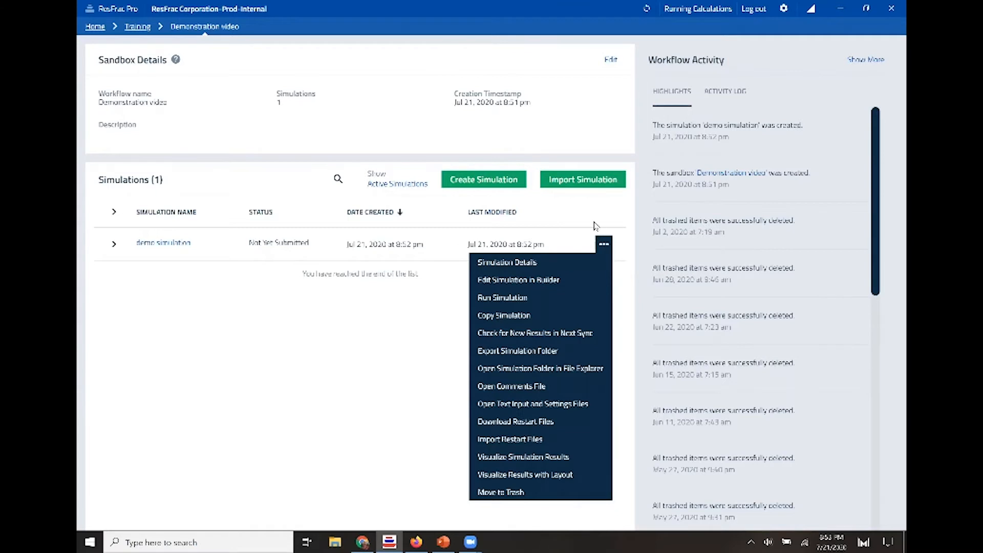
click(88, 277)
click(114, 244)
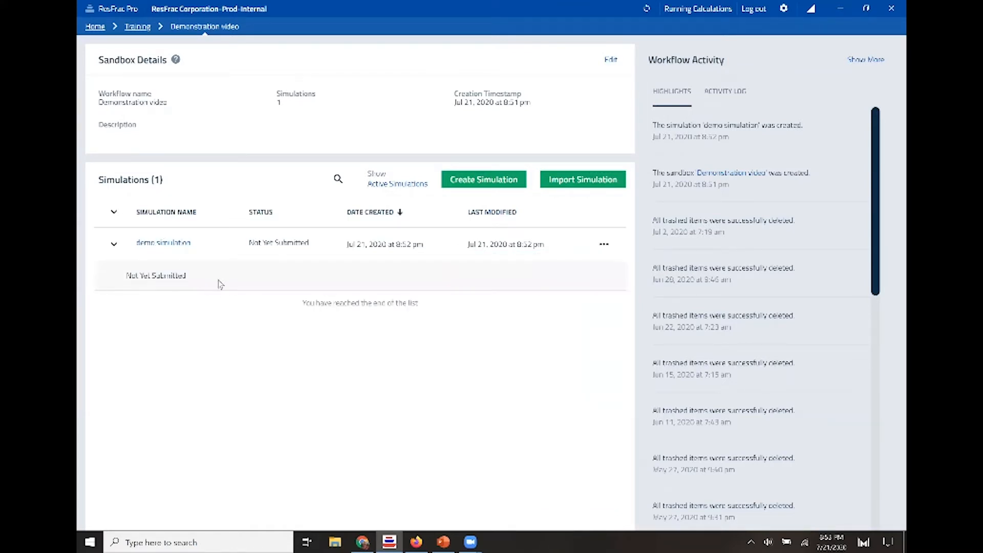
Examine the completion message of June10_sim in the Training project's June Training sandbox, then return to the project.
click(139, 29)
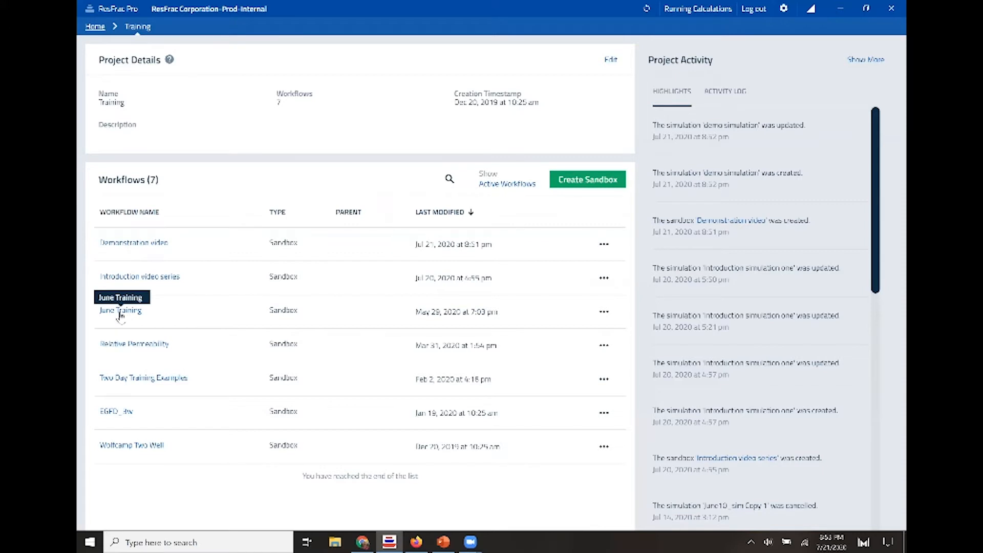
click(121, 312)
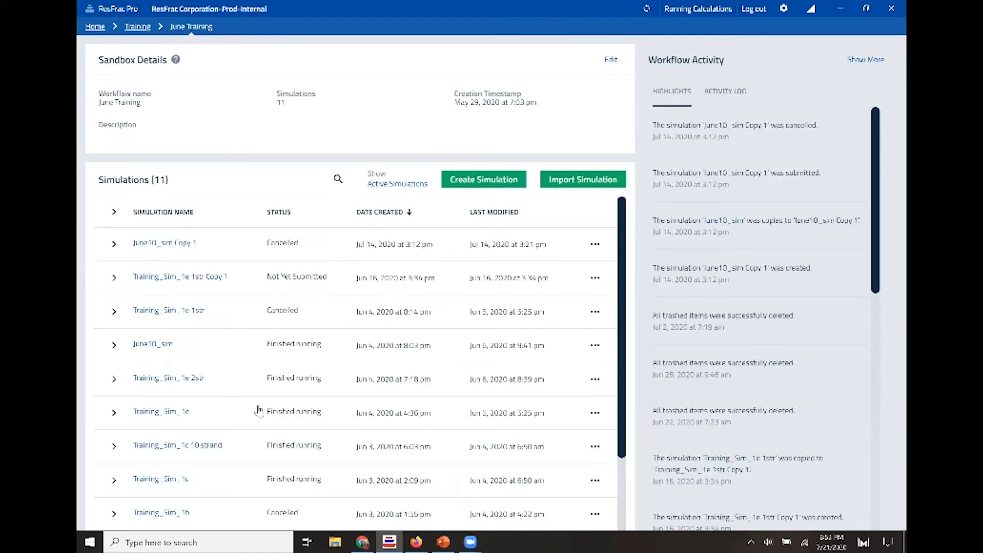
click(114, 345)
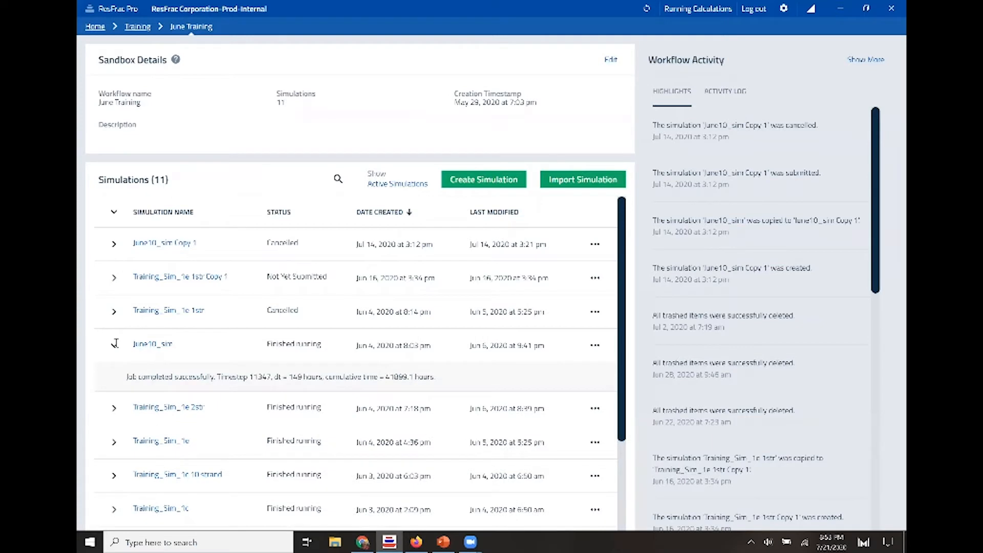
drag(129, 377, 385, 379)
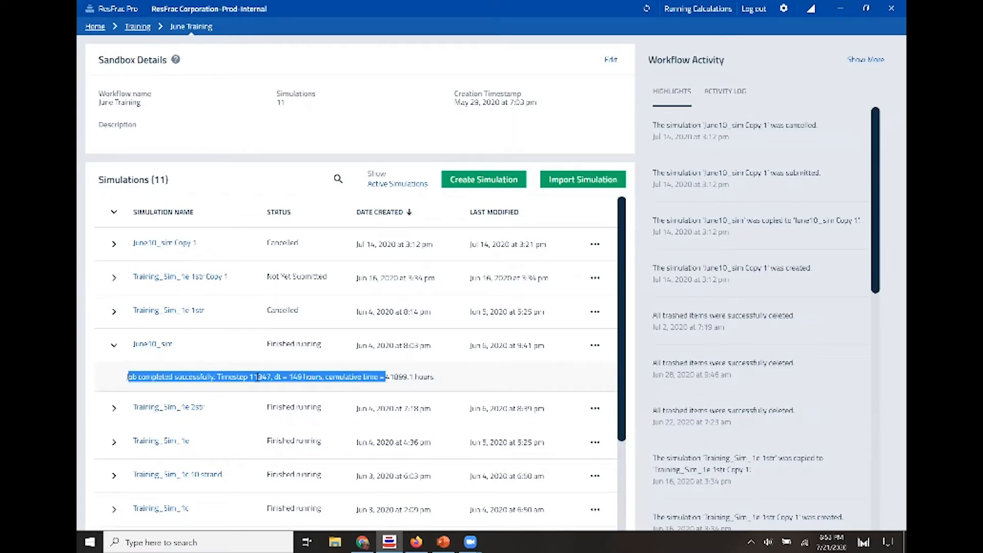
click(418, 377)
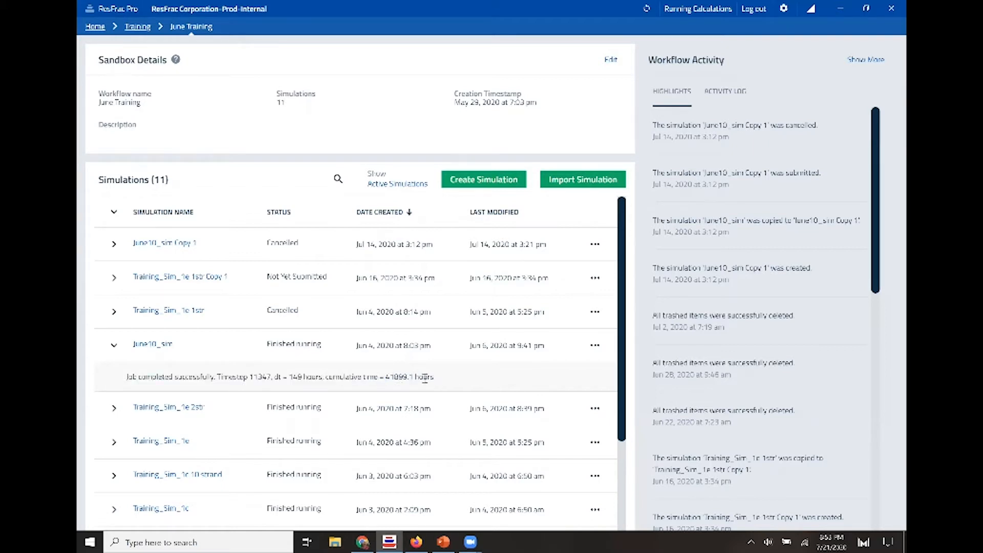
drag(435, 378, 333, 383)
click(328, 377)
click(138, 28)
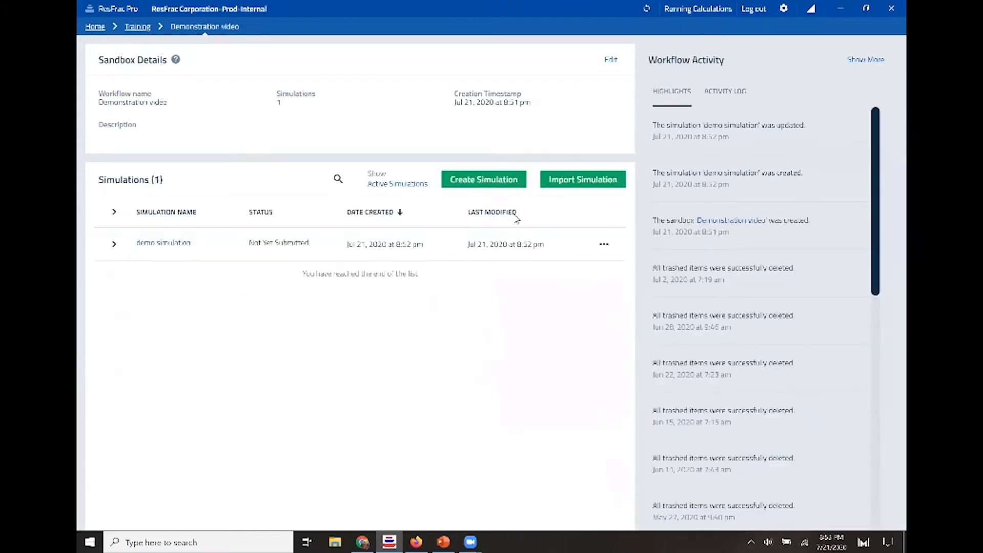
Start a simulation import in the Demonstration video sandbox and browse for the input file in ResFracProProd's data/projects/Training/workflows folder.
click(597, 183)
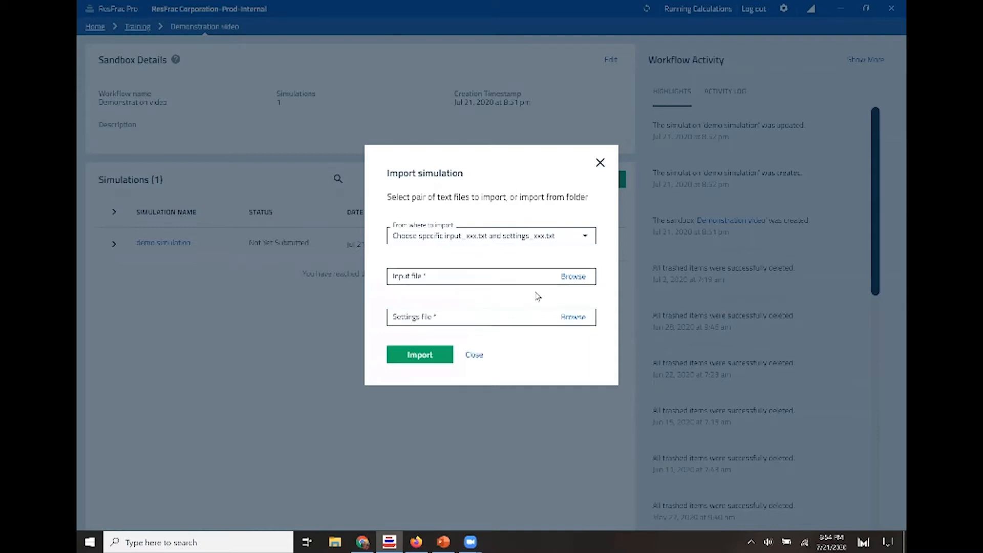
click(574, 277)
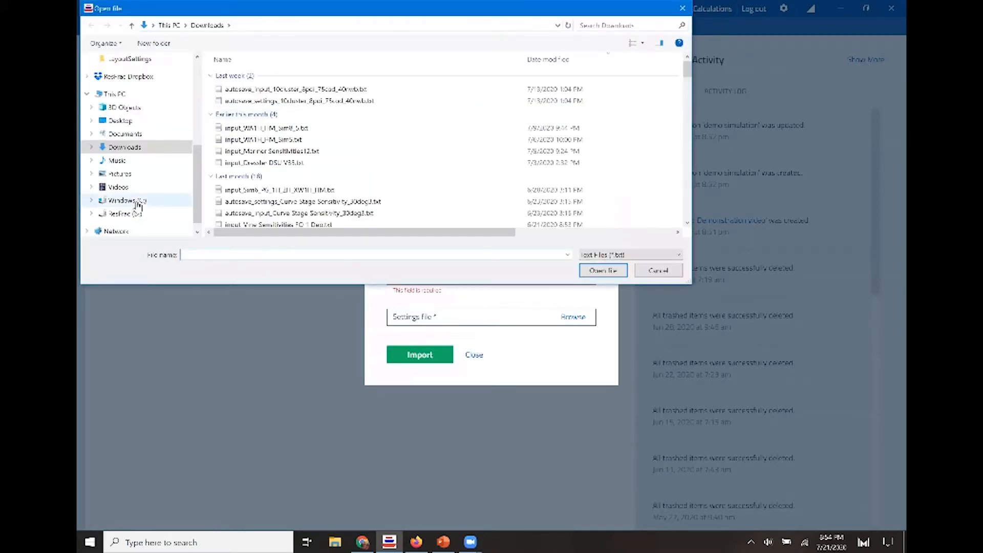
scroll(134, 197, up, 5)
scroll(132, 192, up, 1)
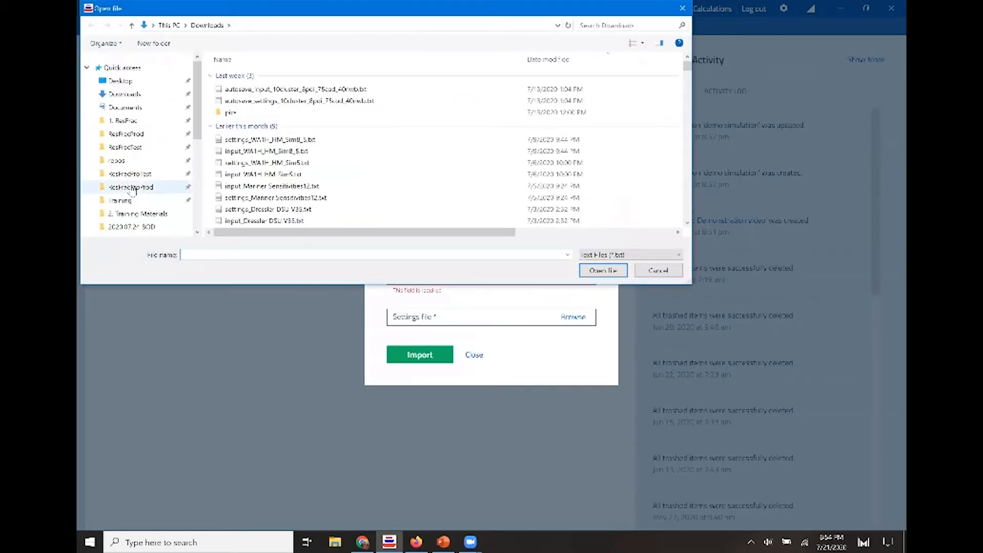
click(154, 188)
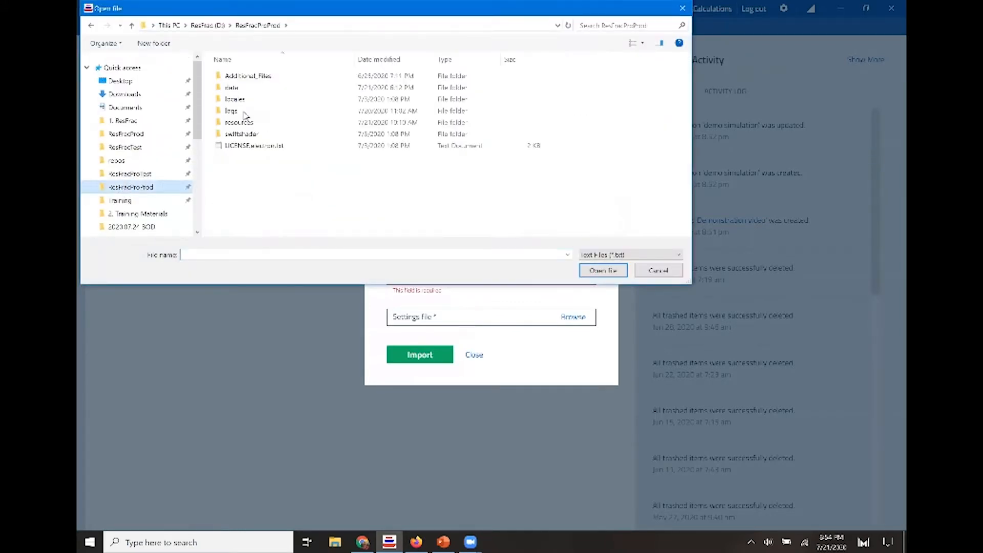
double_click(233, 88)
double_click(250, 114)
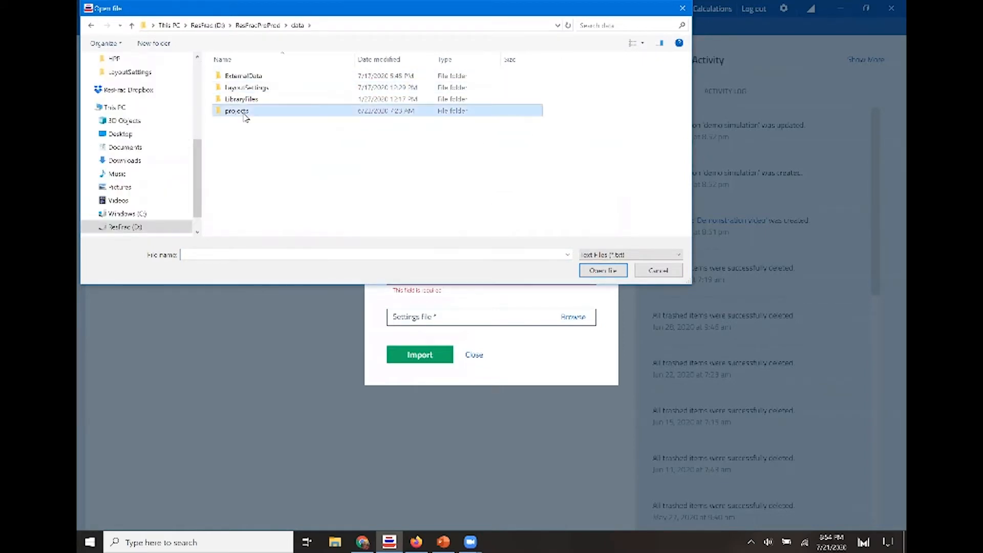
click(238, 101)
double_click(238, 100)
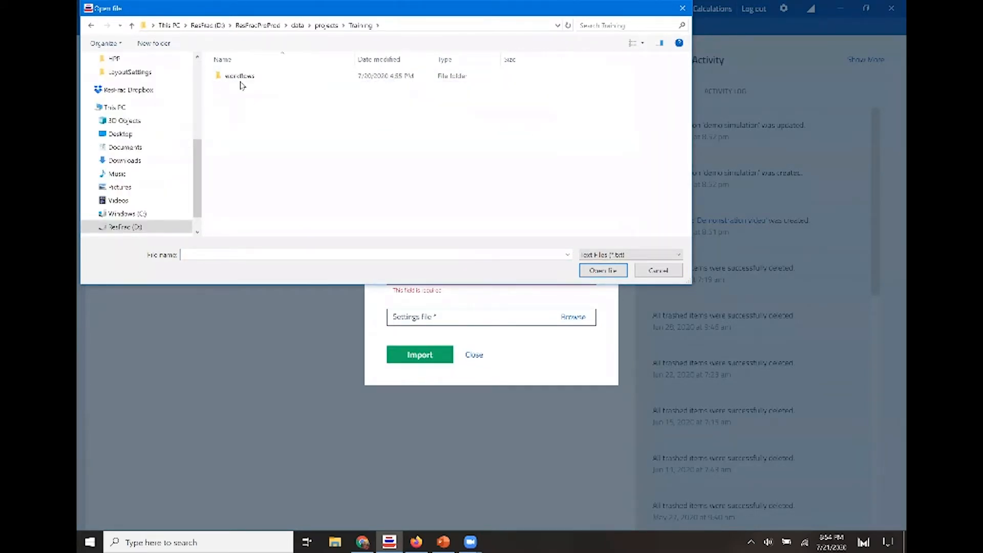
double_click(240, 77)
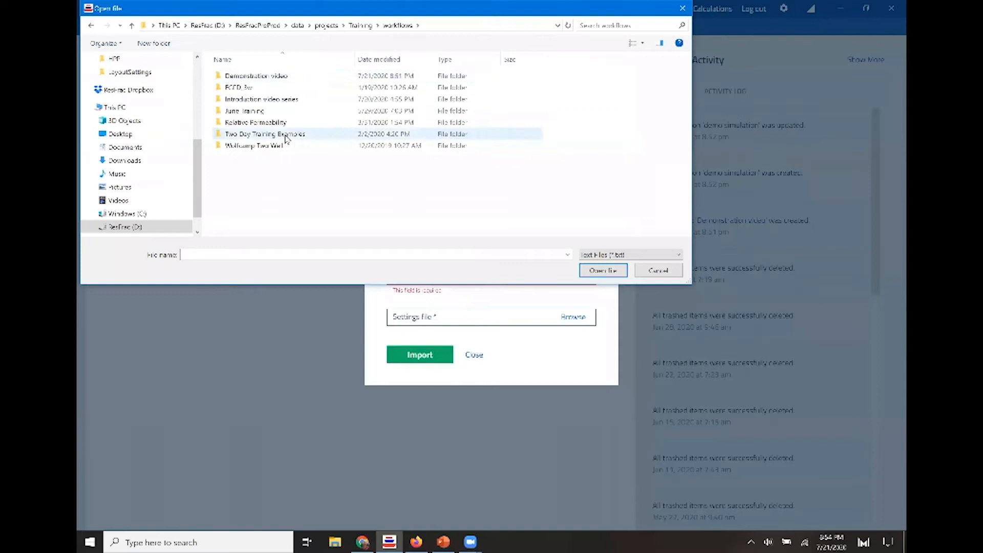
Choose input_June10_sim.txt from June Training's simulations/June10_sim folder as the input file.
double_click(241, 113)
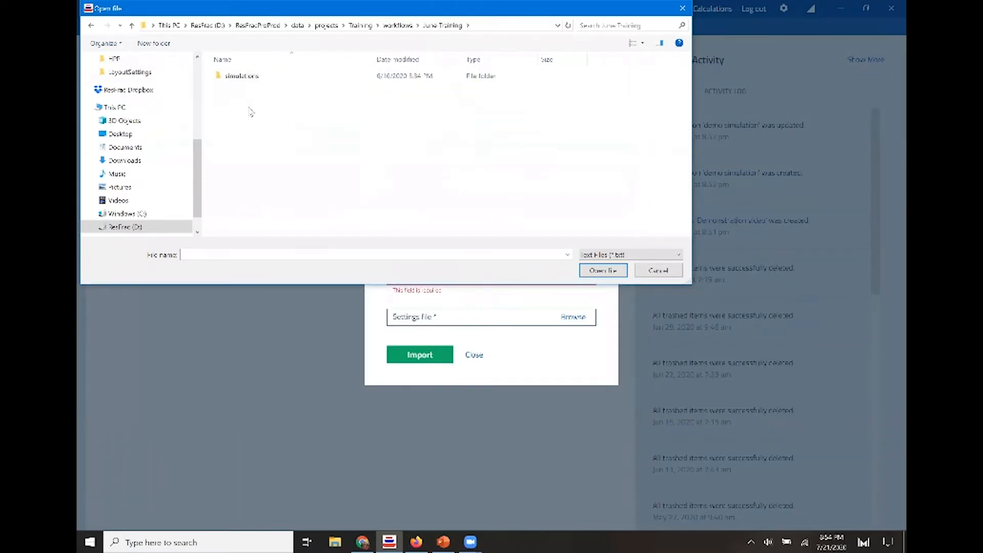
double_click(238, 77)
double_click(242, 76)
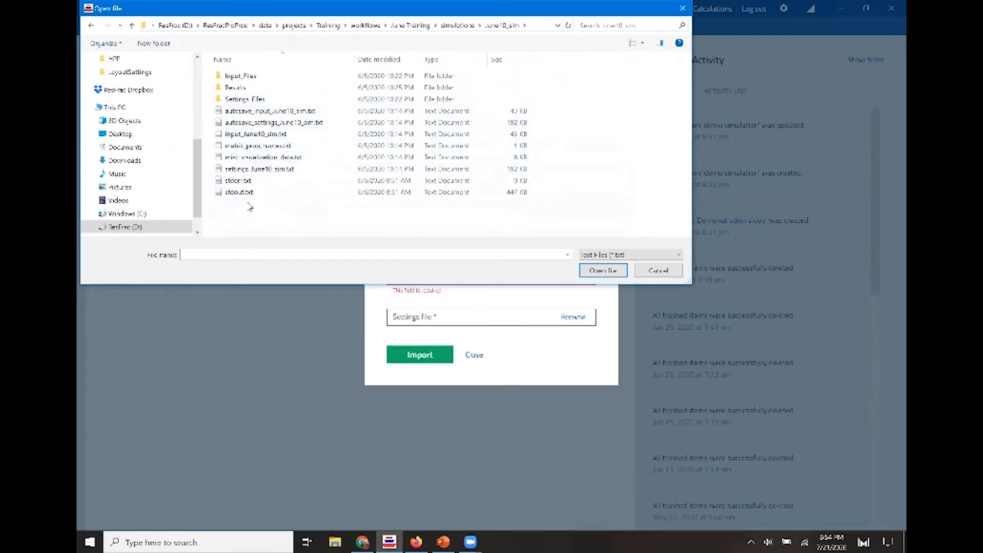
click(251, 135)
key(Return)
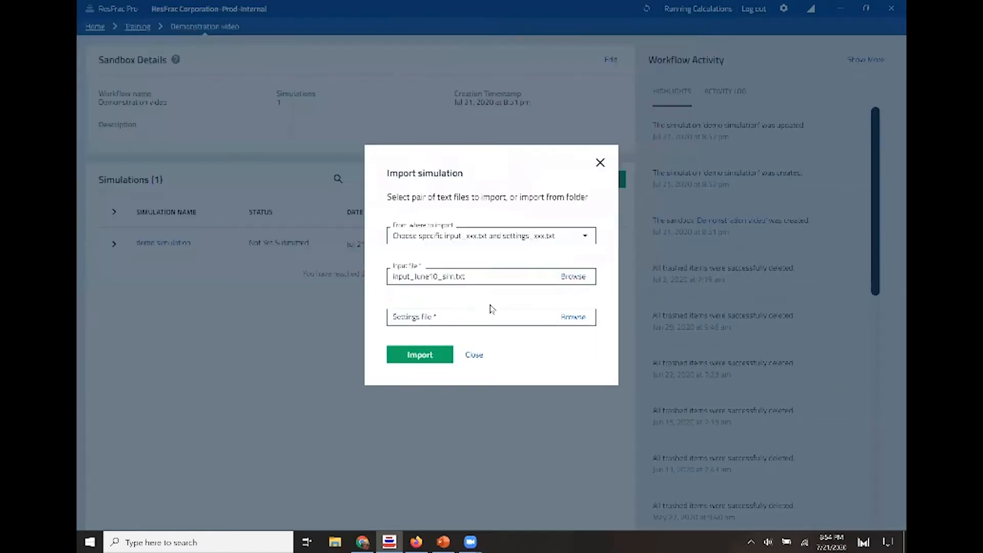
Choose settings_June10_sim.txt as the settings file and import the simulation.
click(573, 316)
click(262, 171)
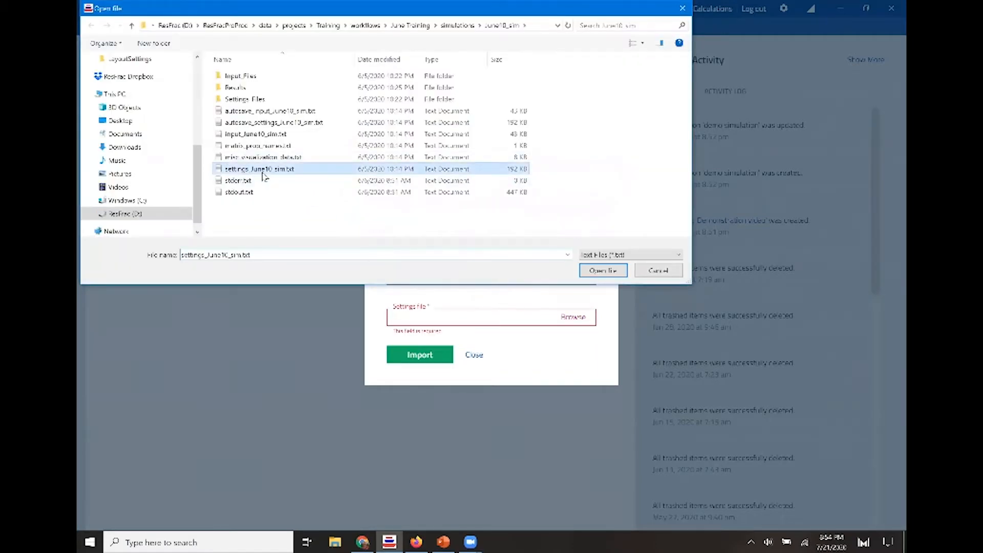
key(Return)
click(419, 356)
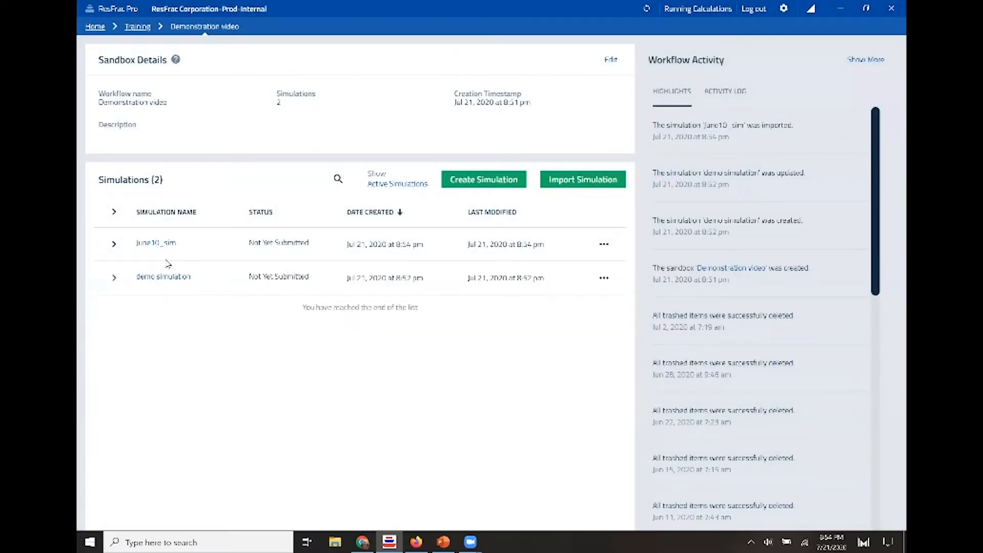
Expand the imported June10_sim simulation's status details, read them, and collapse them again.
click(113, 243)
drag(127, 275, 237, 277)
click(190, 272)
click(113, 244)
Start another simulation import in the Demonstration video sandbox and set its source to Import from a simulation folder.
click(584, 180)
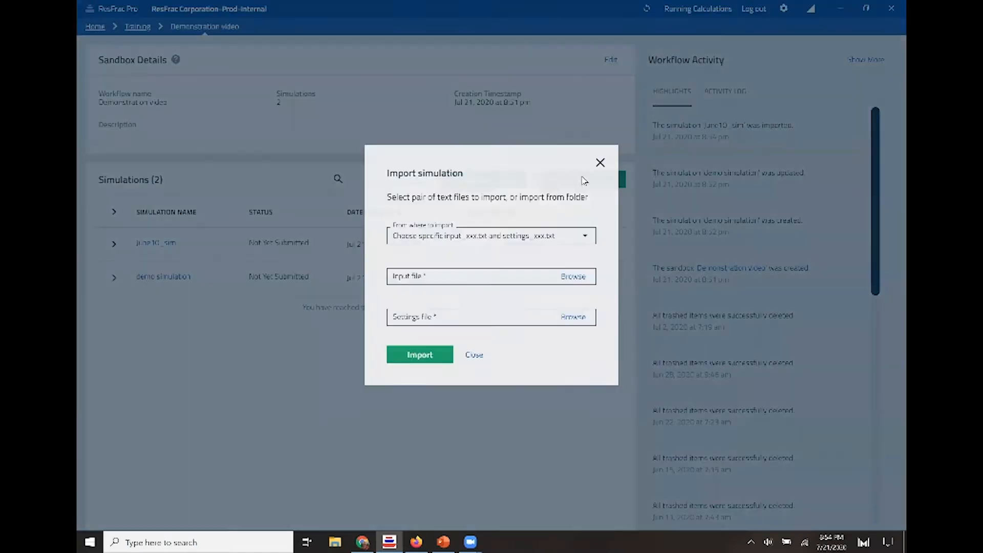
click(568, 239)
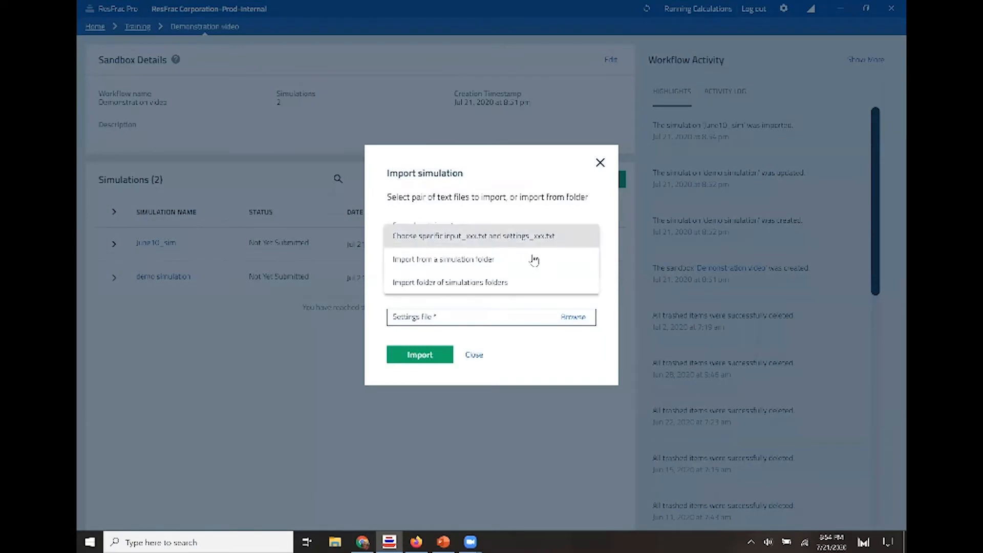
click(413, 265)
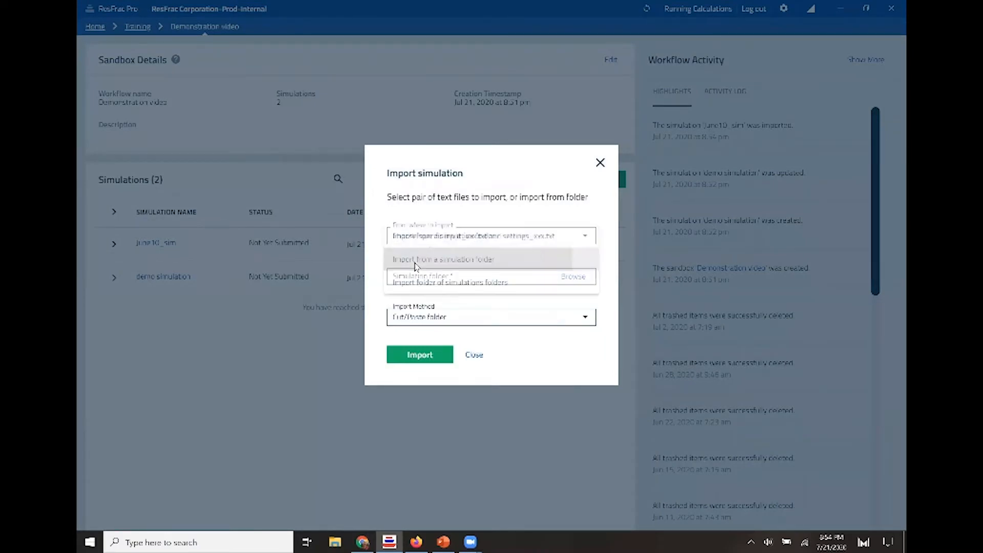
Choose the June10_sim folder from ResFracProProd's data/projects/Training/workflows/June Training/simulations as the simulation folder.
click(424, 281)
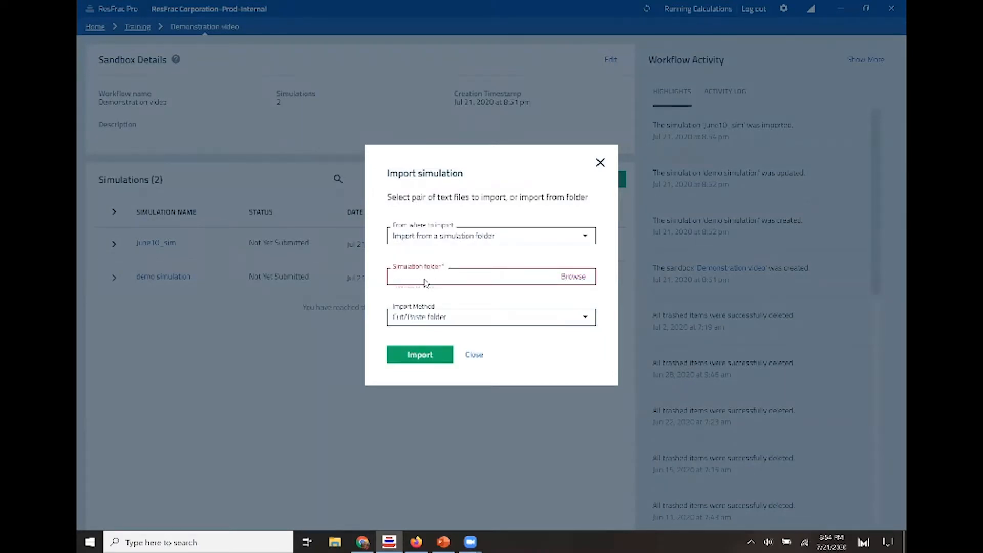
scroll(144, 191, up, 4)
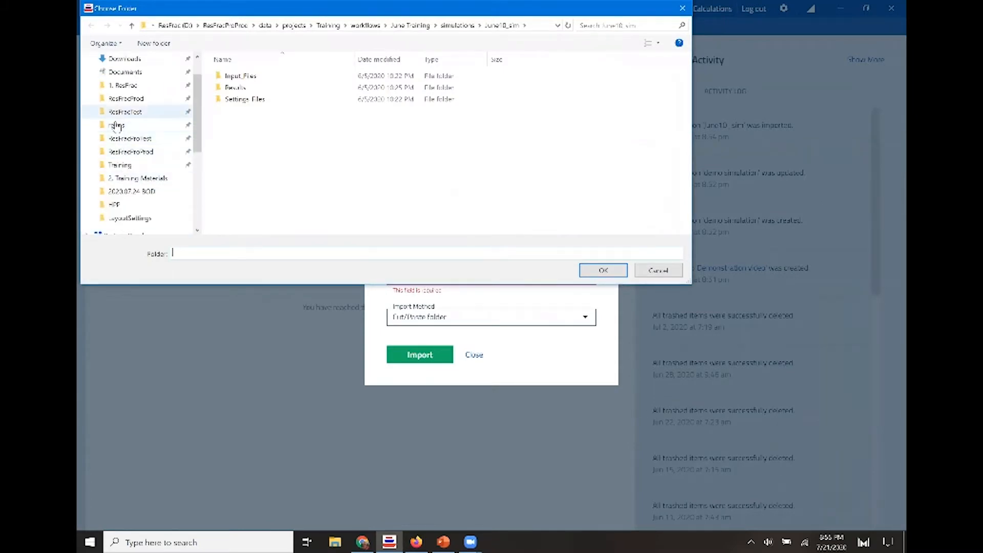
click(125, 154)
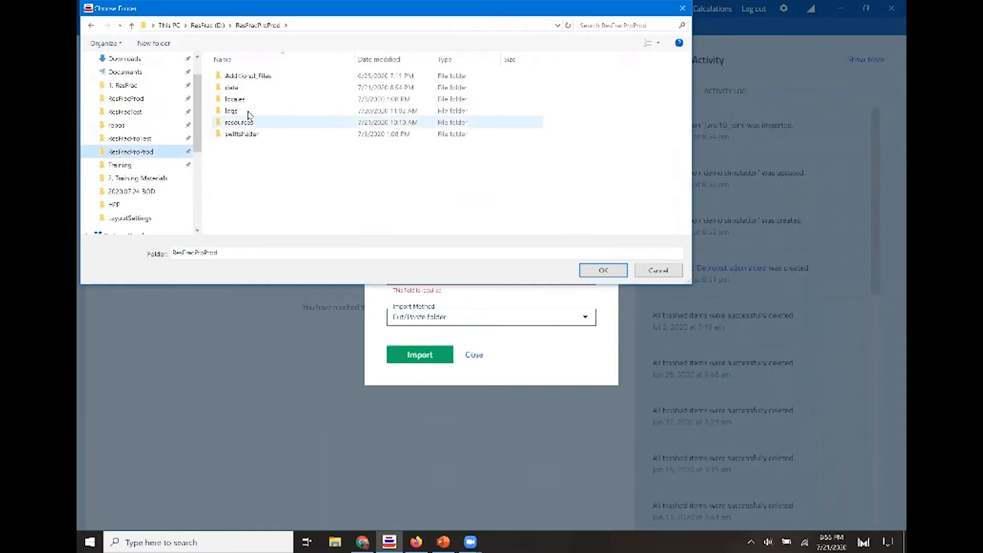
double_click(236, 89)
double_click(240, 111)
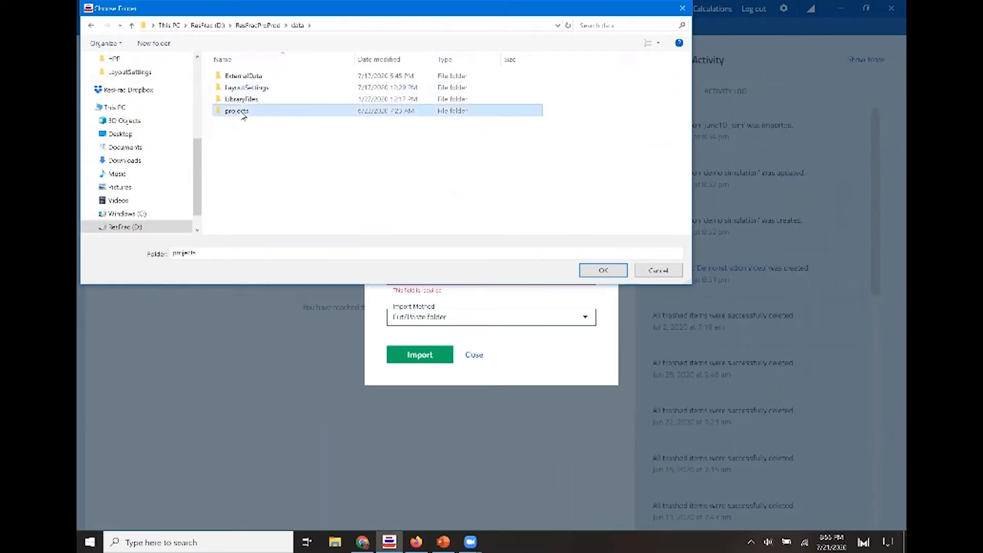
double_click(235, 99)
double_click(241, 77)
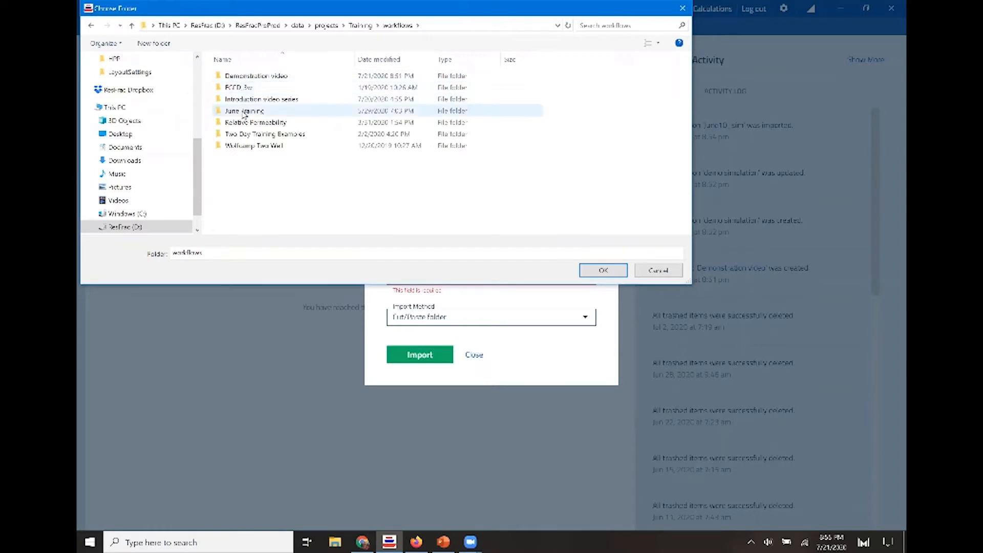
double_click(243, 111)
click(238, 78)
click(245, 76)
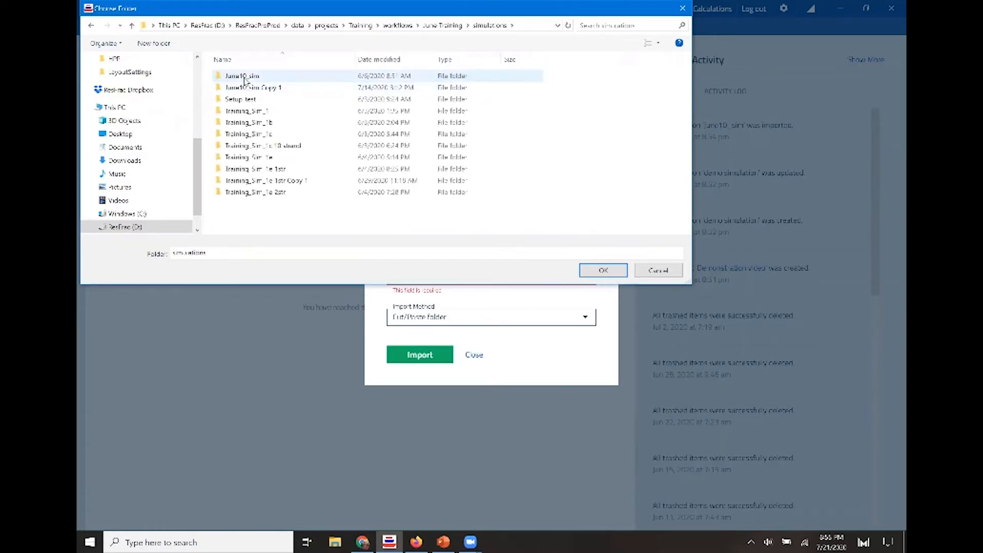
click(605, 272)
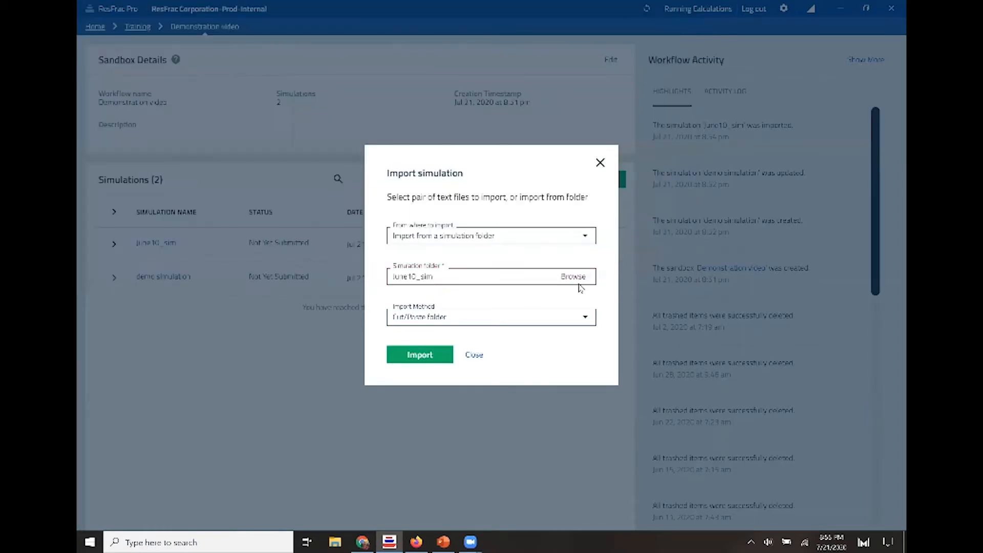
Set the import method to Copy folder and import the simulation under the name June10_sim import.
click(578, 323)
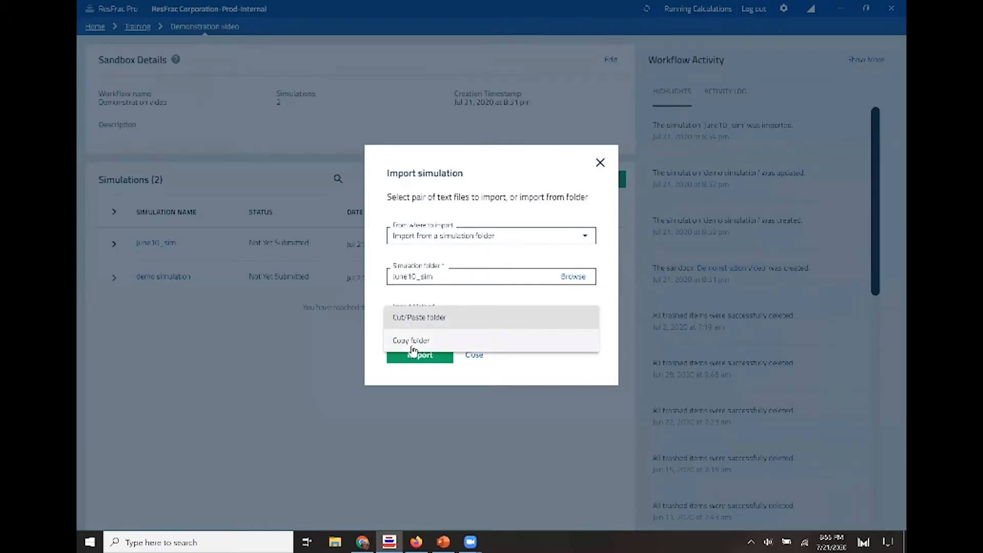
click(411, 343)
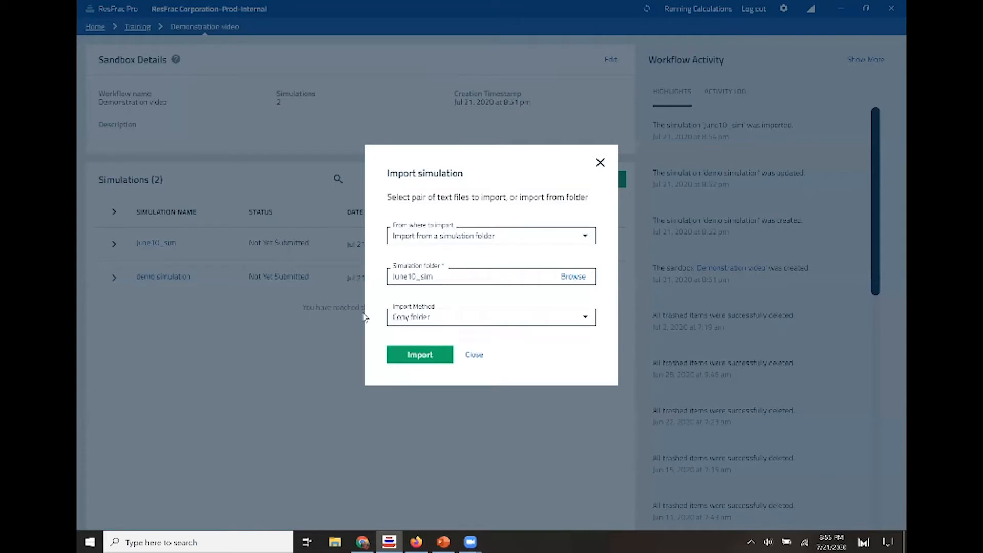
click(420, 361)
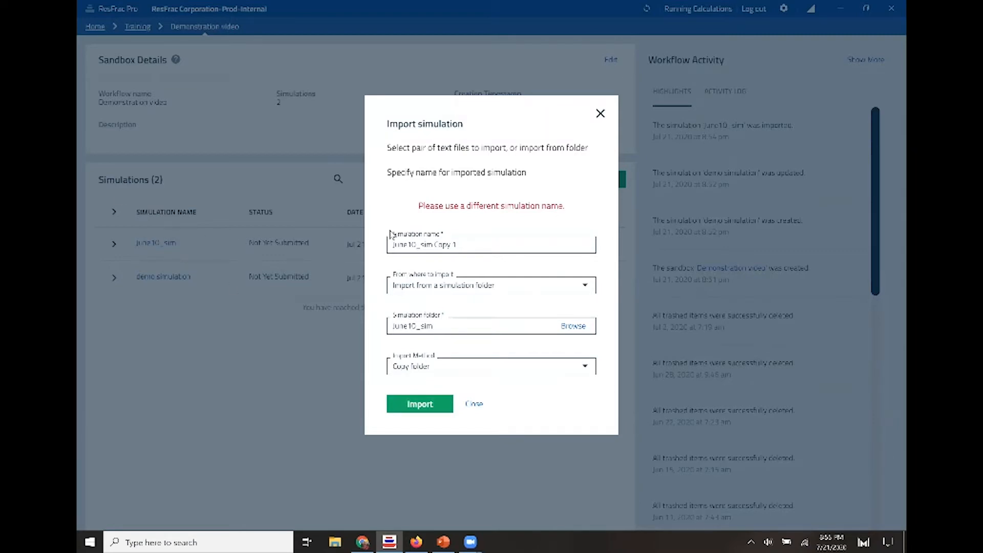
double_click(454, 245)
text(4)
drag(464, 246, 436, 247)
text(import)
click(417, 406)
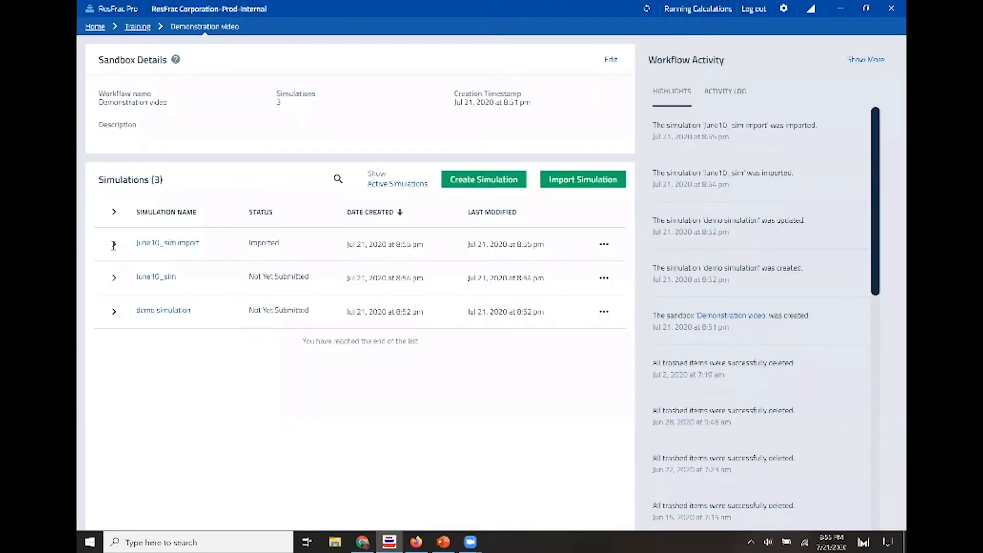
Check the status details of June10_sim import and review the actions available for it.
click(114, 245)
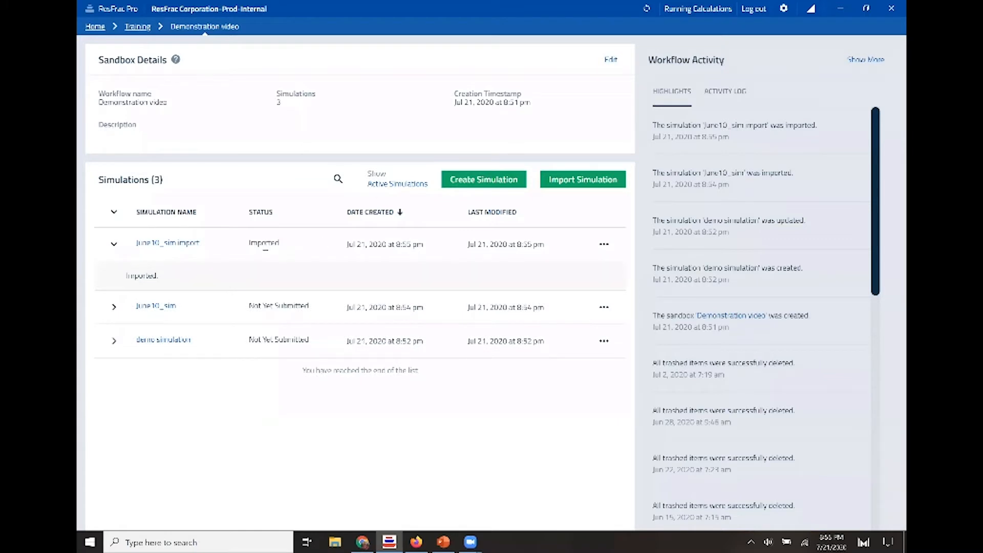
click(114, 244)
right_click(175, 245)
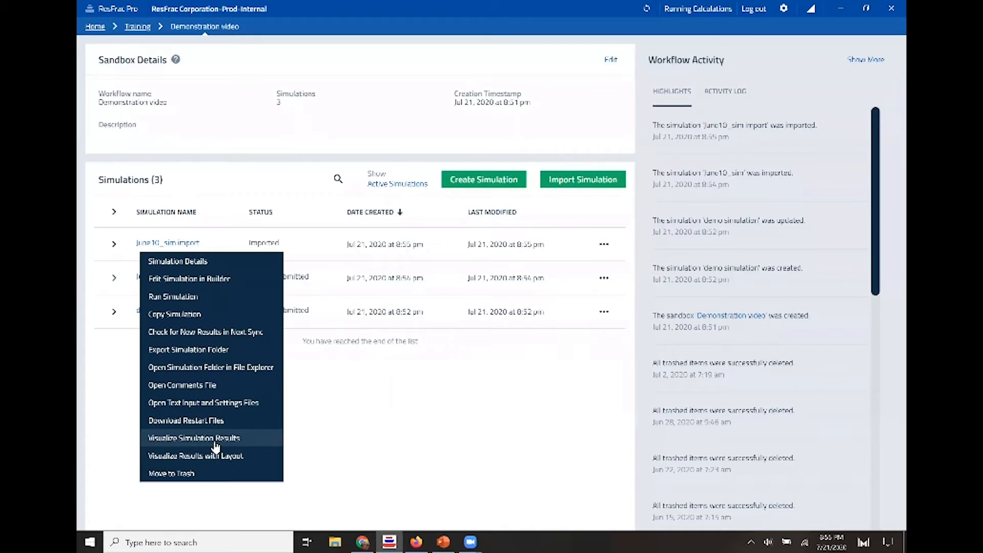
click(468, 412)
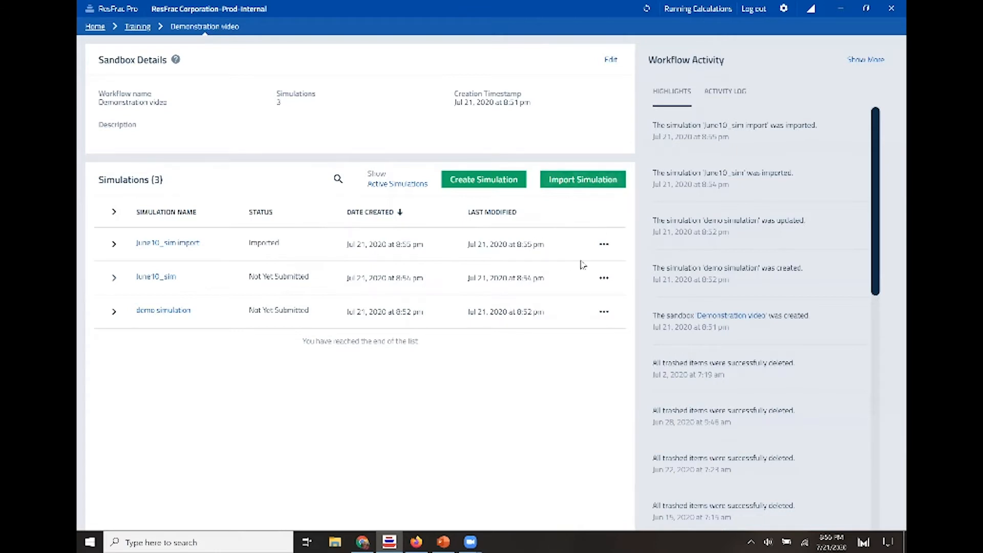
Open June10_sim import's folder in File Explorer and go up to the Demonstration video simulations folder, comparing it with the sandbox list.
click(605, 245)
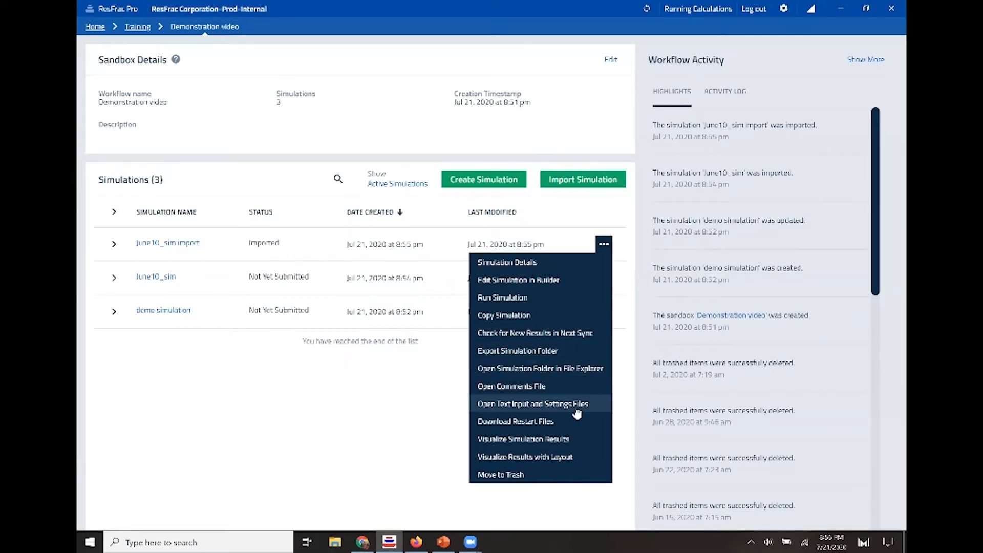
click(557, 374)
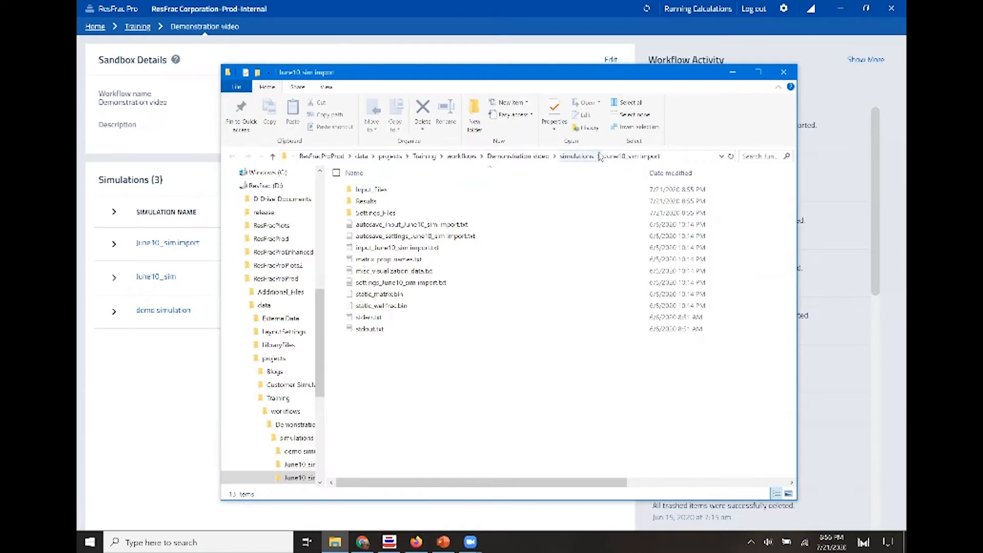
click(597, 157)
click(579, 156)
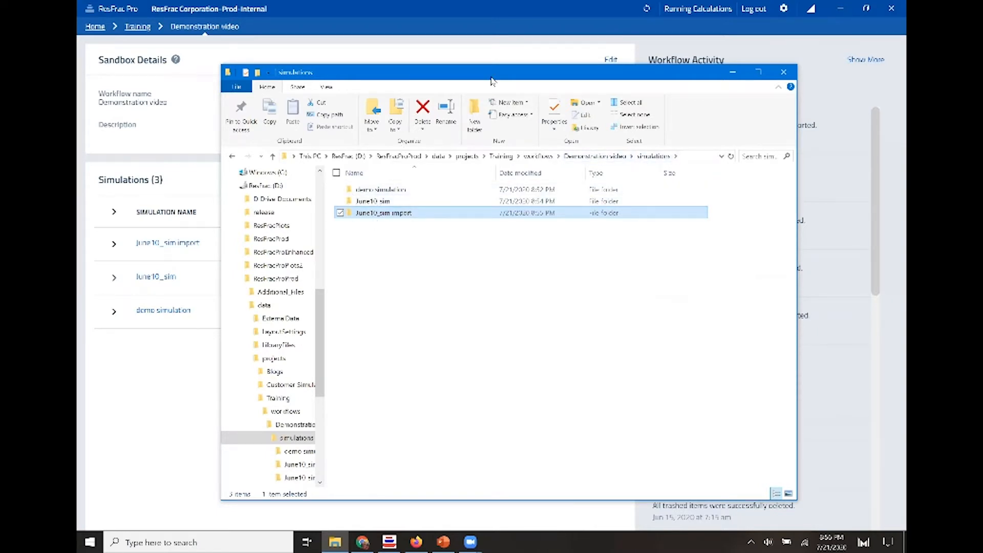
drag(492, 80, 610, 80)
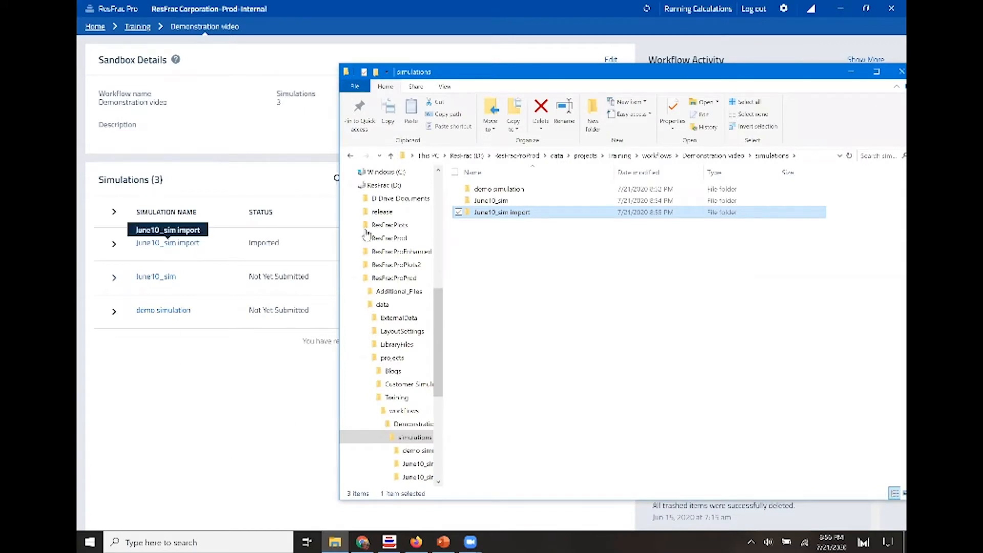
drag(594, 79, 517, 74)
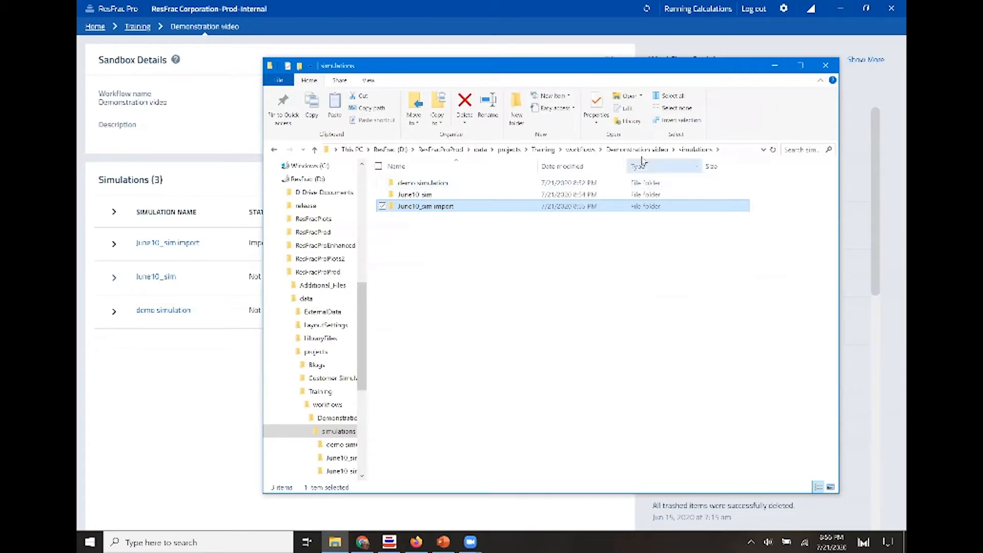
Select the five folders from Training_Sim_1 through Training_Sim_1e in June Training's simulations folder for copying.
click(544, 149)
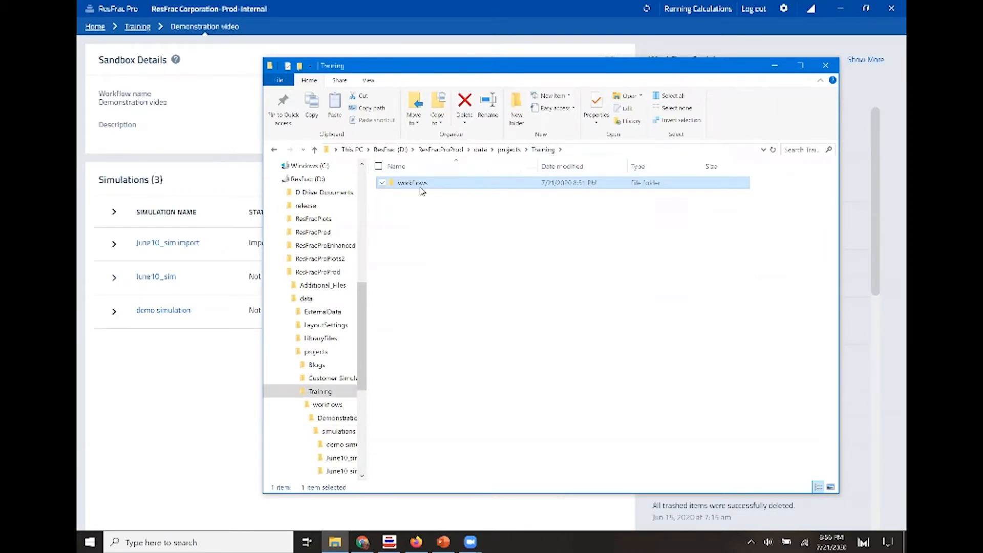
double_click(414, 185)
click(420, 220)
double_click(420, 220)
double_click(412, 182)
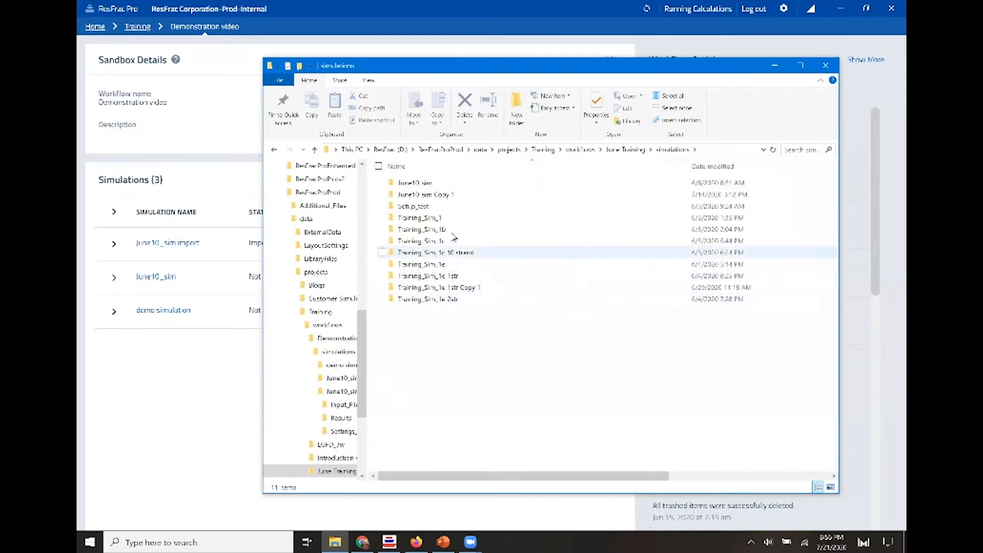
click(450, 220)
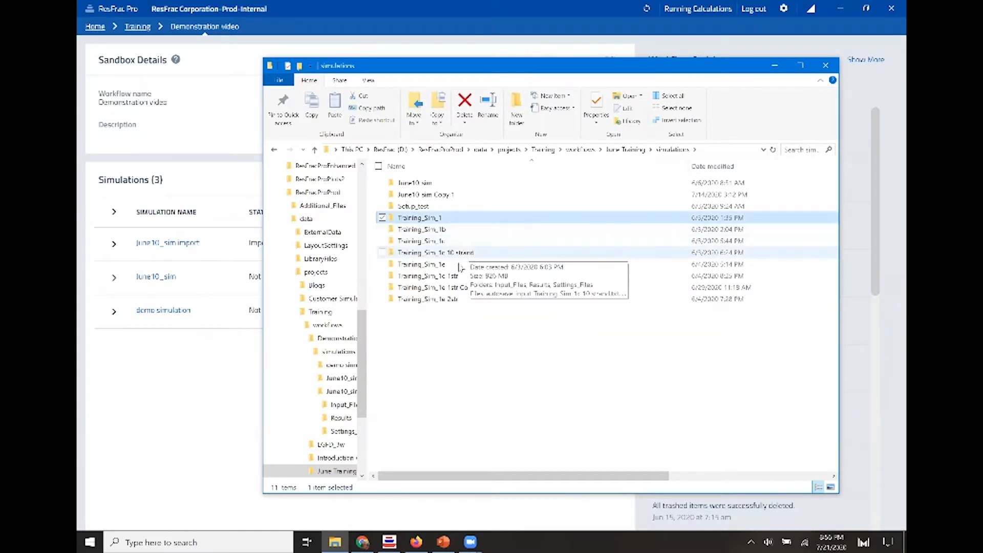
shift+click(442, 230)
shift+click(440, 241)
shift+click(441, 266)
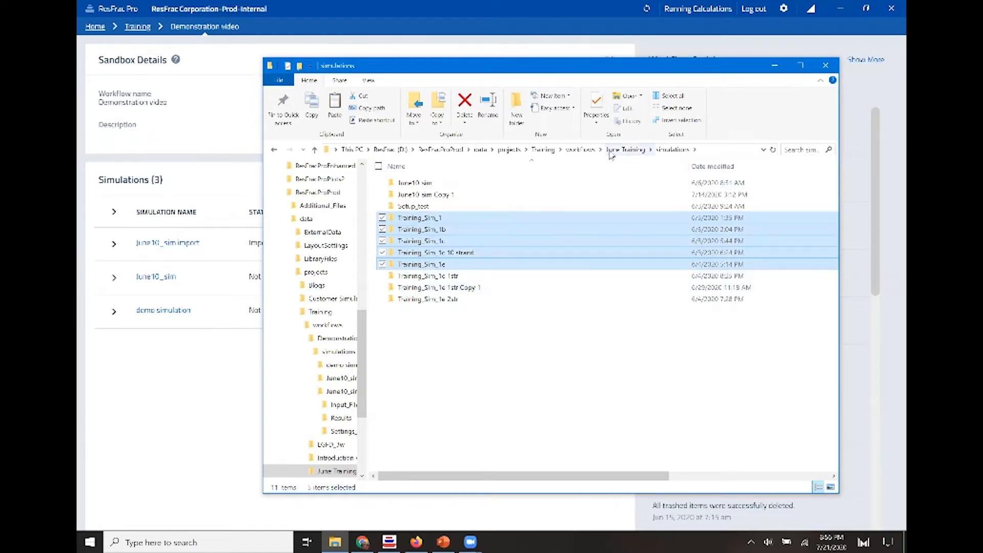
Copy the five selected Training_Sim folders into Demonstration video's simulations folder and switch back to ResFrac Pro.
click(581, 149)
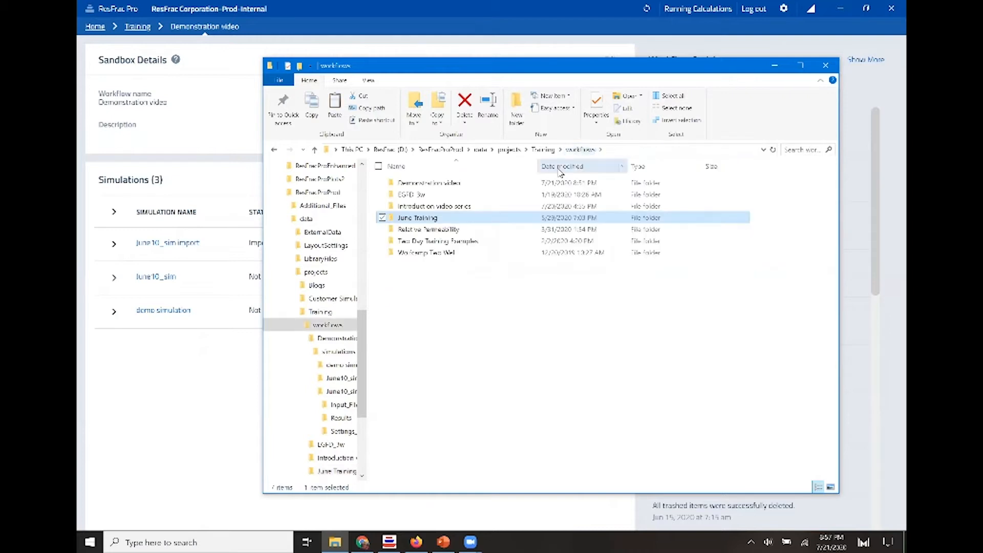
double_click(433, 185)
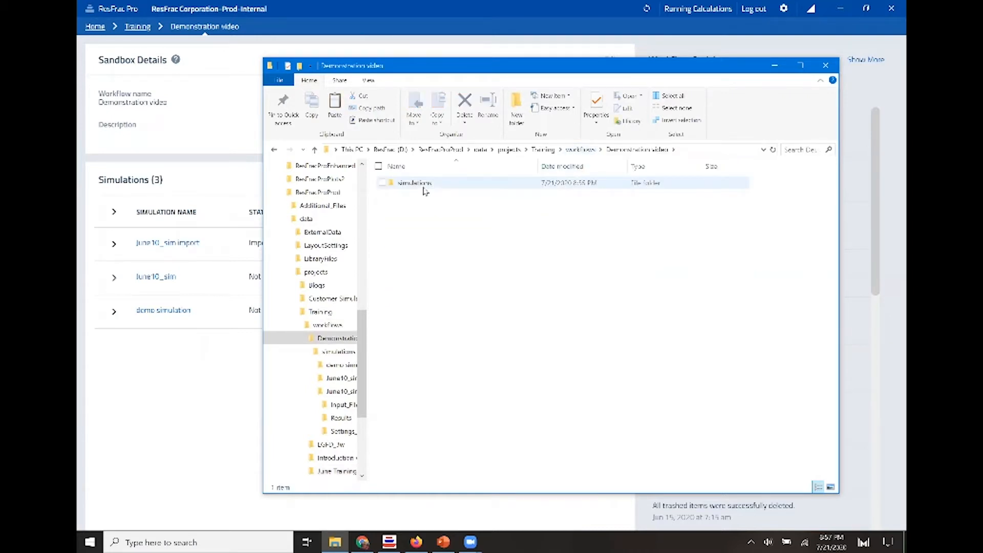
double_click(428, 185)
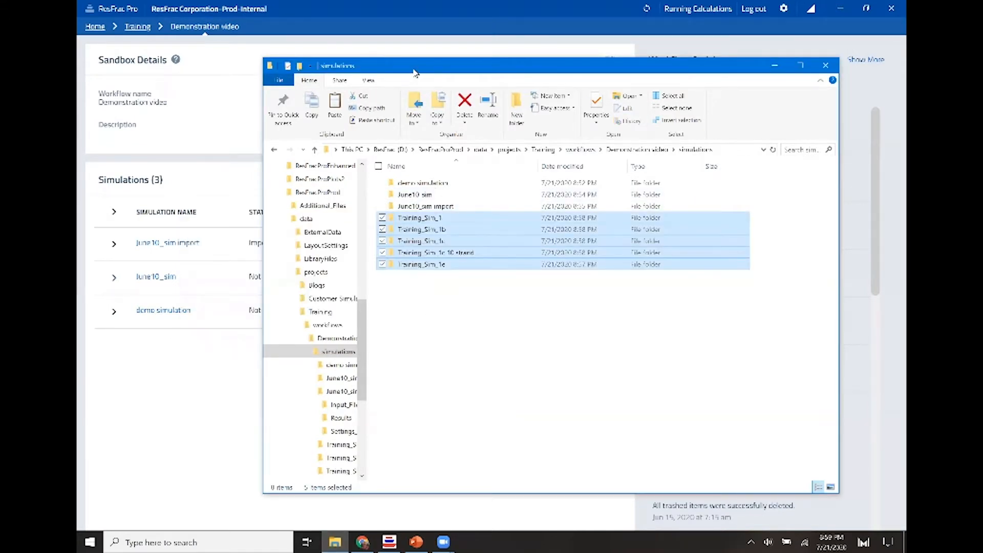
drag(622, 65, 818, 56)
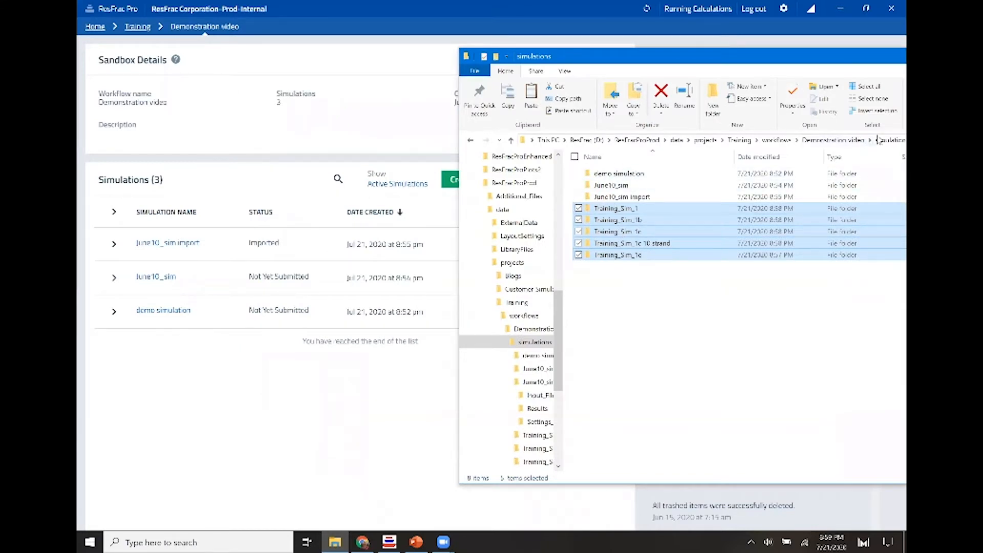
click(198, 368)
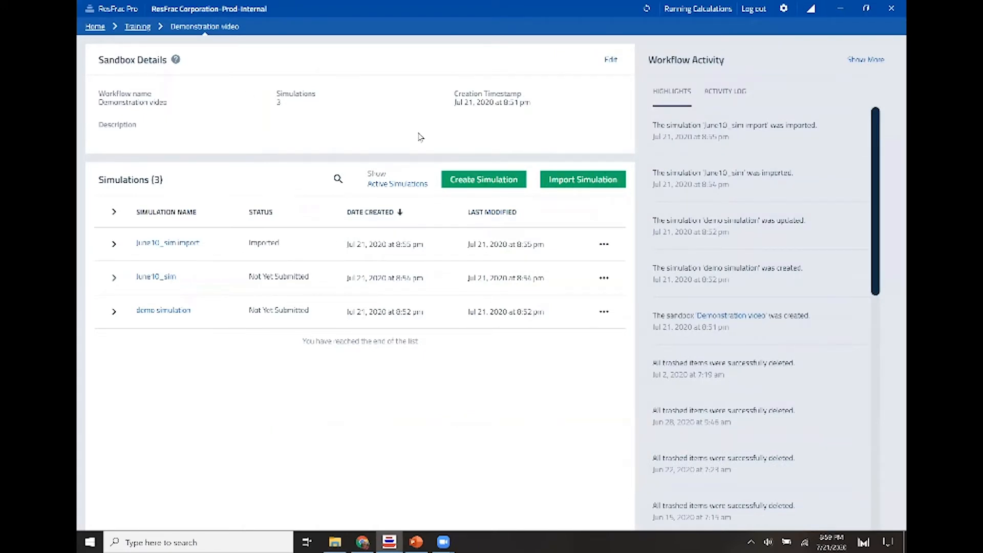
Refresh the database from the application settings, review the report of added folders, and return to the sandbox.
click(785, 9)
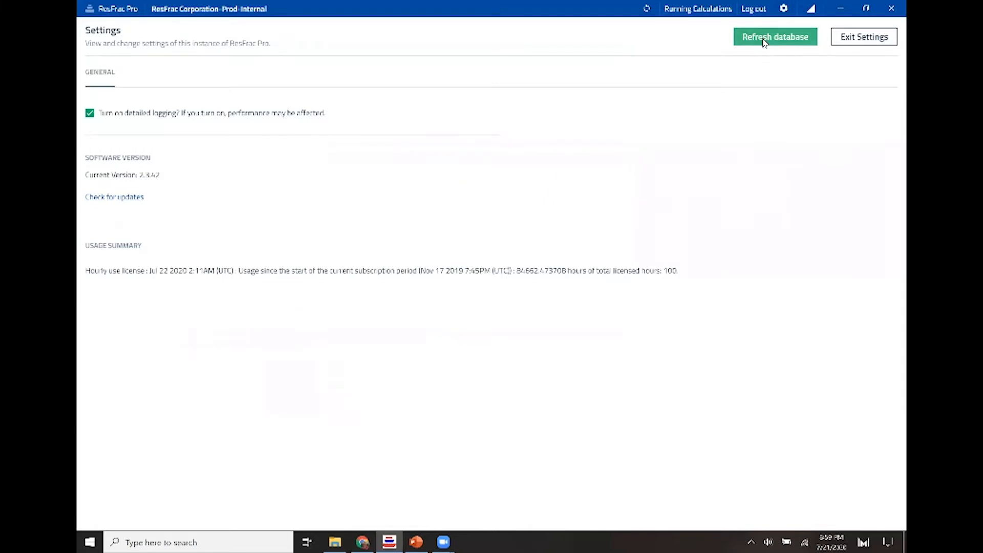
click(765, 41)
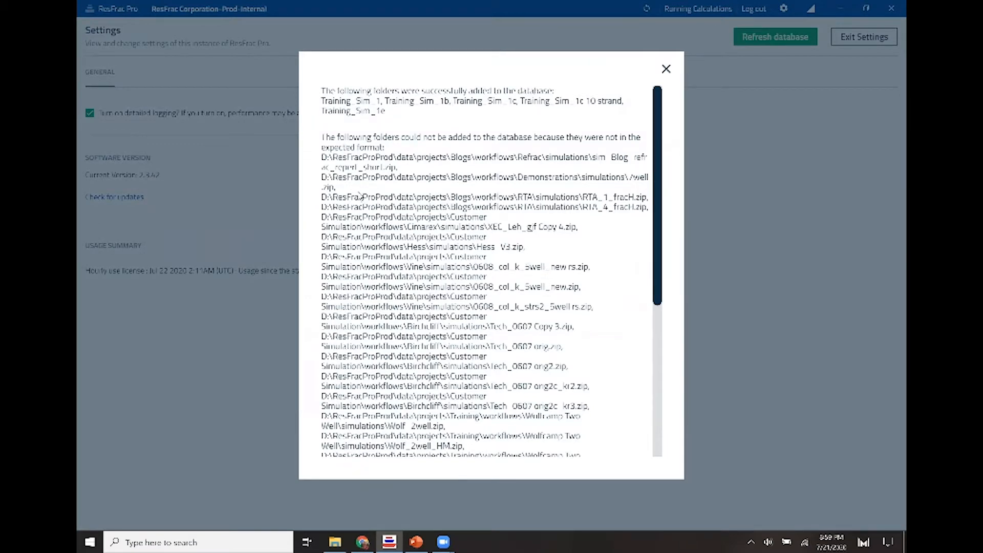
scroll(419, 282, down, 5)
scroll(442, 239, up, 5)
click(666, 69)
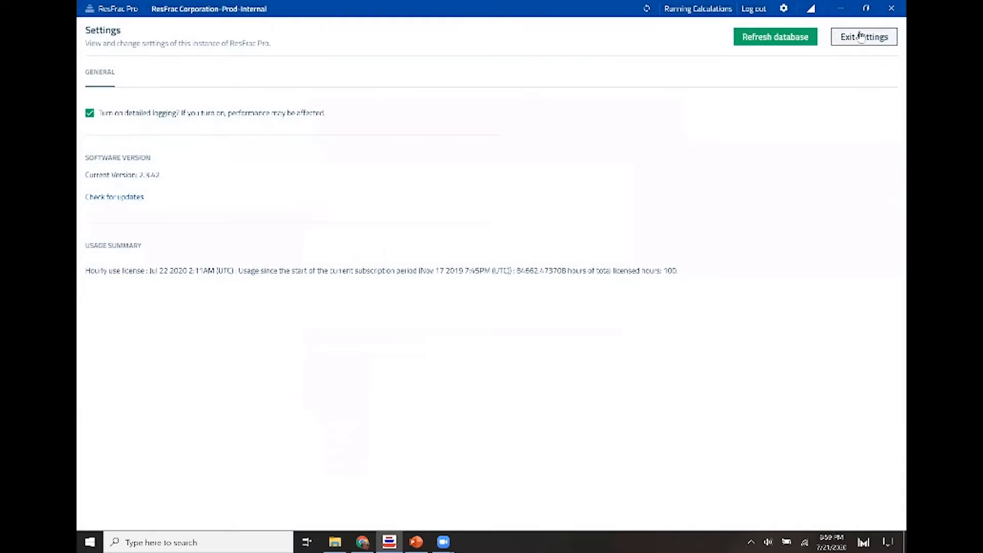
click(867, 39)
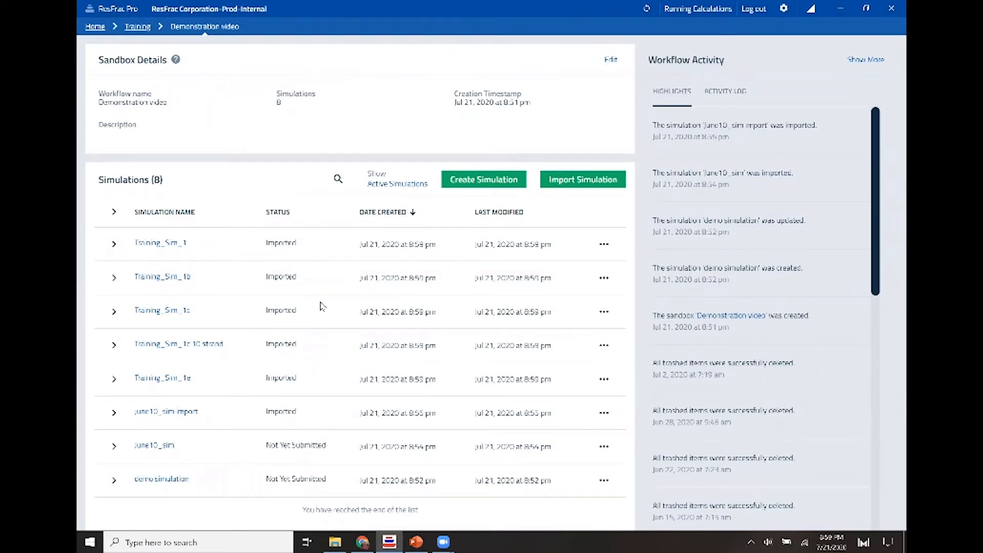
Move Training_Sim_1 to the trash and permanently delete it from the trashed simulations, ending back on the active simulations list.
click(605, 246)
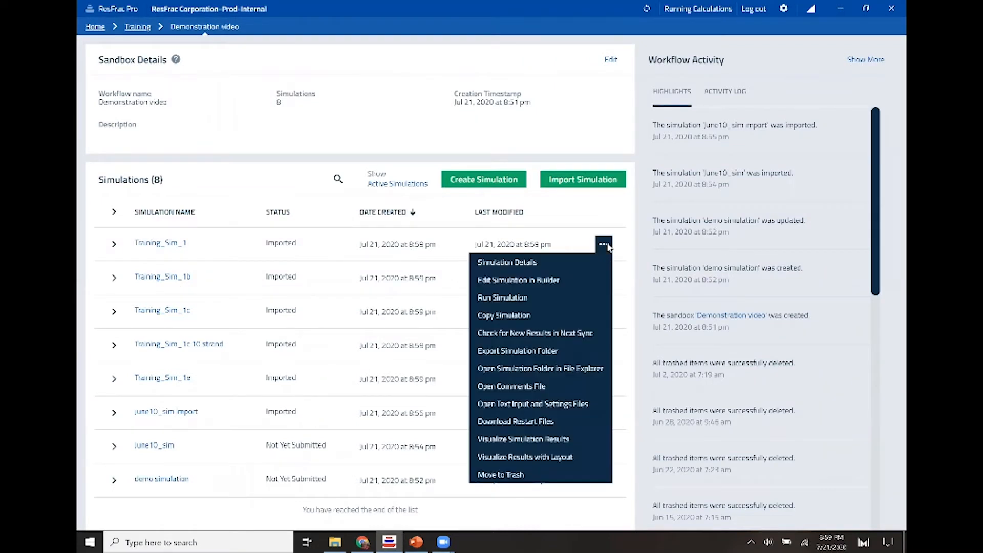
click(500, 475)
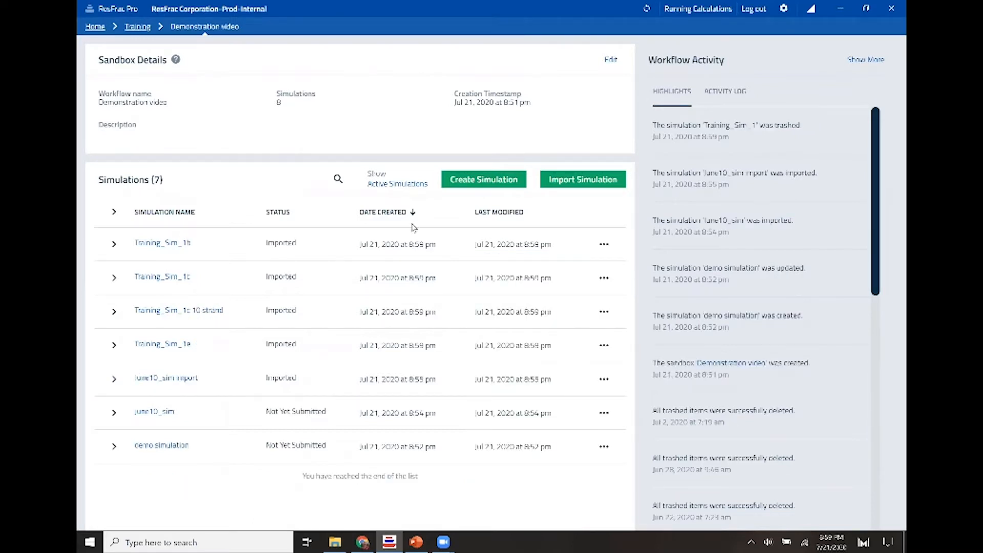
click(373, 185)
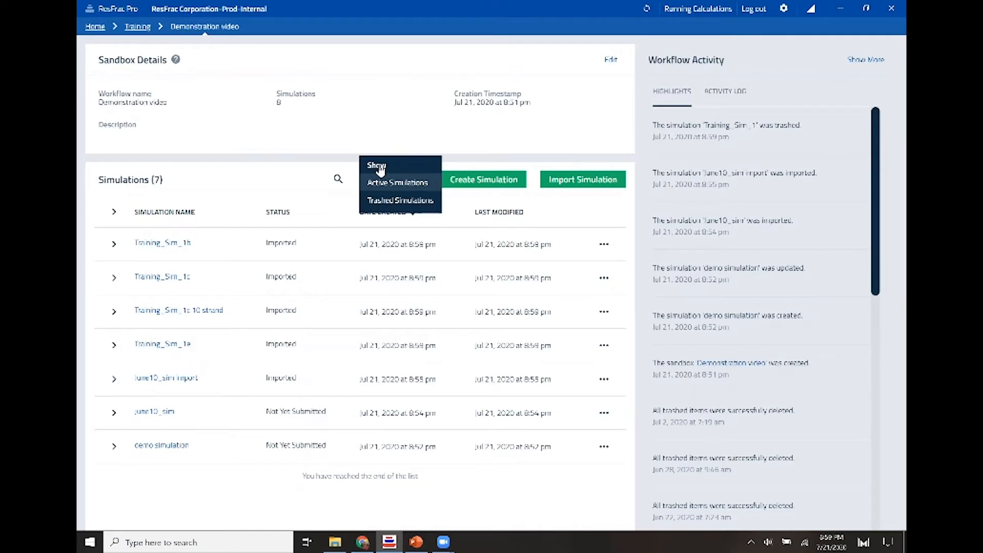
click(382, 201)
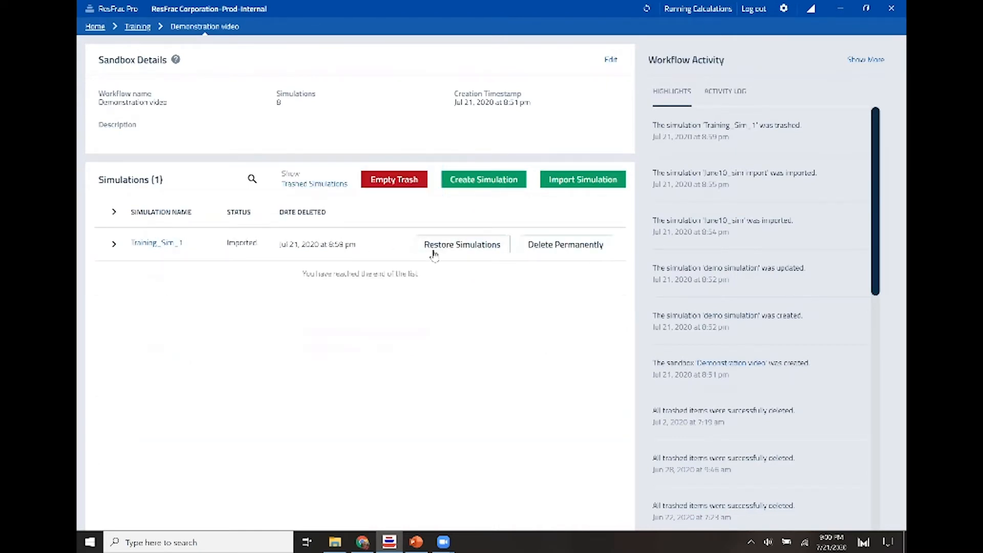
click(564, 246)
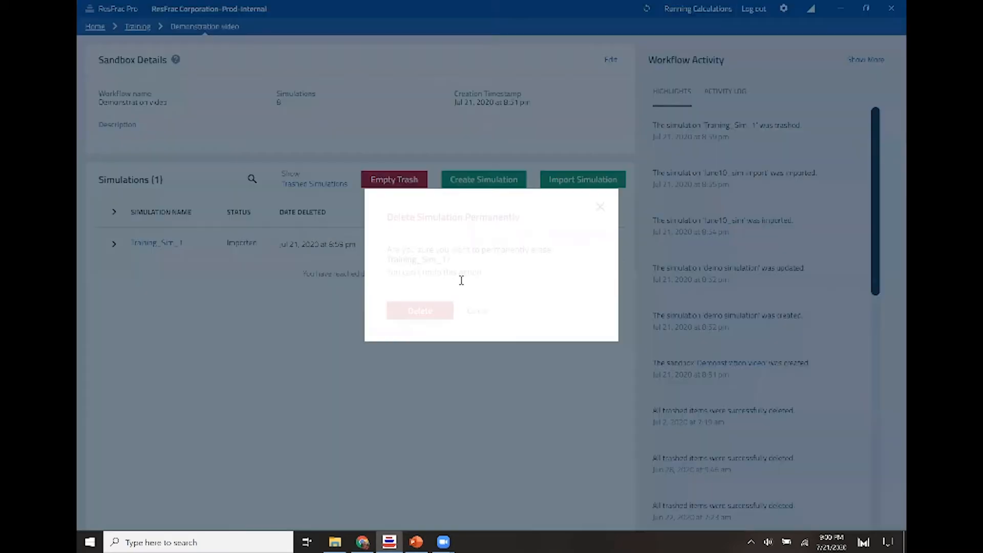
click(440, 312)
click(310, 185)
click(314, 183)
Delete the June10_sim import folder and the four remaining Training_Sim folders from Demonstration video's simulations folder in File Explorer, and return to ResFrac Pro.
key(alt+Tab)
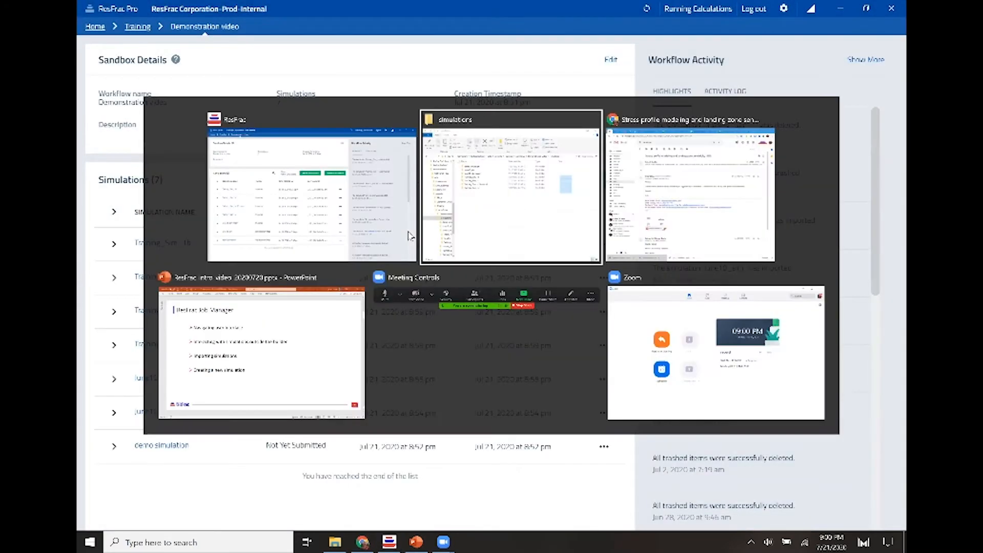
drag(625, 246, 612, 195)
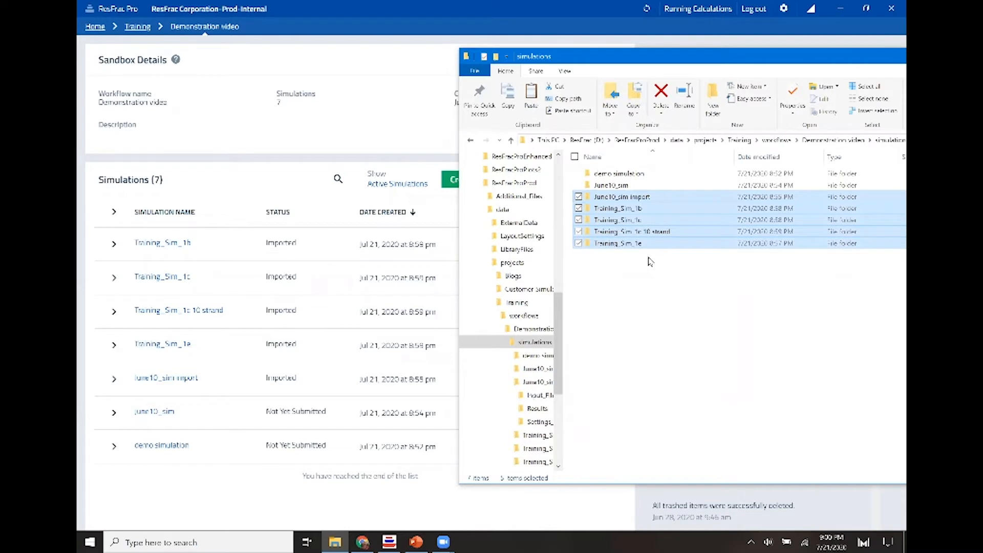
key(Delete)
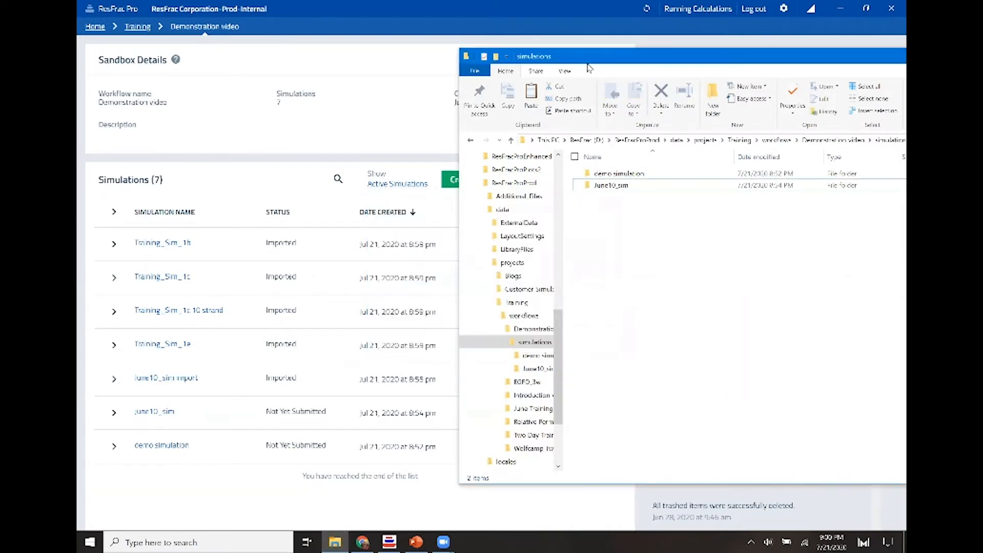
click(590, 11)
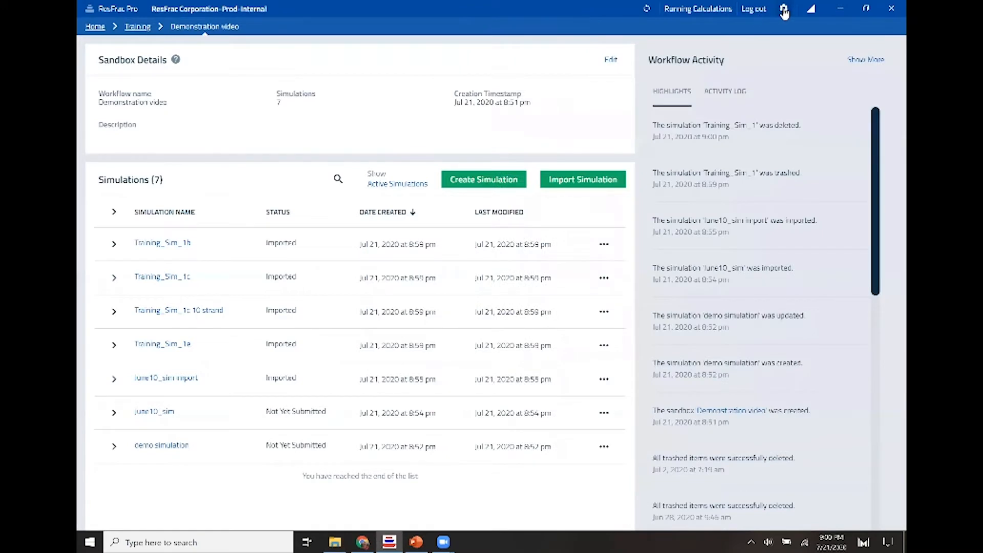
Refresh the database from the application settings, dismiss the folder report, and return to the sandbox.
click(784, 11)
click(776, 42)
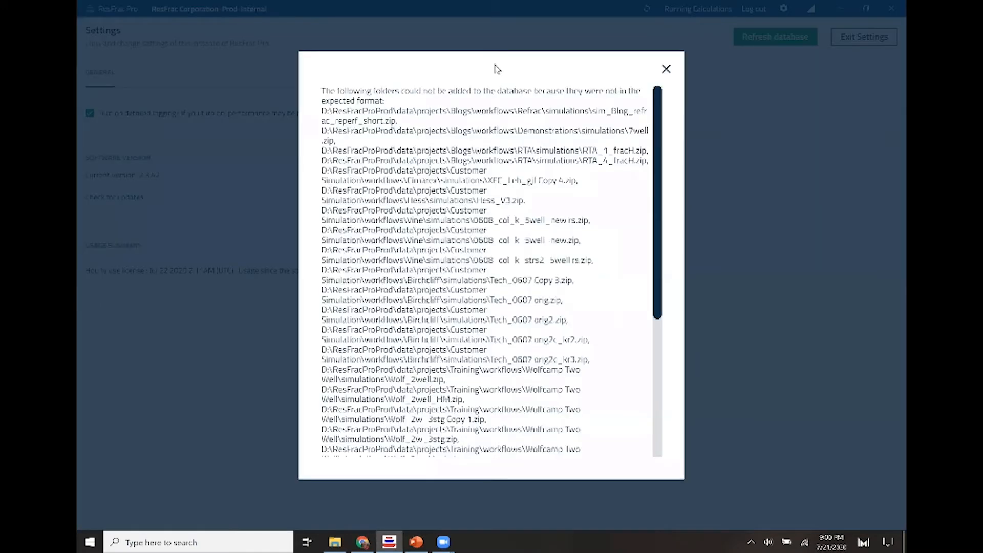
click(666, 69)
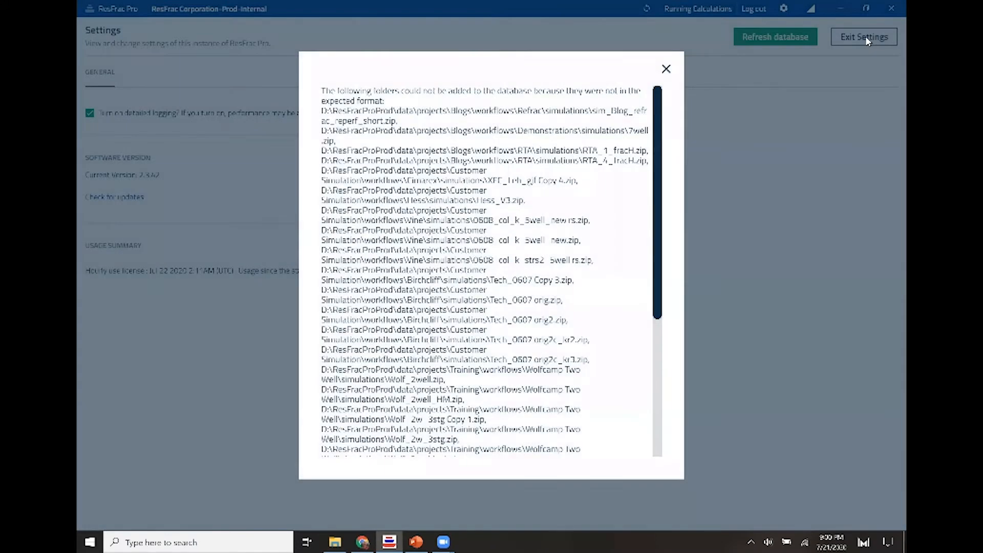
click(667, 69)
click(865, 37)
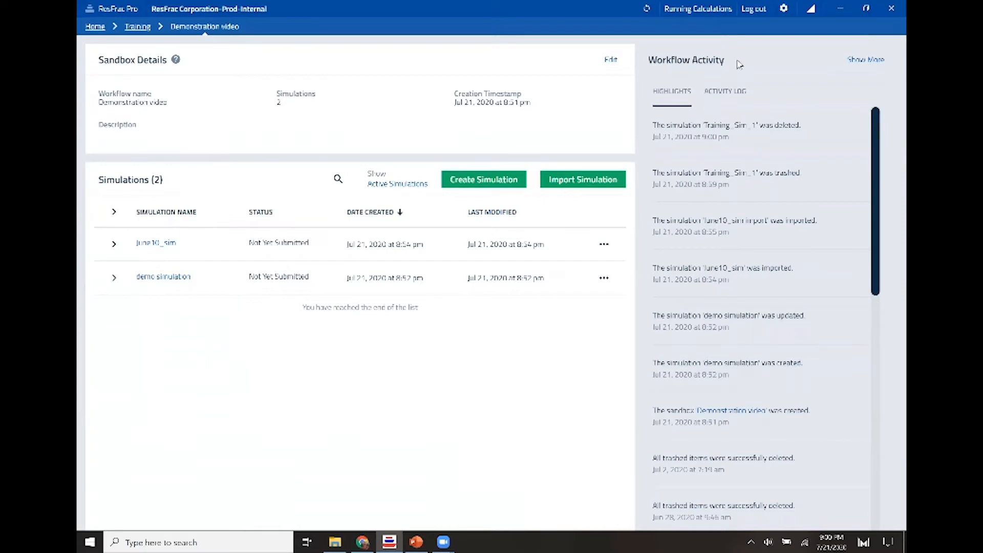
Review the software version and usage summary in the application settings, and check for updates.
click(786, 9)
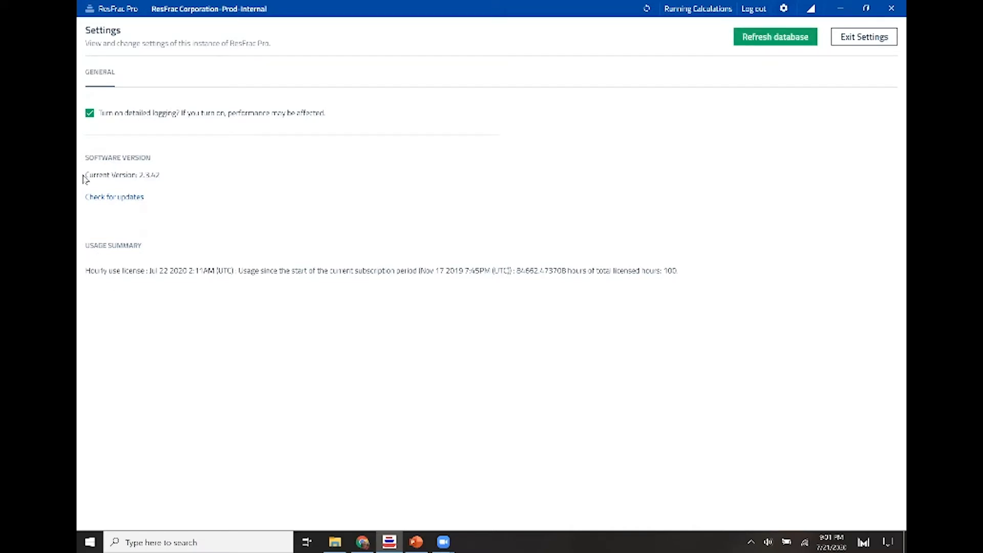
drag(119, 170, 172, 172)
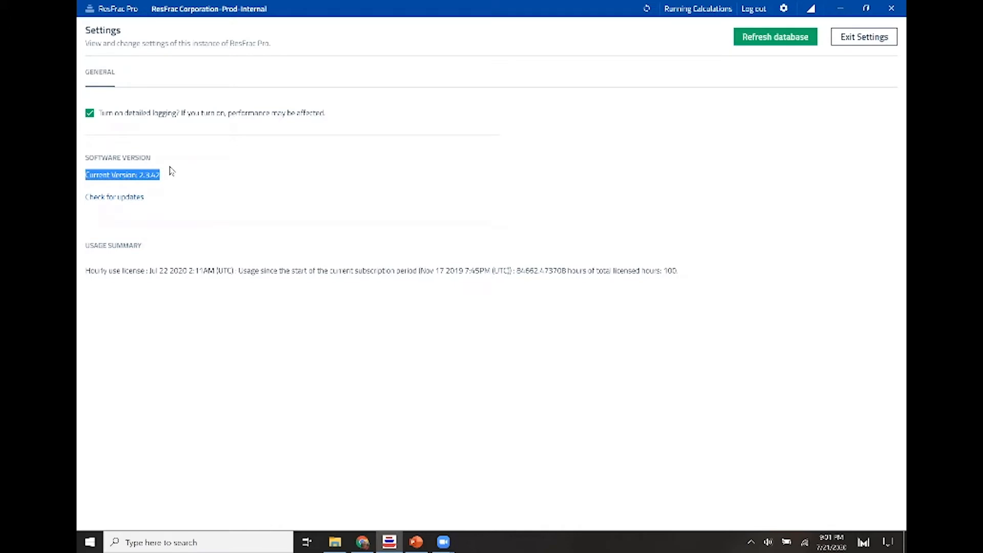
drag(93, 272, 617, 256)
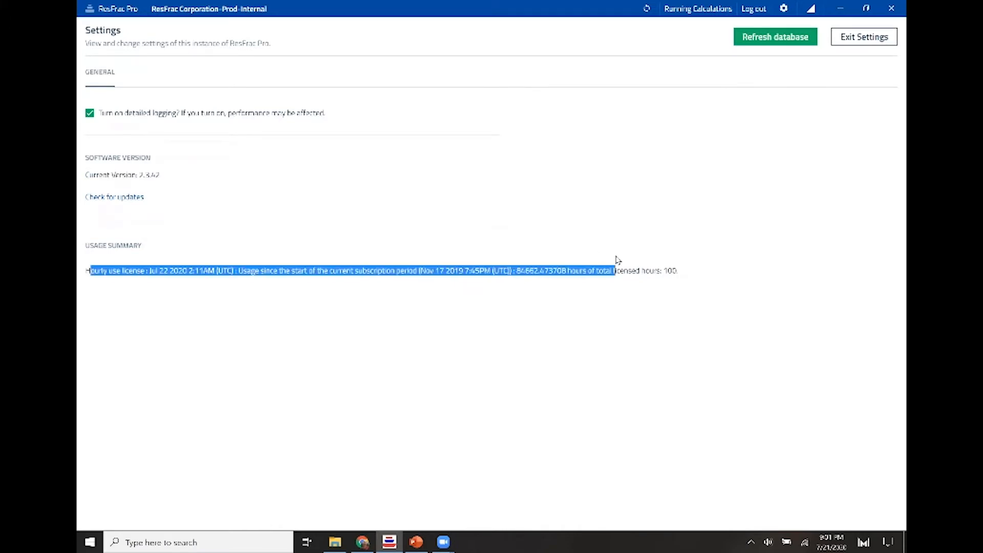
click(552, 278)
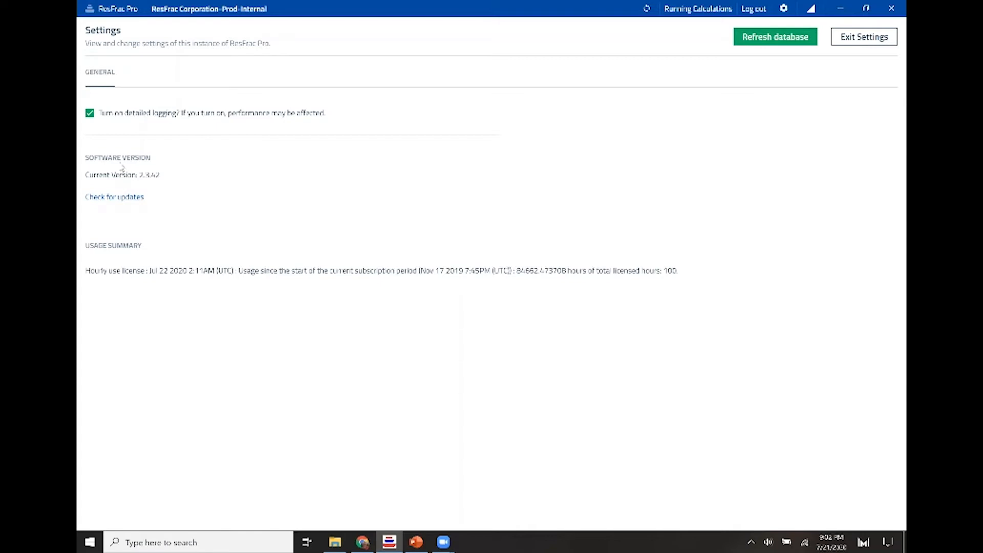
drag(87, 176, 195, 176)
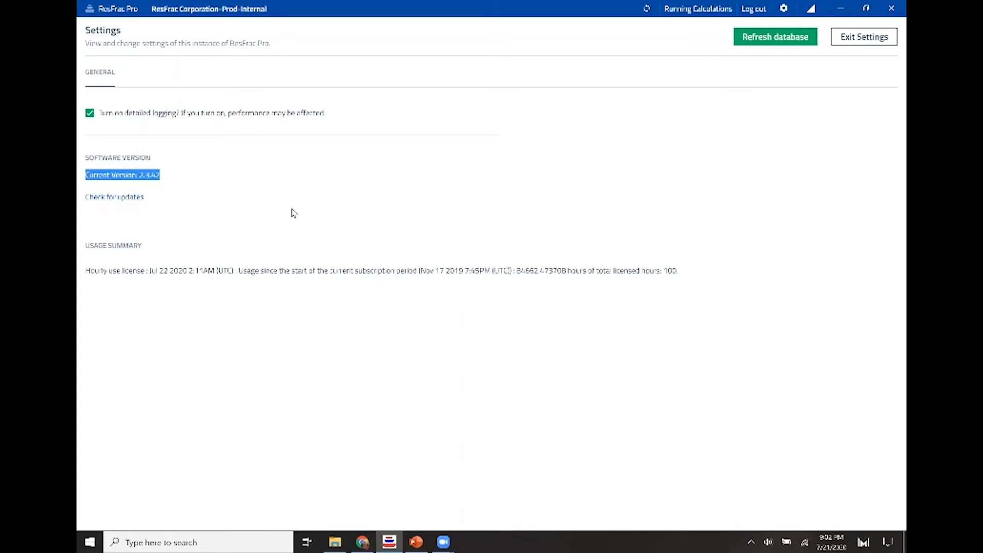
click(173, 178)
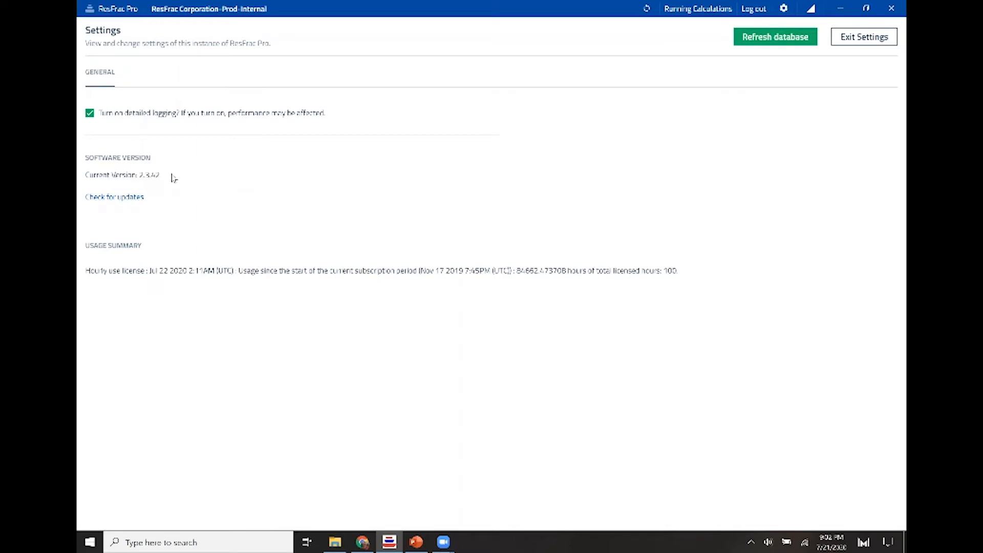
click(106, 200)
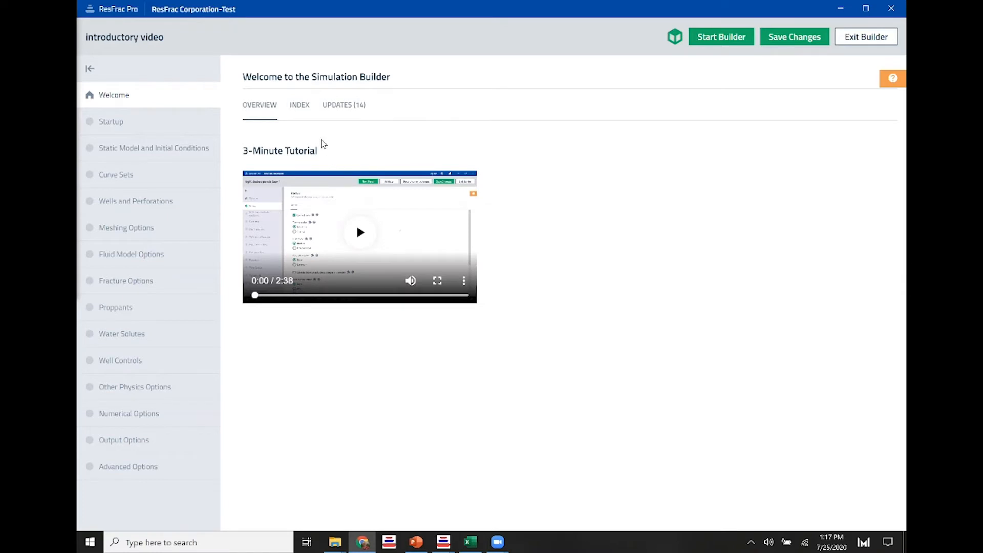
Search the Simulation Builder's input index for "proppant" and jump to the Proppant bed Brooks-Corey model input to view its fields.
click(299, 105)
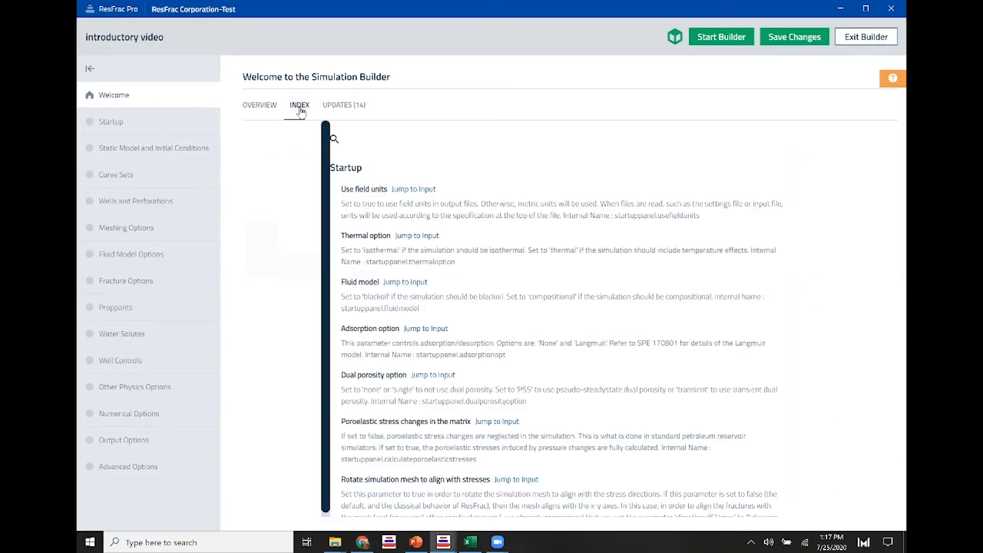
click(247, 138)
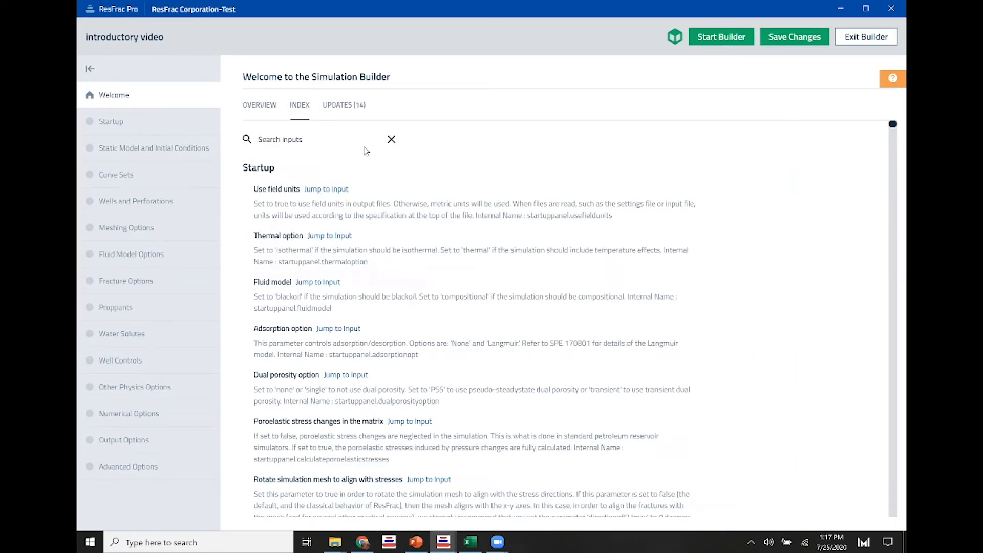
text(proppant)
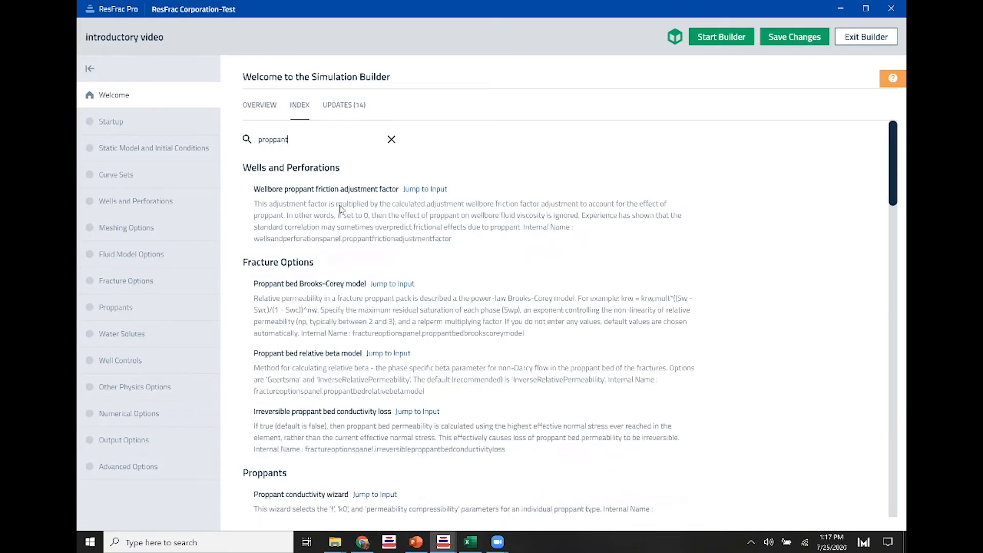
scroll(321, 377, down, 10)
scroll(321, 377, up, 10)
drag(257, 284, 281, 286)
click(315, 308)
click(388, 287)
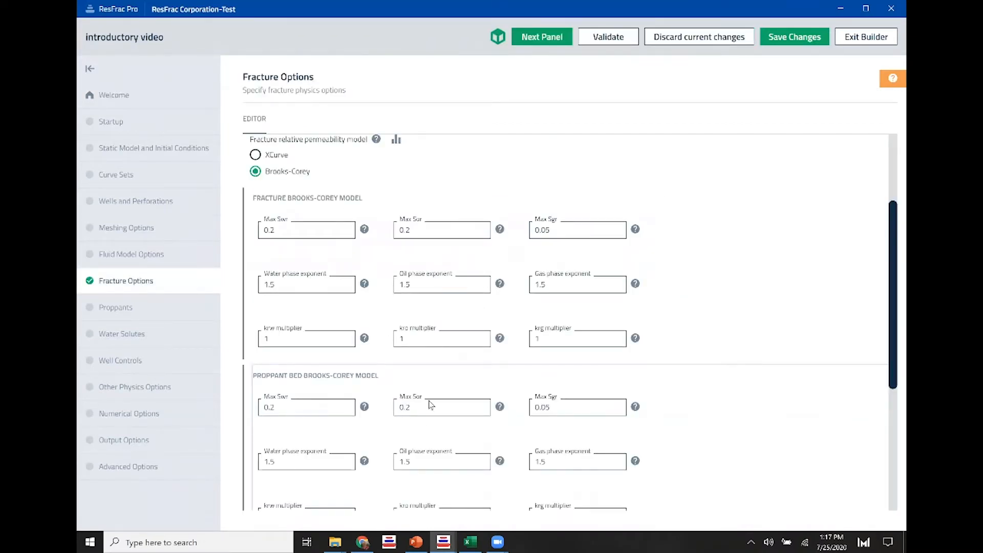
scroll(410, 328, down, 3)
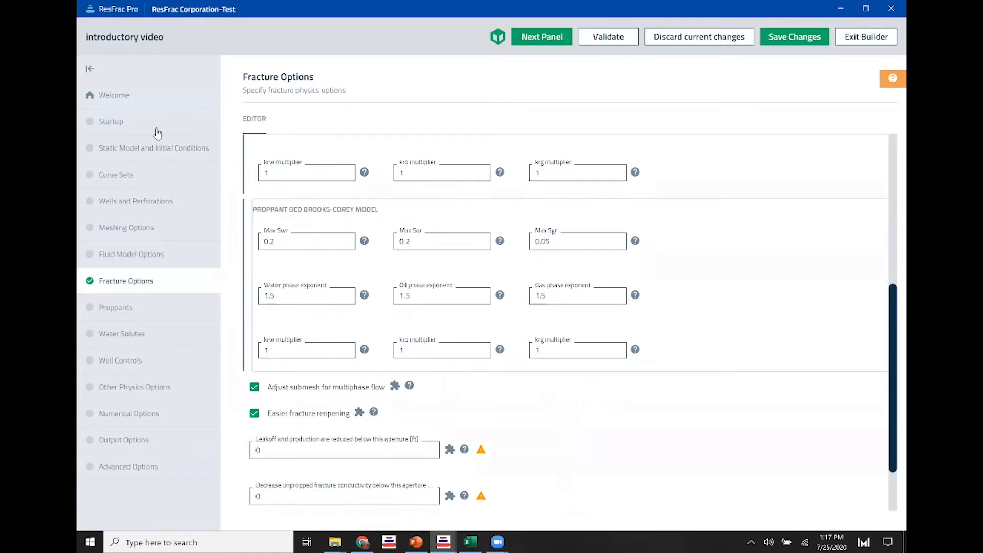
Return to the builder's Welcome page and read the full update notes for version 2.3.36.
click(121, 96)
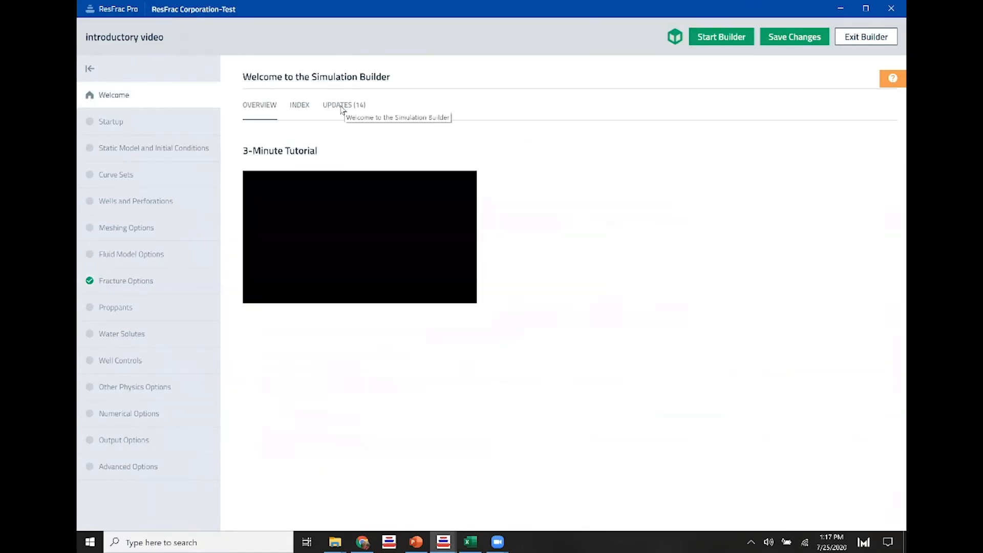
click(344, 104)
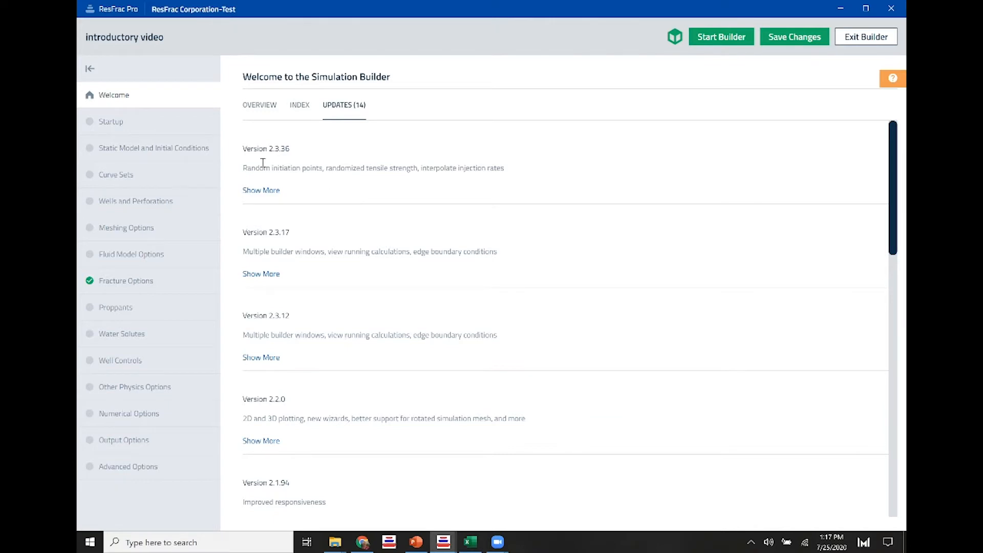
drag(244, 167, 510, 173)
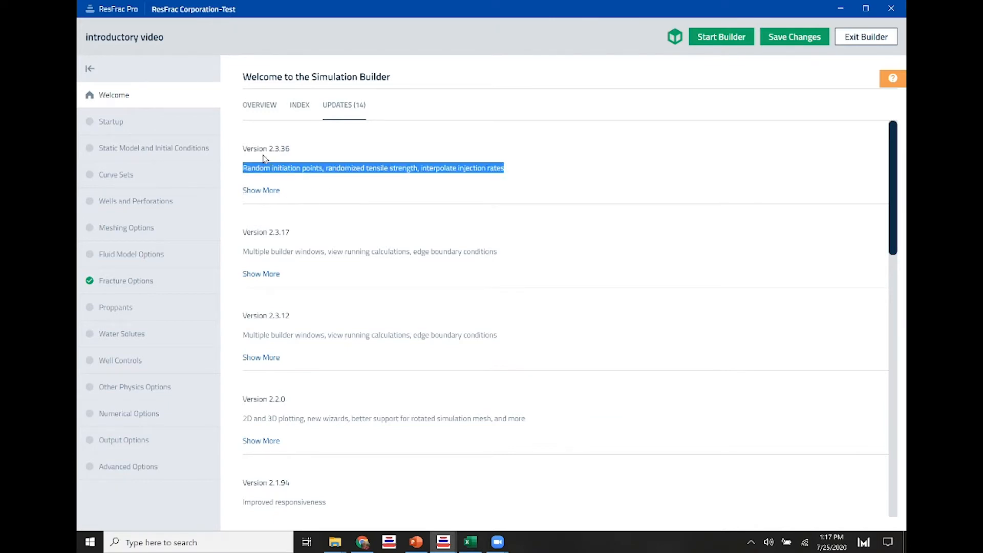
click(260, 191)
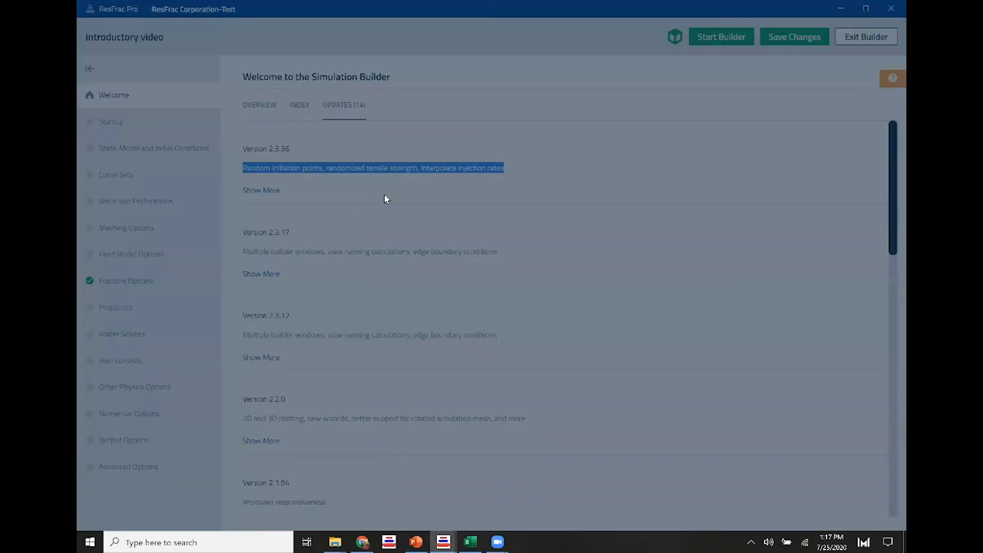
scroll(431, 163, down, 3)
scroll(431, 162, up, 3)
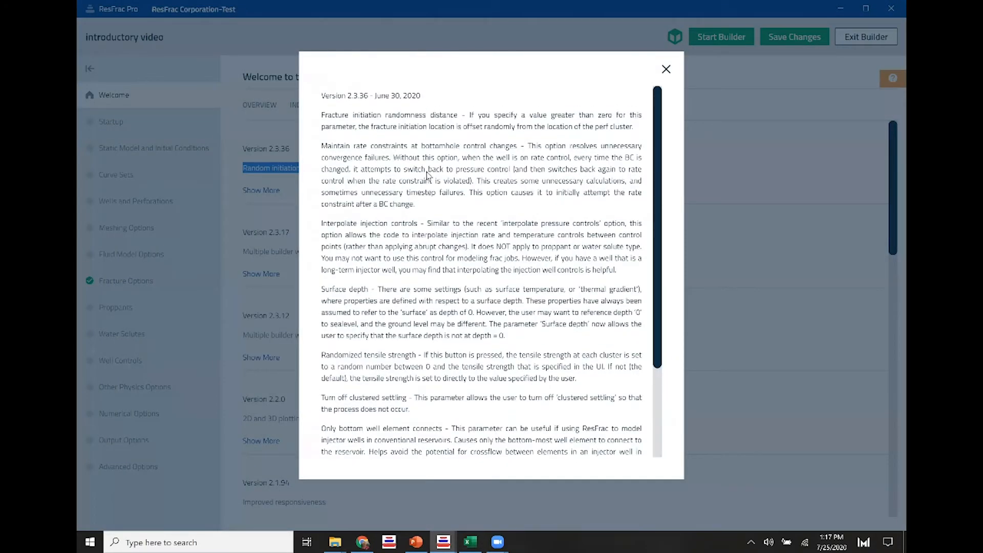
click(667, 71)
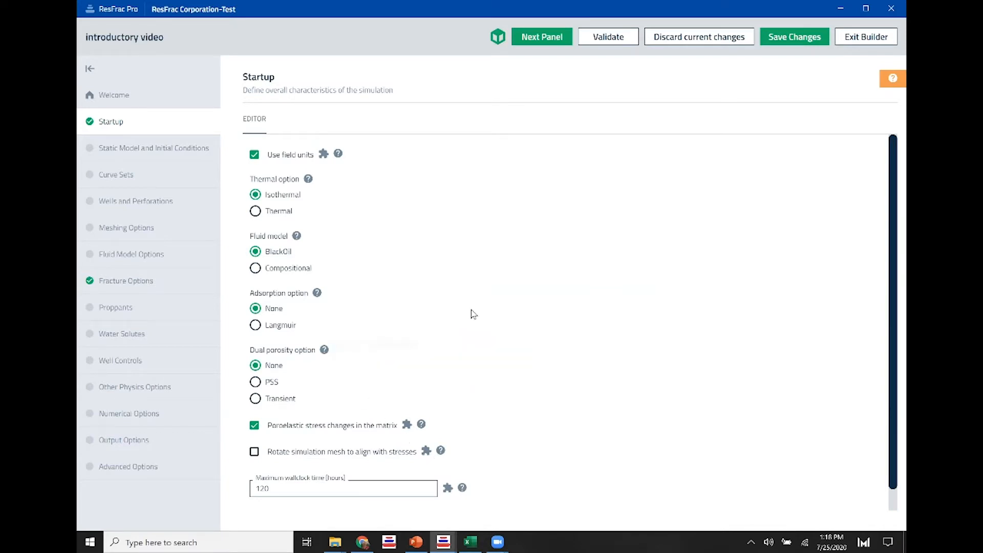
Read the Startup panel's help for the Dual porosity option, and open the help for Rotate simulation mesh to align with stresses.
click(324, 353)
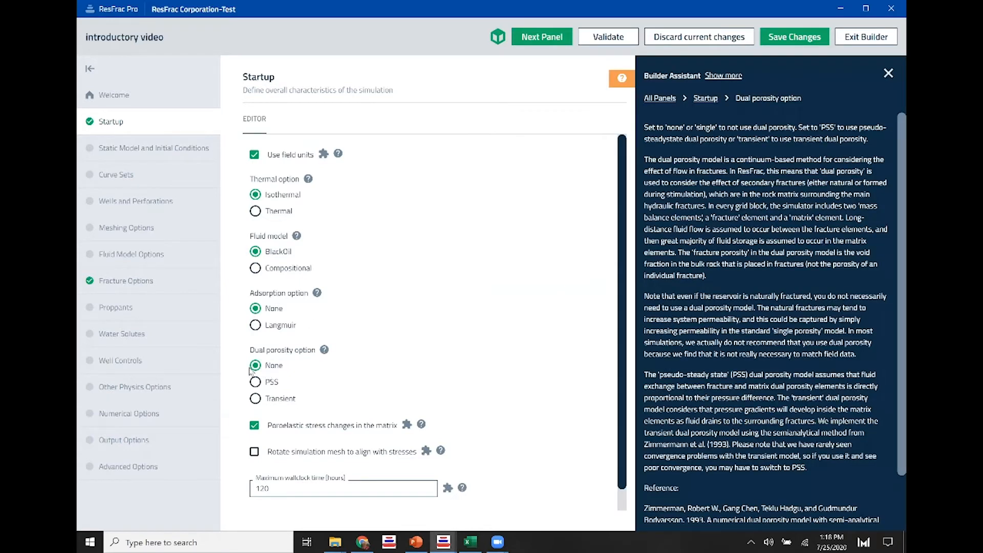
scroll(770, 318, down, 1)
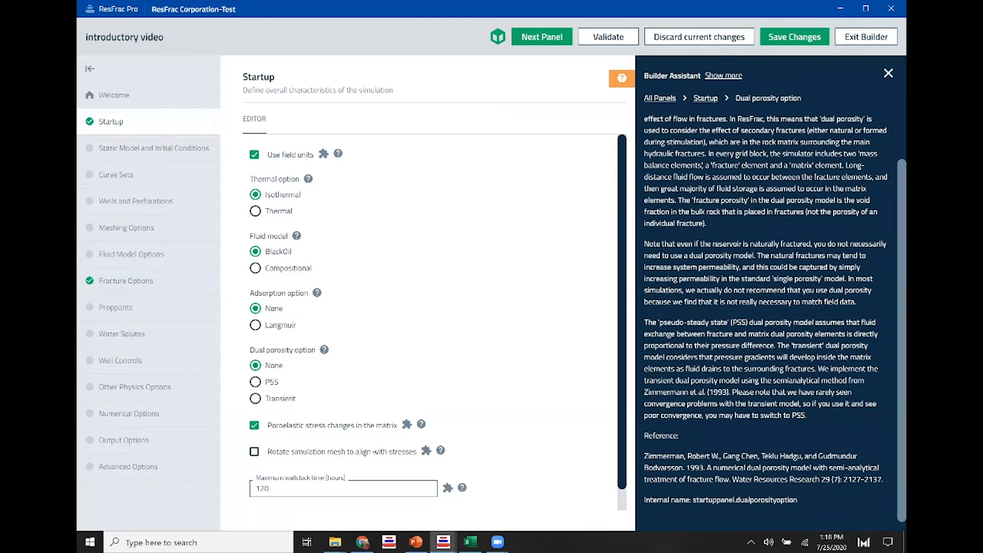
scroll(771, 317, up, 1)
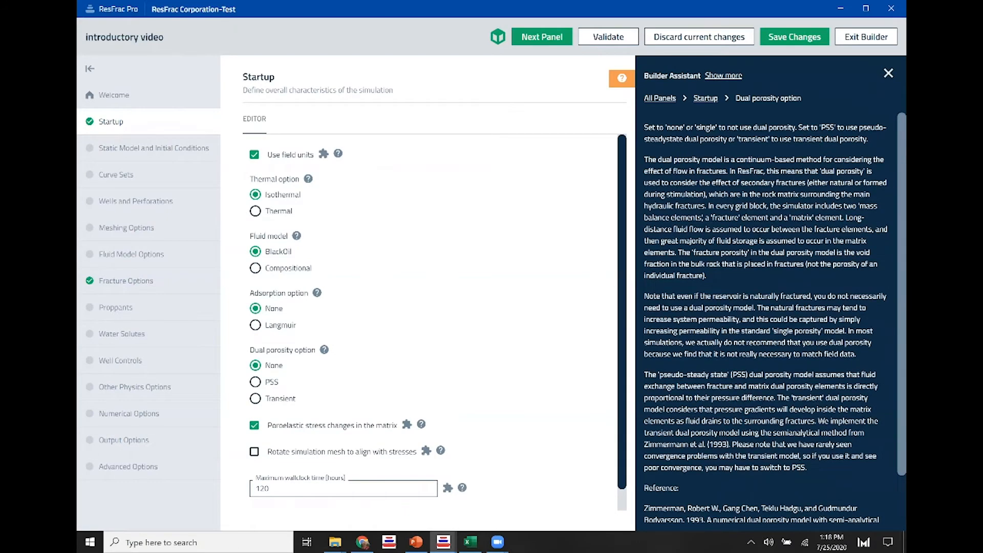
click(889, 73)
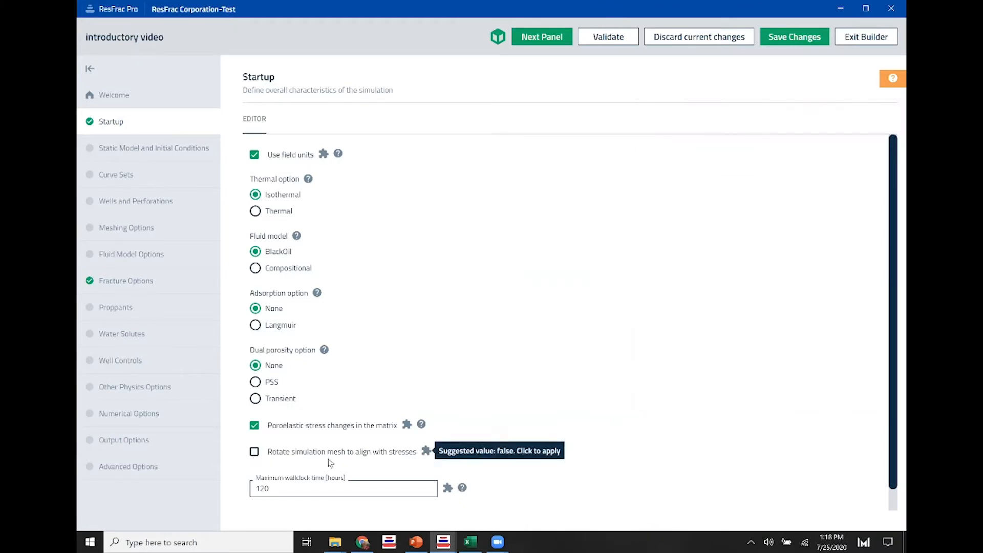
click(440, 452)
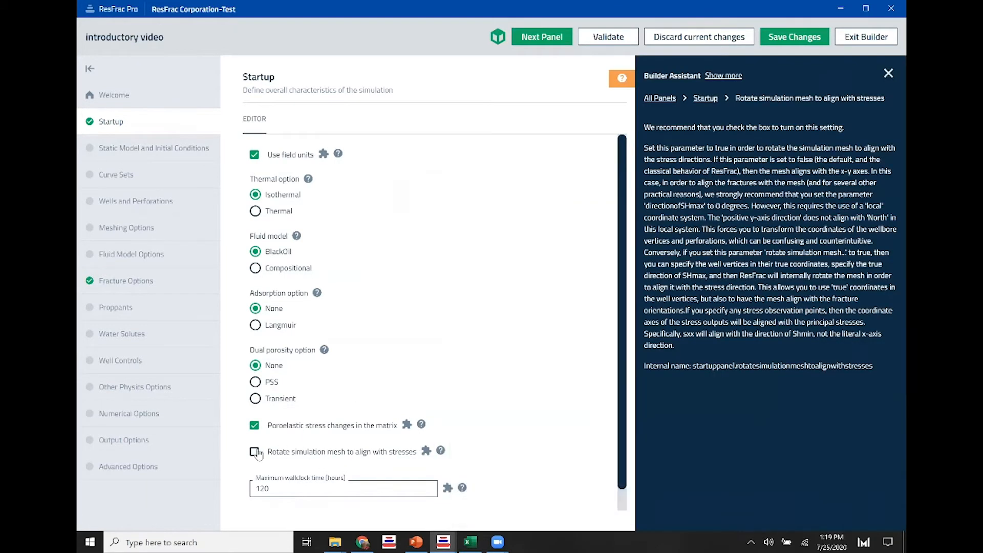
Enable rotating the simulation mesh to align with stresses in the Startup options, and close the help.
click(254, 452)
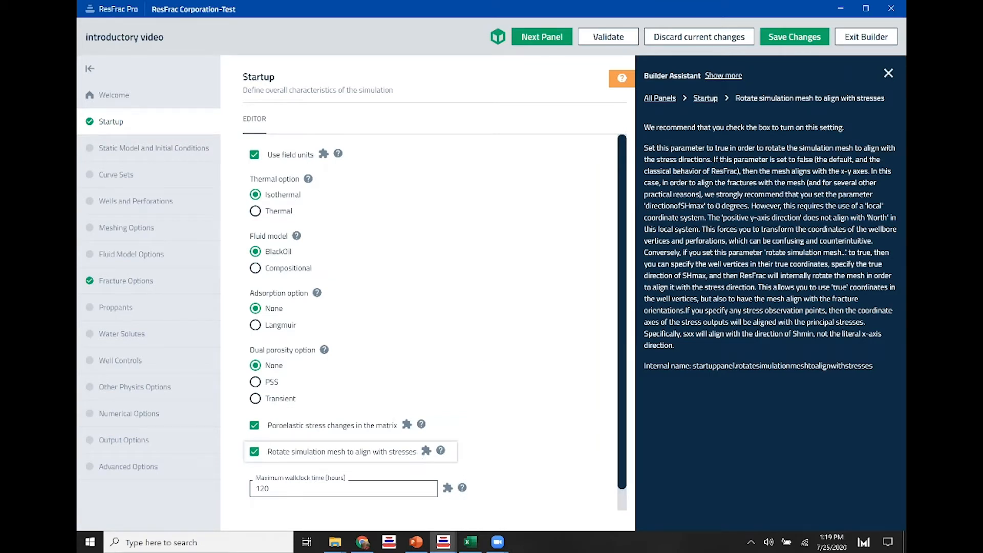
click(888, 74)
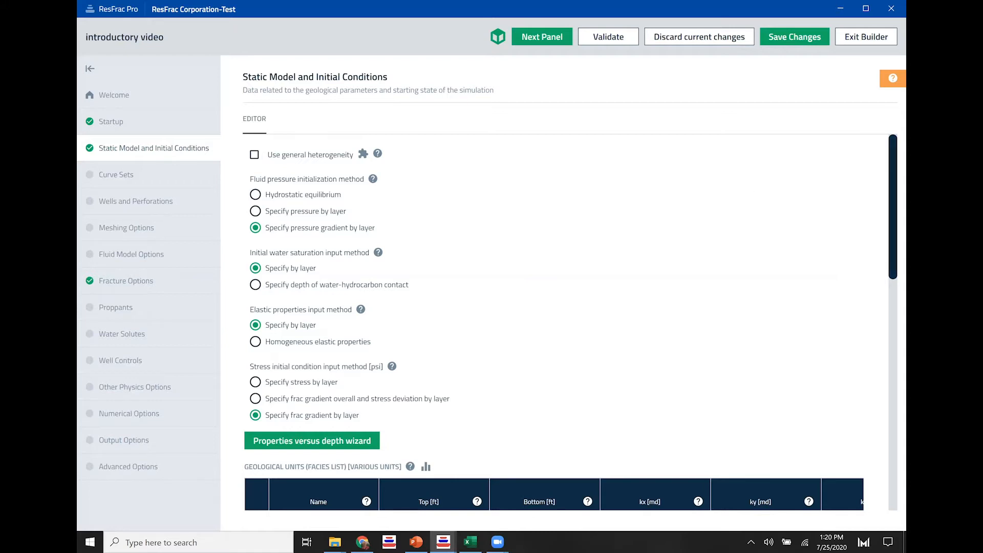
Start the Properties versus depth wizard for the static model with 2 properties to import and a 50 ft target layer thickness.
scroll(568, 323, down, 4)
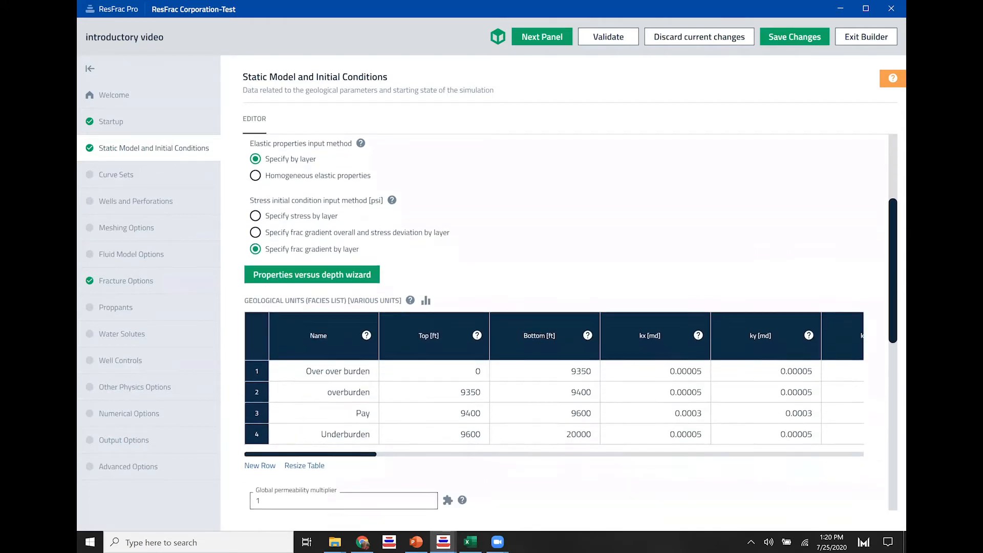
scroll(568, 323, down, 5)
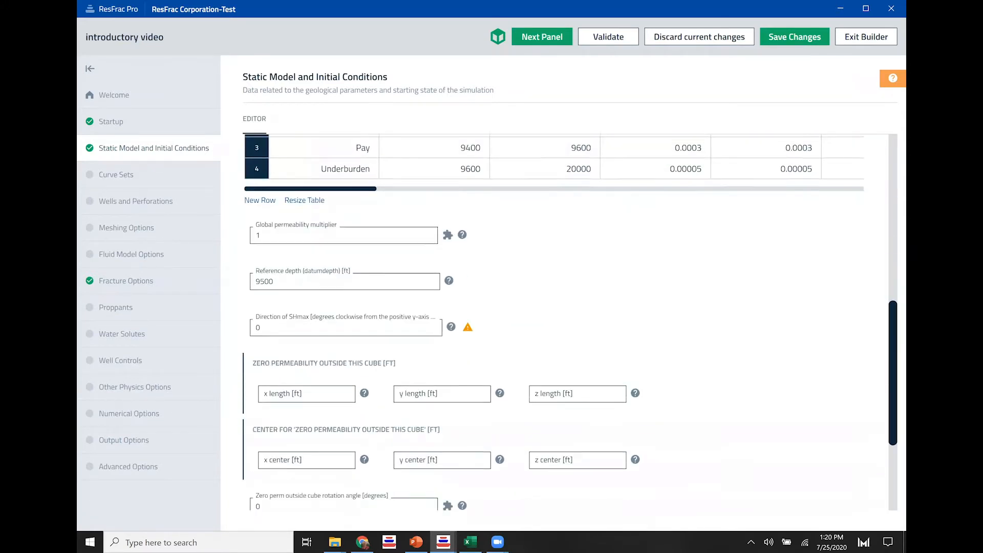
scroll(886, 245, up, 5)
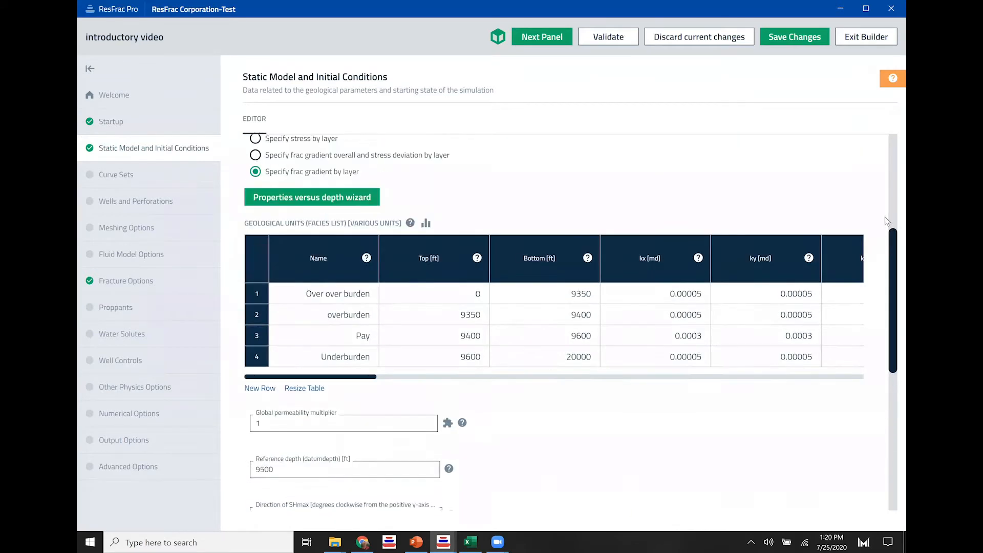
scroll(887, 219, up, 3)
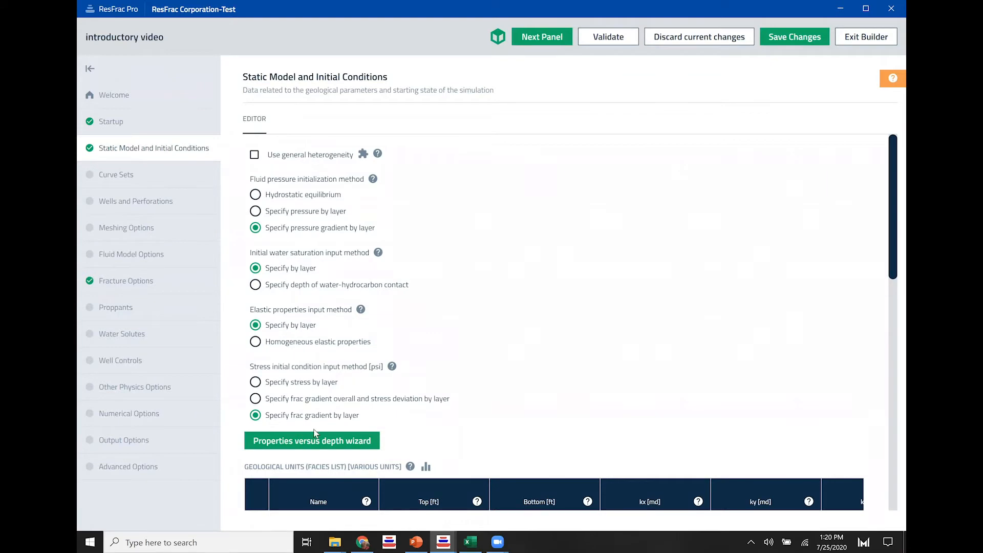
scroll(420, 348, down, 5)
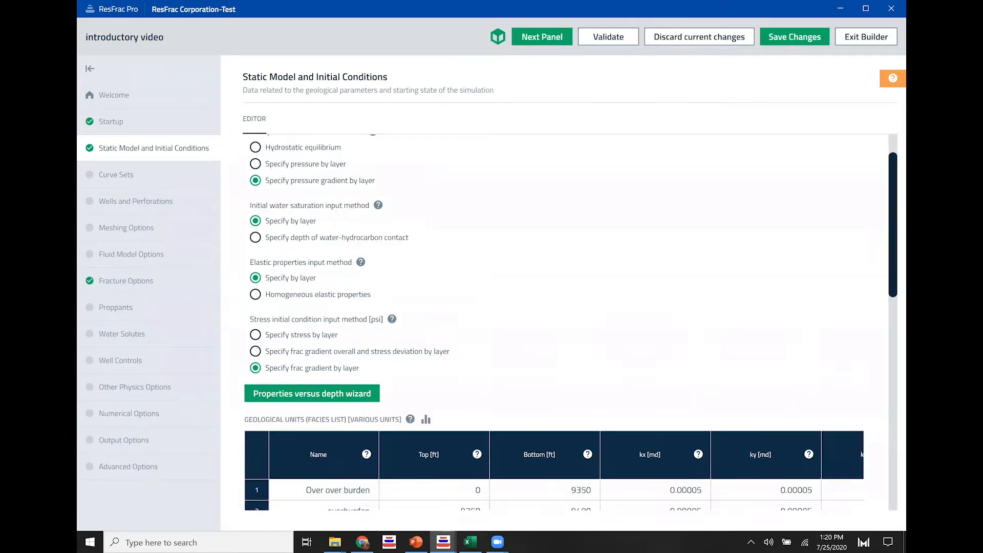
drag(367, 363, 269, 361)
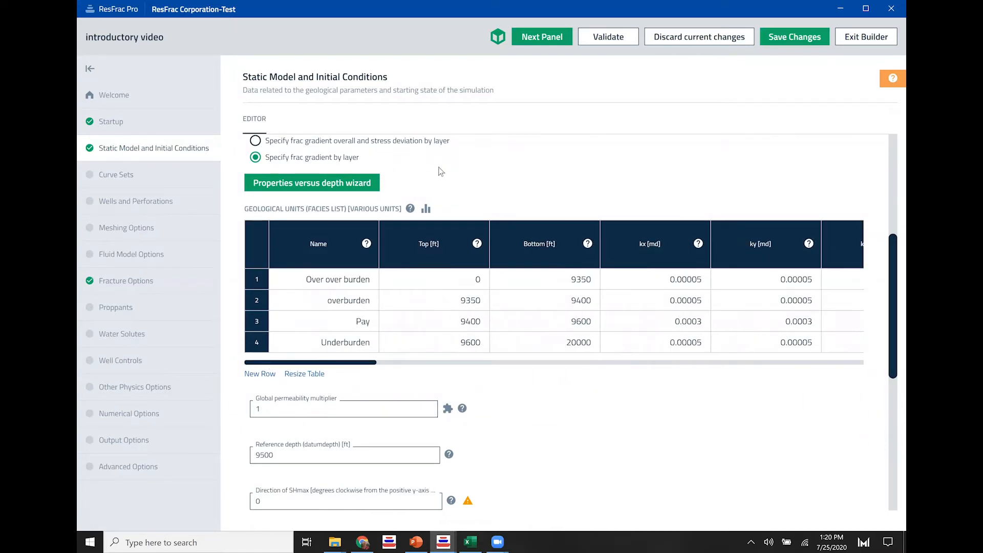
click(313, 185)
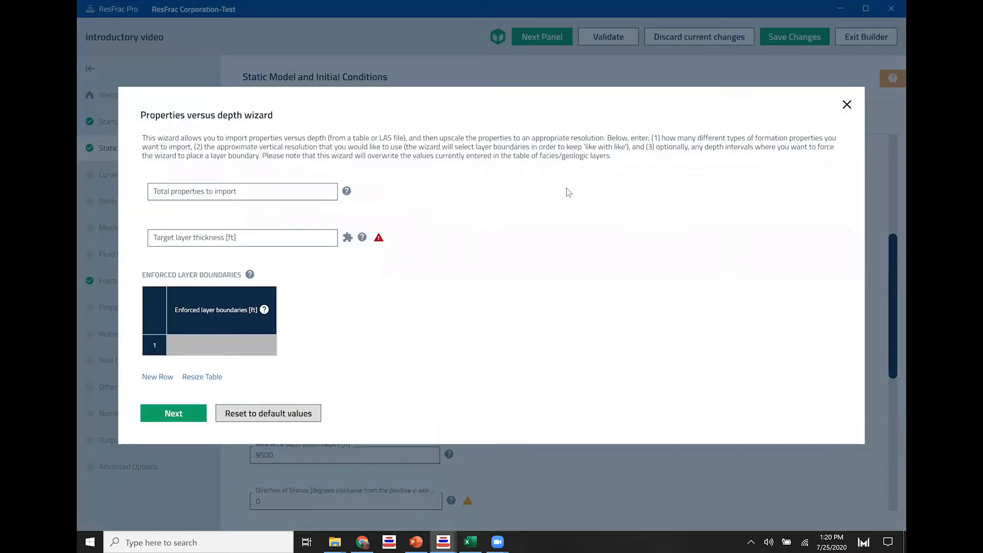
click(245, 192)
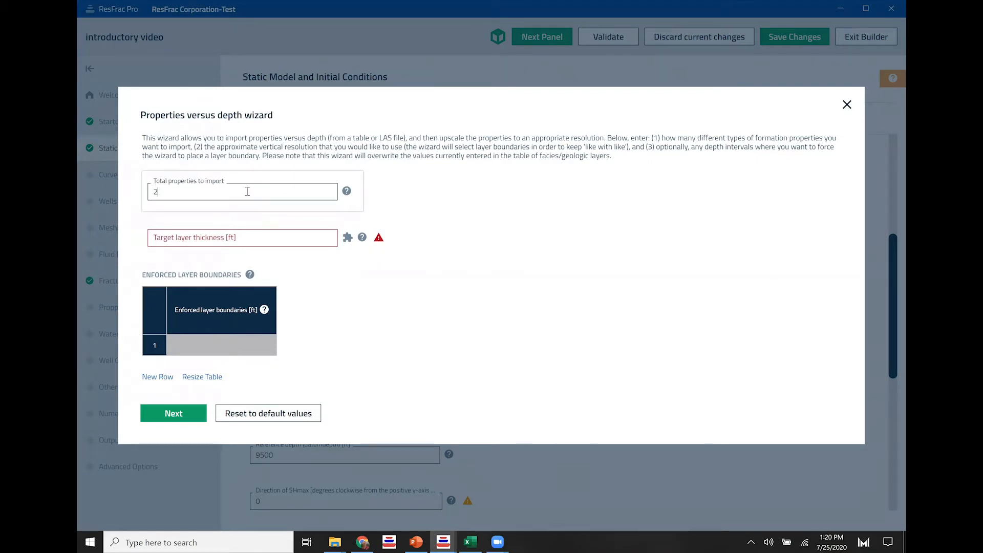
click(434, 204)
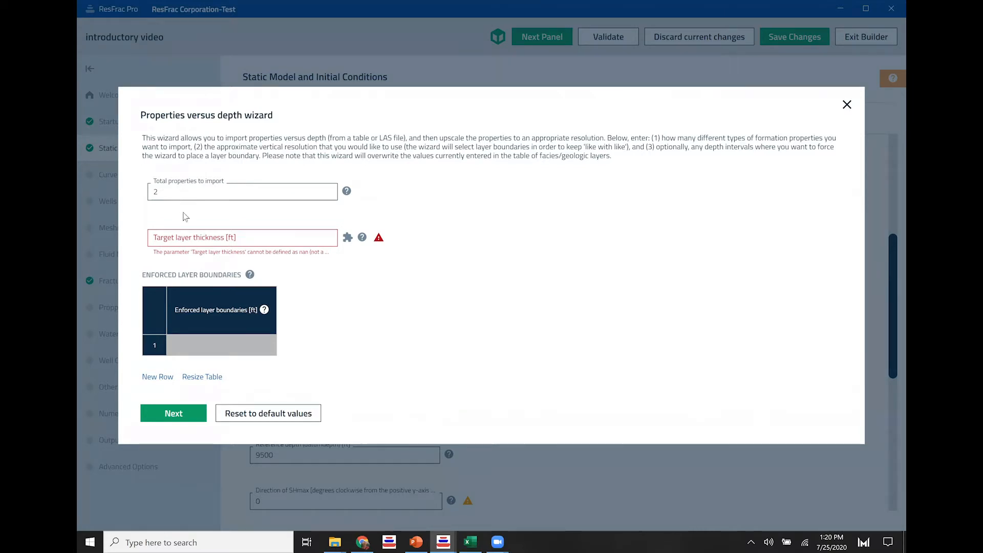
click(195, 237)
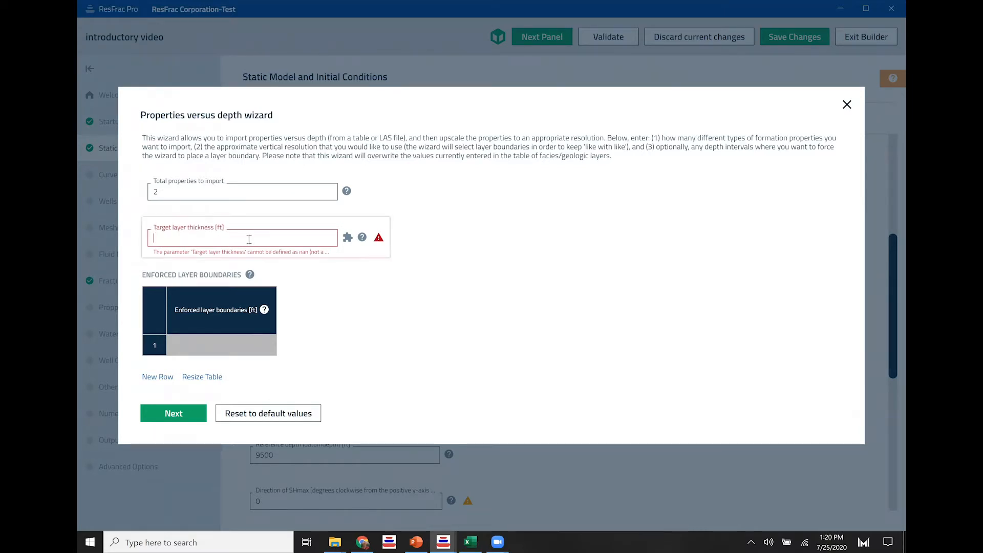
text(50)
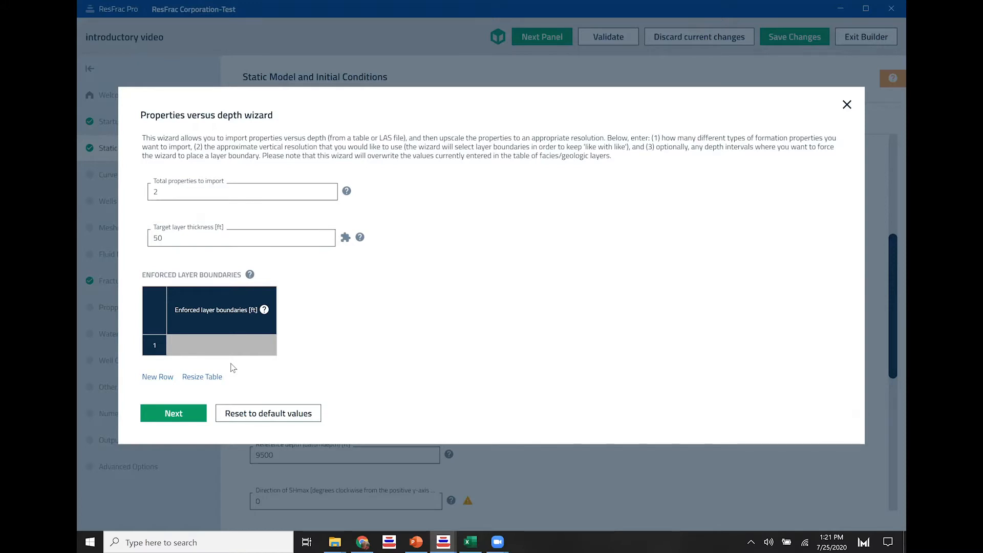
click(173, 413)
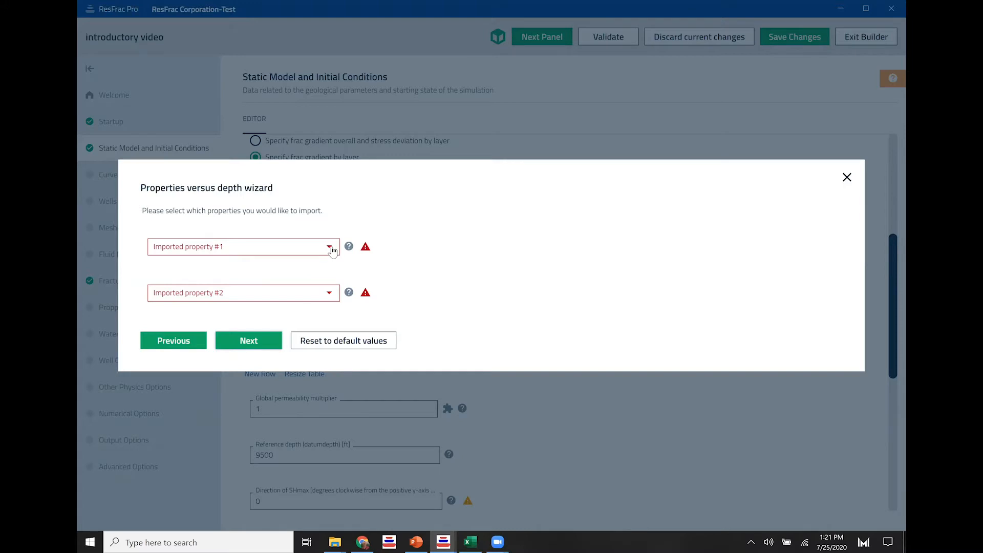
Switch to the Excel workbook ResFrac_intro_video_20200720.xlsx to check which log properties the Logs sheet holds, and return to the ResFrac wizard.
key(alt+Tab)
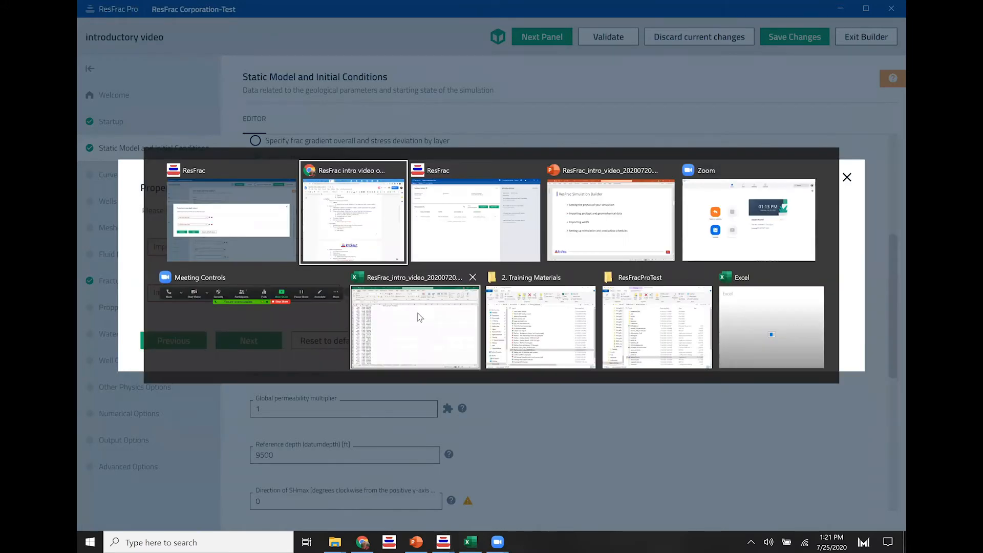
click(396, 305)
click(219, 232)
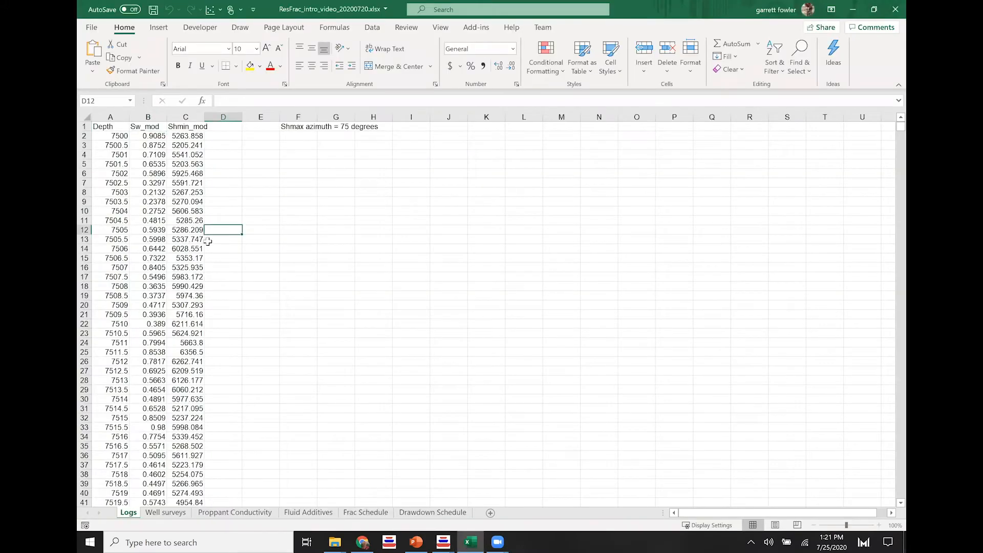
click(139, 125)
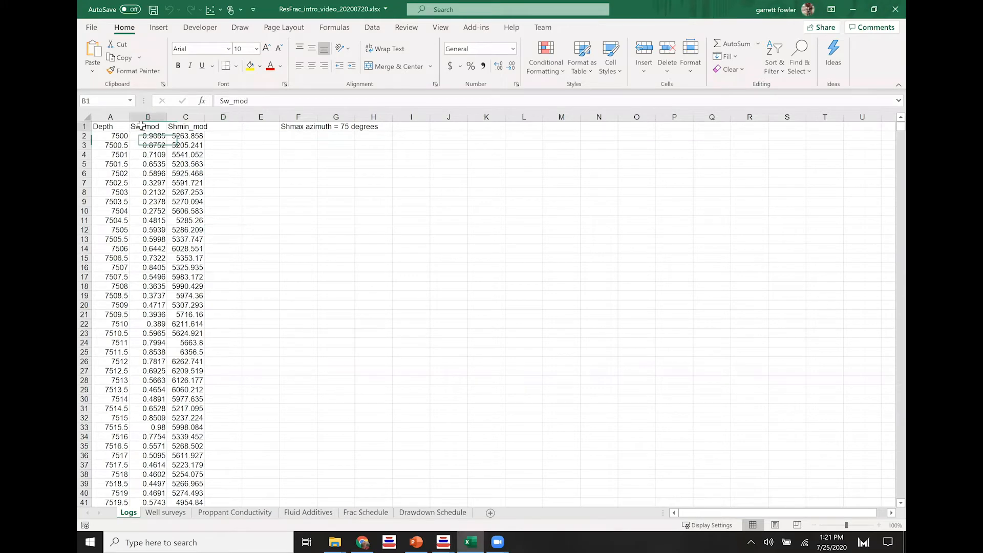
click(193, 128)
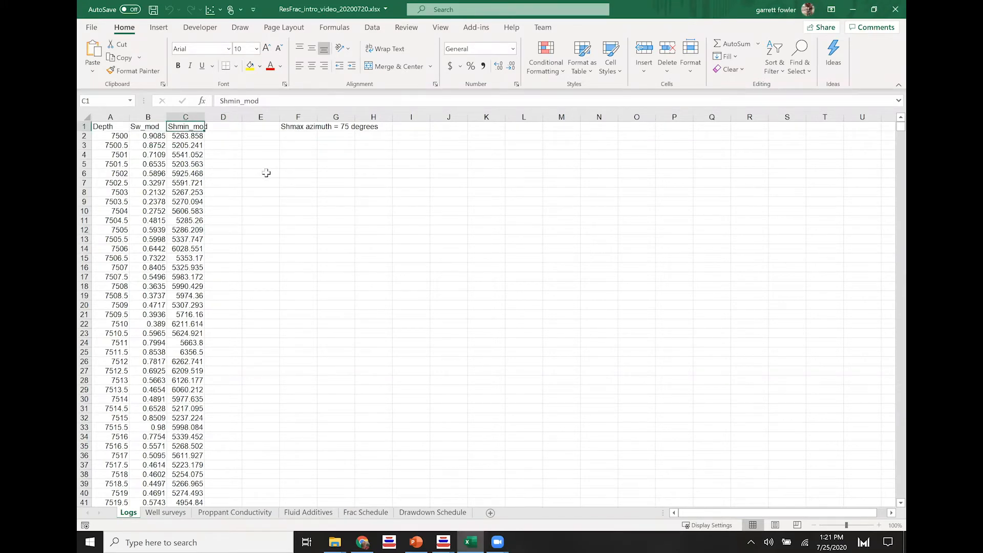
key(alt+Tab)
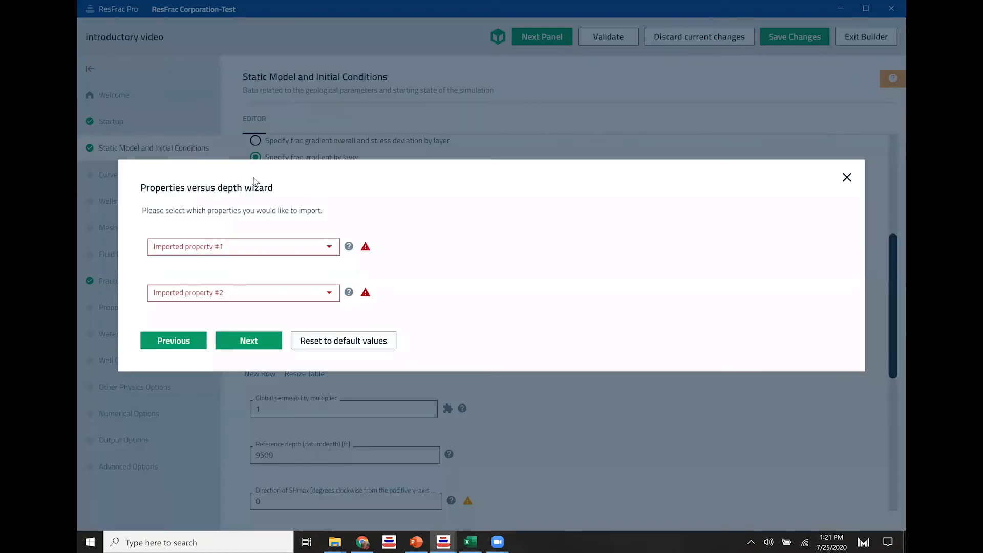
Choose Water saturation as imported property #1 and Shmin as #2, and continue to the table of properties.
click(260, 247)
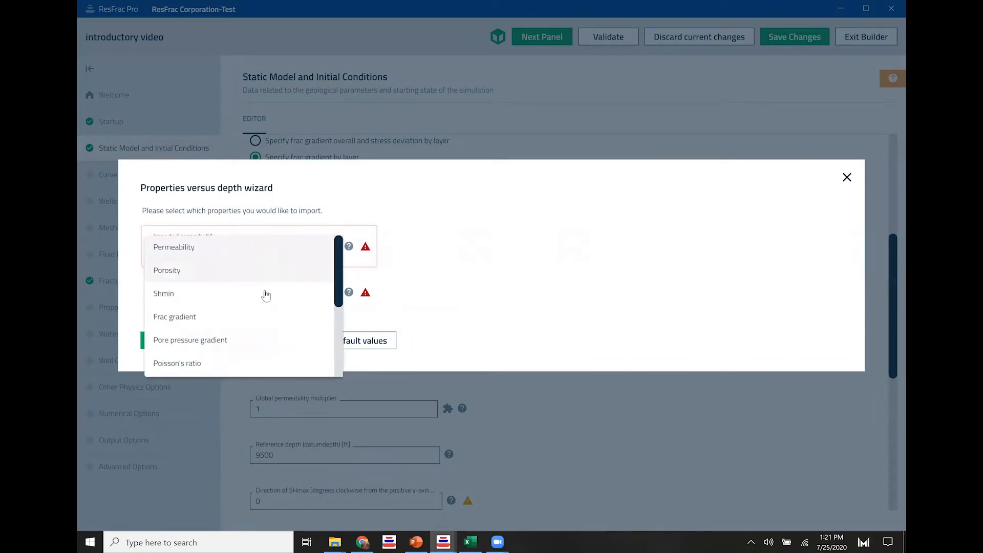
scroll(266, 297, down, 3)
click(207, 327)
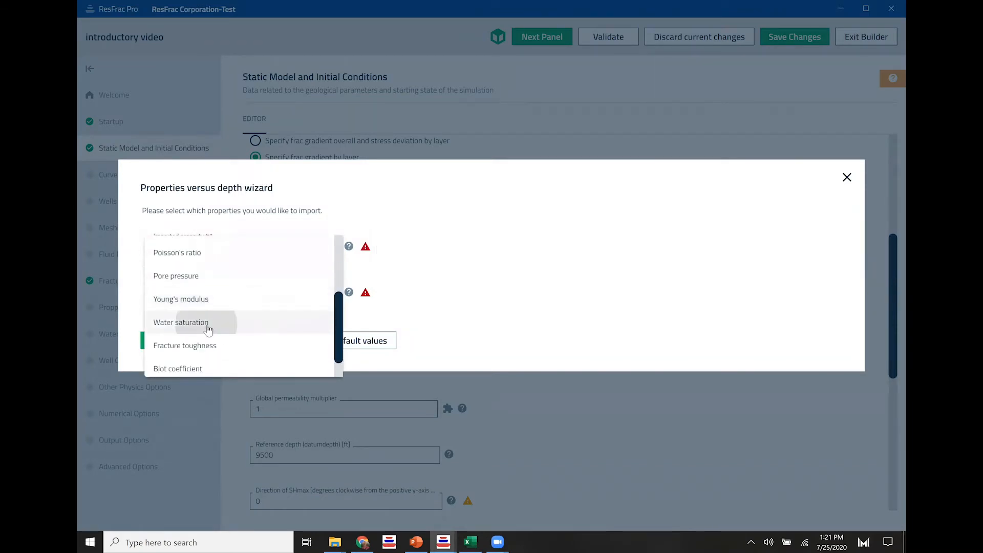
click(328, 292)
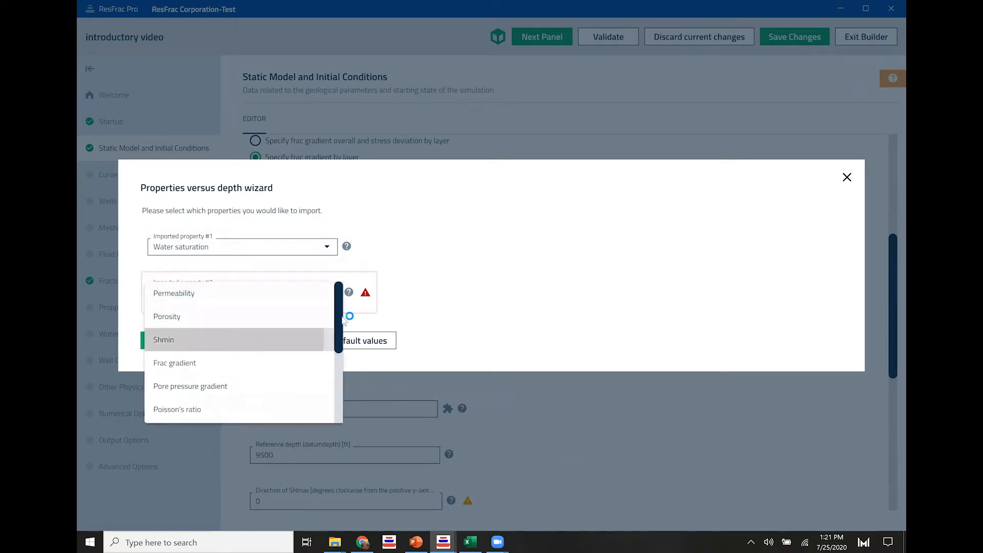
click(260, 343)
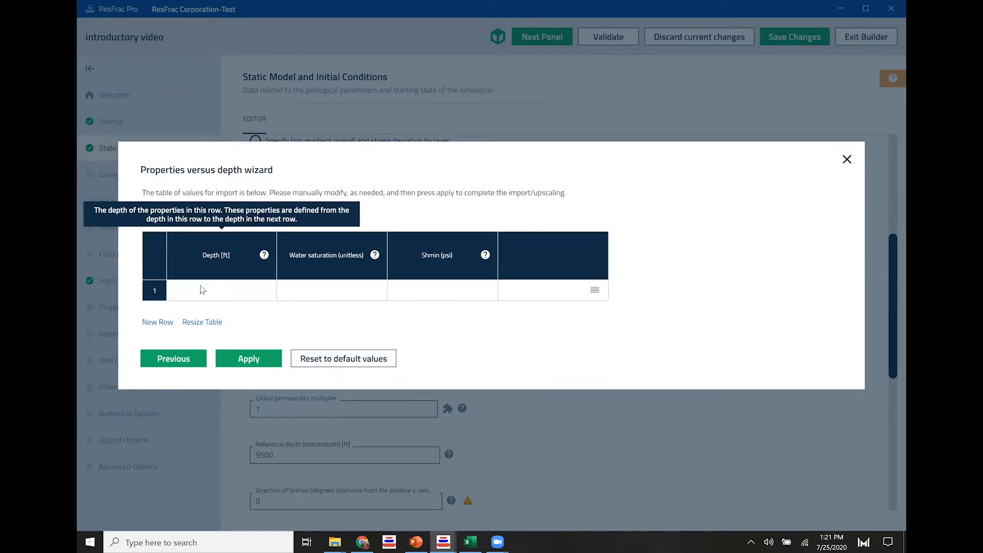
Copy all Depth, Sw_mod and Shmin_mod data rows without headers from the Excel Logs sheet, and return to the ResFrac wizard.
drag(220, 292, 358, 292)
click(439, 327)
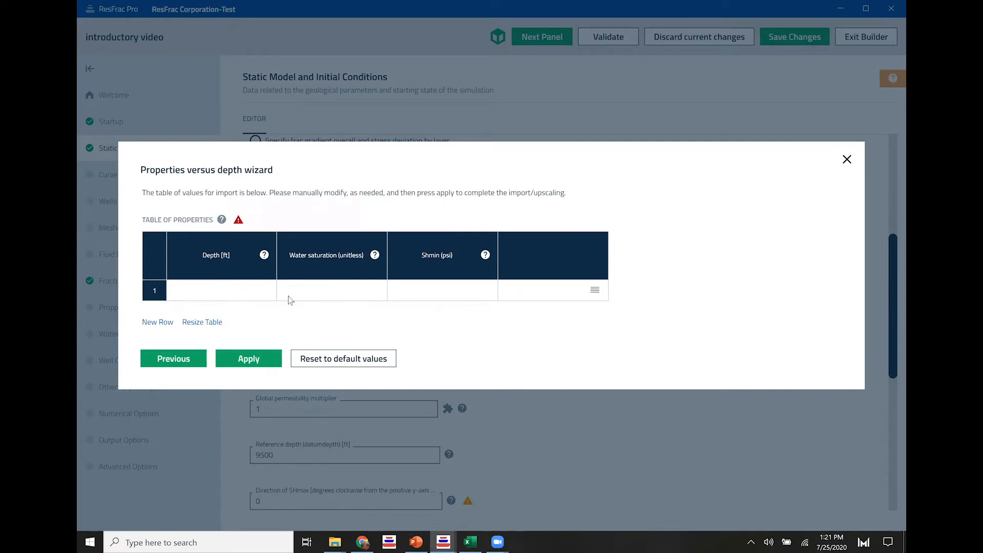
click(241, 290)
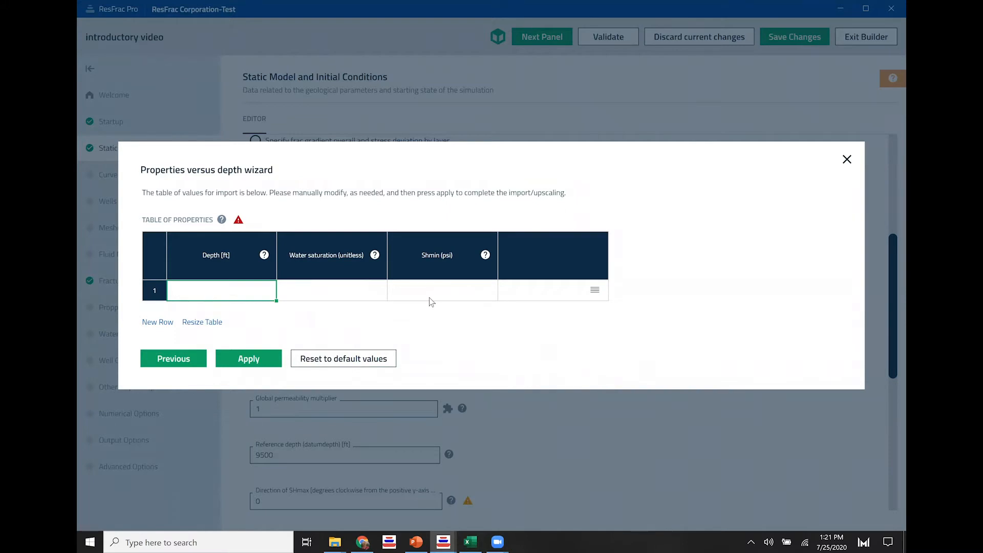
key(alt+Tab)
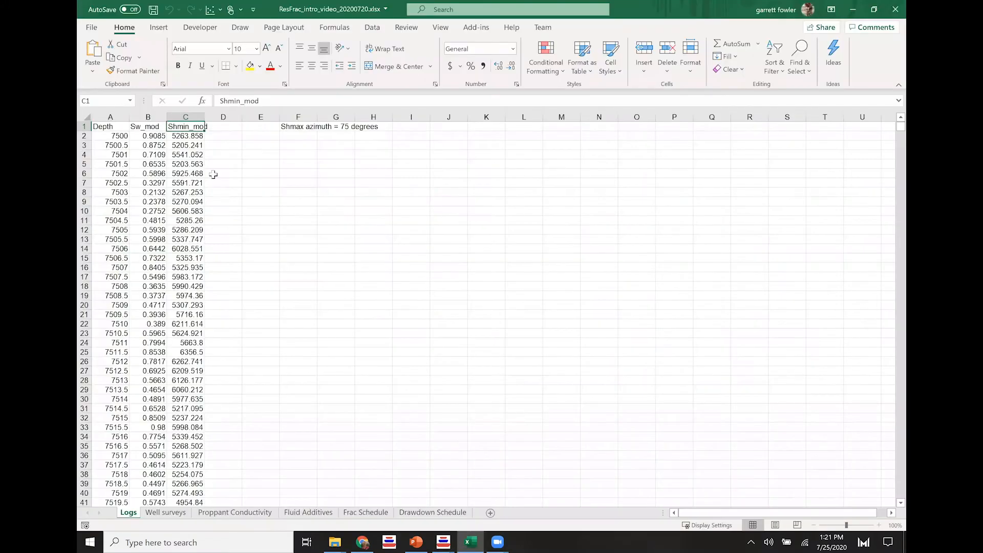
click(106, 137)
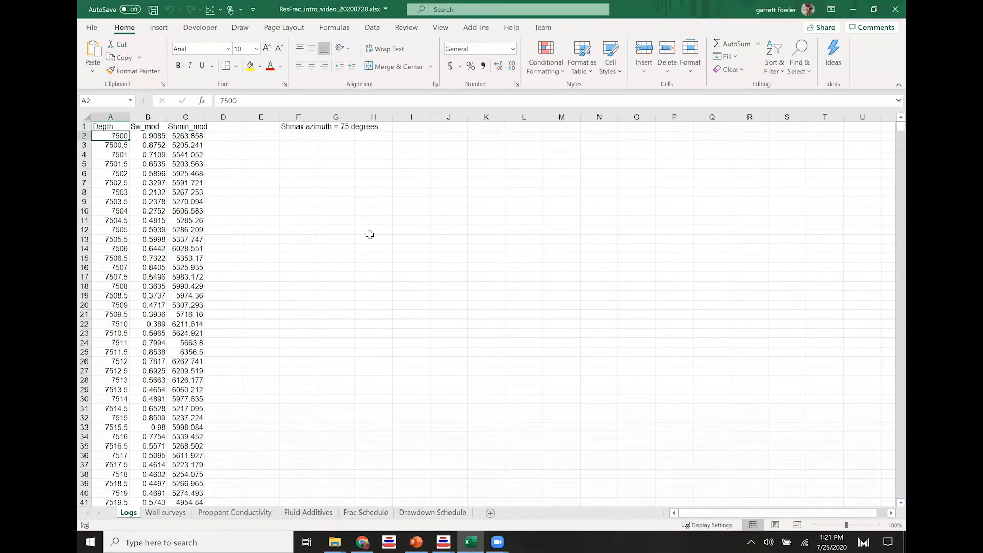
key(shift+Right)
key(shift+Right)
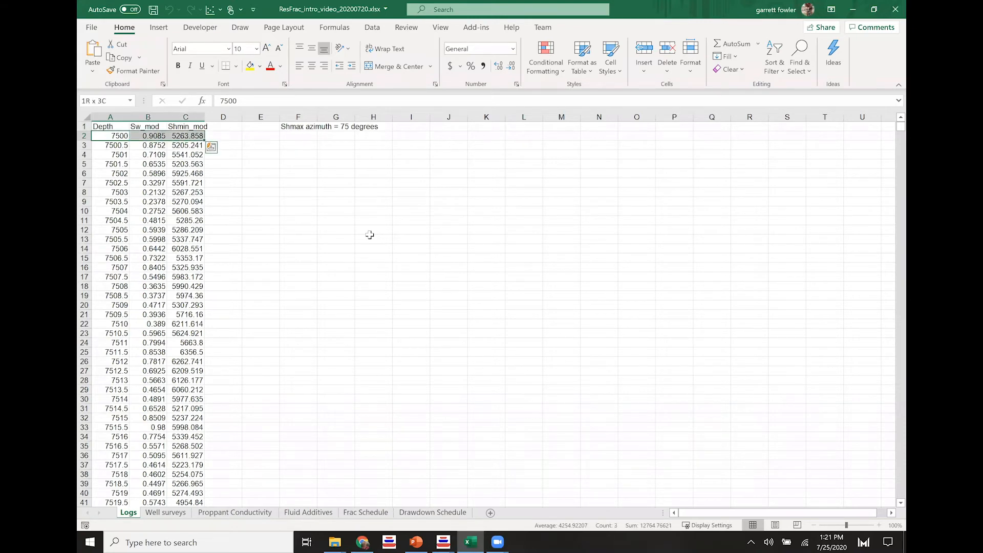
key(ctrl+shift+Down)
key(ctrl+c)
key(alt+Tab)
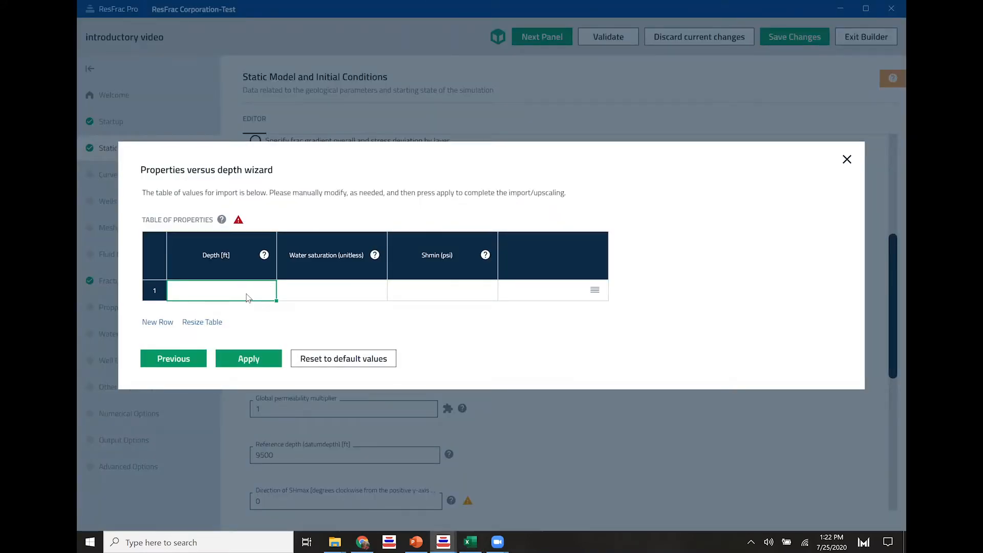
Paste the copied log data into the Depth, Water saturation and Shmin columns of the wizard's table and apply the import.
drag(248, 298, 343, 310)
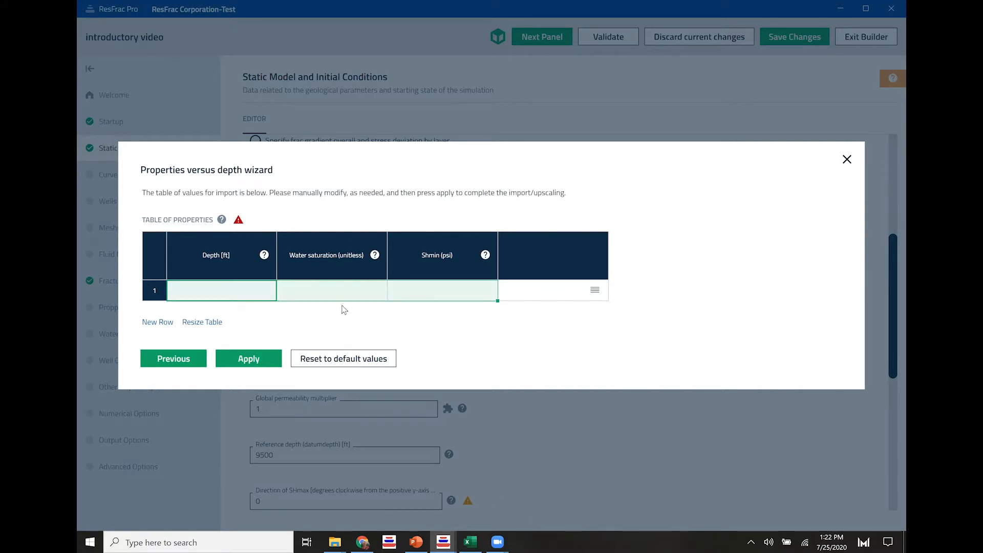
key(ctrl+v)
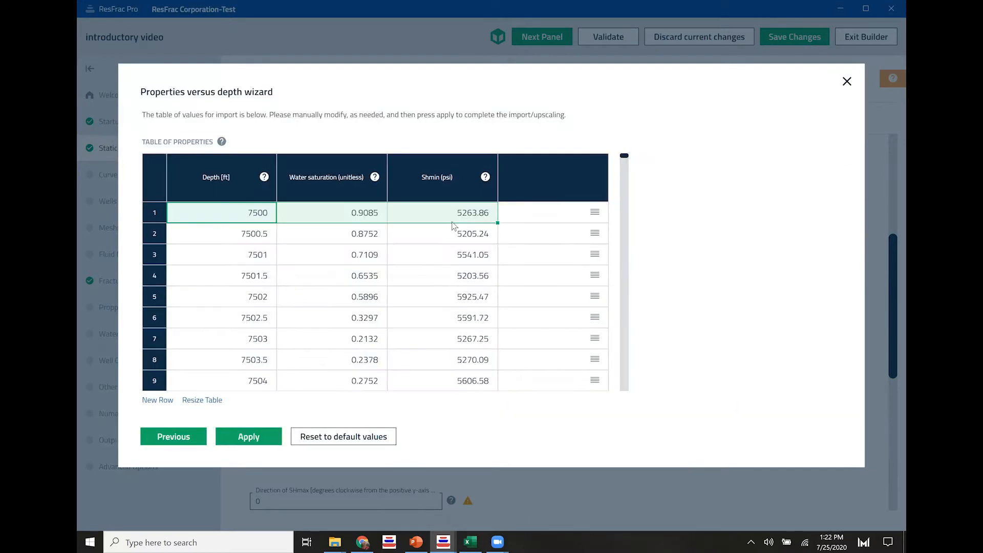
click(227, 276)
drag(407, 278, 451, 280)
click(452, 280)
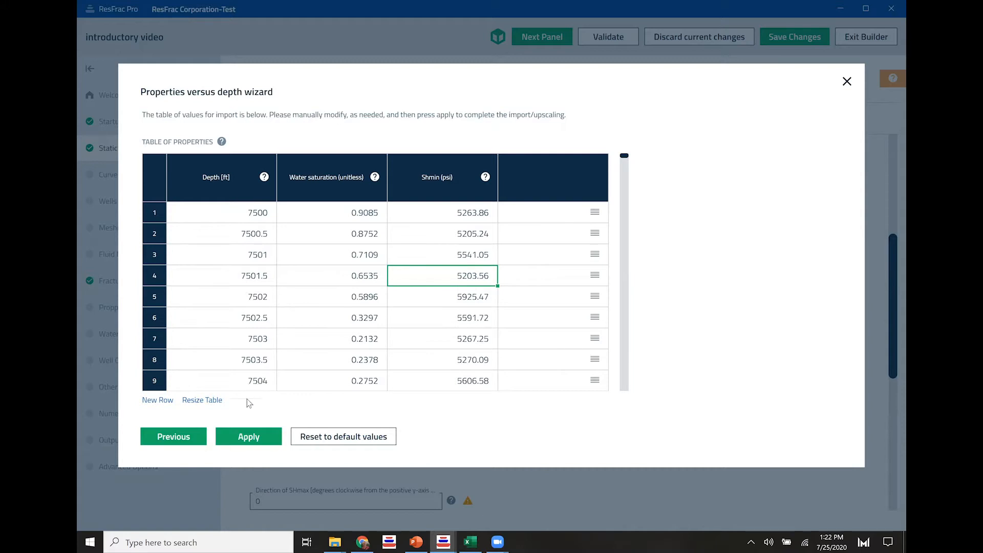
click(250, 441)
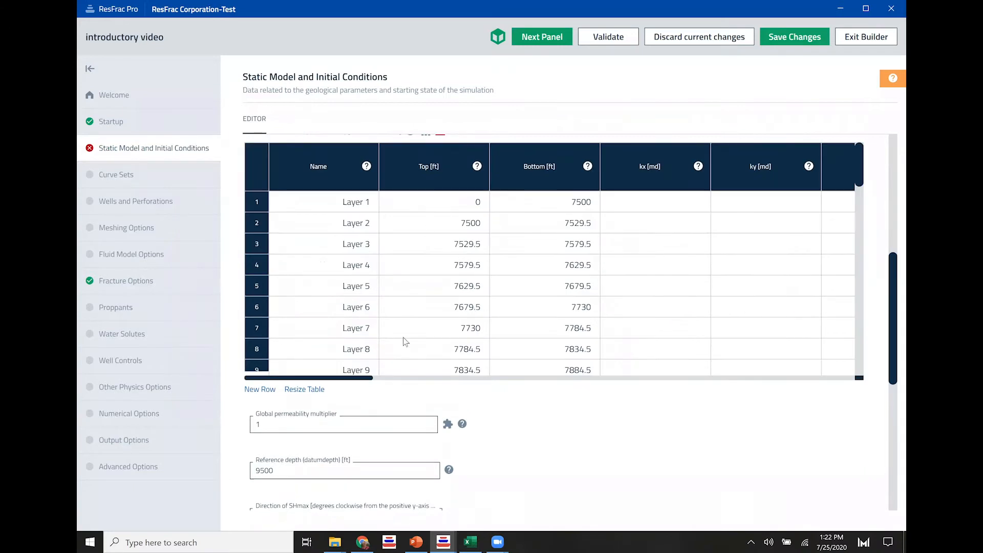
Look through the imported layers in the geological units table down to the last row.
scroll(404, 312, down, 15)
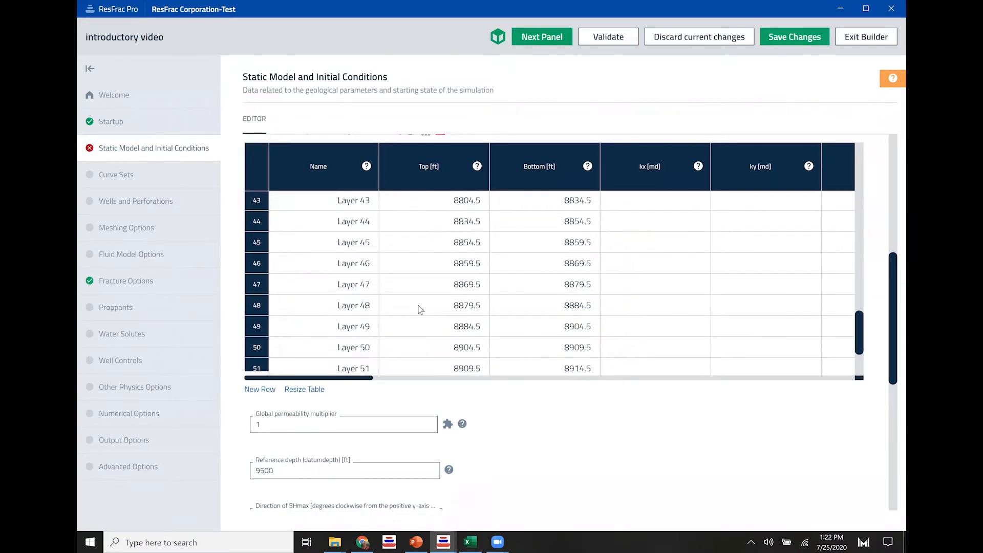
scroll(415, 306, up, 5)
scroll(414, 314, down, 3)
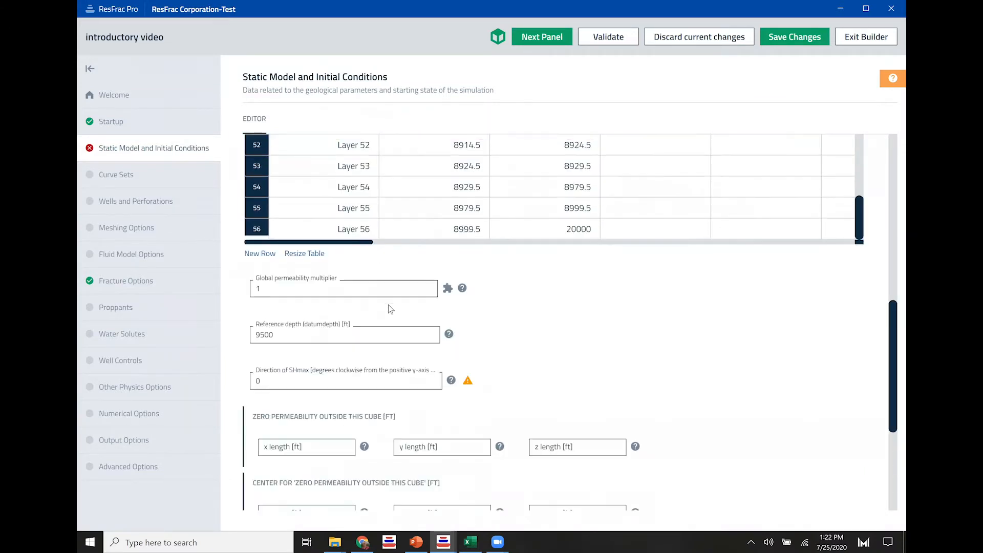
Enter layer 1 permeabilities in the geological units table: kx 0.0001 md, ky 0.0001 md and kz 0 md.
scroll(727, 352, up, 5)
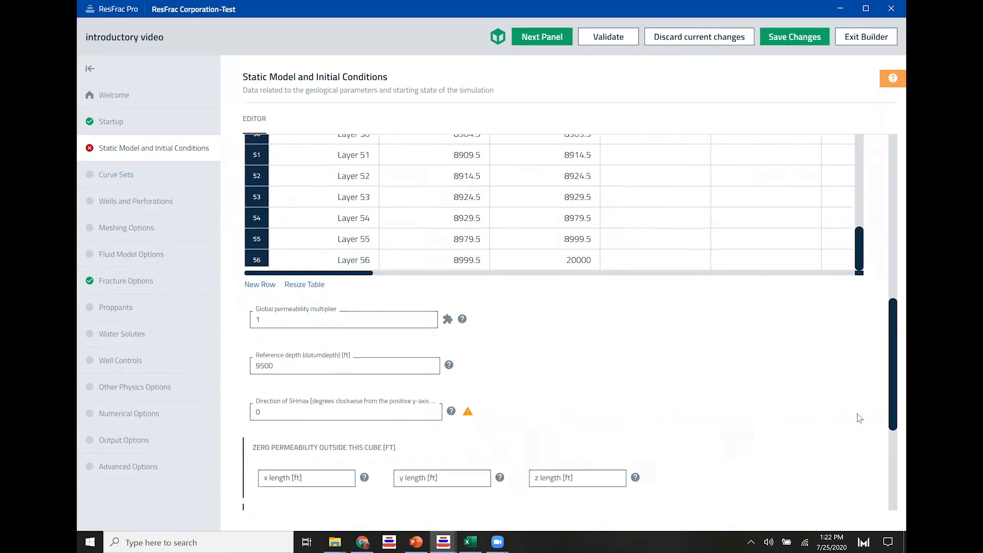
scroll(555, 328, up, 15)
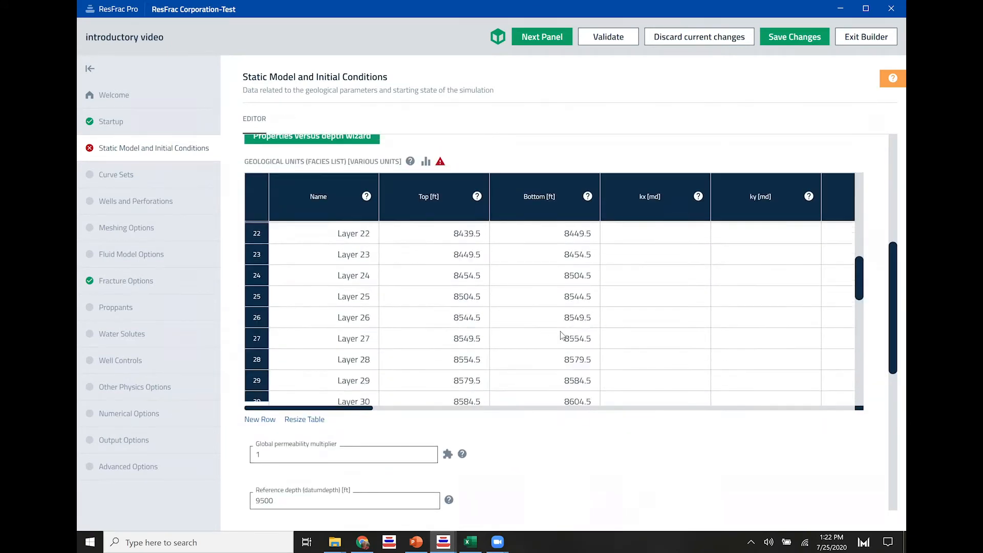
scroll(687, 343, down, 4)
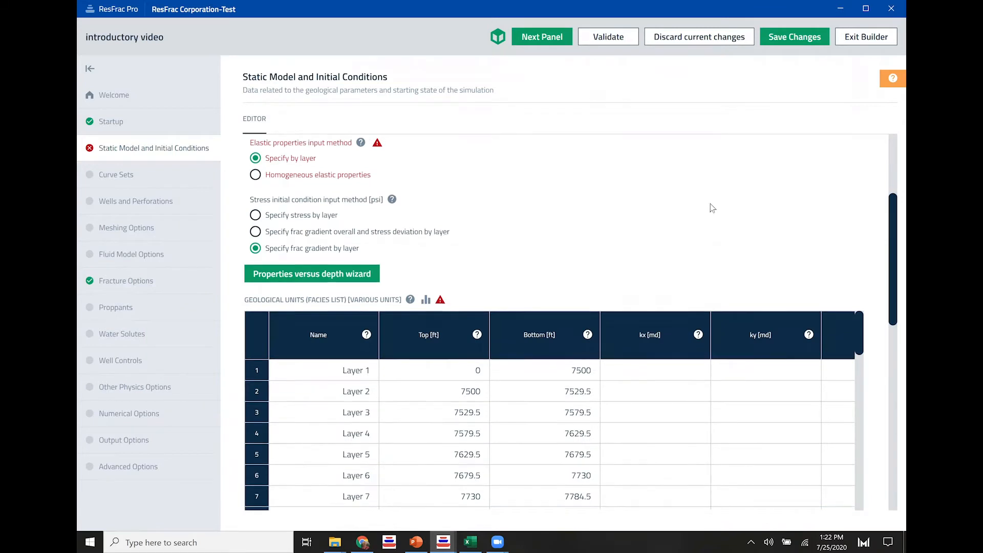
drag(360, 495, 335, 487)
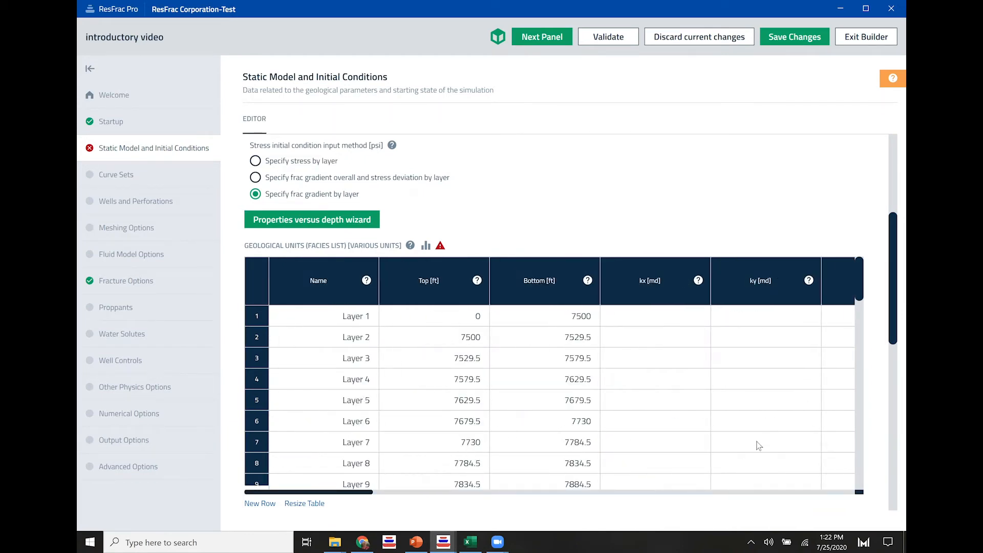
drag(364, 494, 415, 497)
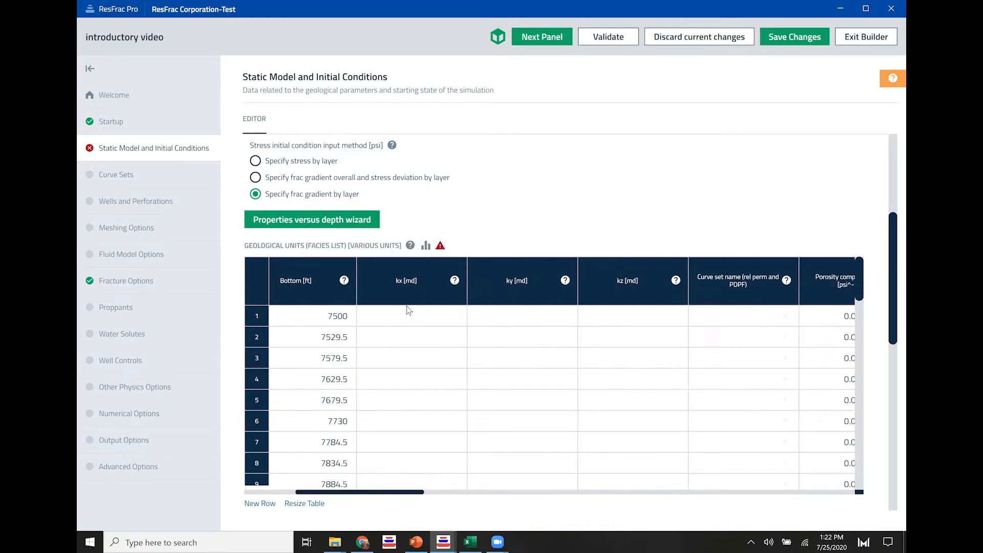
mouse_move(416, 291)
click(411, 320)
text(.0001)
key(Tab)
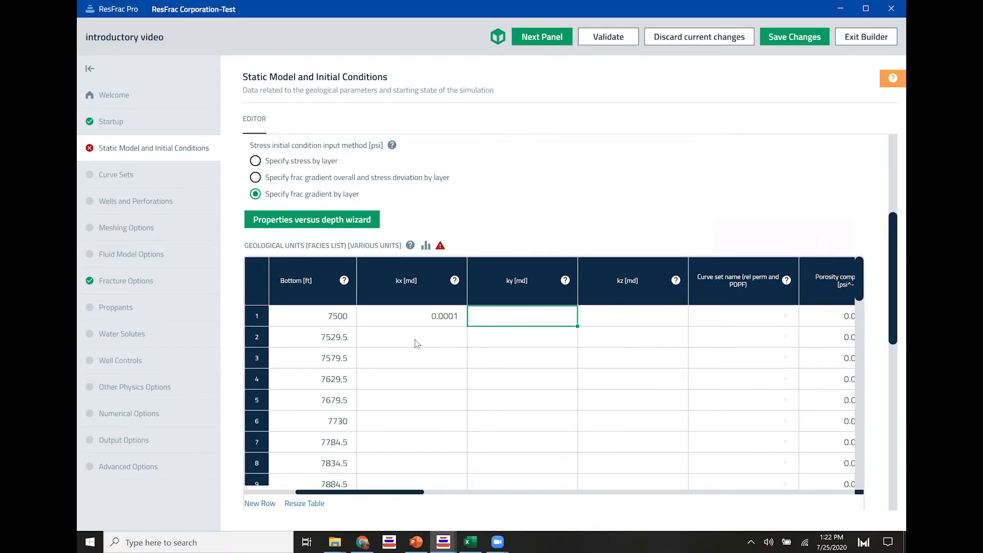
click(414, 318)
click(500, 323)
text(0.0001)
click(627, 320)
text(0)
key(Return)
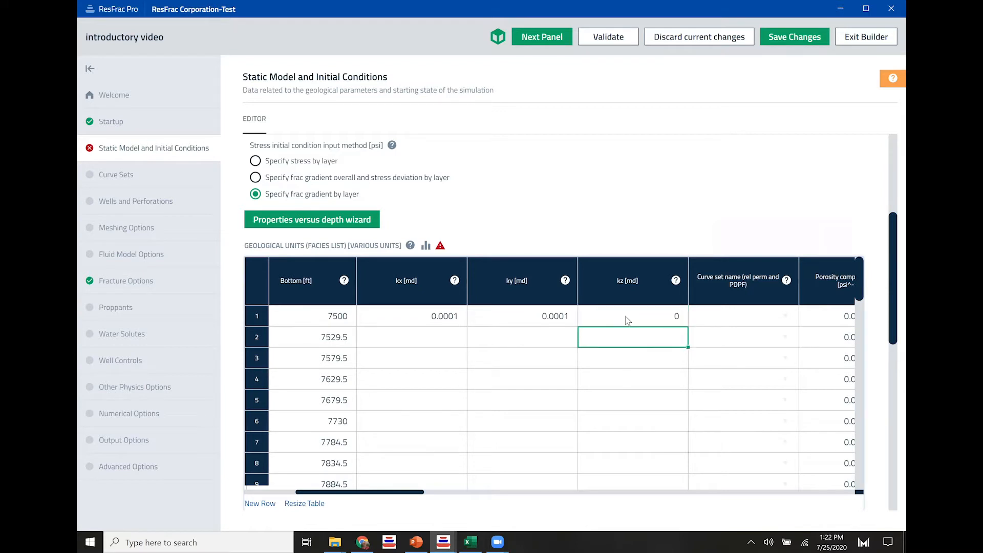
Assign Curve set 1 to layer 1 and fill its kx, ky, kz and curve set values down to all layers.
click(781, 317)
click(740, 353)
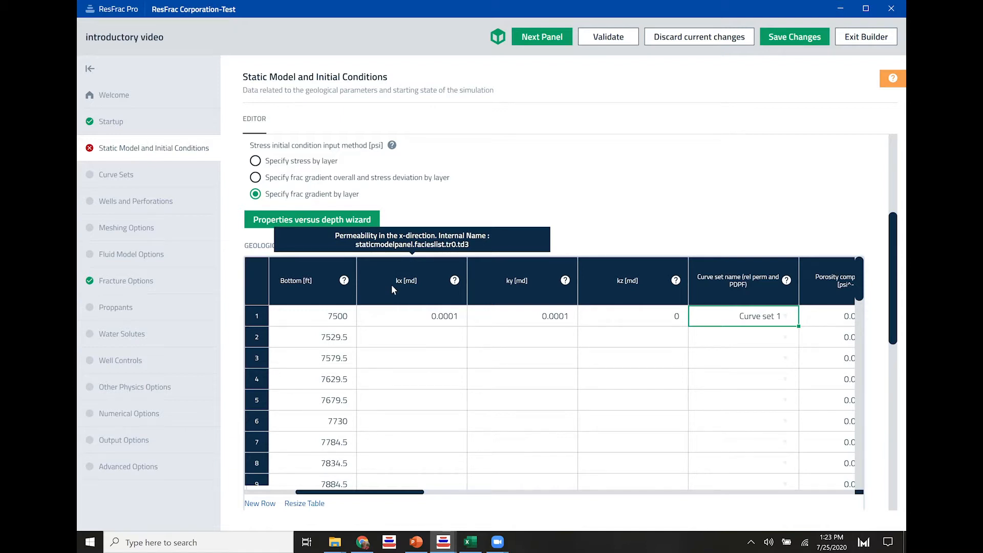
drag(391, 284, 757, 291)
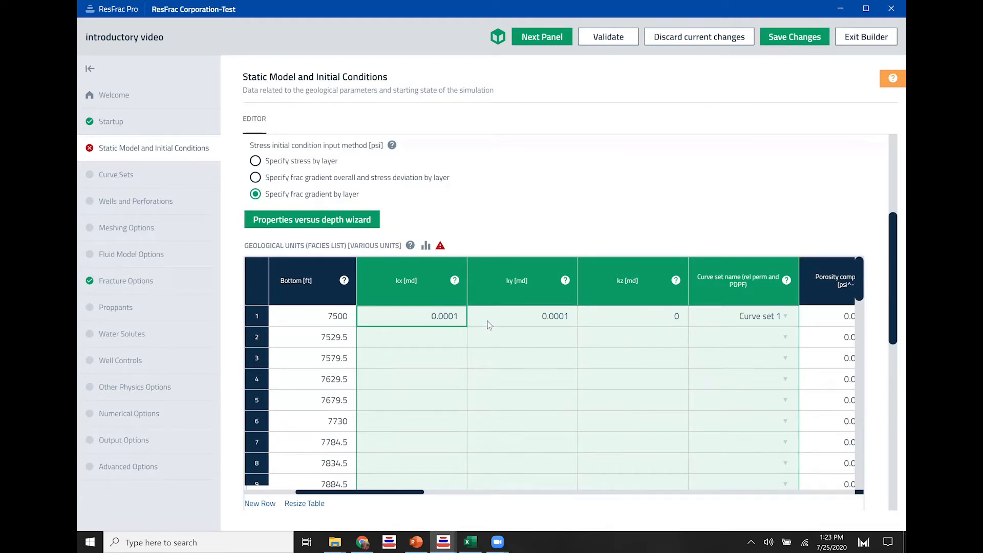
key(ctrl+d)
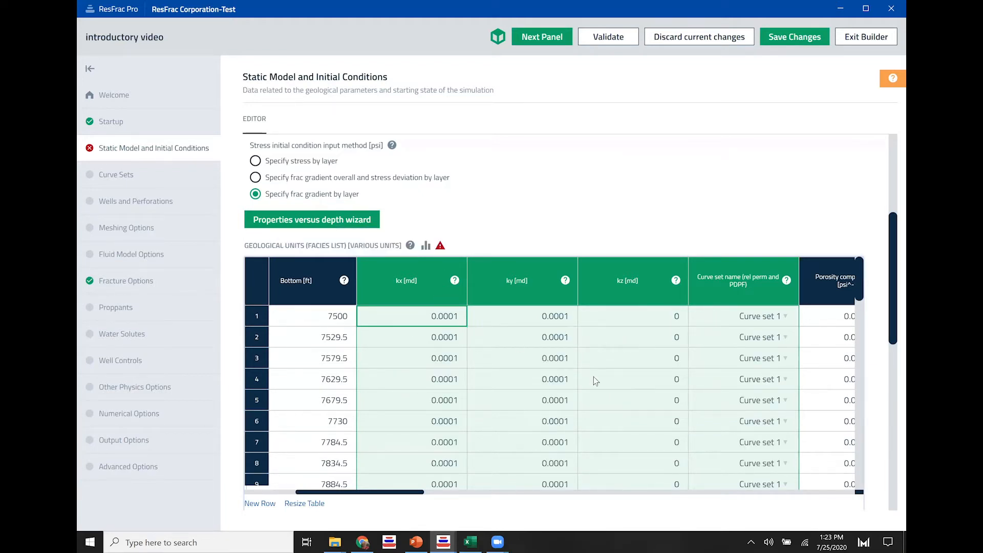
Set layer 1's initial porosity to 0.05 and fill the value down to all layers.
drag(391, 492, 500, 493)
click(487, 321)
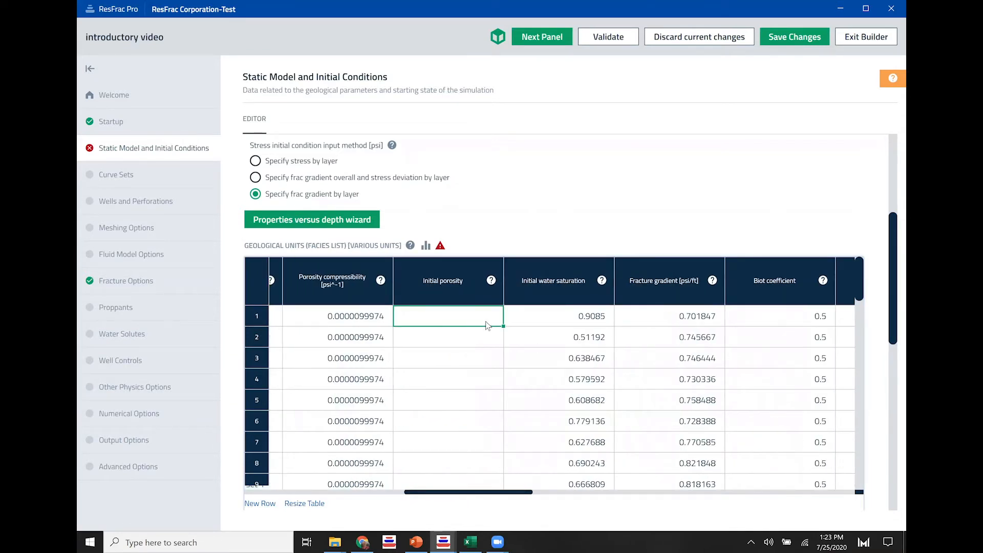
text(.05)
key(Return)
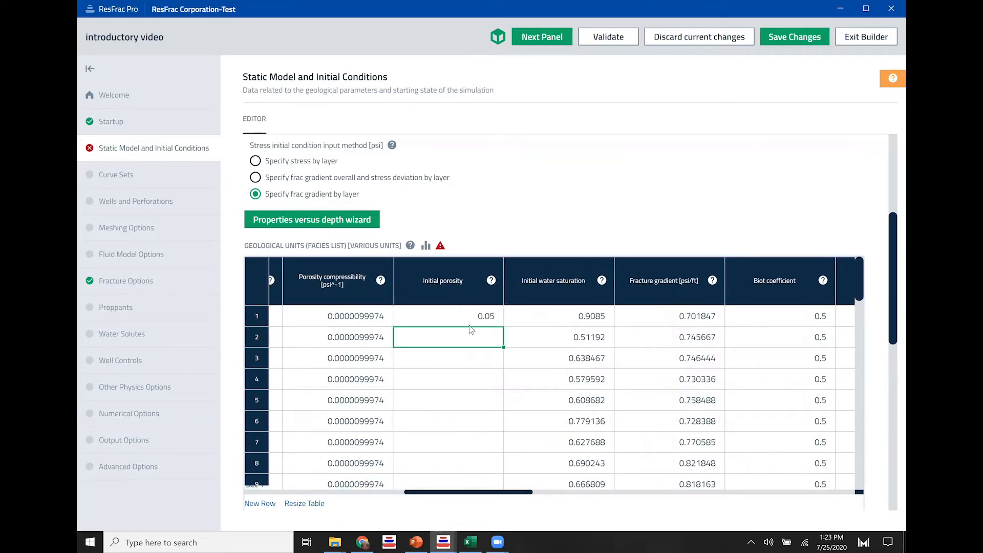
click(459, 275)
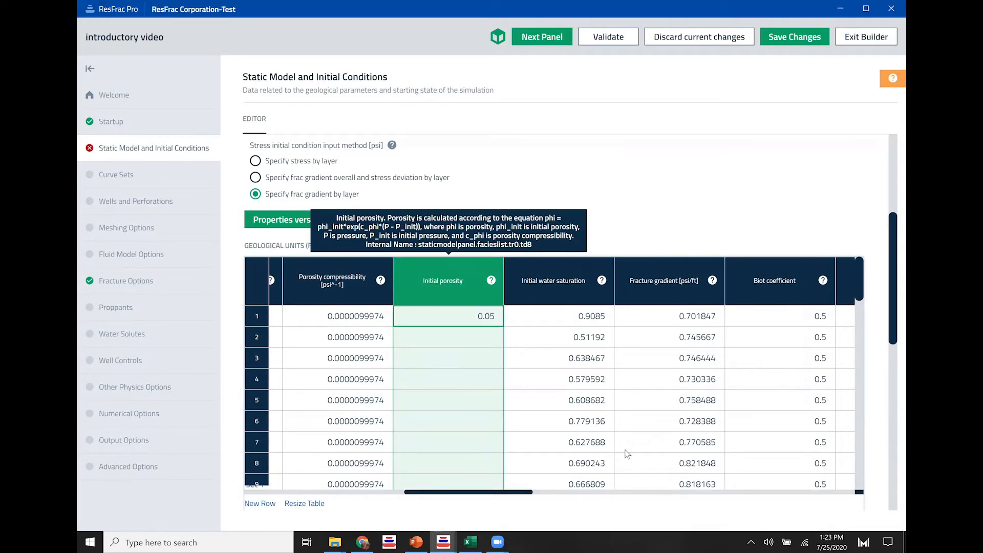
key(ctrl+Return)
Set layer 1's initial pore pressure gradient to 0.75 psi/ft, horizontal Young's modulus to 4500000 psi and Poisson's ratio to 0.25.
drag(504, 494, 760, 494)
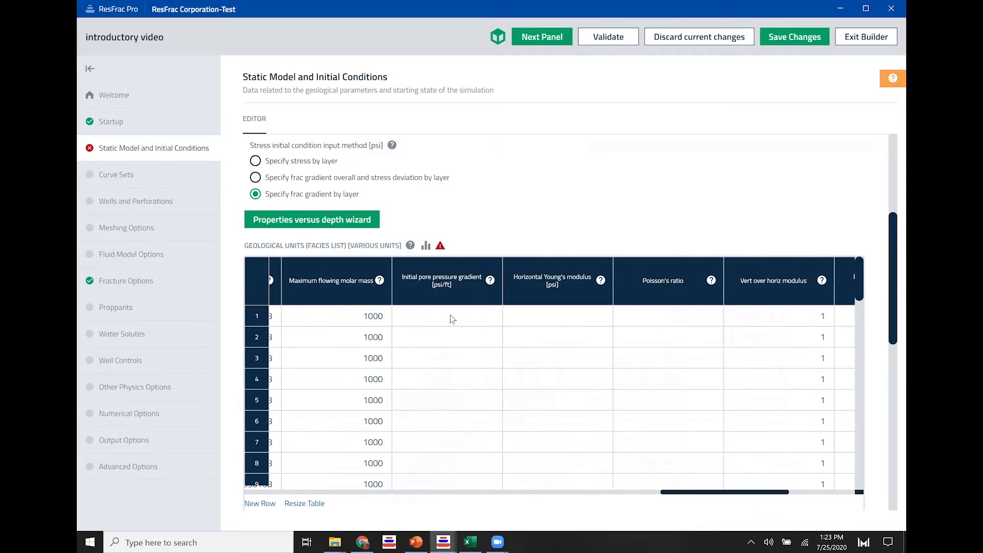
click(468, 318)
text(0.75)
key(Tab)
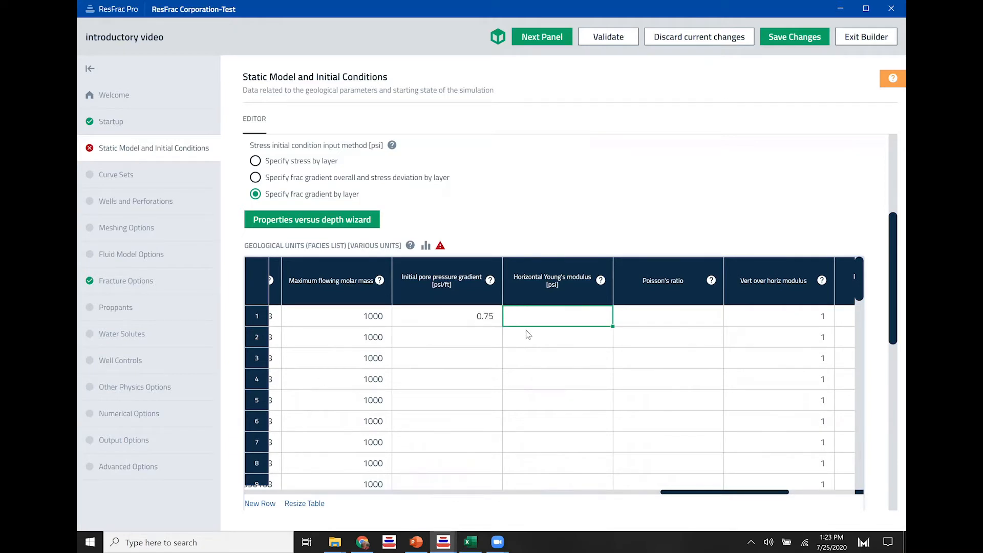
text(4500000)
key(Tab)
text(.25)
key(Tab)
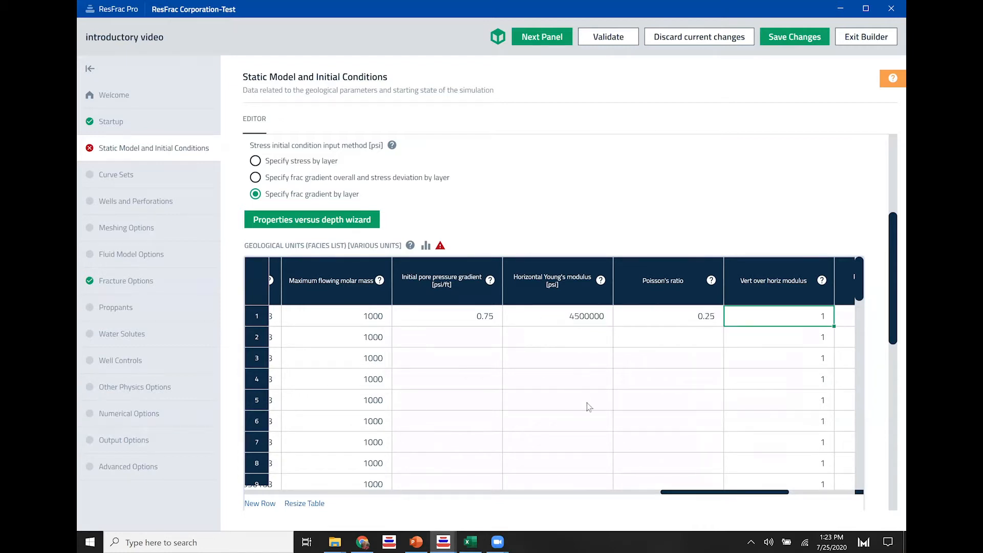
Fill layer 1's pore pressure gradient, Young's modulus and Poisson's ratio down to all layers.
drag(695, 493, 698, 492)
drag(439, 295, 654, 291)
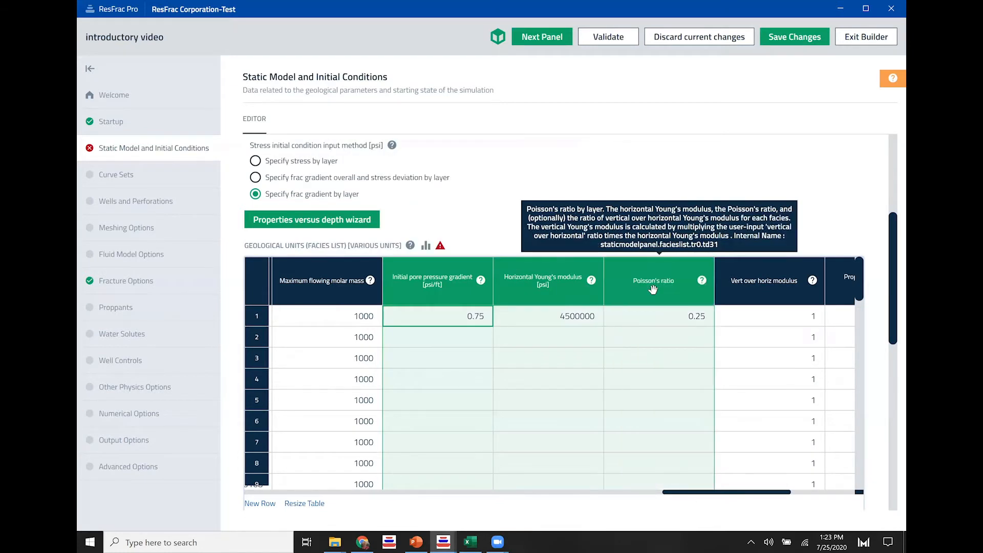
key(ctrl+d)
click(517, 231)
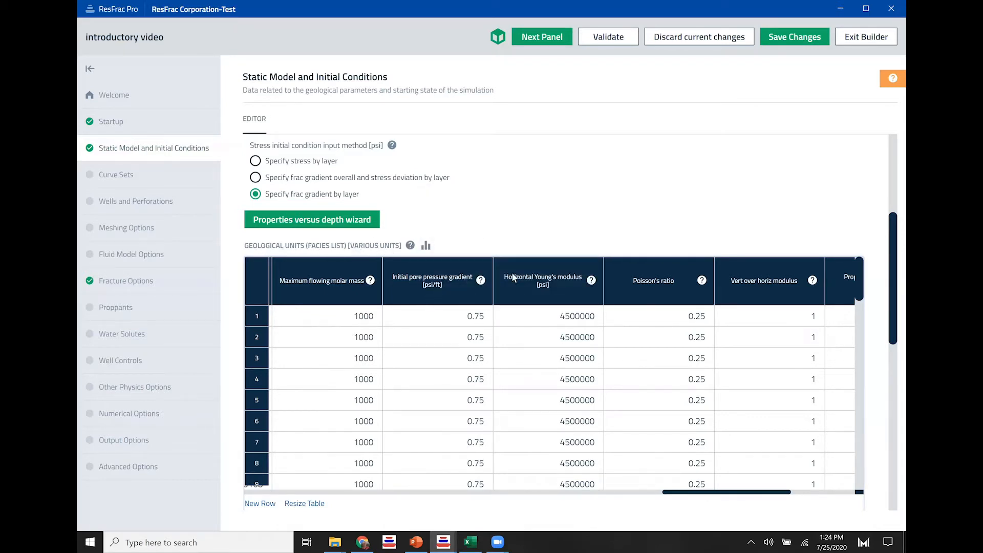
Clear layer 2's initial pore pressure gradient and refill the column from layer 1's value.
click(455, 339)
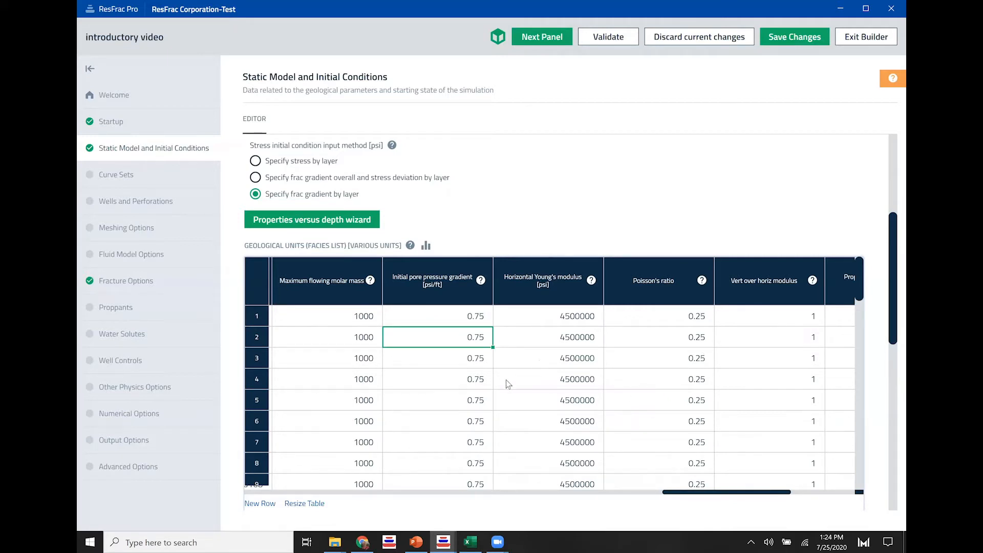
key(Delete)
click(665, 229)
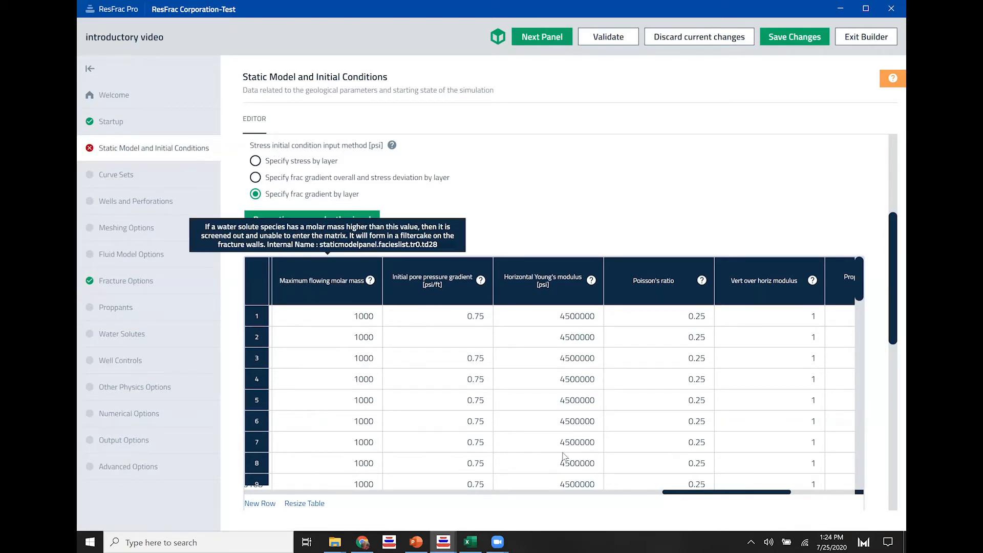
scroll(563, 358, down, 5)
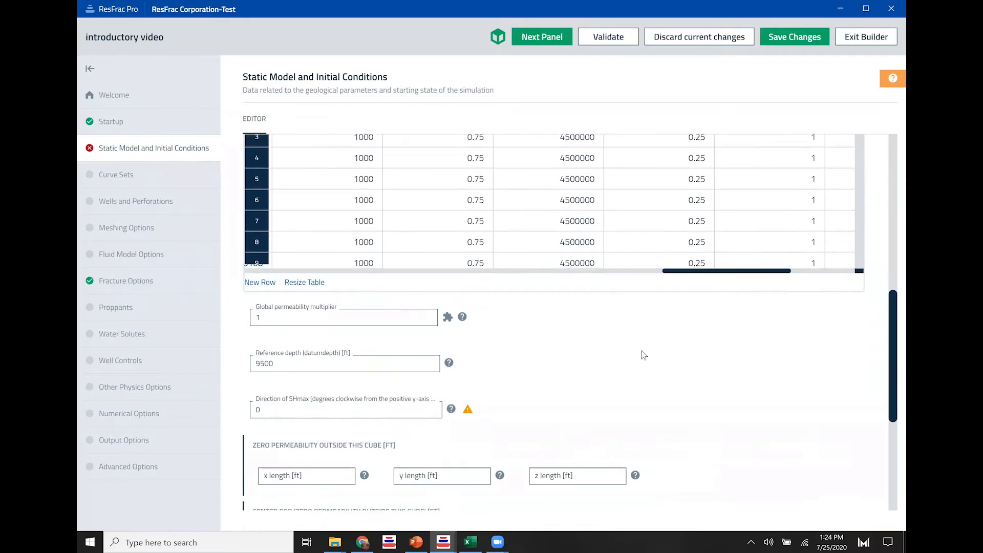
scroll(643, 355, up, 8)
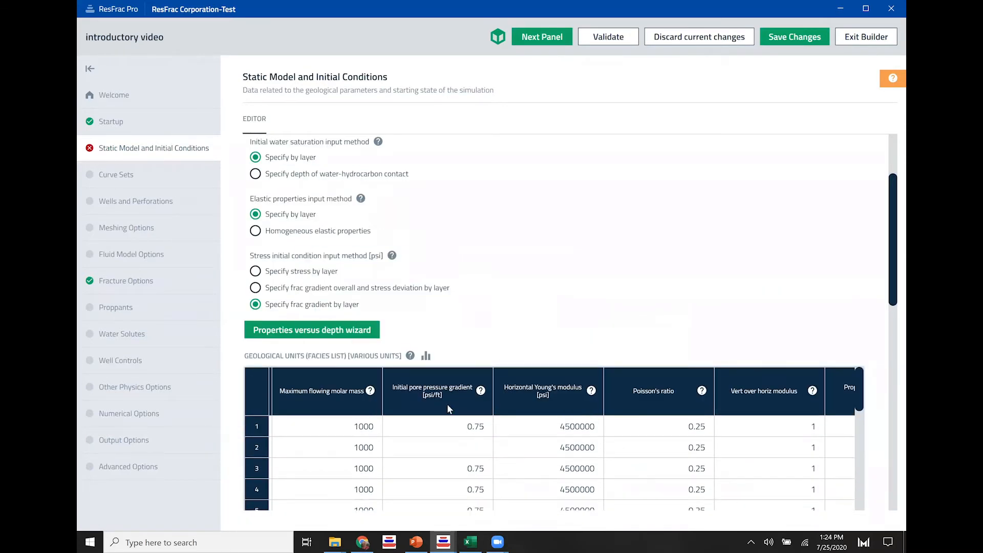
click(445, 398)
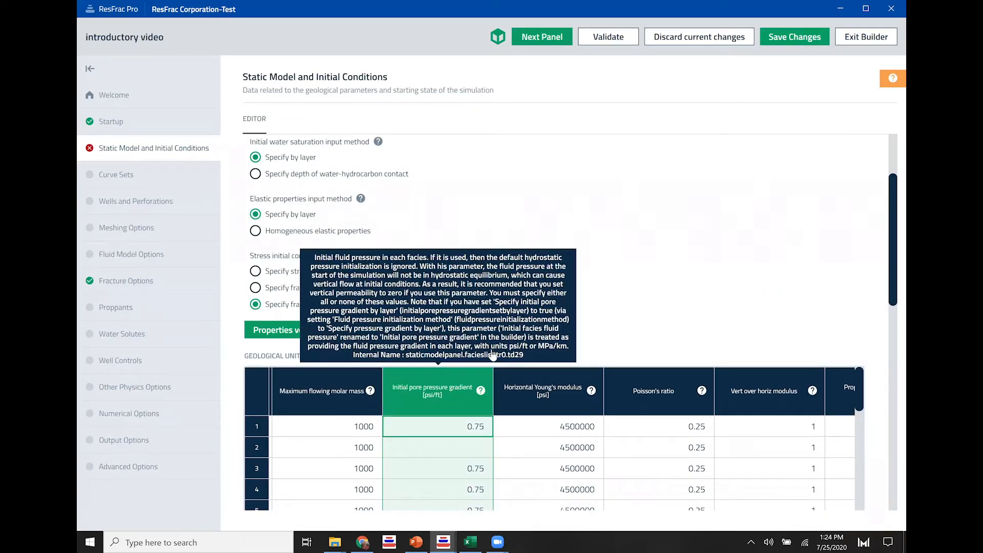
click(546, 320)
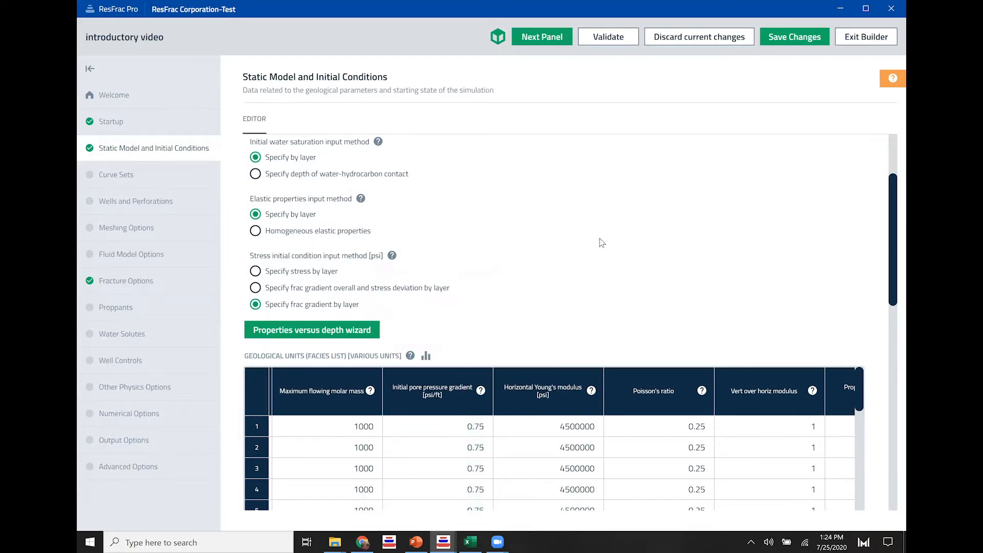
Preview the geological units plot with Water saturation replacing X-Permeability on axis 1 beside Shmin, and close the plot window.
scroll(603, 241, down, 3)
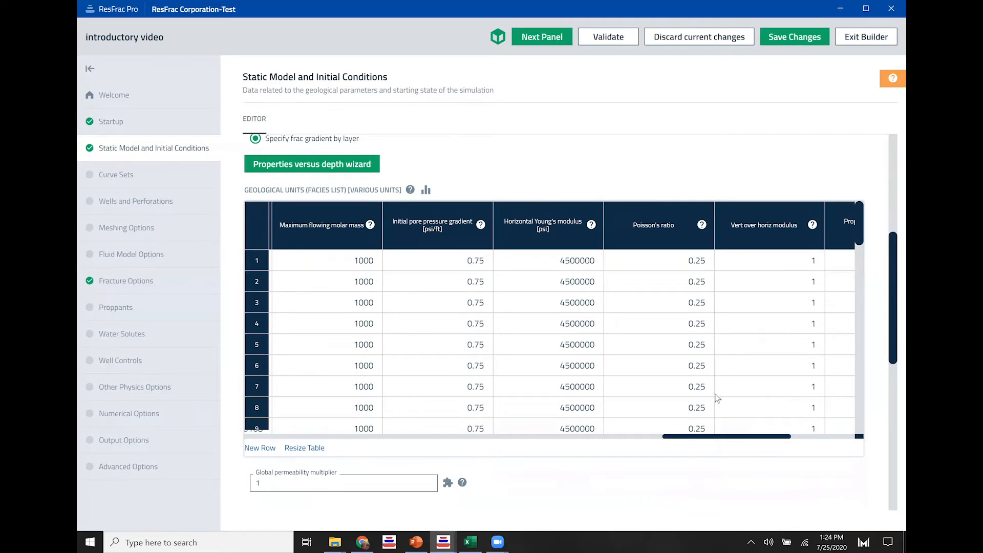
drag(721, 438, 318, 430)
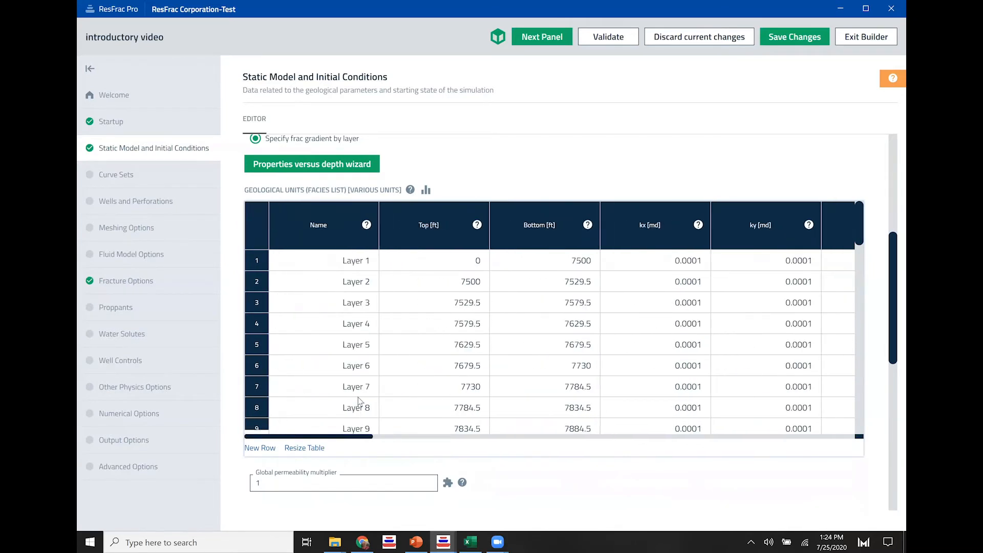
click(426, 191)
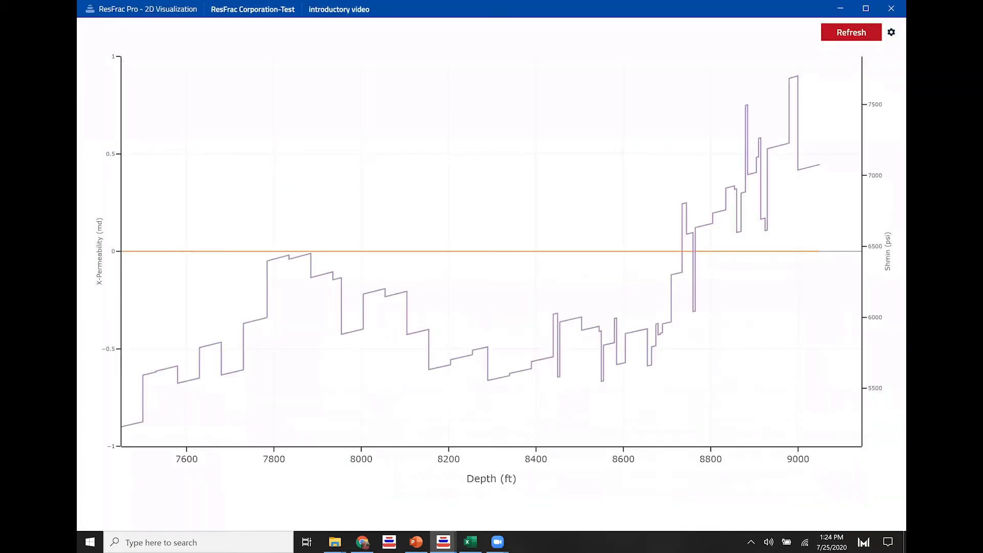
click(892, 32)
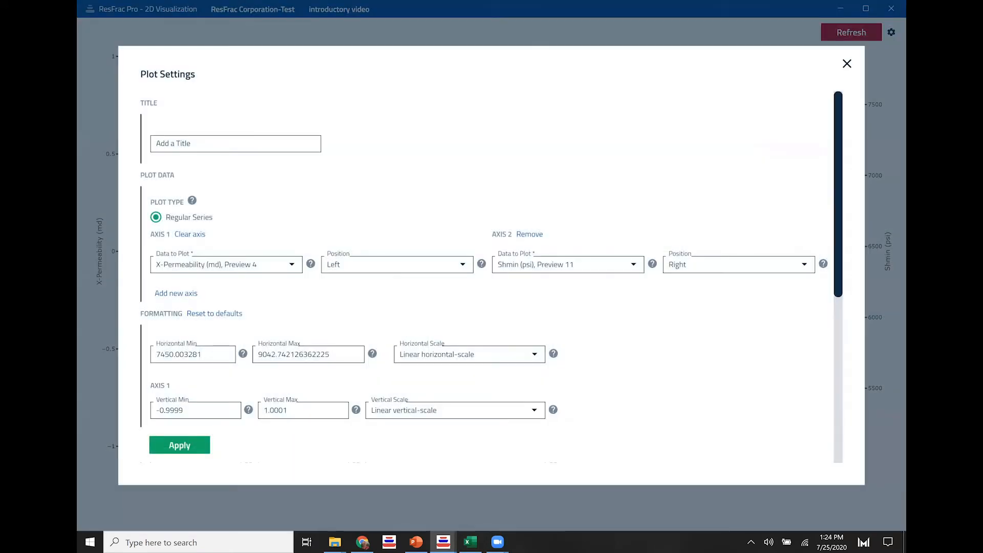
click(188, 234)
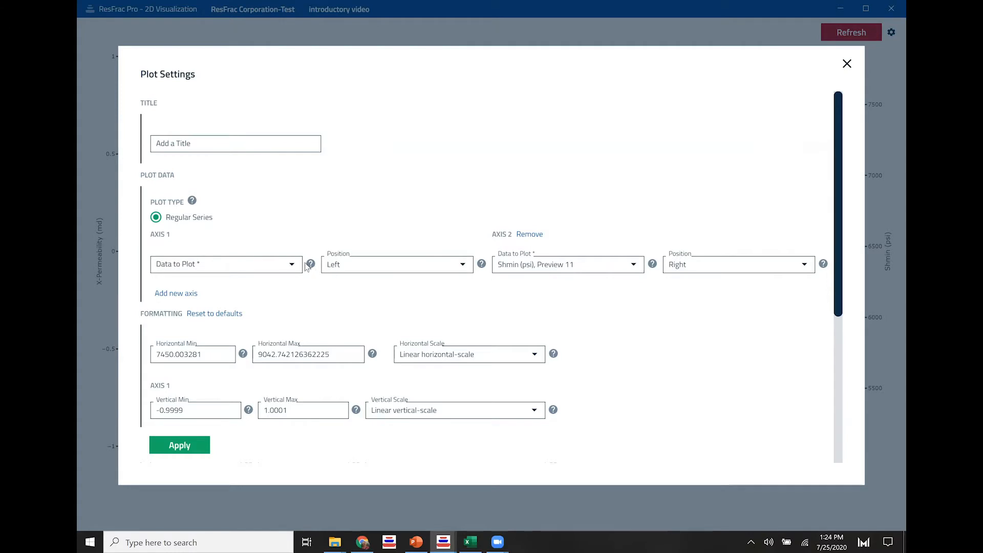
click(289, 266)
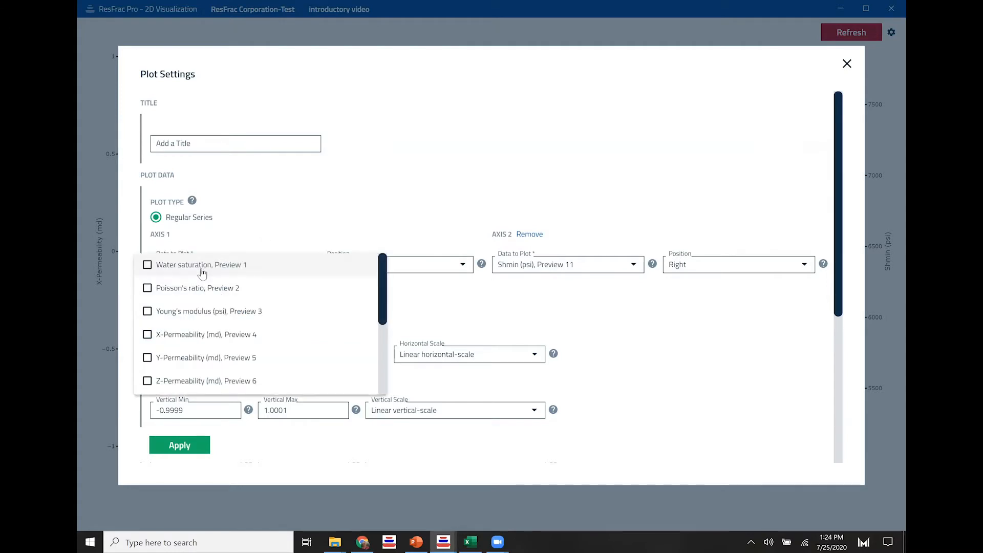
click(290, 265)
click(332, 206)
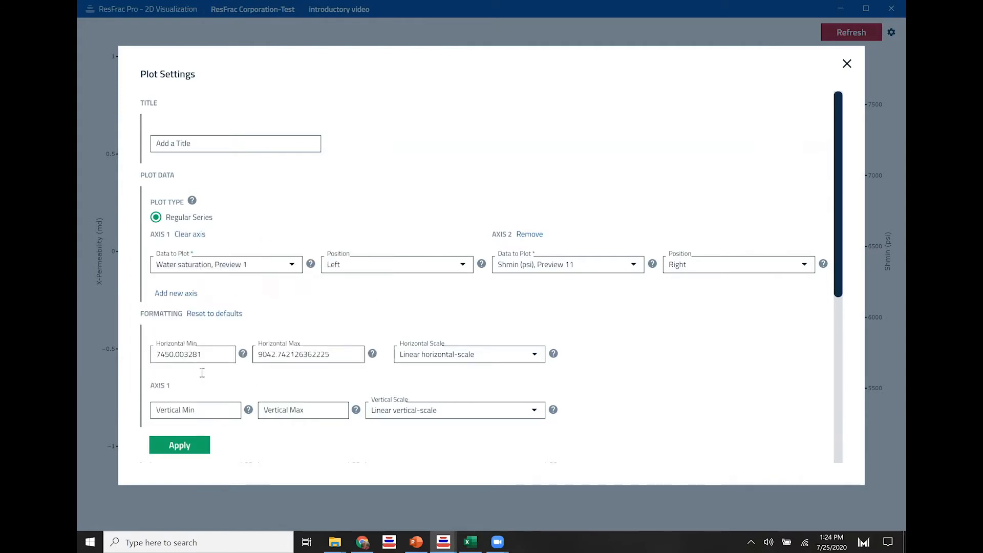
click(180, 445)
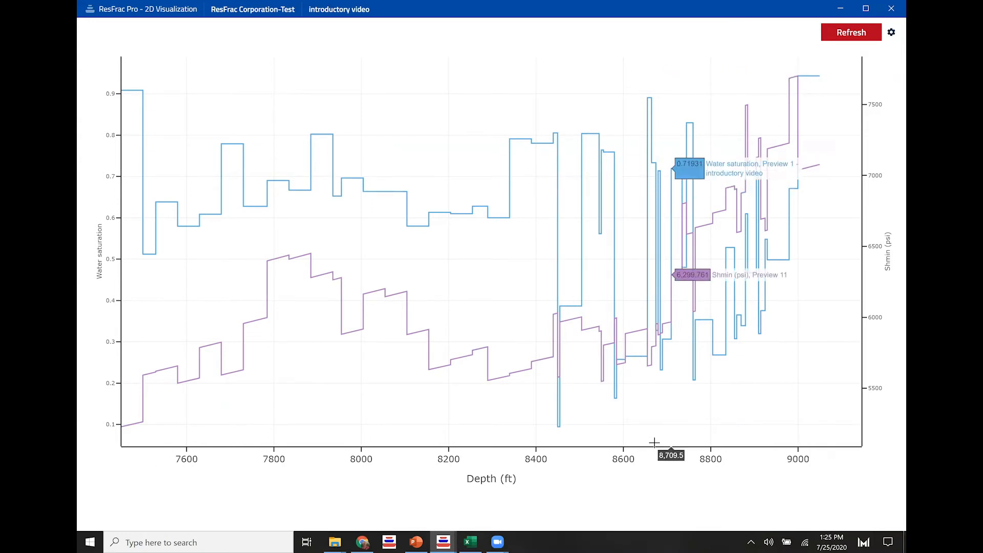
click(891, 8)
Set the direction of SHmax to 75 degrees clockwise from the positive y-axis.
scroll(554, 315, down, 3)
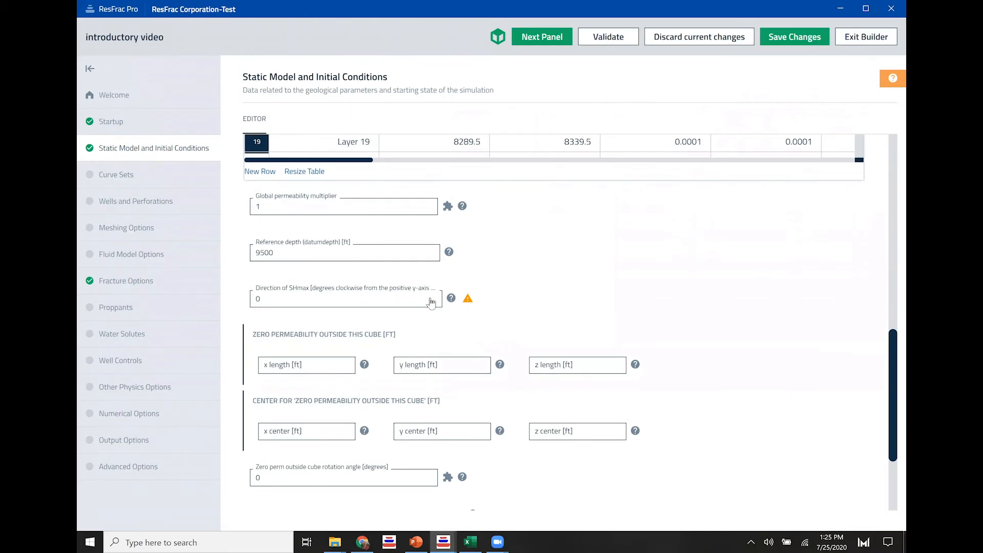
double_click(255, 299)
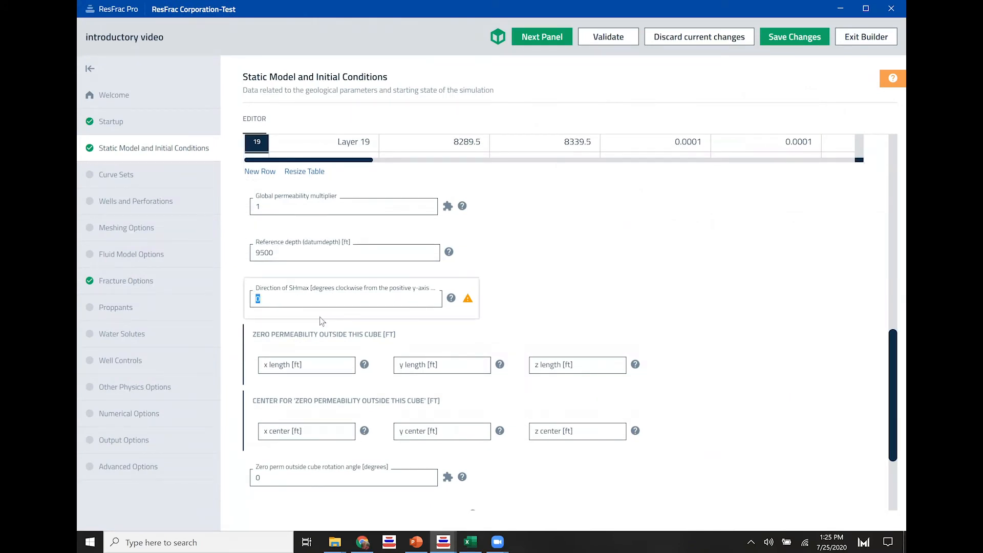
click(575, 252)
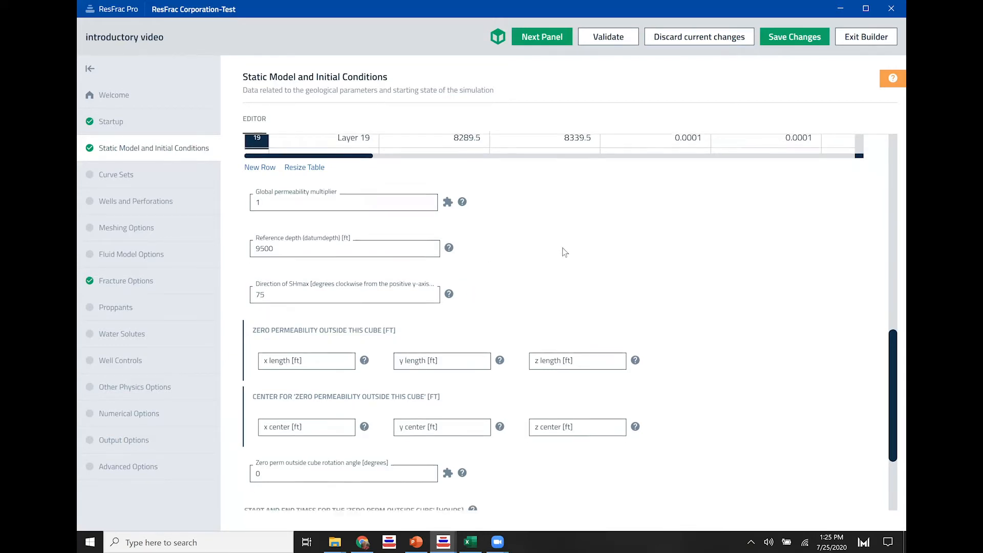
Review the zero permeability cube settings and switch to the PowerPoint slide that explains the zero permeability region.
scroll(564, 248, down, 3)
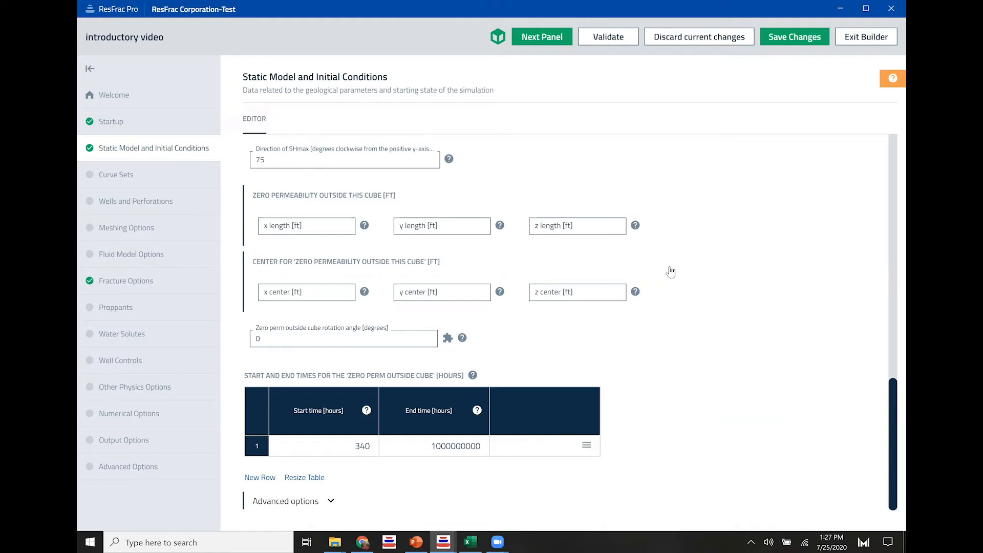
key(alt+Tab)
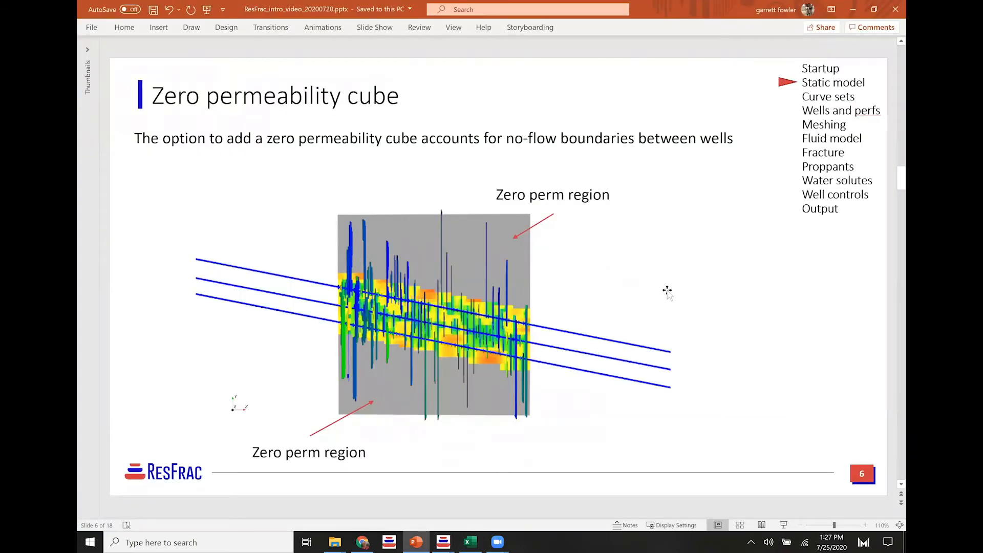
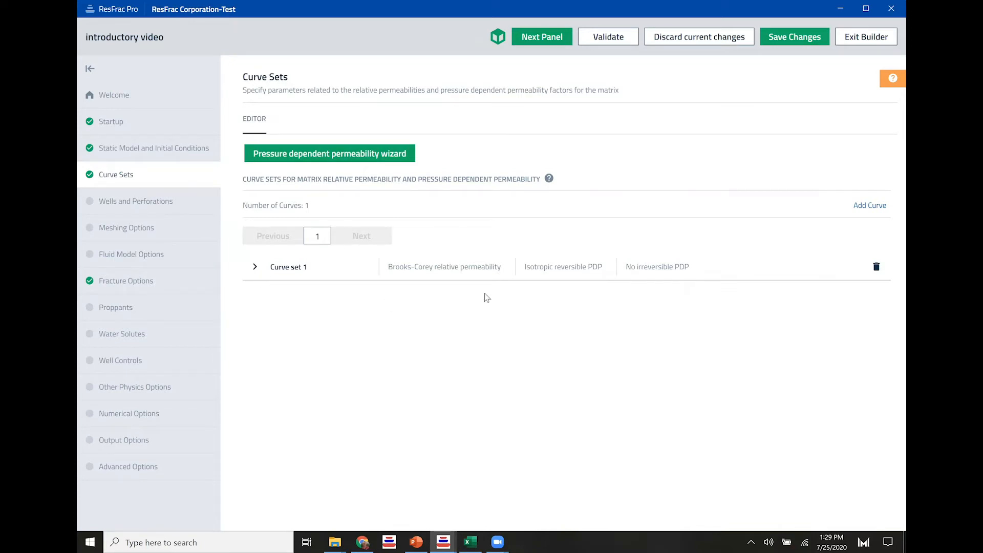
Expand Curve set 1 and review its BrooksCorey relative permeability parameters and its reversible pressure dependent permeability table.
click(255, 268)
scroll(254, 270, down, 3)
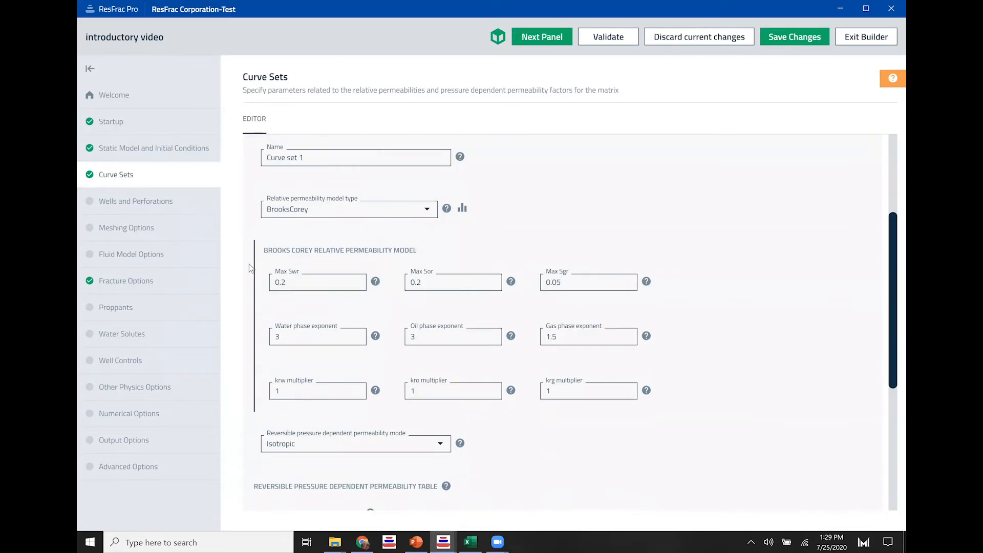
click(303, 214)
click(394, 209)
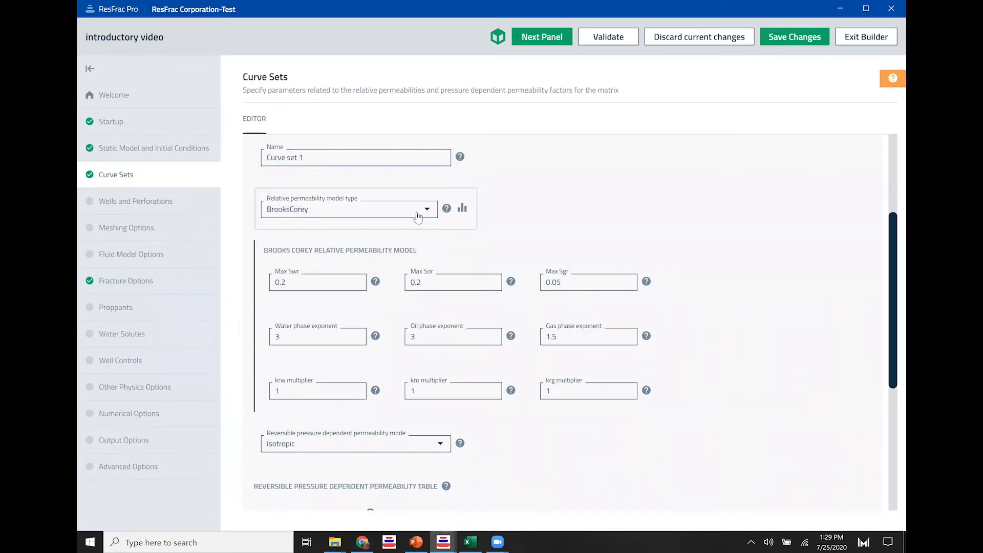
click(419, 216)
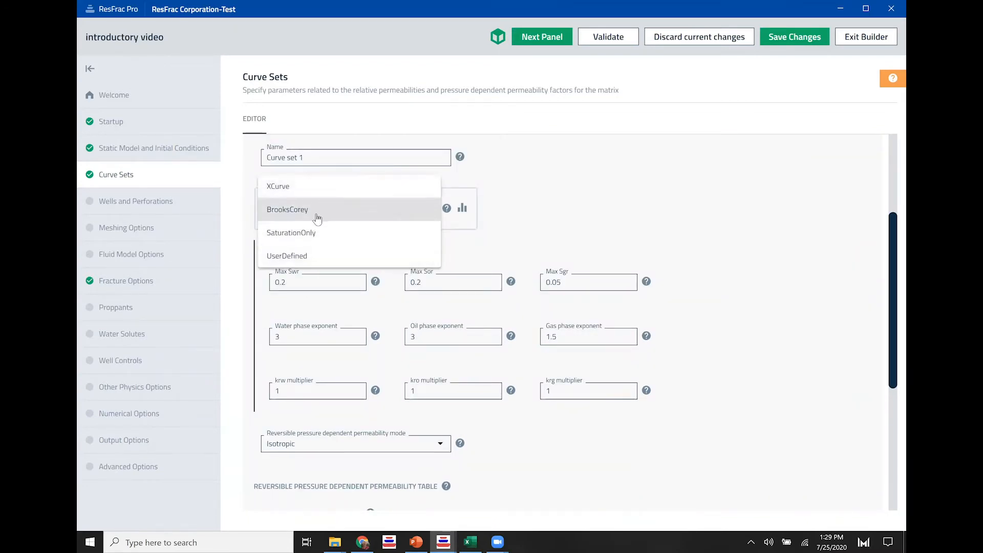
click(281, 213)
key(Tab)
key(Tab)
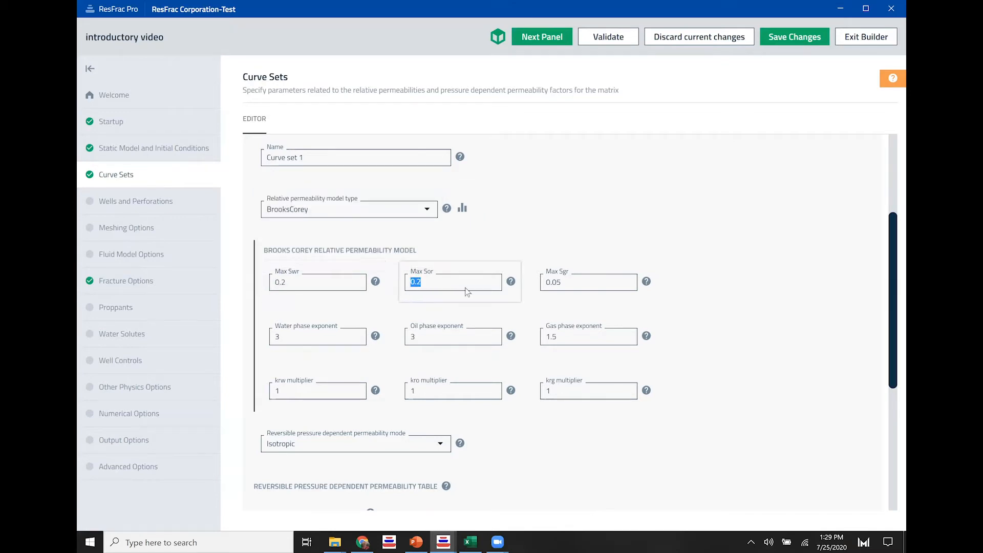
key(Tab)
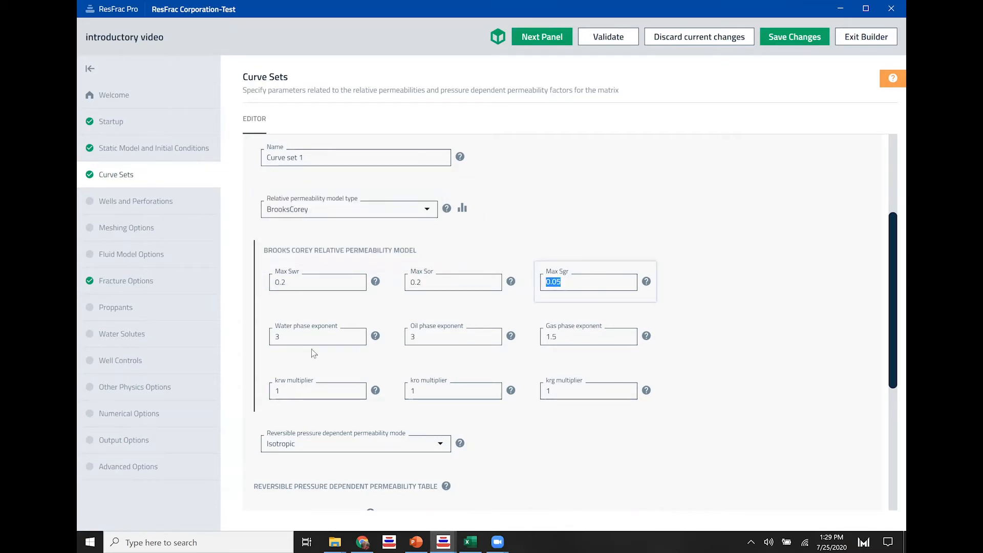
click(309, 342)
click(472, 333)
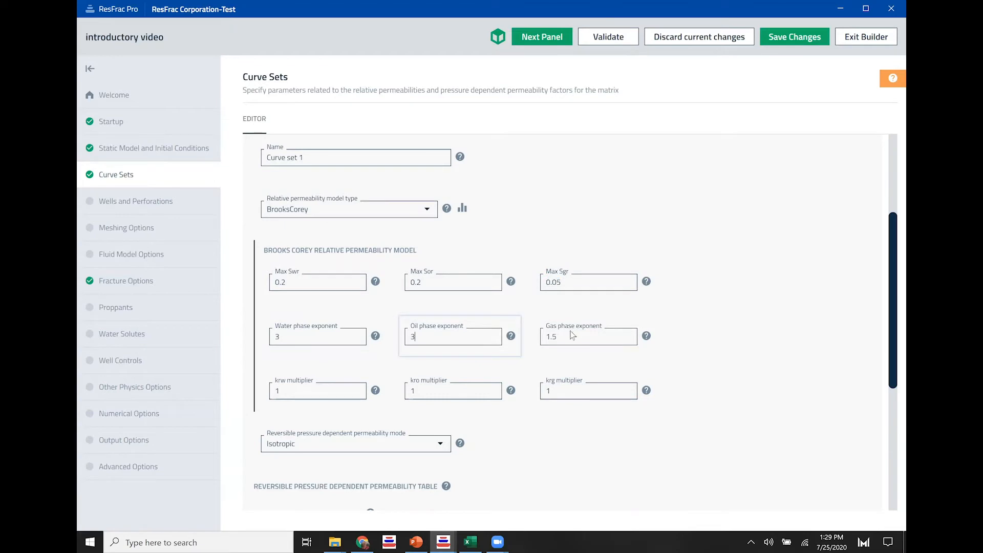
scroll(692, 321, down, 5)
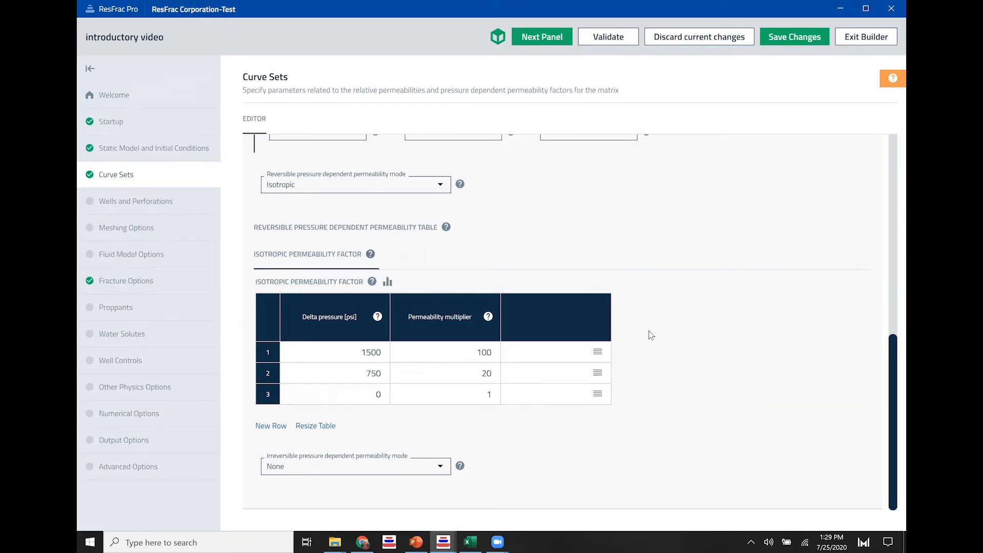
Consult the Use of PDP slide in PowerPoint, and return to ResFrac Pro to review Curve set 1's isotropic permeability factors.
key(alt+Tab)
scroll(649, 332, down, 1)
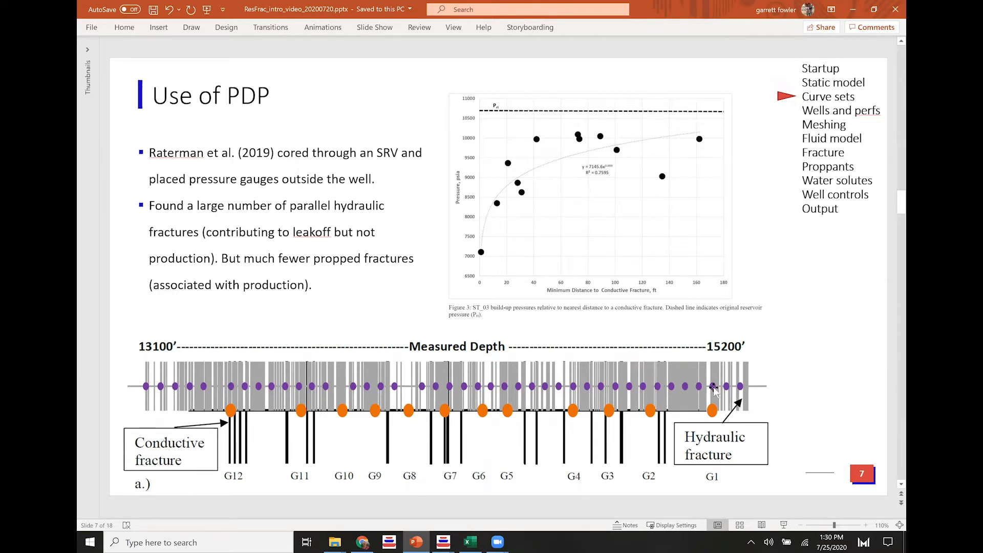
key(alt+Tab)
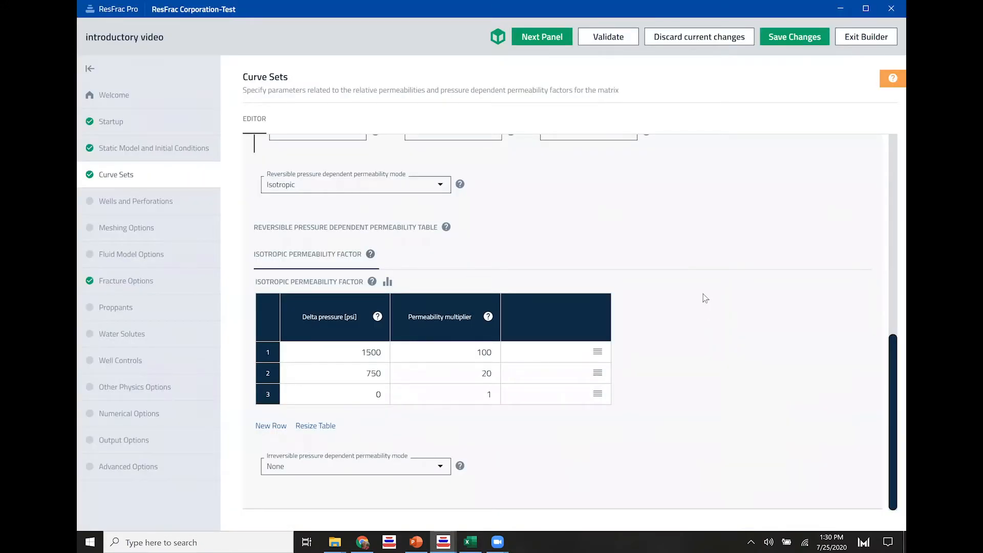
scroll(690, 274, up, 3)
scroll(684, 280, down, 2)
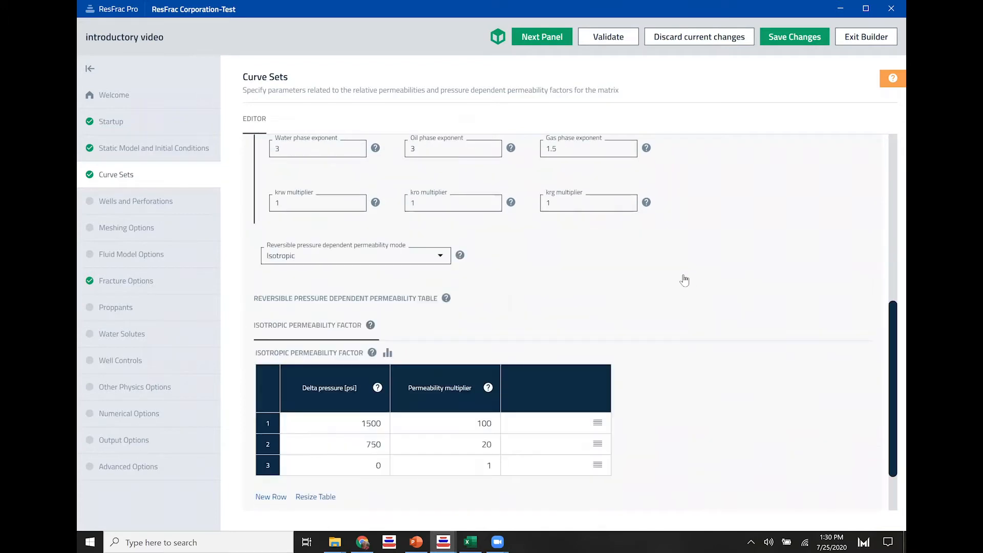
scroll(684, 280, down, 1)
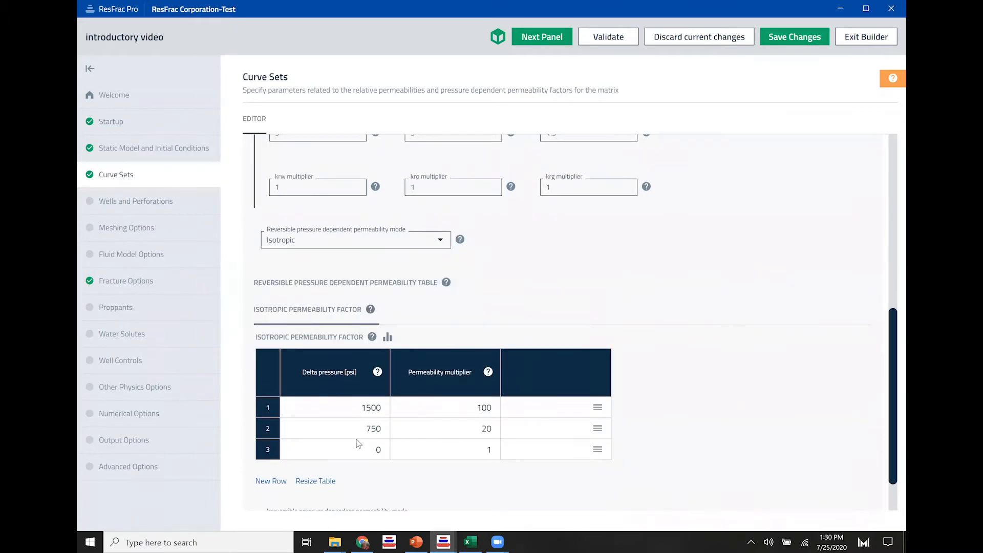
scroll(566, 346, up, 6)
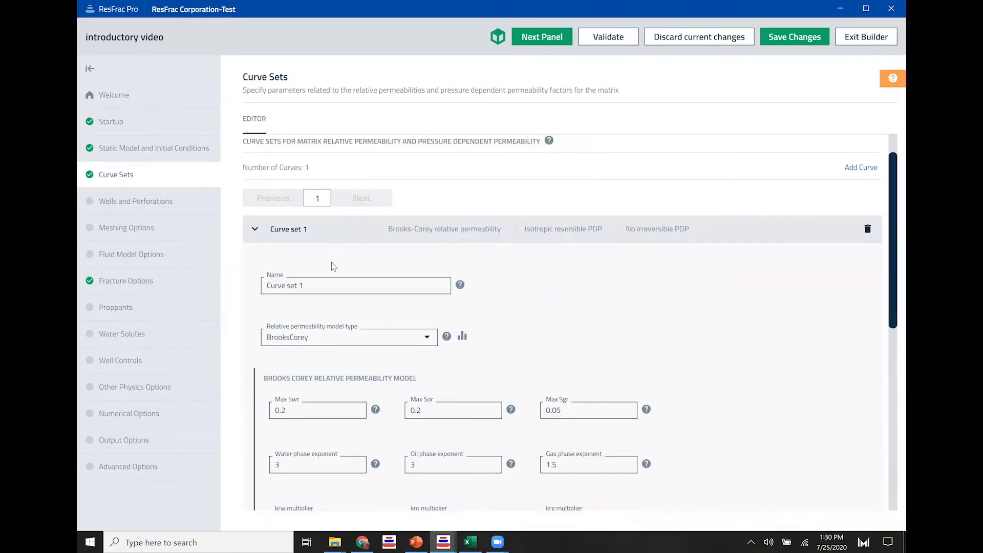
Collapse Curve set 1 and apply the pressure dependent permeability wizard with a maximum permeability of 0.1 md.
click(260, 235)
click(310, 155)
click(177, 292)
key(BackSpace)
key(BackSpace)
text(1)
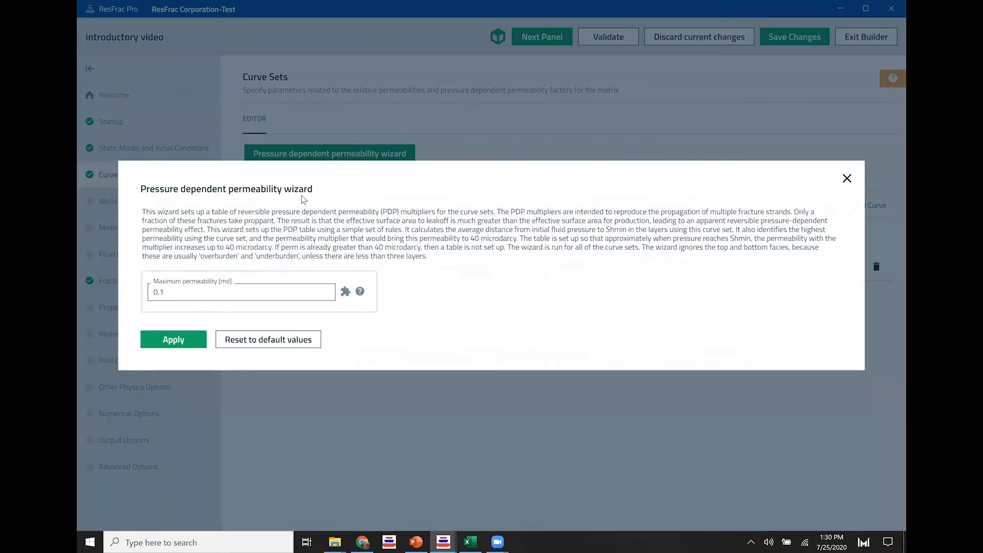
click(174, 340)
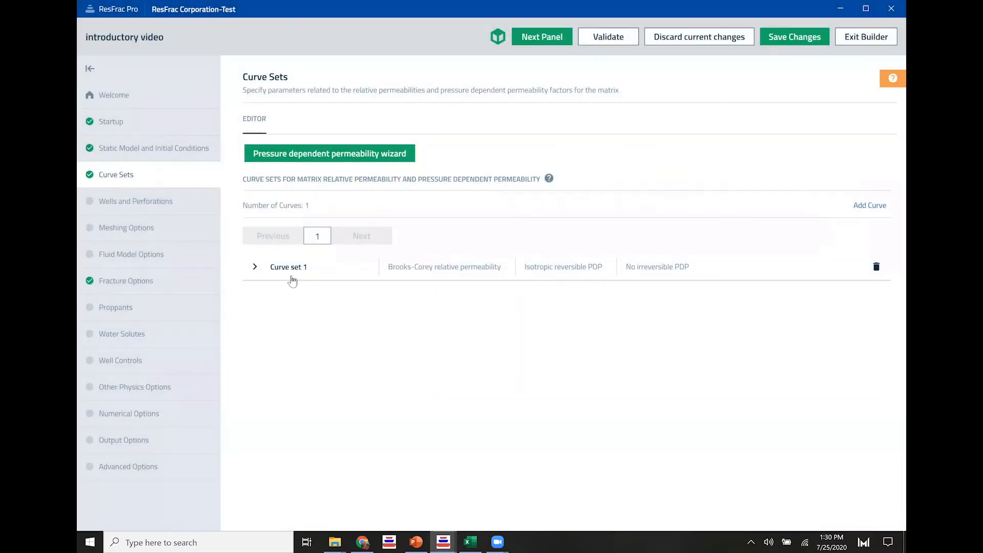
Examine the delta pressures and permeability multipliers in Curve set 1's isotropic permeability factor table.
click(255, 267)
scroll(506, 298, down, 5)
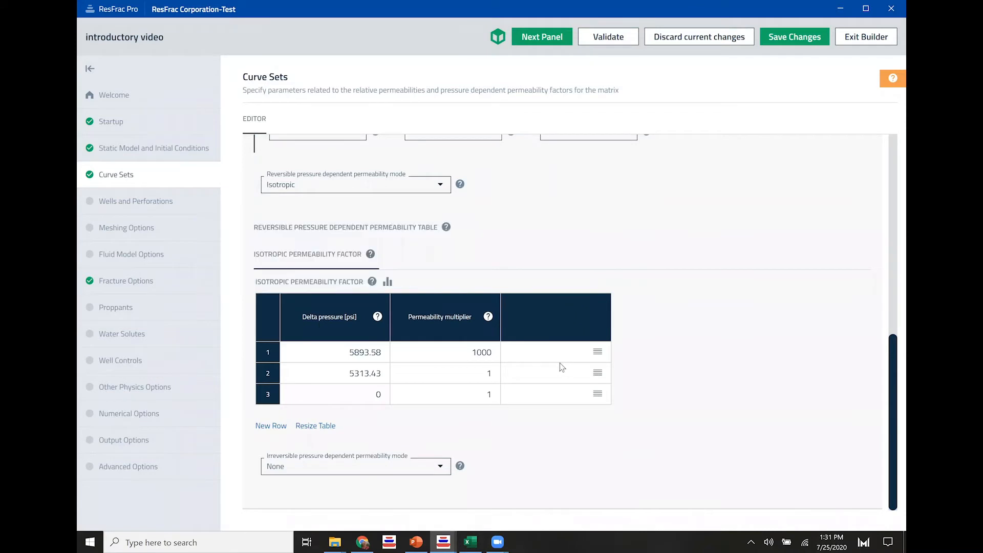
drag(347, 394, 482, 349)
drag(383, 392, 358, 377)
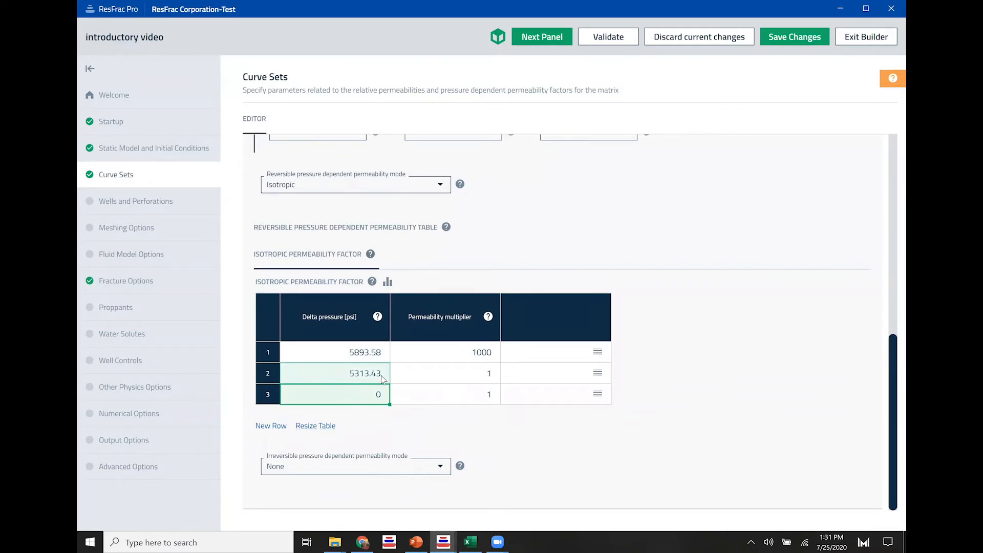
click(359, 382)
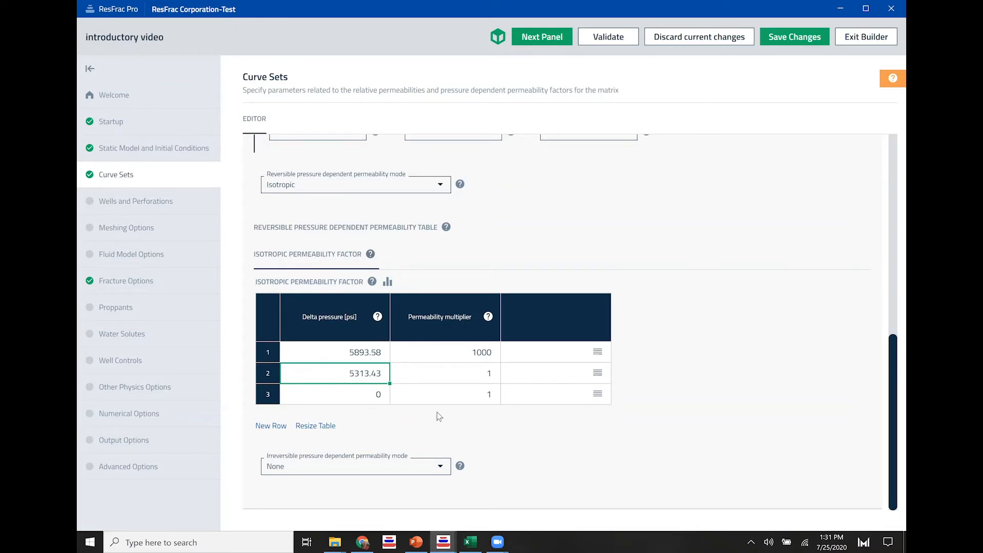
drag(439, 377, 435, 358)
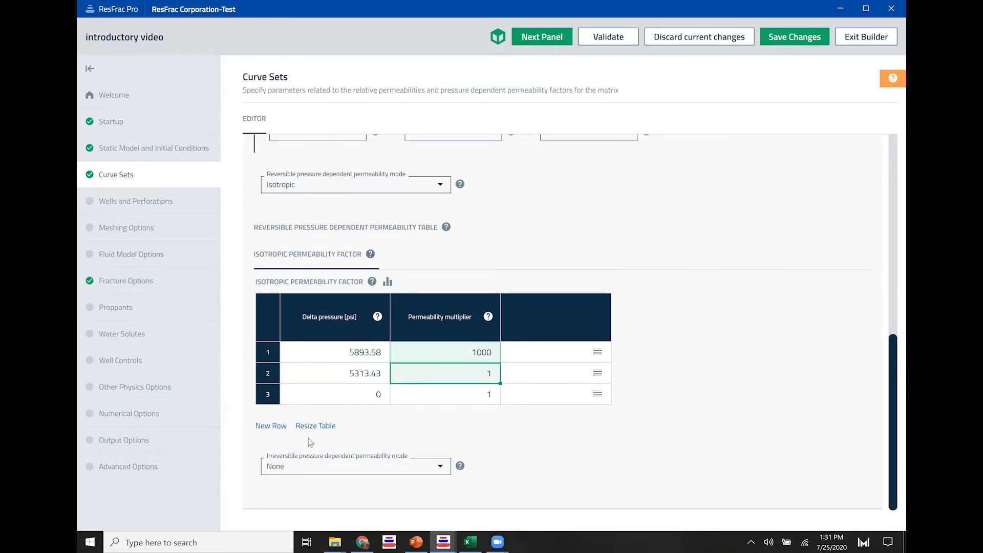
mouse_move(460, 312)
click(645, 347)
scroll(641, 339, up, 8)
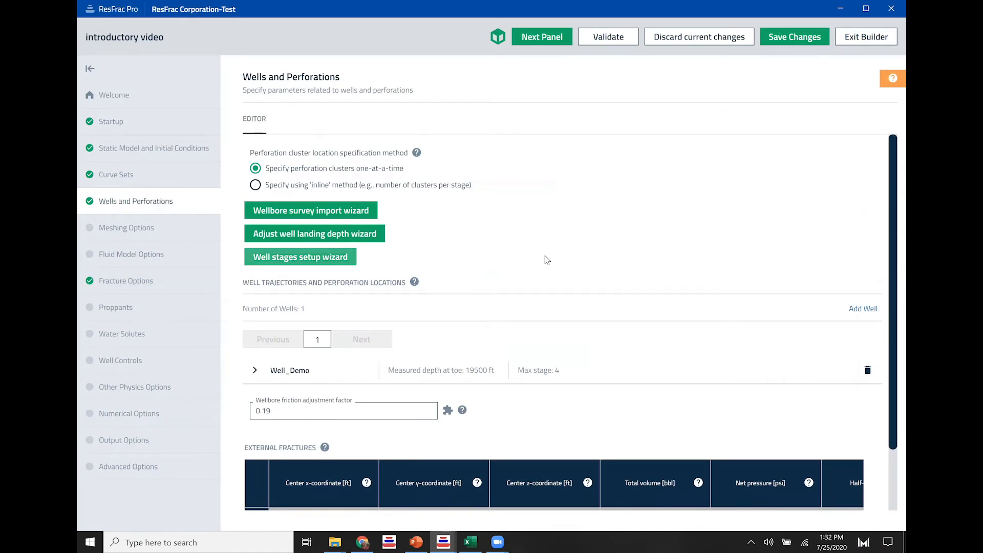
Inspect the Wells and Perforations settings and the details of Well_Demo, and delete that well.
scroll(570, 322, down, 2)
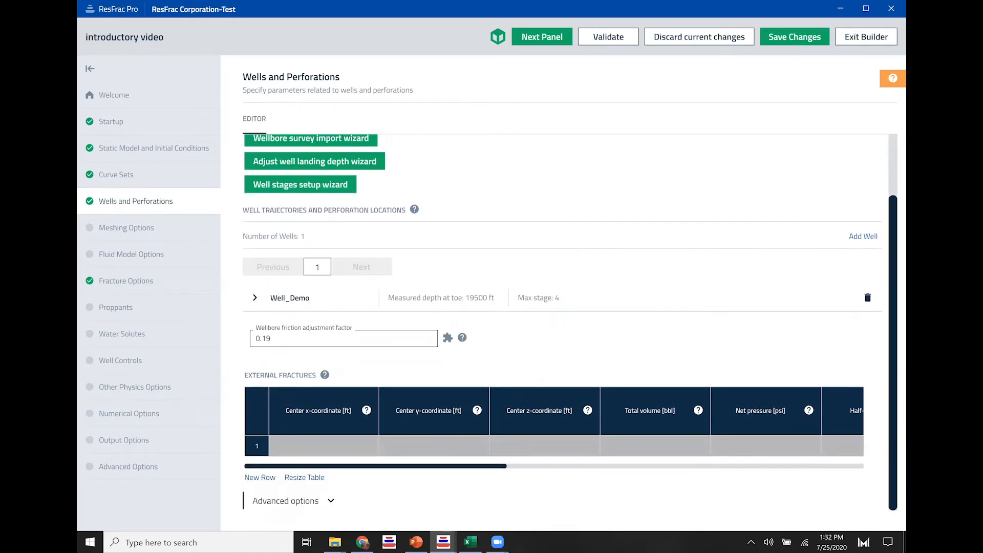
scroll(562, 304, up, 2)
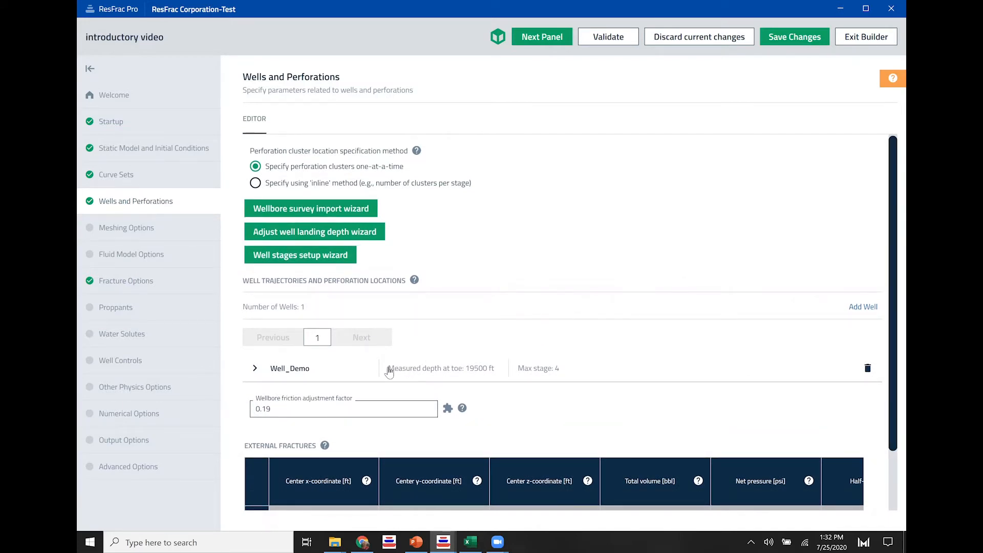
click(256, 370)
scroll(441, 352, down, 8)
scroll(315, 349, up, 4)
scroll(315, 349, up, 3)
click(254, 314)
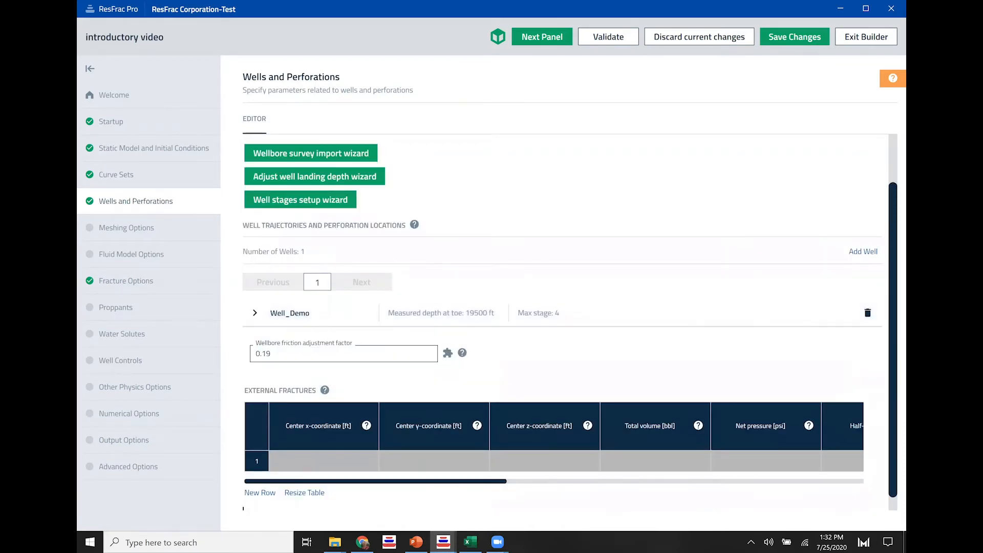
click(868, 314)
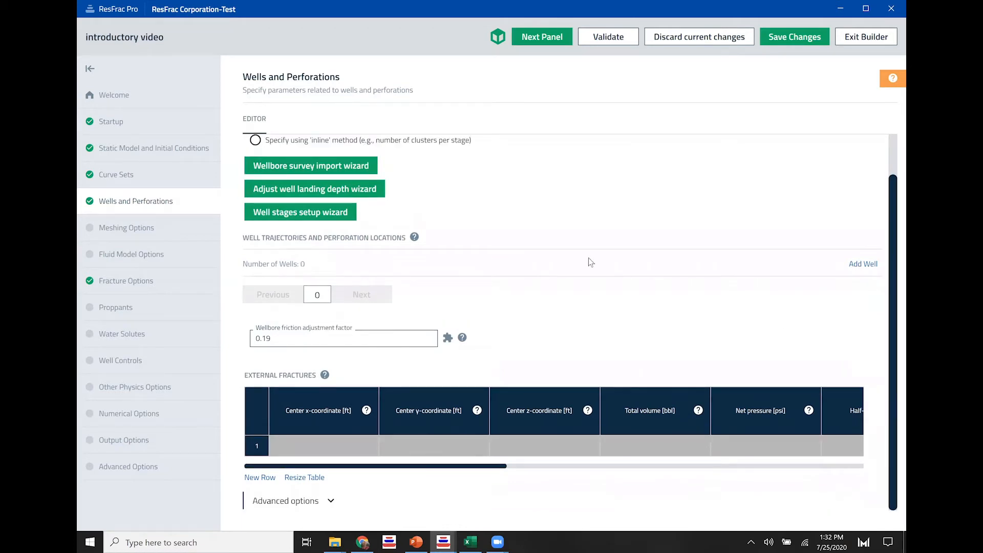
scroll(520, 270, up, 1)
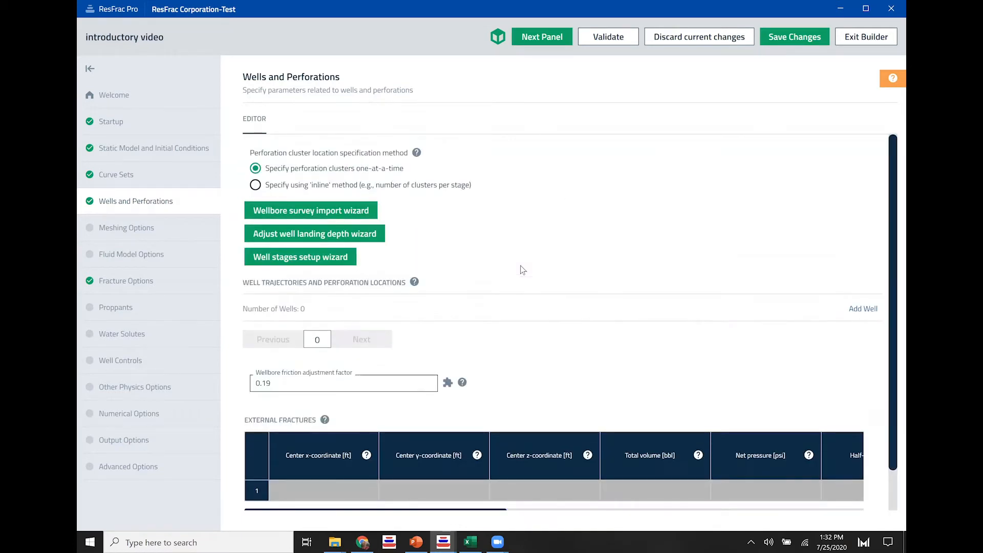
Start the wellbore survey import wizard, name the well Well_one and set its wellhead x, y and z positions to 0 ft.
click(312, 211)
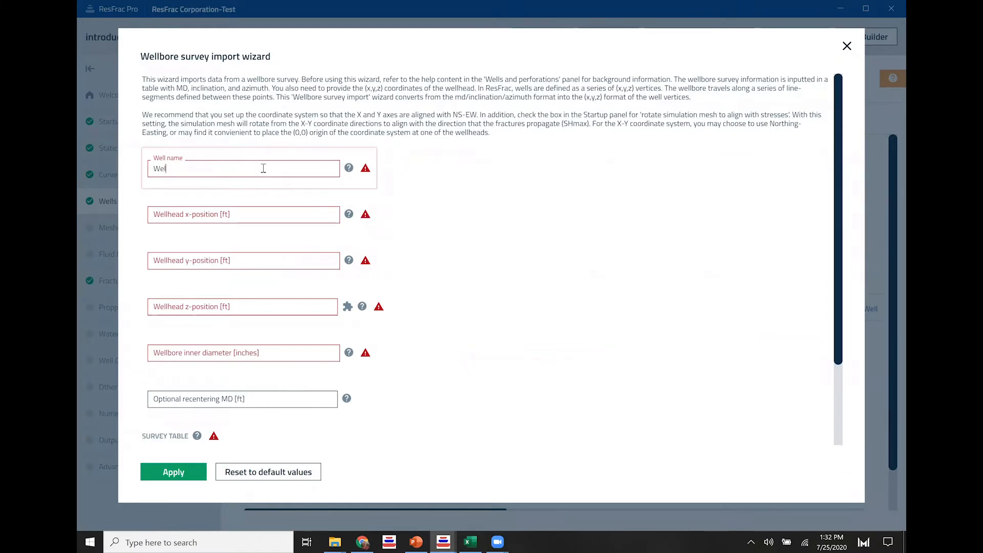
click(263, 169)
text(Well_onbe)
click(237, 213)
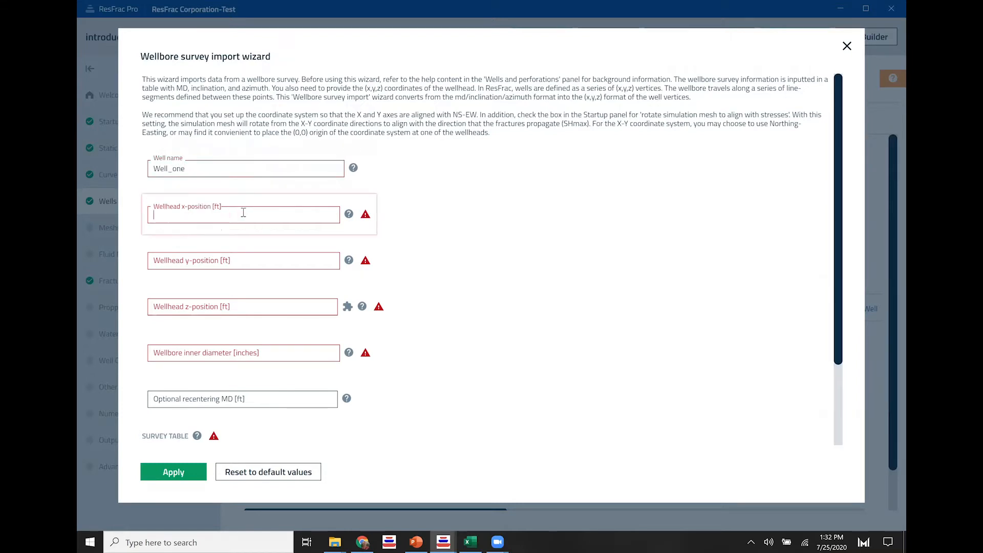
click(195, 260)
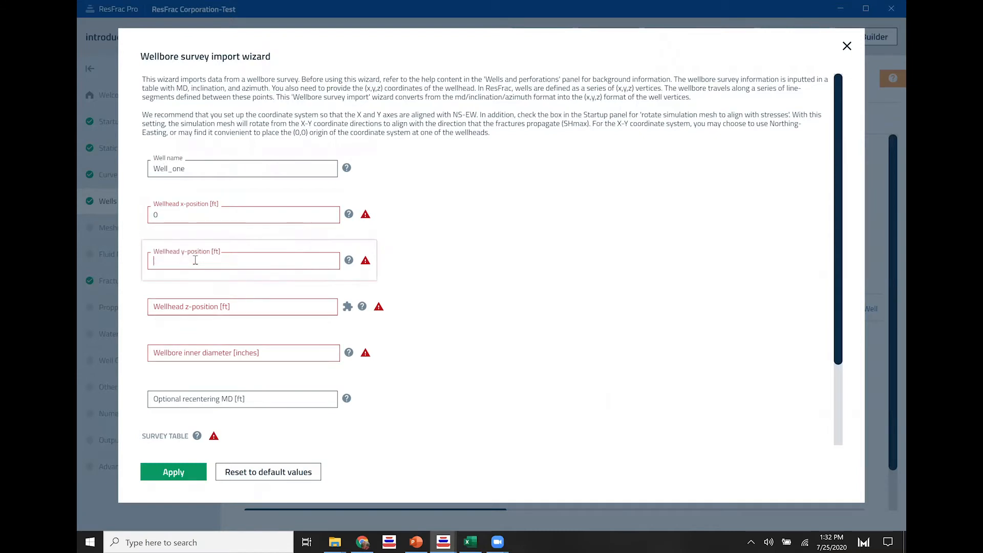
click(213, 309)
text(0)
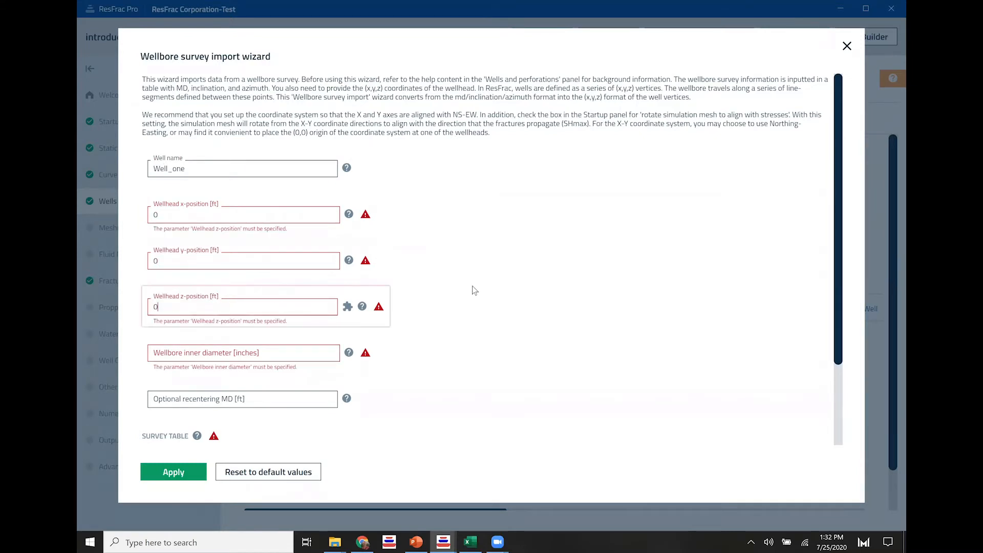
click(463, 299)
Set the wellbore inner diameter to 4.778 inches and the optional recentering MD to 9000 ft.
scroll(347, 296, down, 2)
click(239, 251)
text(41)
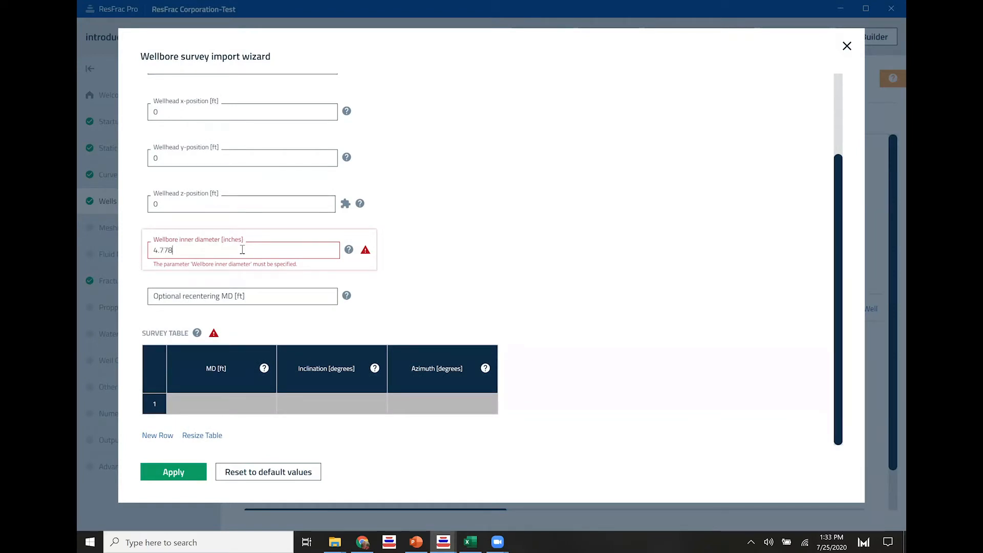
click(303, 296)
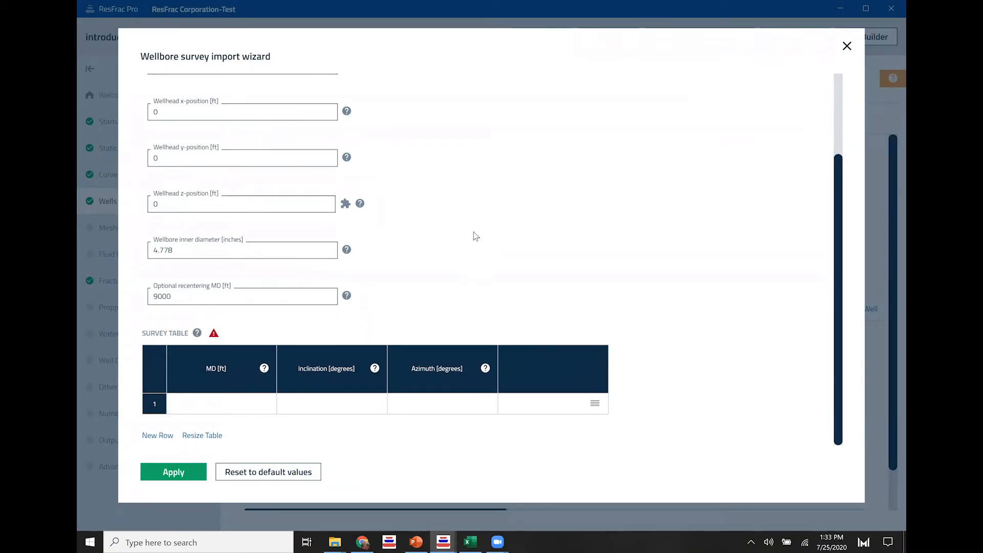
Switch from the empty survey table to the ResFrac_intro_video_20200720.xlsx workbook in Excel and show the Well surveys sheet.
click(239, 410)
drag(282, 405, 431, 410)
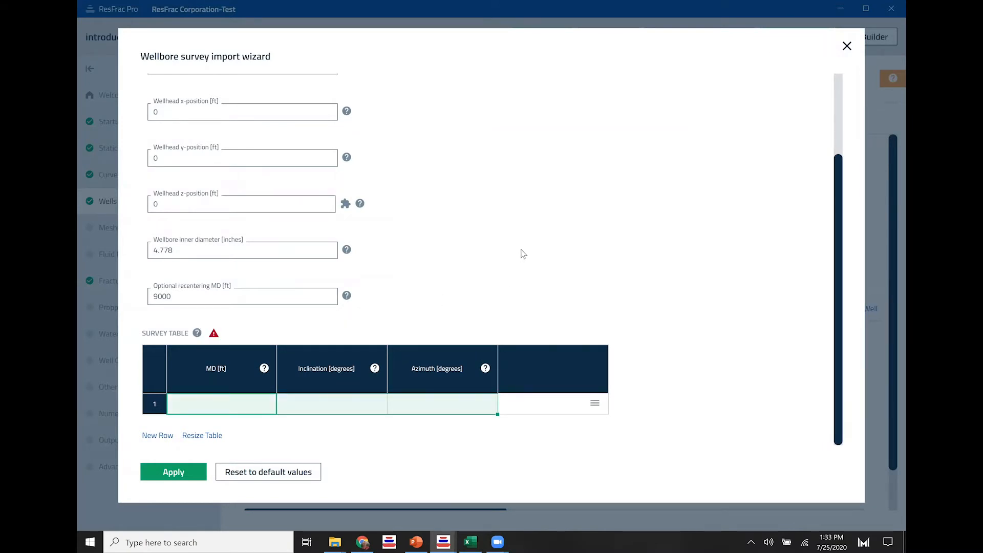
key(alt+Tab)
key(alt+Tab)
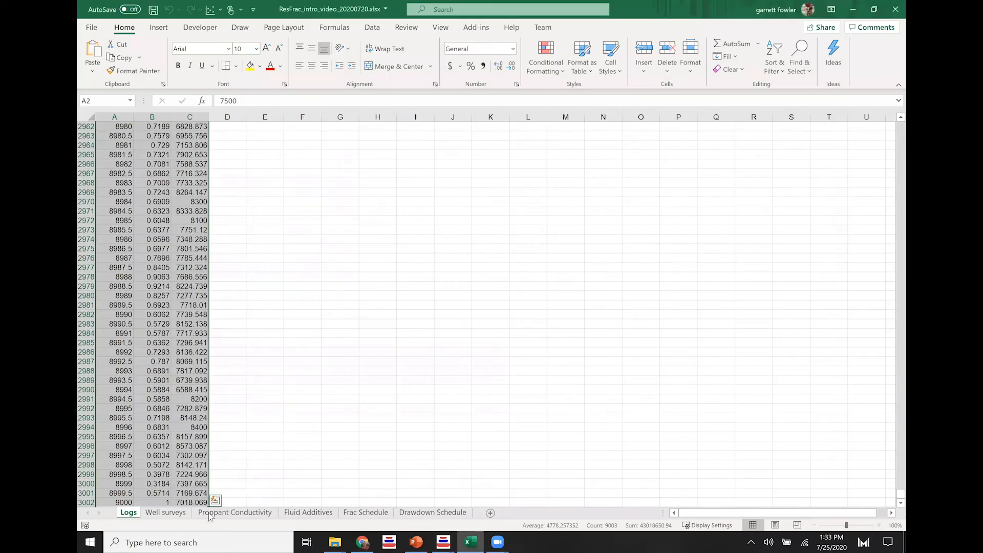
click(165, 512)
click(198, 251)
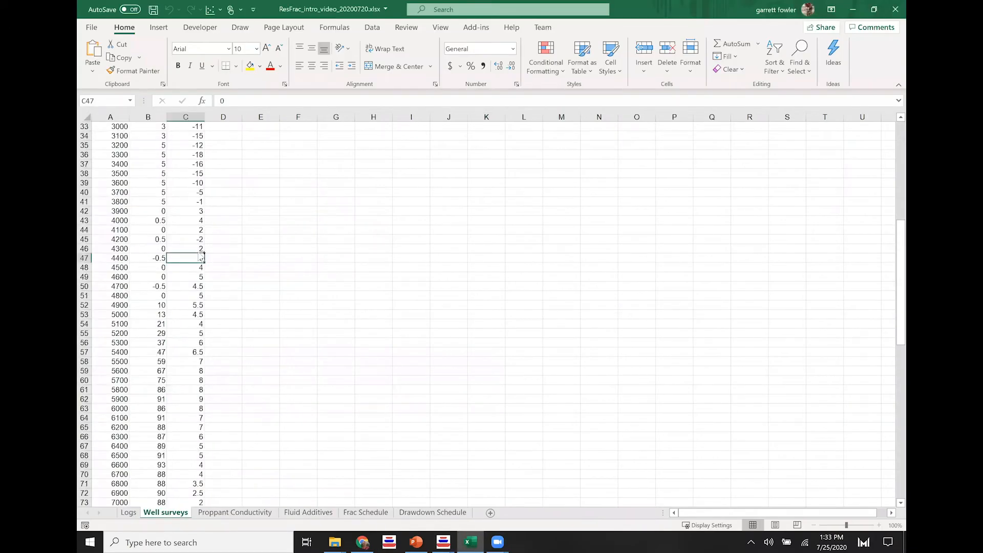
Copy all of Well One's MD, inclination and azimuth data below the headers, starting at cell A3.
key(ctrl+Up)
key(ctrl+Up)
key(Down)
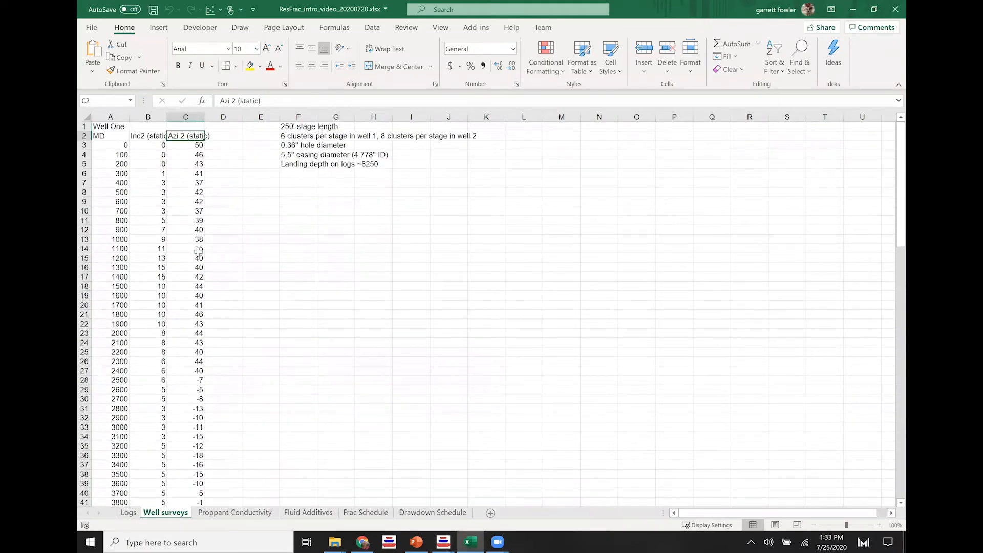
key(Left)
key(Left)
key(Down)
key(shift+Right)
key(shift+Right)
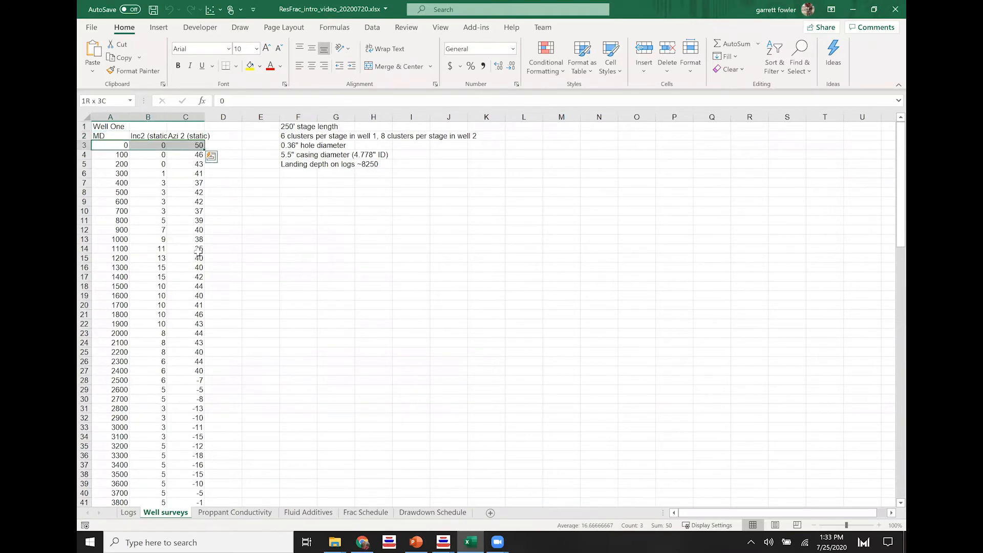
key(ctrl+shift+Down)
key(ctrl+c)
Switch back to ResFrac Pro, paste the copied survey into the wizard's survey table and apply the import.
key(alt+Tab)
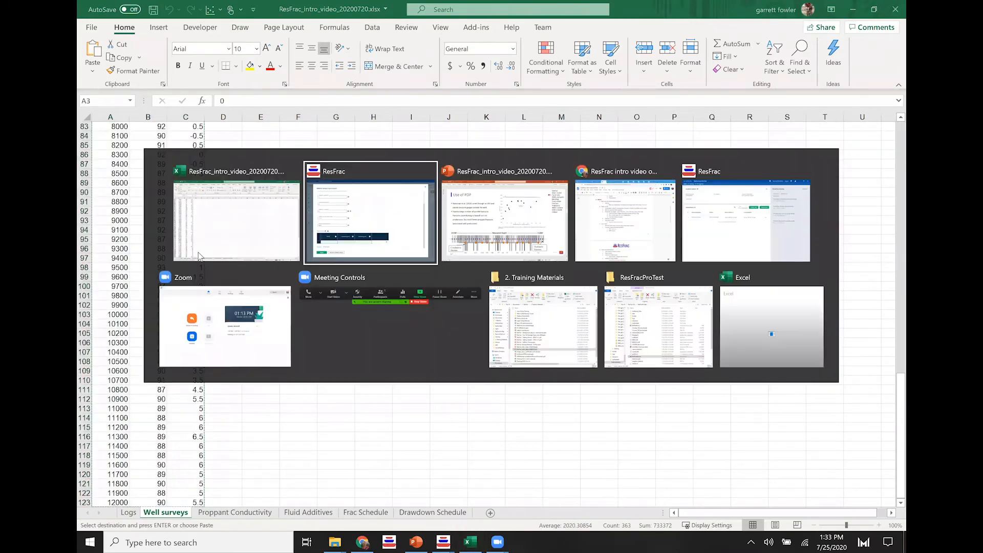
click(236, 412)
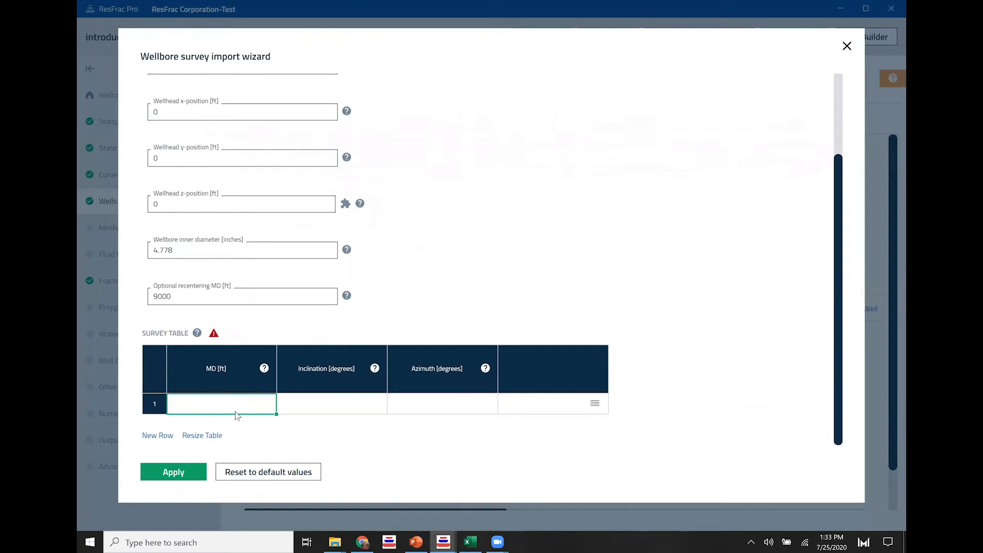
key(ctrl+v)
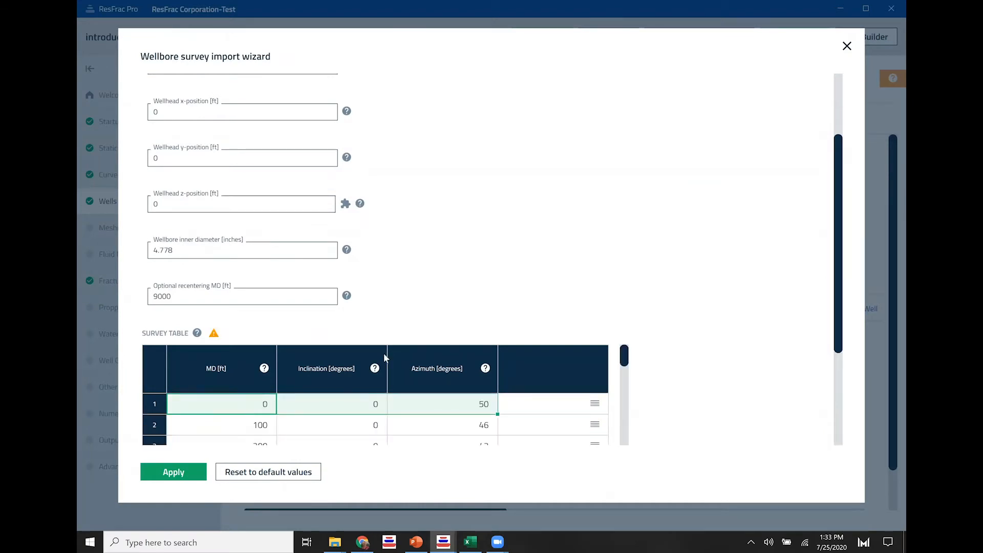
click(174, 474)
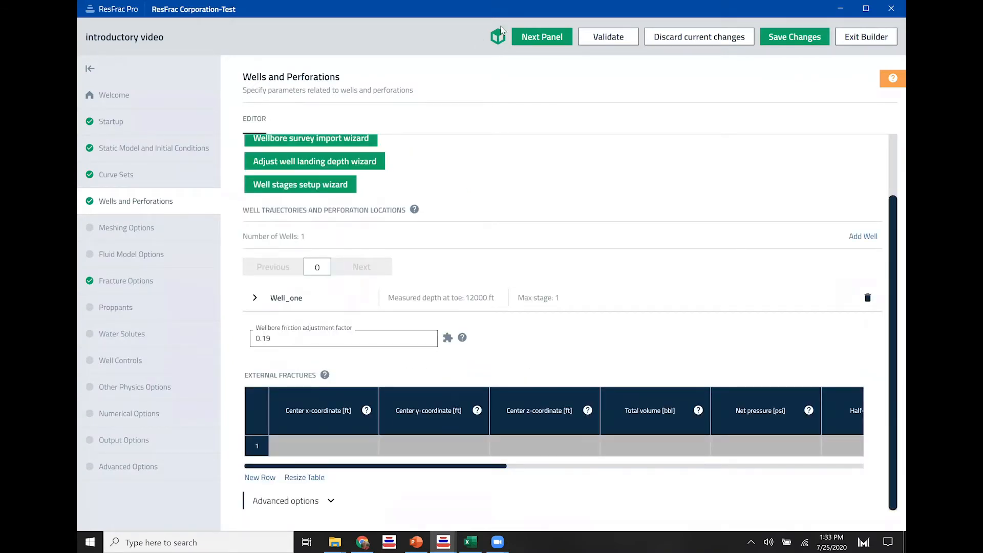
Open the 3D visualization and examine Well_one's trajectory relative to the matrix region from several angles.
click(496, 41)
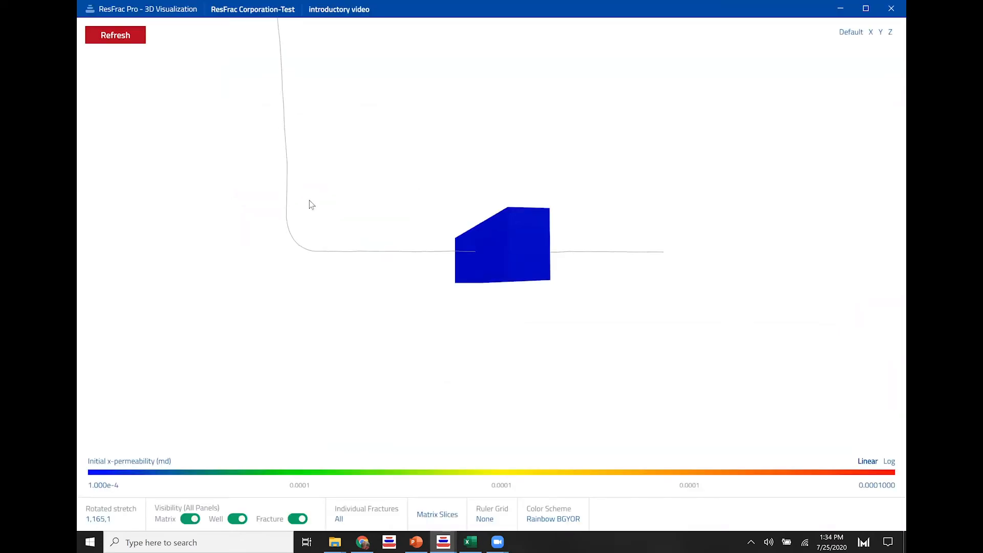
drag(309, 200, 294, 205)
drag(352, 171, 352, 222)
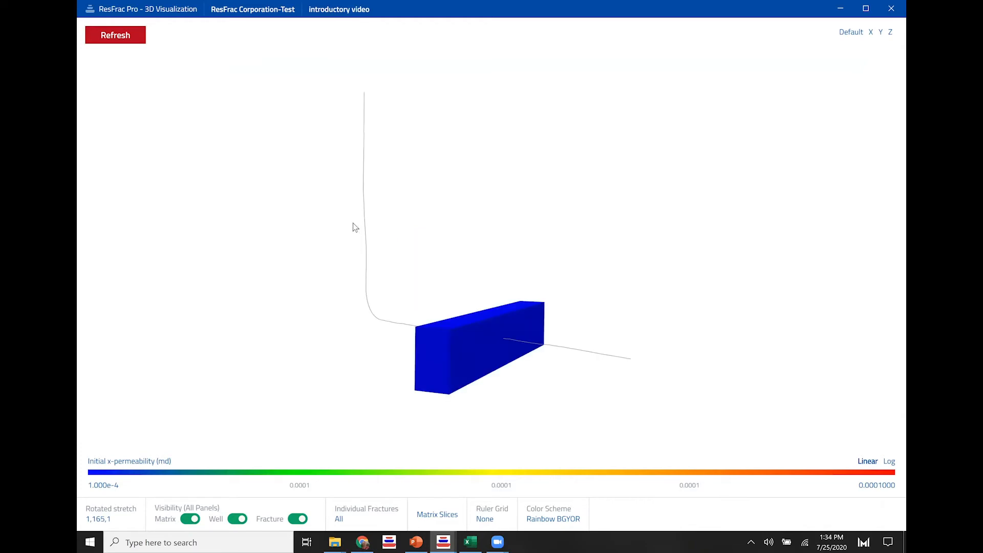
drag(515, 365, 502, 404)
drag(451, 334, 579, 373)
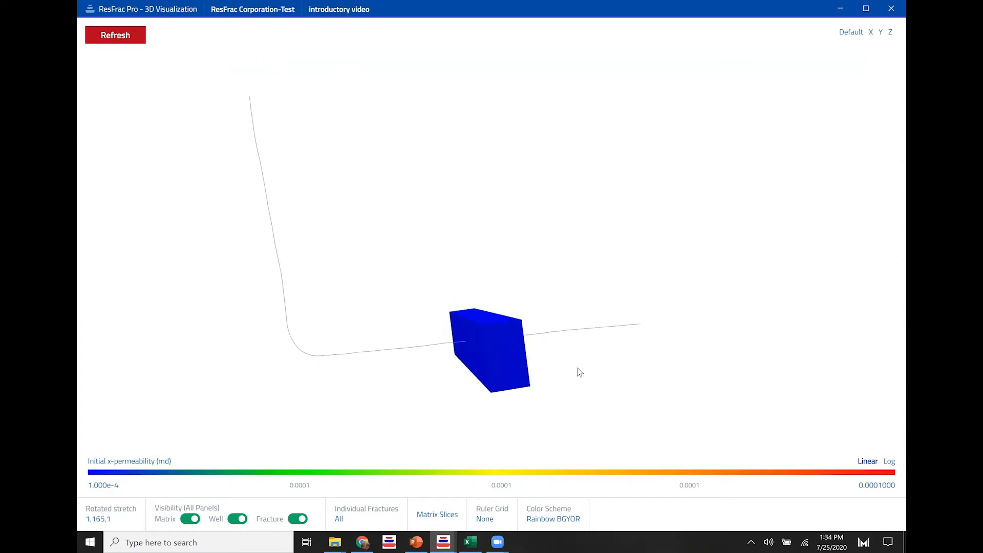
drag(464, 371, 208, 403)
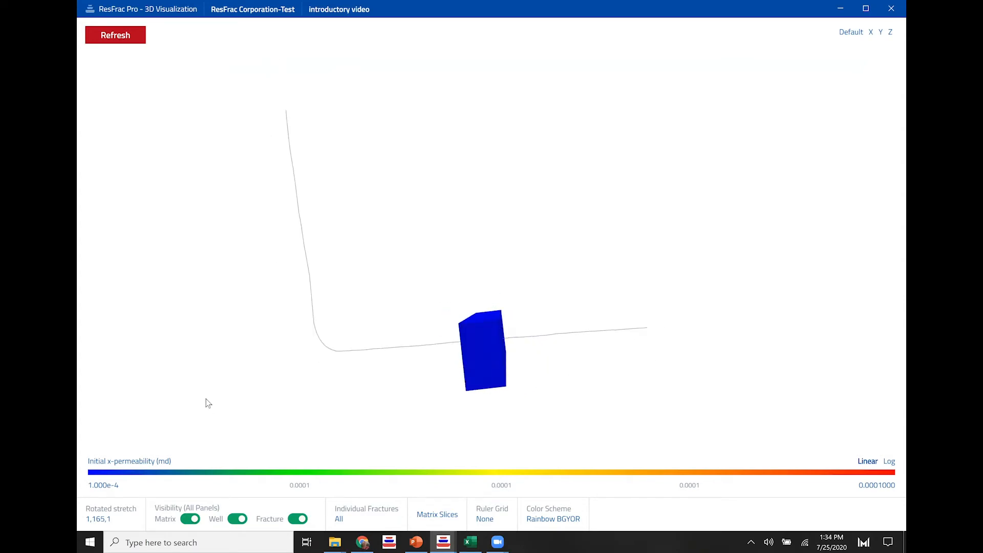
Colour the 3D model by Initial Shmin and inspect the well's position in the stress layers, then return to the builder.
click(117, 463)
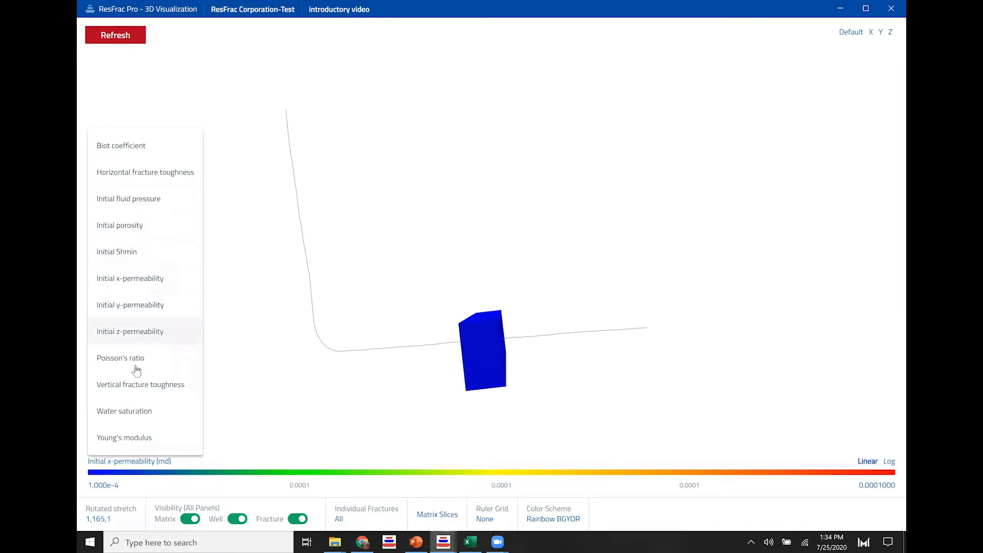
click(128, 249)
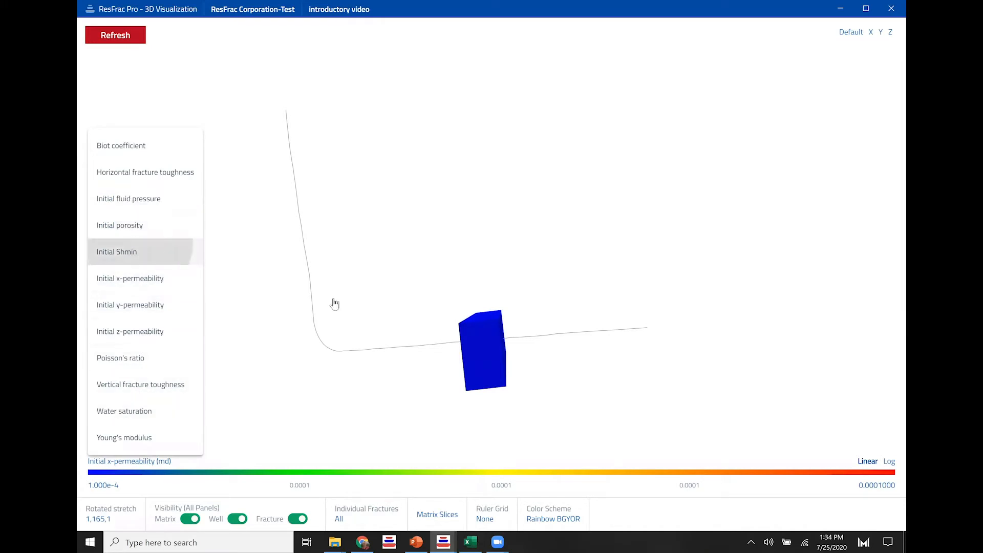
drag(505, 372, 365, 385)
scroll(544, 359, up, 5)
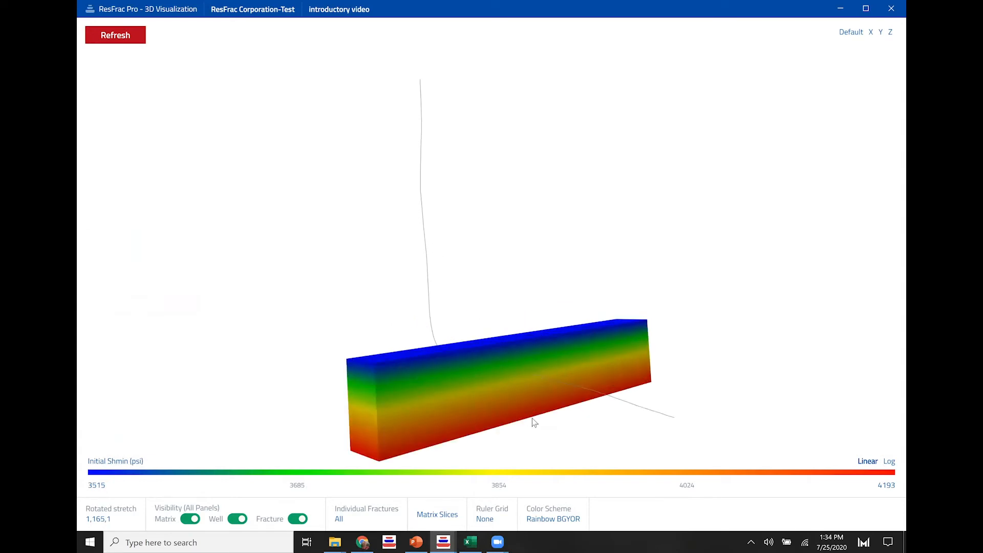
drag(467, 369, 605, 287)
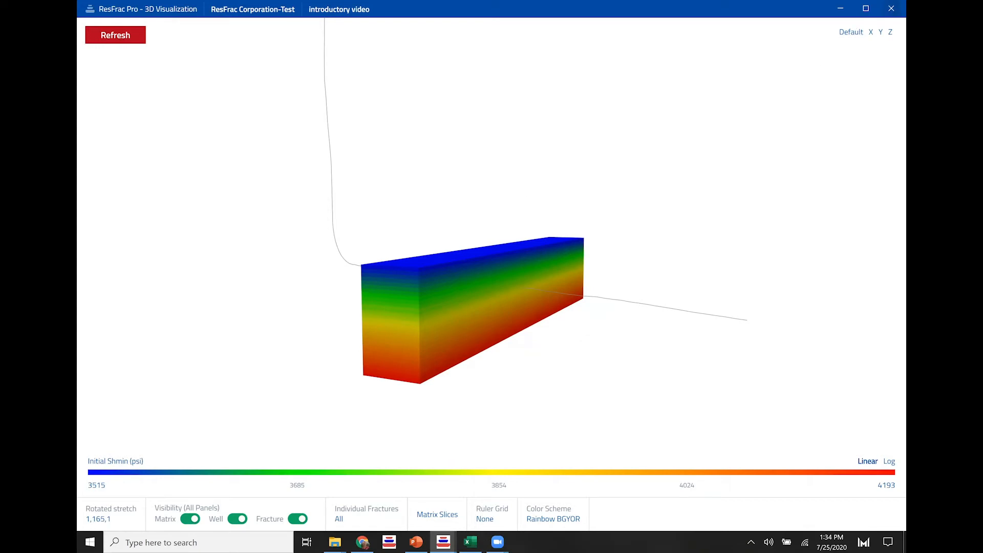
key(alt+Tab)
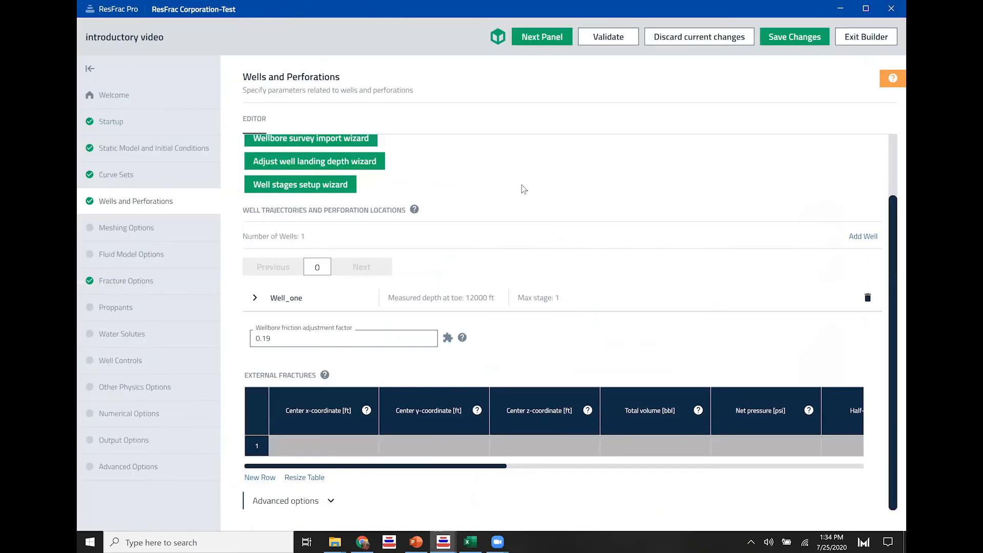
Start the well landing depth adjustment wizard and choose Well_one with Layer 31 as its landing zone.
scroll(525, 190, up, 2)
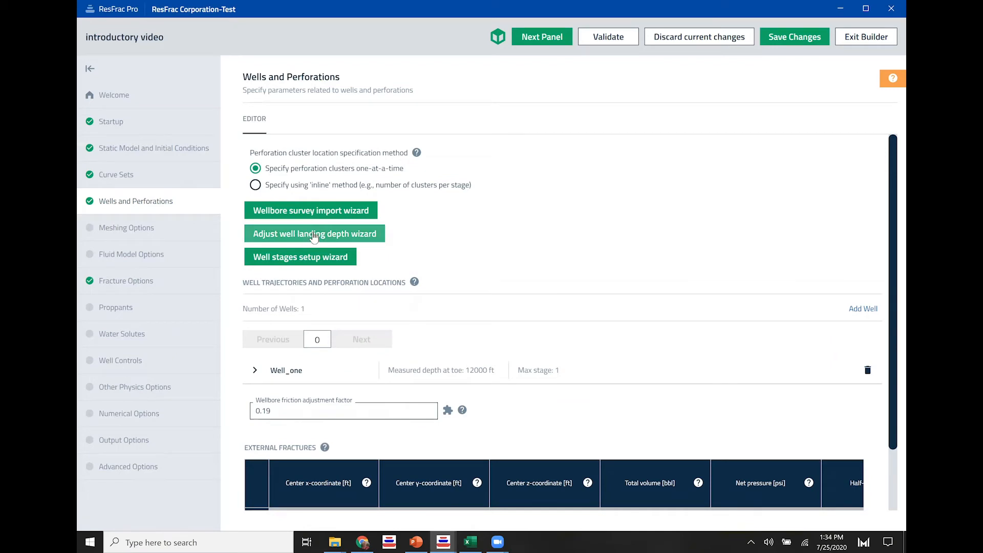
click(352, 238)
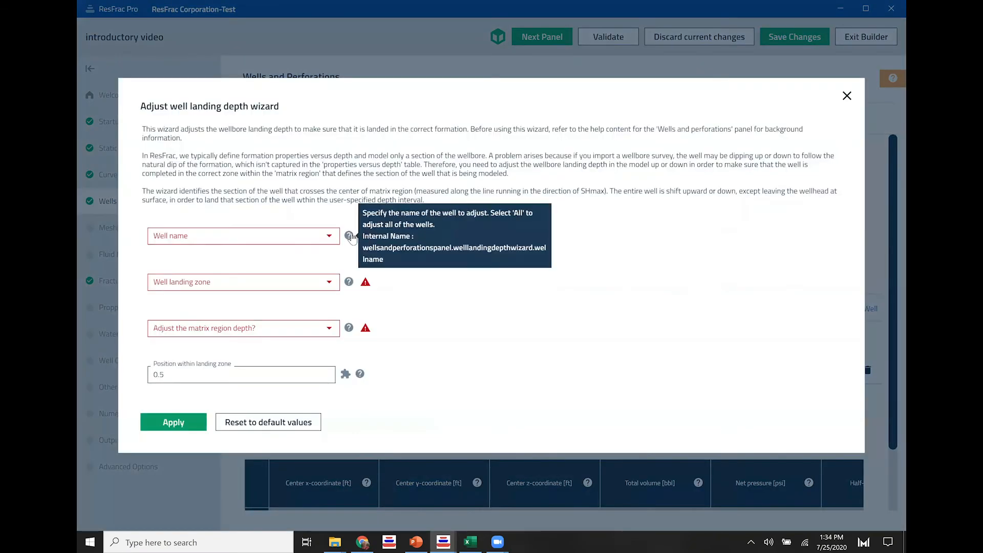
click(210, 237)
click(208, 263)
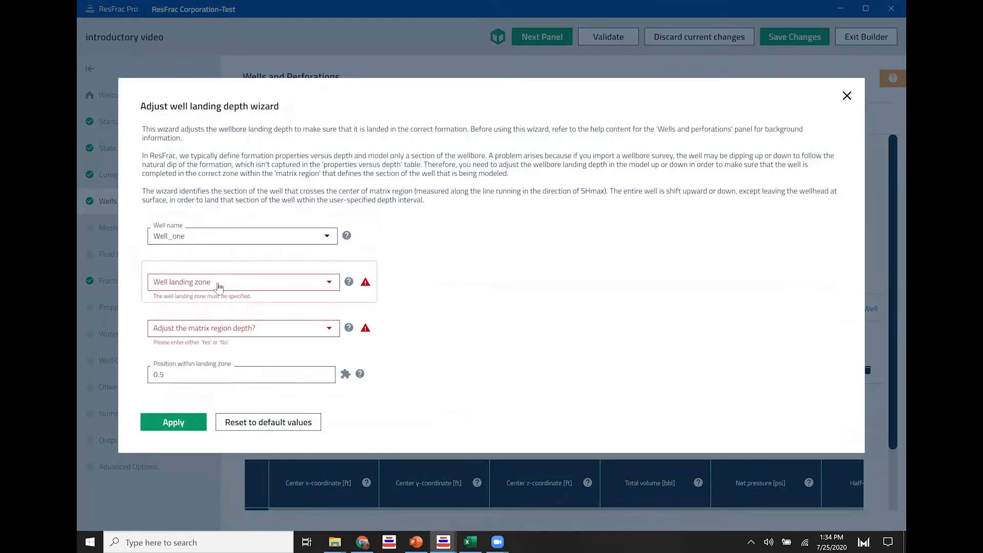
click(217, 283)
scroll(246, 312, down, 5)
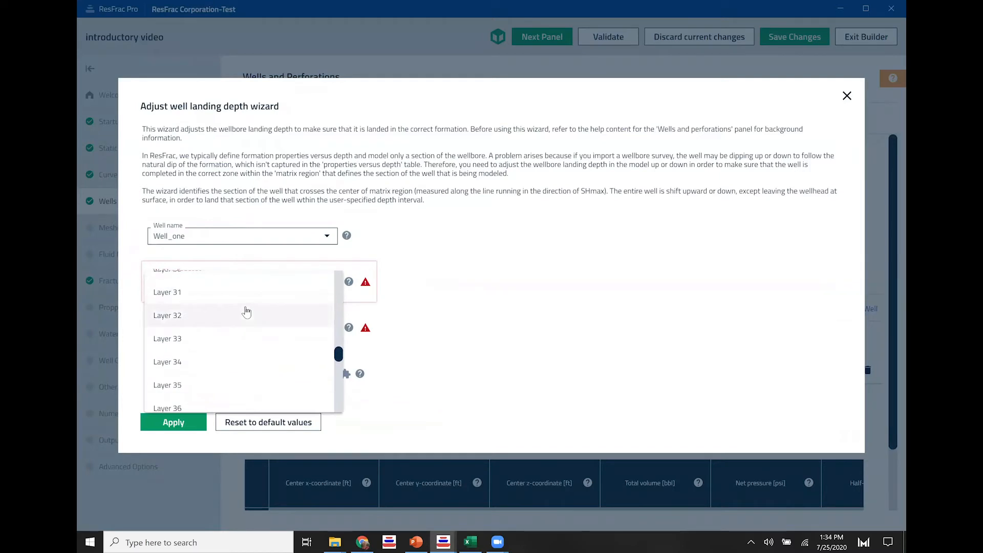
click(217, 344)
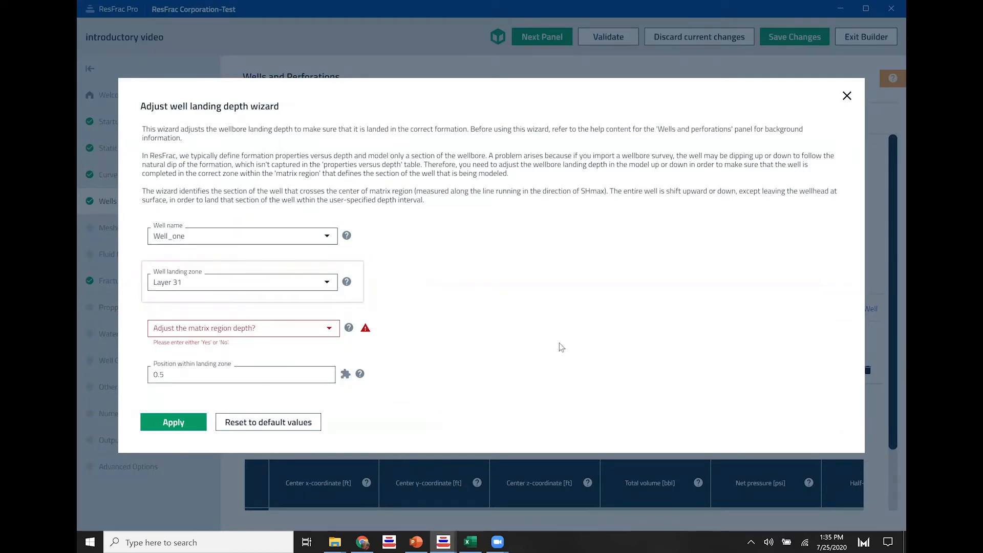
Choose Yes for adjusting the matrix region depth, keep the position within the landing zone at 0.5, and apply the wizard.
click(218, 333)
click(215, 326)
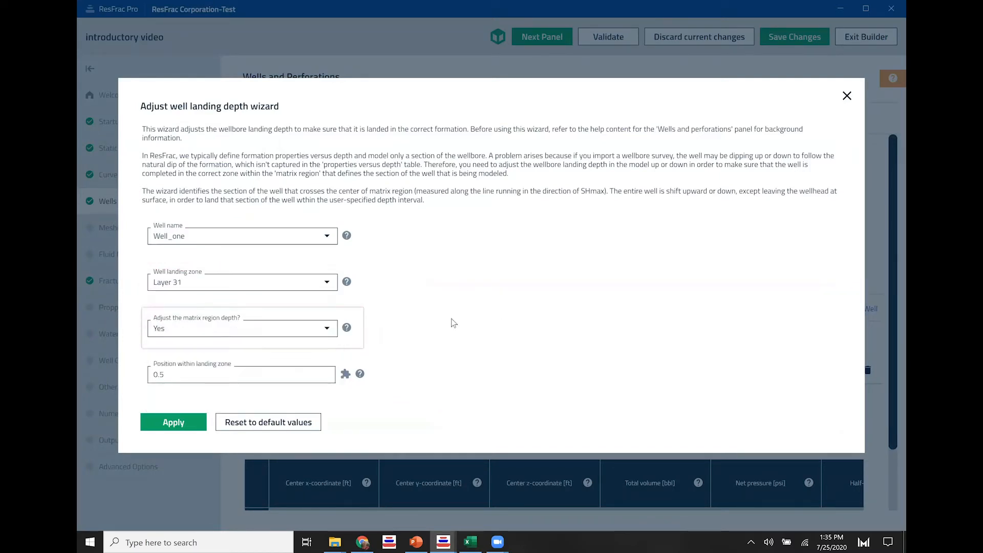
click(185, 374)
drag(184, 375, 127, 379)
click(175, 374)
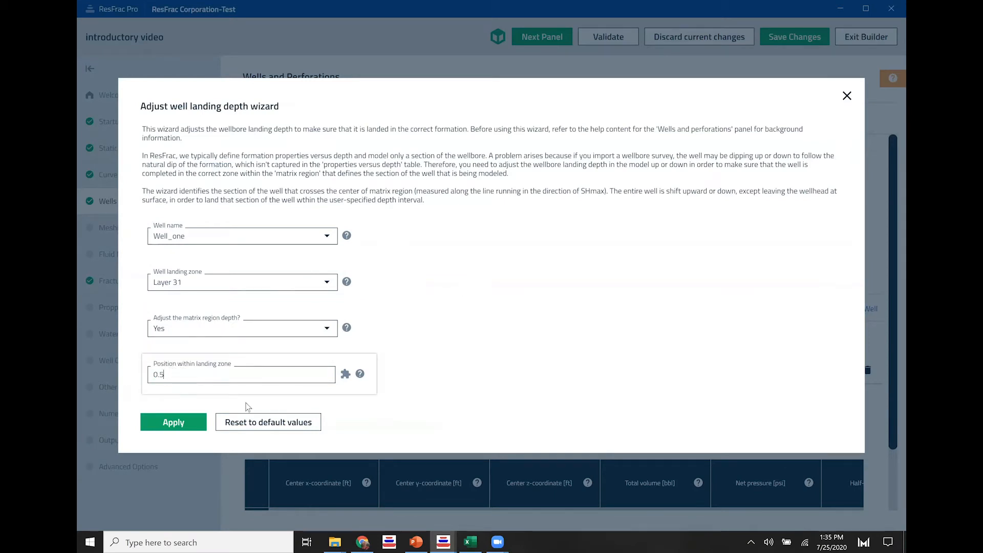
click(173, 422)
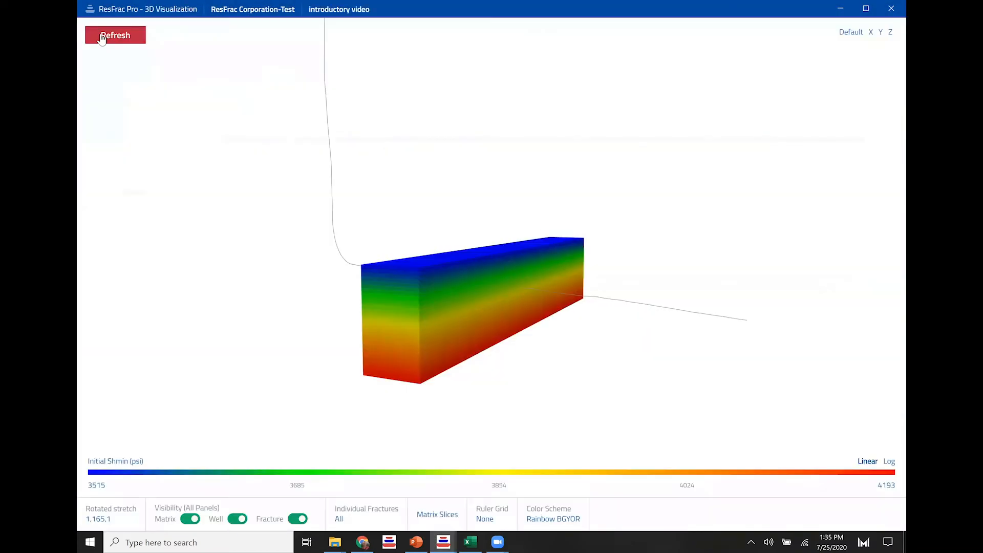
Refresh the 3D visualization, colour it by Initial Shmin and examine where the adjusted well lands among the layers.
click(130, 47)
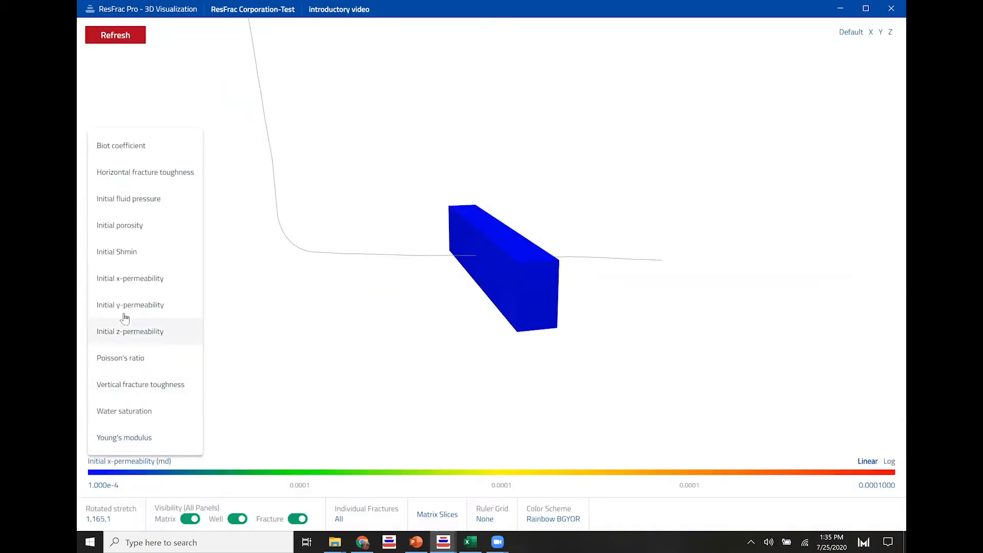
click(164, 254)
mouse_move(549, 284)
mouse_down()
mouse_move(336, 259)
mouse_move(666, 235)
mouse_move(541, 293)
mouse_up()
scroll(512, 288, up, 5)
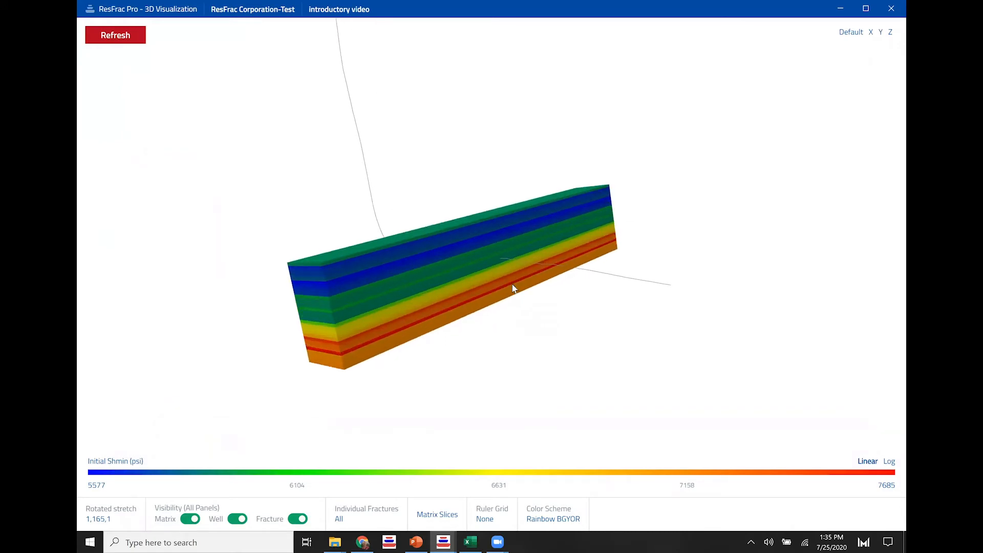
drag(691, 257, 709, 287)
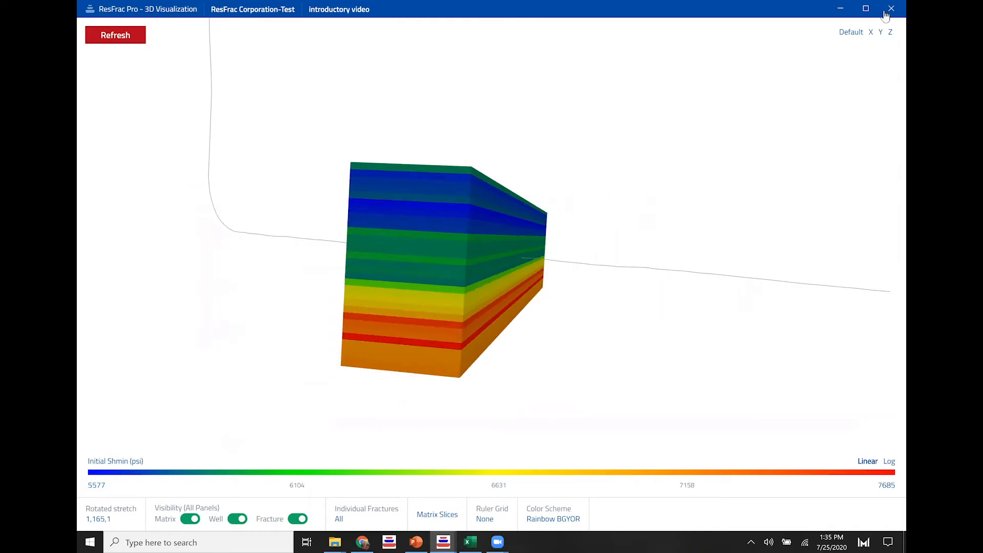
key(alt+Tab)
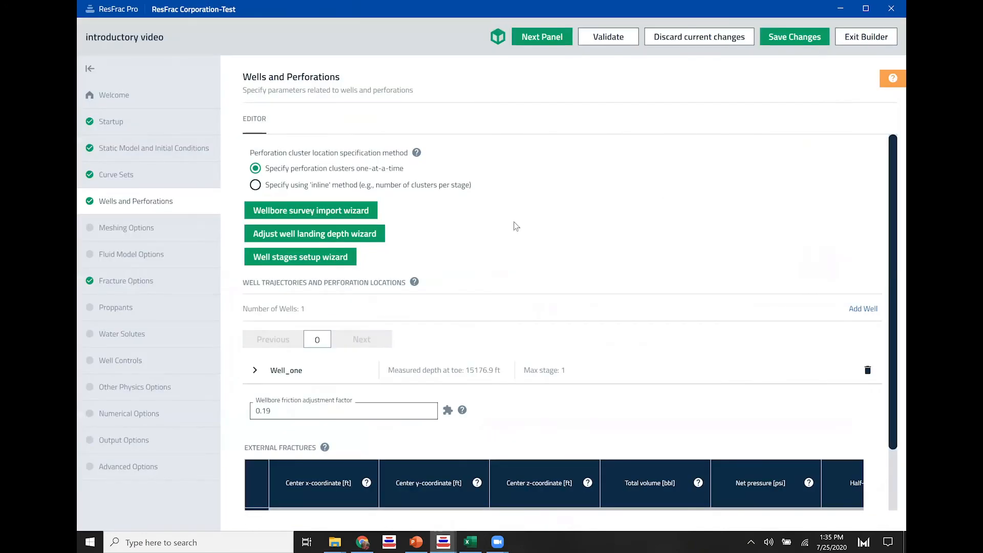
Start the well stages setup wizard and set the MD distance in model to 450 ft and Well_one's stage length to 150 ft.
click(306, 263)
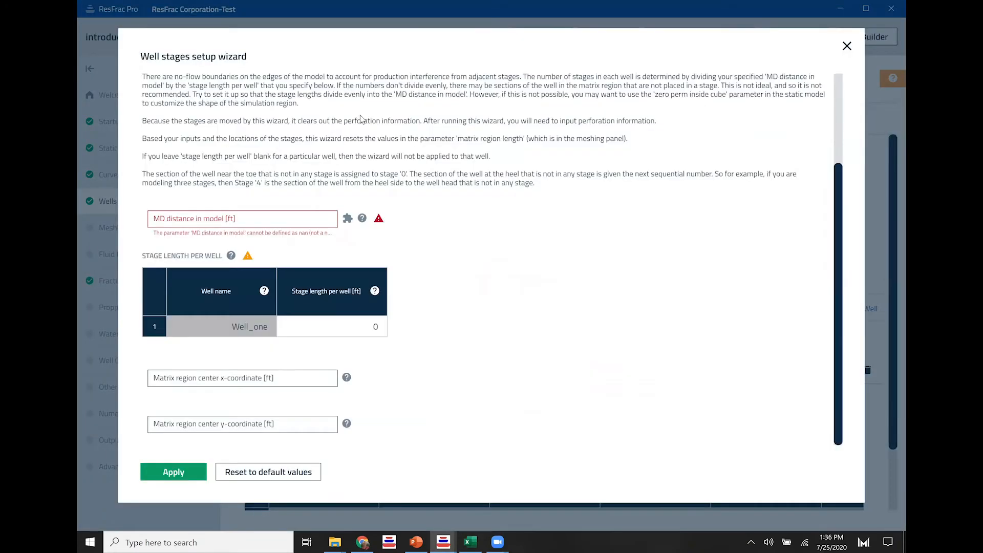
click(157, 220)
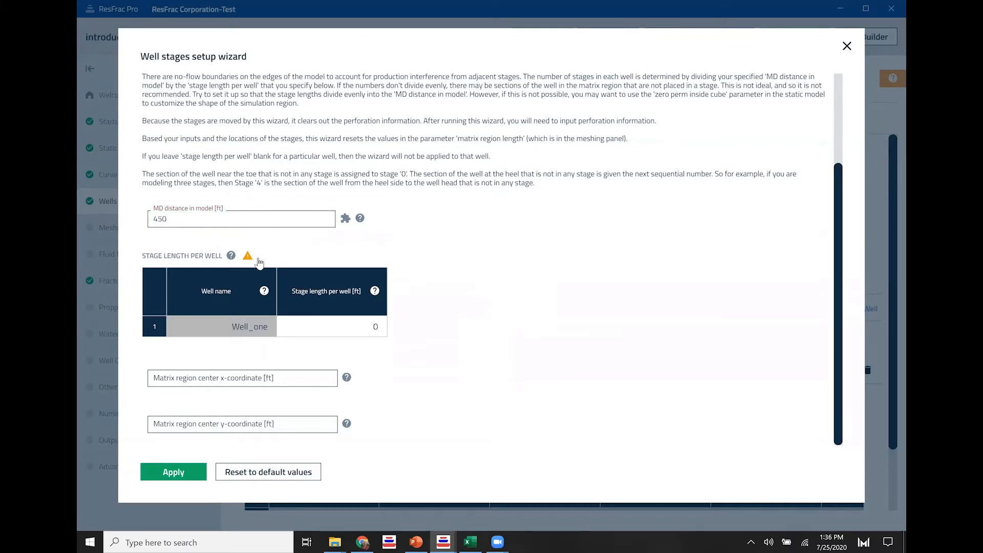
click(327, 332)
text(15)
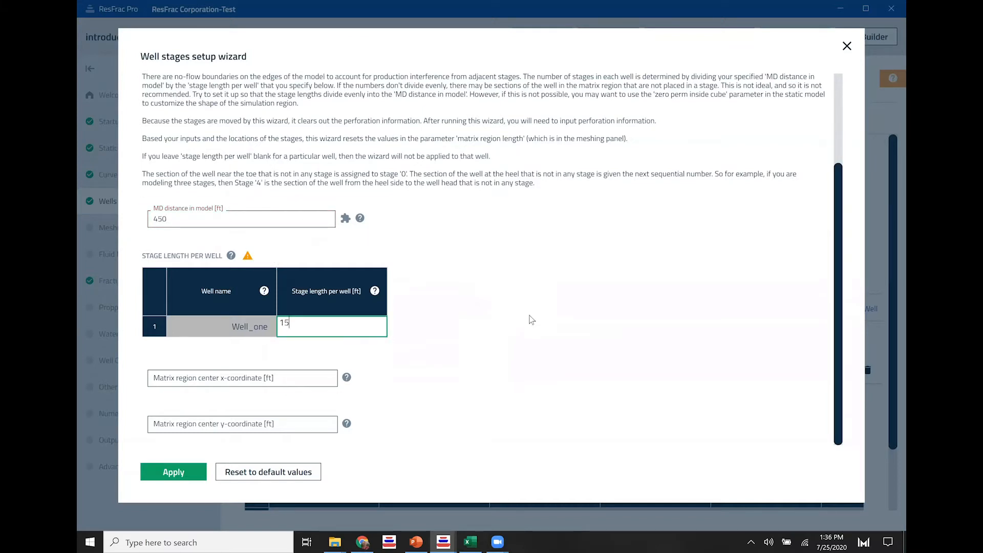
text(0)
click(519, 321)
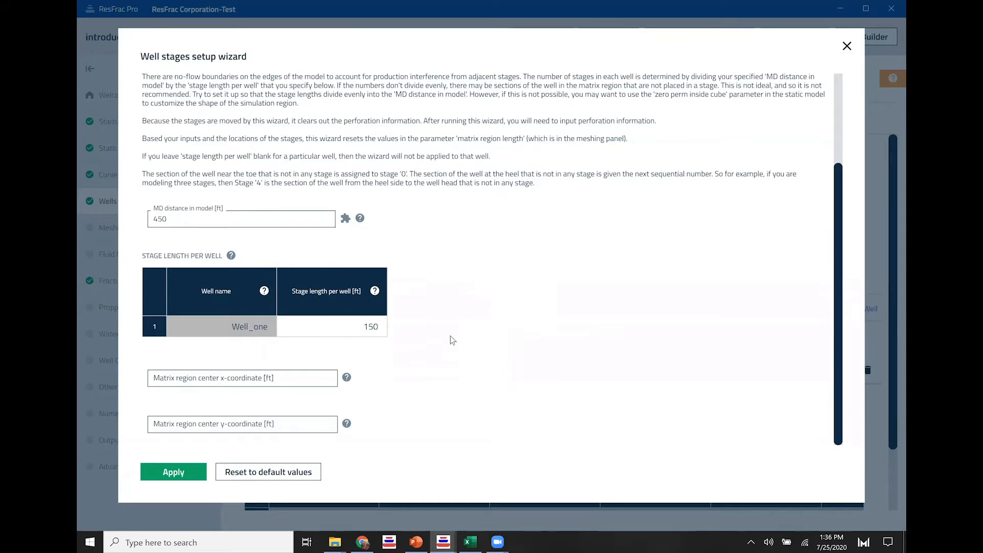
Leave the matrix region center x- and y-coordinates blank and apply the well stages setup wizard.
click(199, 378)
click(191, 424)
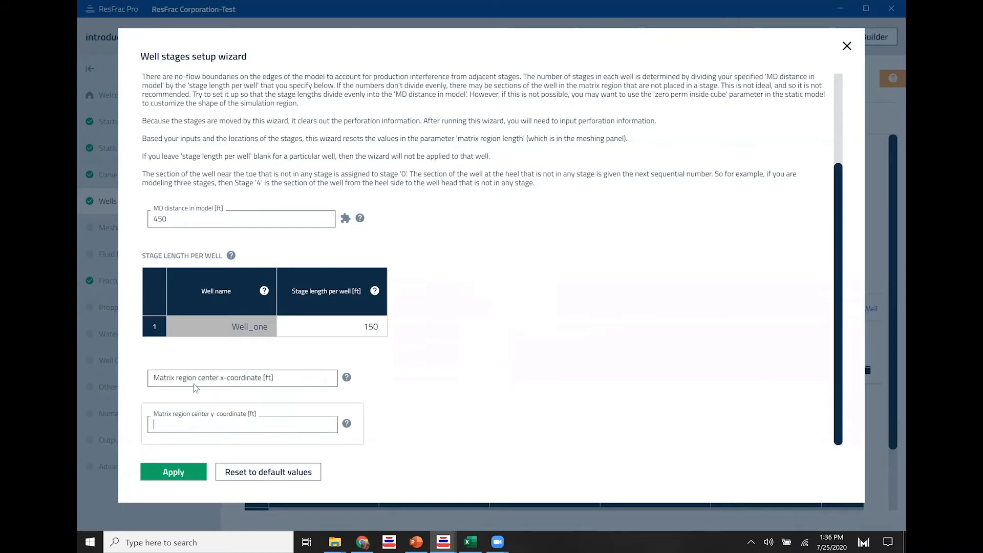
click(263, 382)
click(429, 375)
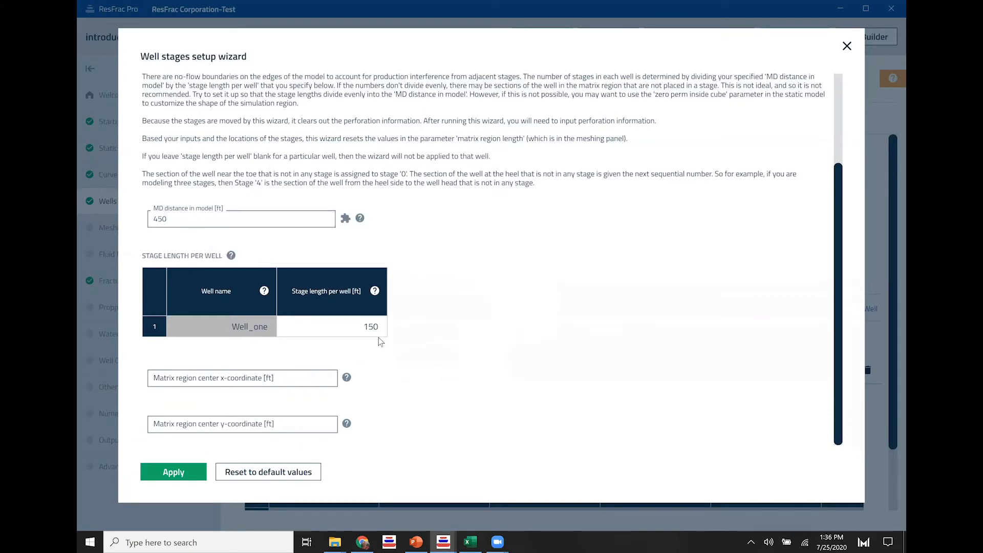
click(175, 472)
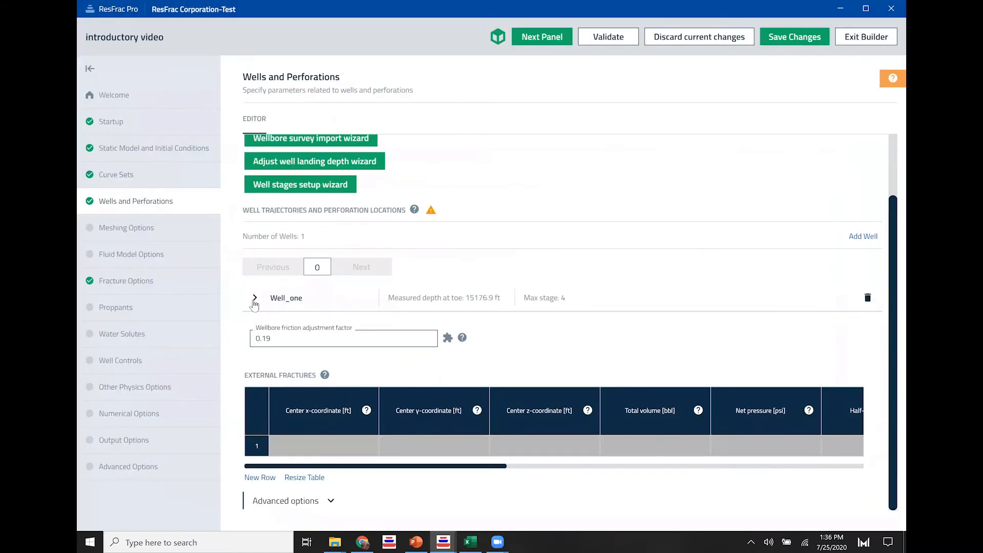
Expand Well_one and review its well vertices, perforation parameters, cluster location method and per-stage cluster tables.
click(465, 300)
scroll(578, 244, down, 5)
scroll(636, 176, down, 15)
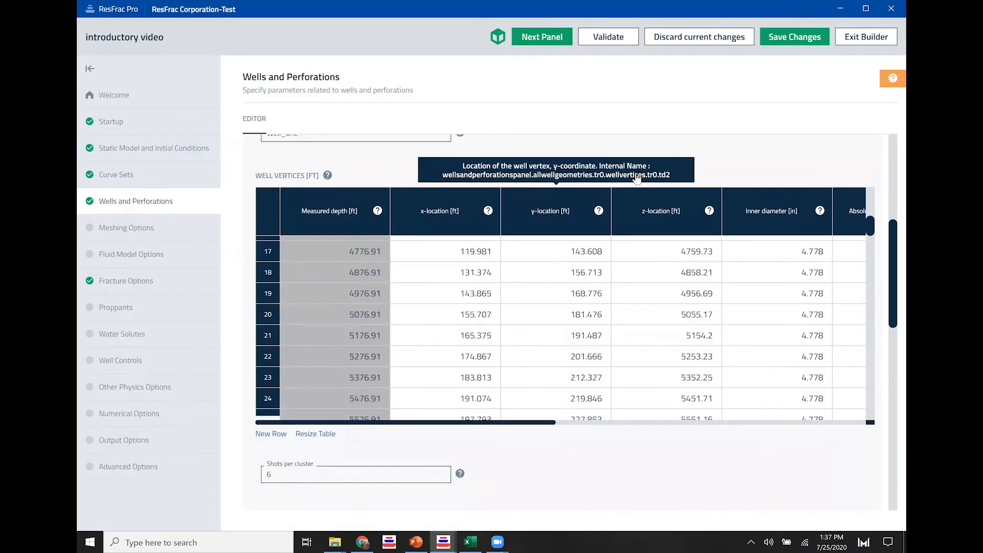
scroll(751, 441, down, 2)
scroll(691, 355, down, 5)
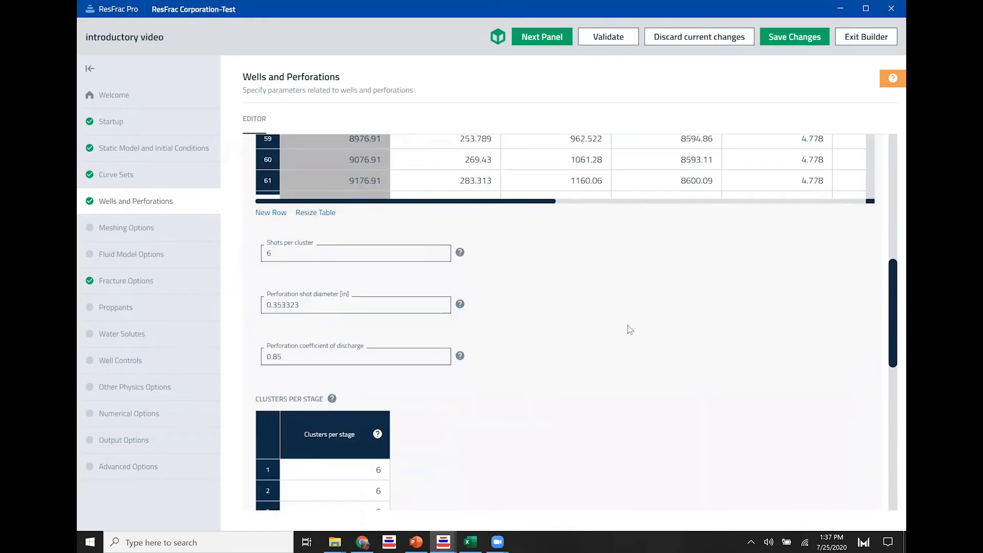
scroll(510, 270, up, 1)
scroll(510, 270, up, 1)
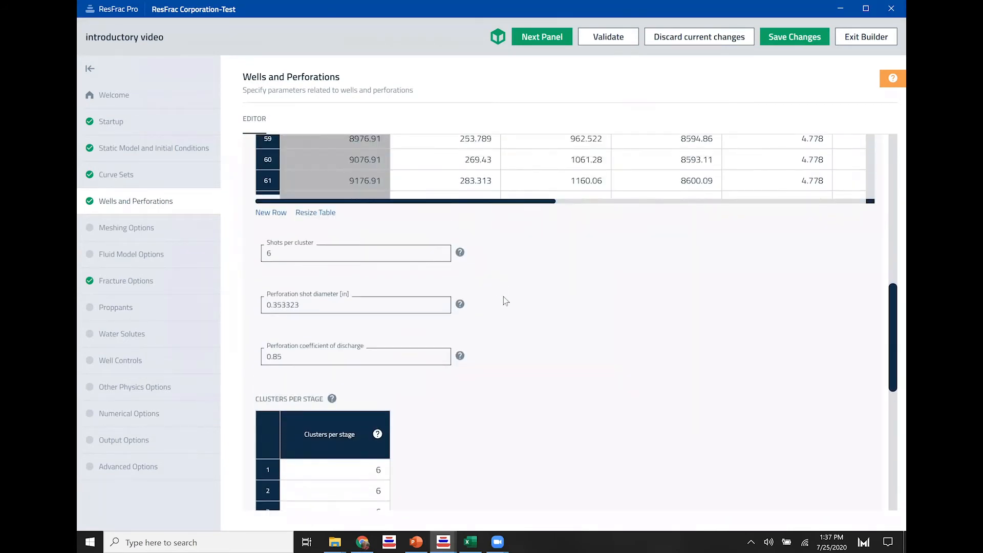
click(301, 256)
click(326, 352)
scroll(546, 351, down, 4)
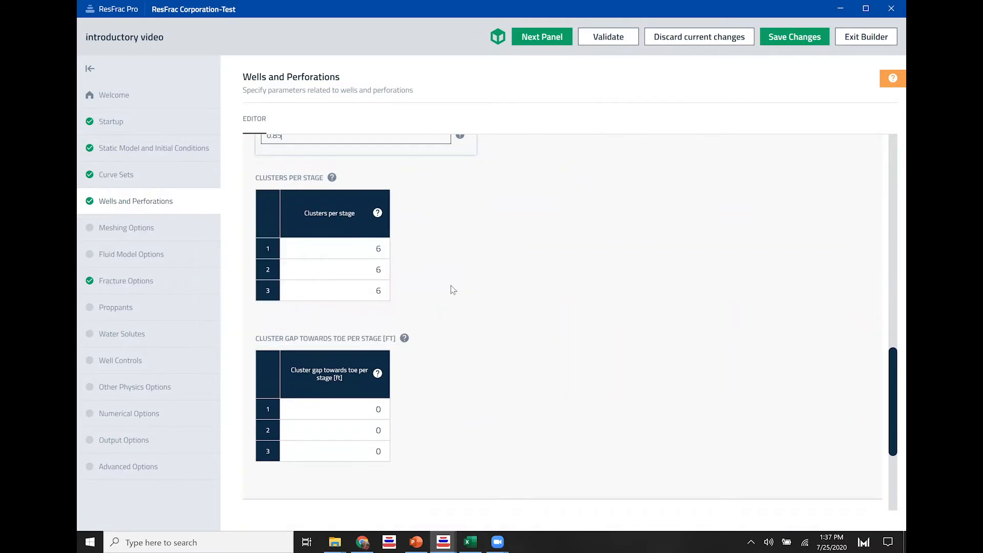
scroll(451, 284, up, 3)
scroll(556, 320, up, 15)
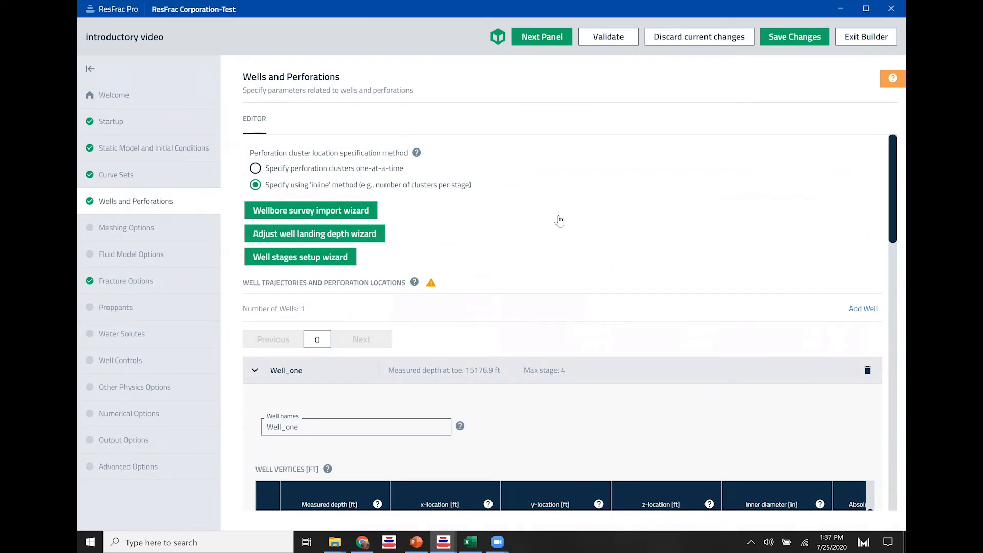
scroll(512, 318, down, 15)
scroll(575, 373, down, 5)
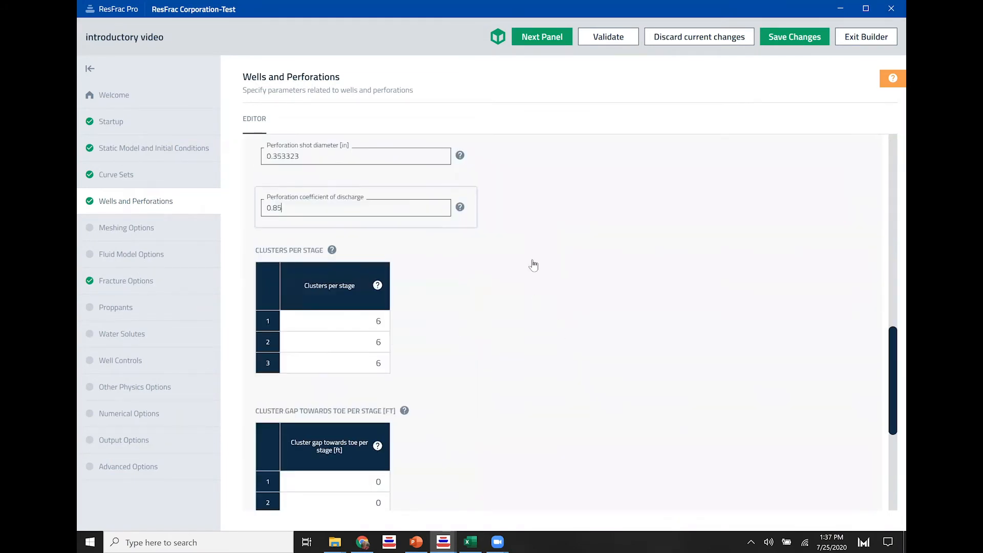
scroll(518, 269, up, 2)
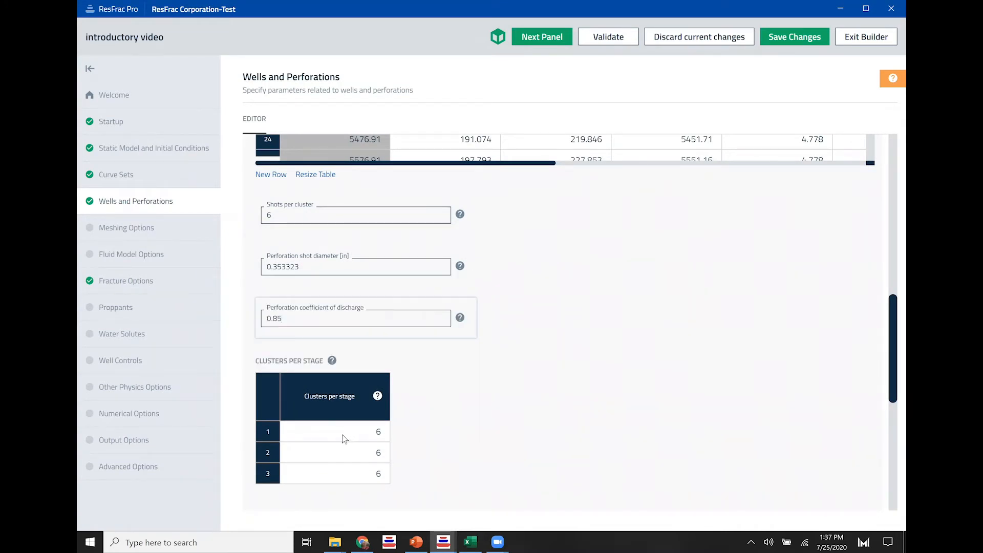
Set Well_one's shots per cluster to 4 and its perforation shot diameter to 0.32 in.
double_click(285, 215)
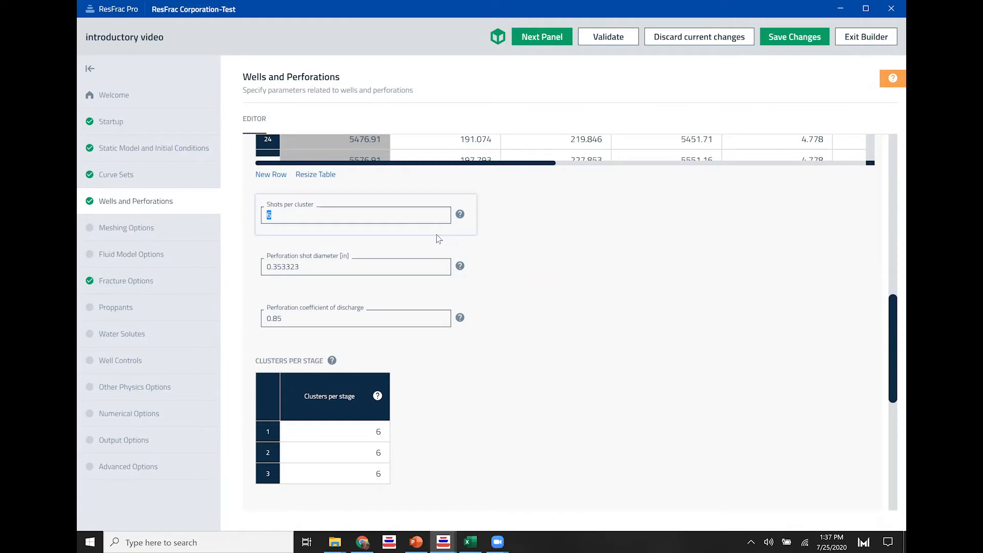
text(4)
click(315, 273)
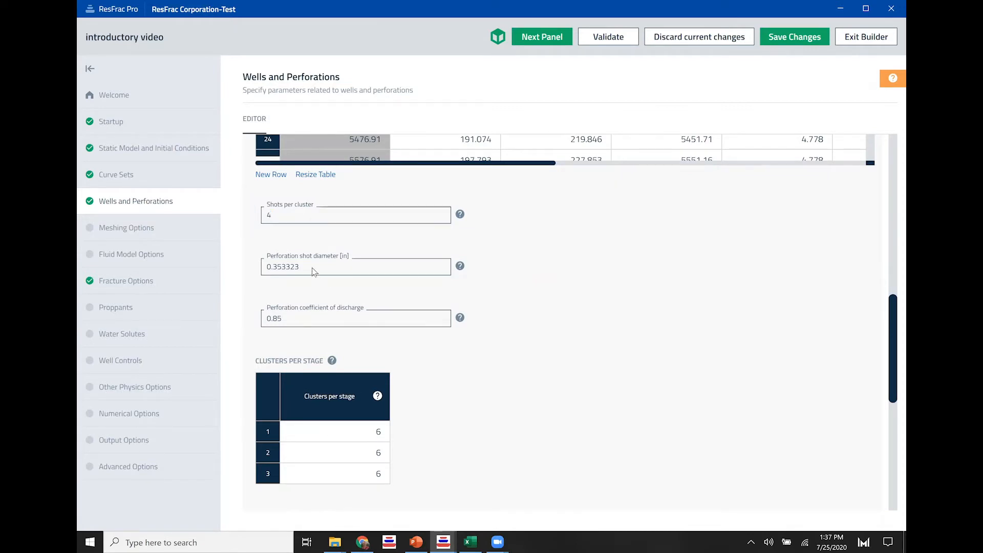
drag(301, 271, 277, 274)
text(2)
click(333, 319)
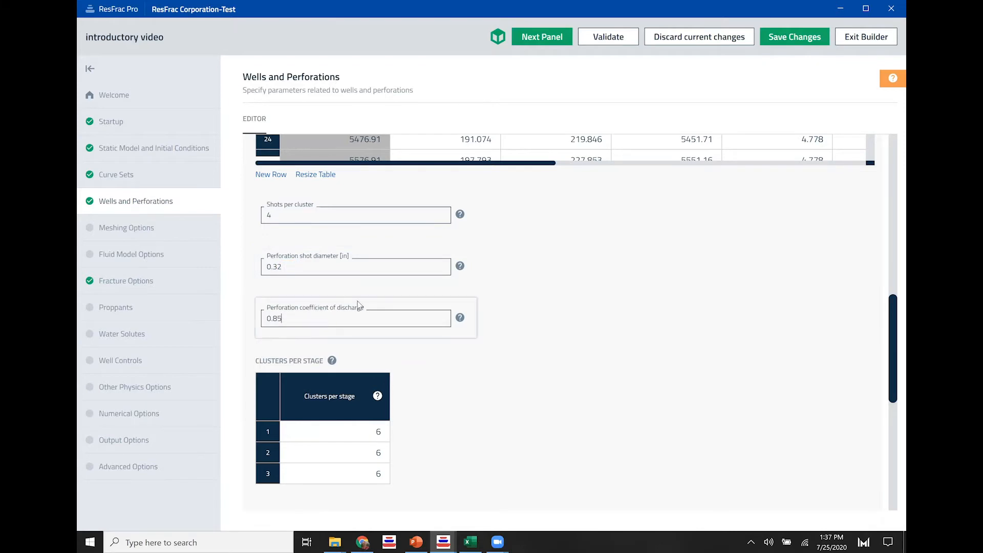
Set the clusters per stage to 8 for all three stages of Well_one.
scroll(531, 289, down, 6)
scroll(469, 249, up, 3)
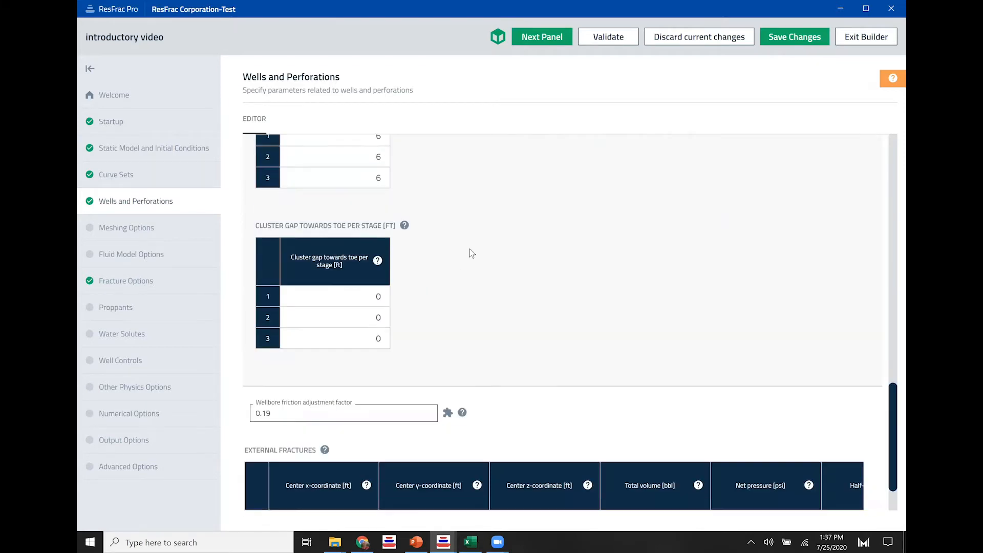
click(313, 275)
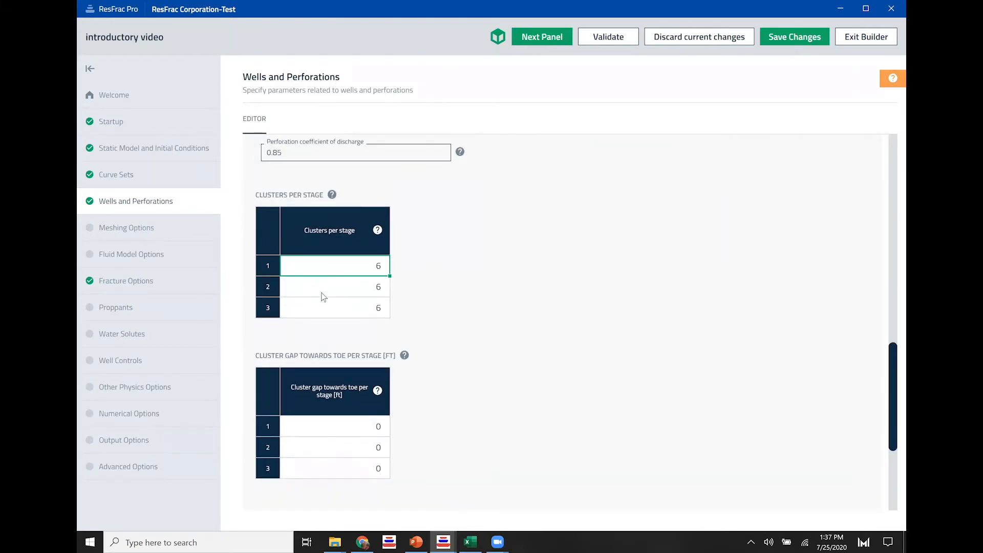
key(Down)
key(Down)
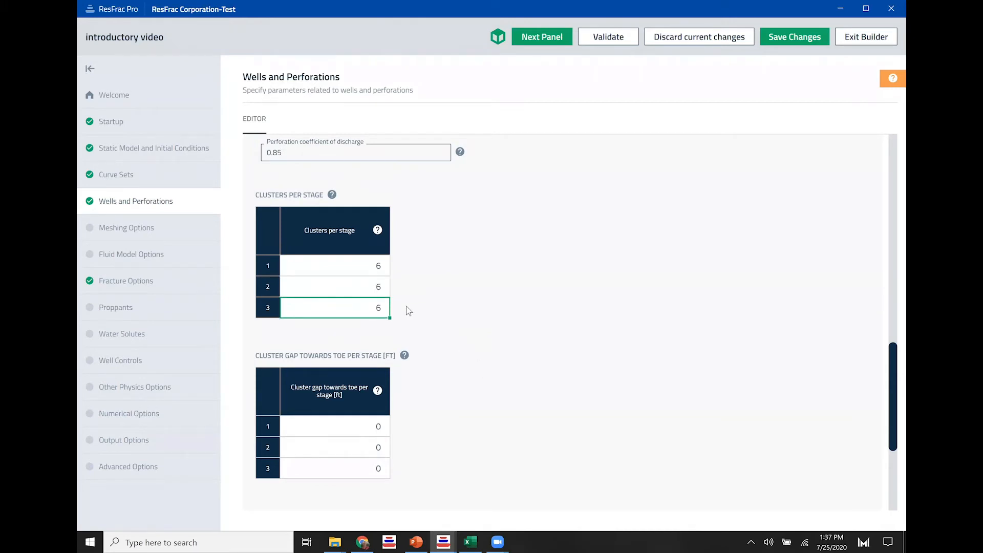
key(Up)
key(Up)
text(8)
key(Return)
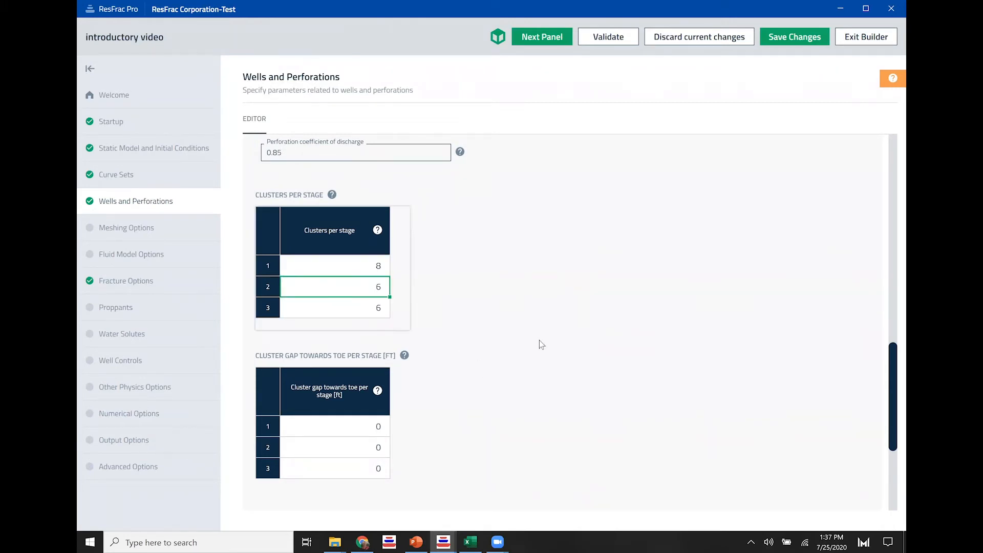
text(8)
key(Return)
click(539, 340)
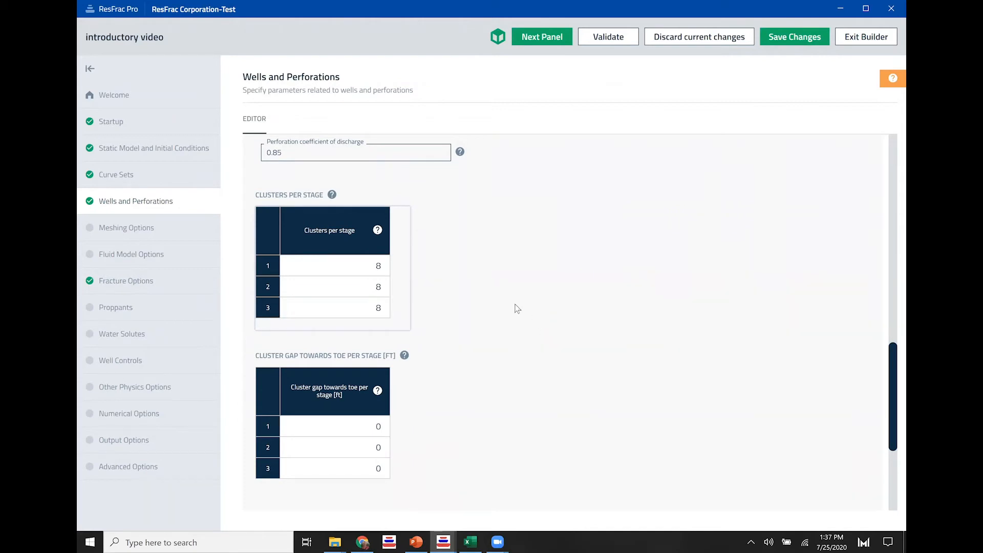
Set the cluster gap towards toe to 20 ft for each of Well_one's three stages.
scroll(512, 303, down, 3)
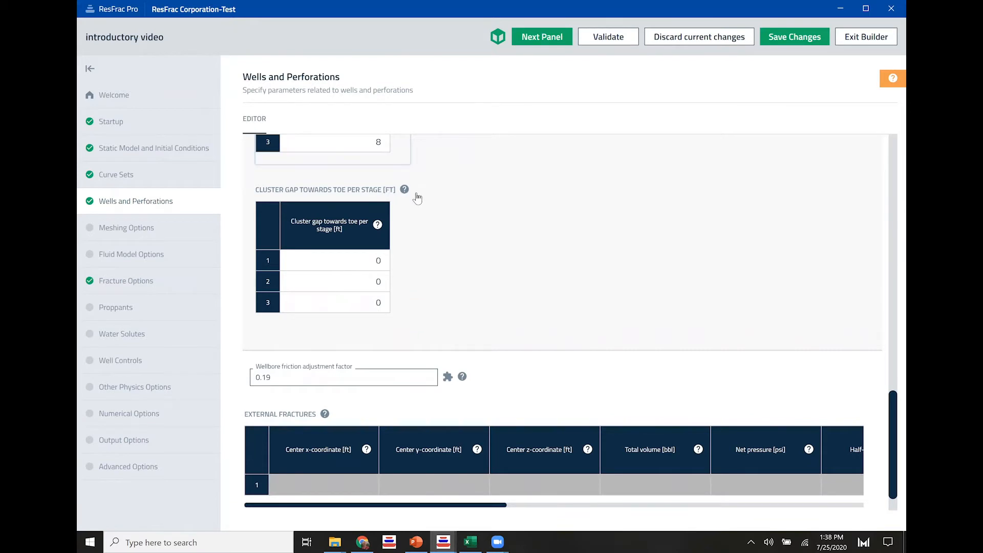
click(346, 262)
click(346, 284)
click(369, 304)
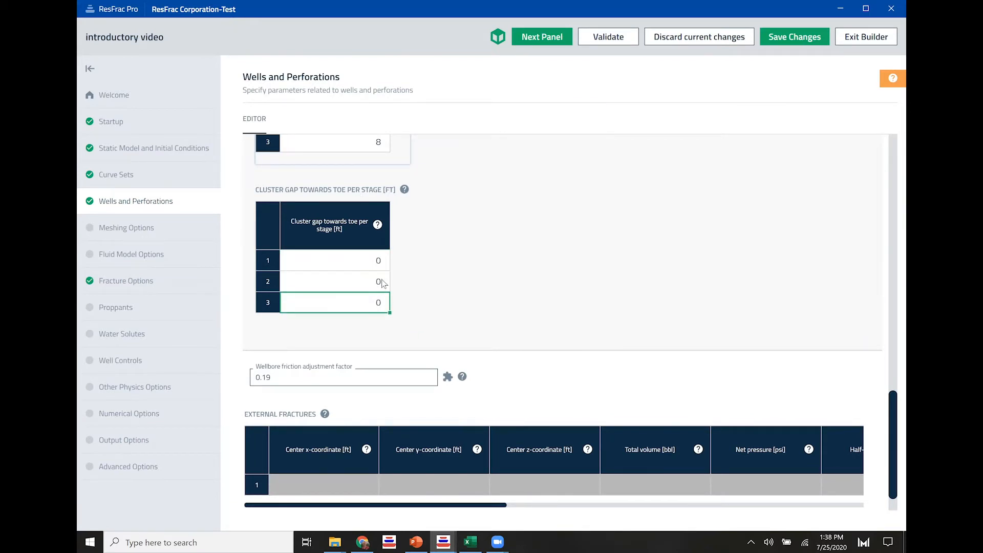
click(512, 262)
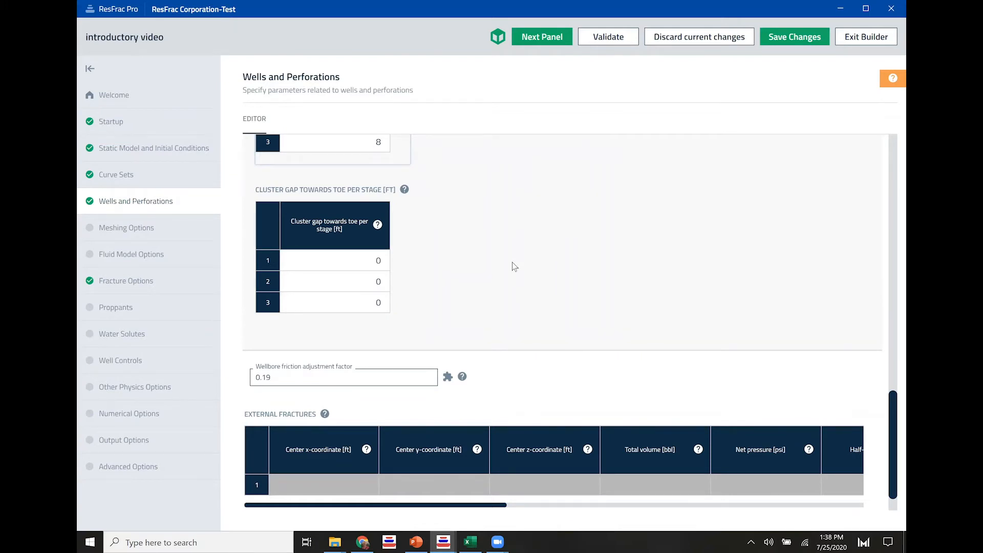
click(345, 270)
text(20)
key(Return)
text(20)
key(Return)
text(20)
key(Return)
click(544, 272)
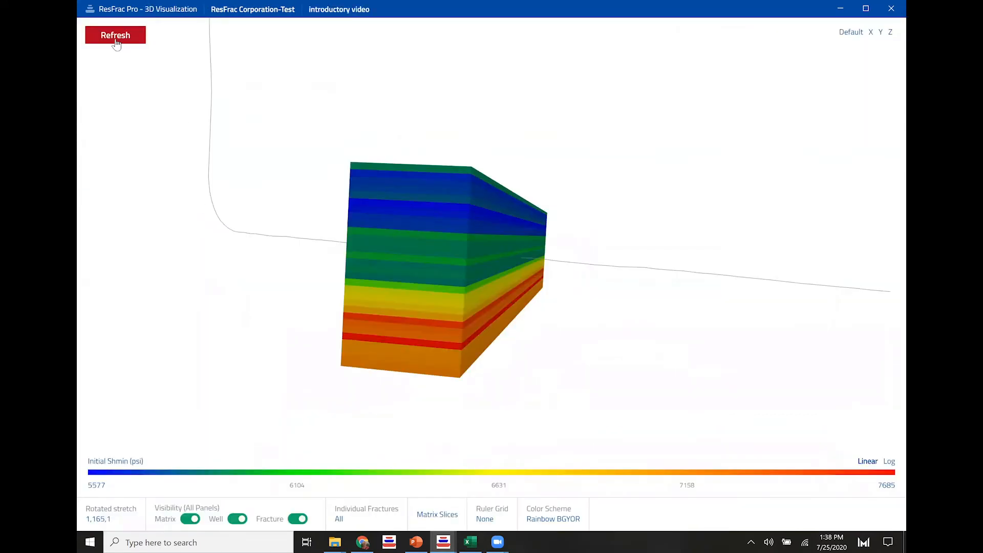
Refresh the 3D visualization, hide the matrix and show the perforations along the lateral.
click(116, 41)
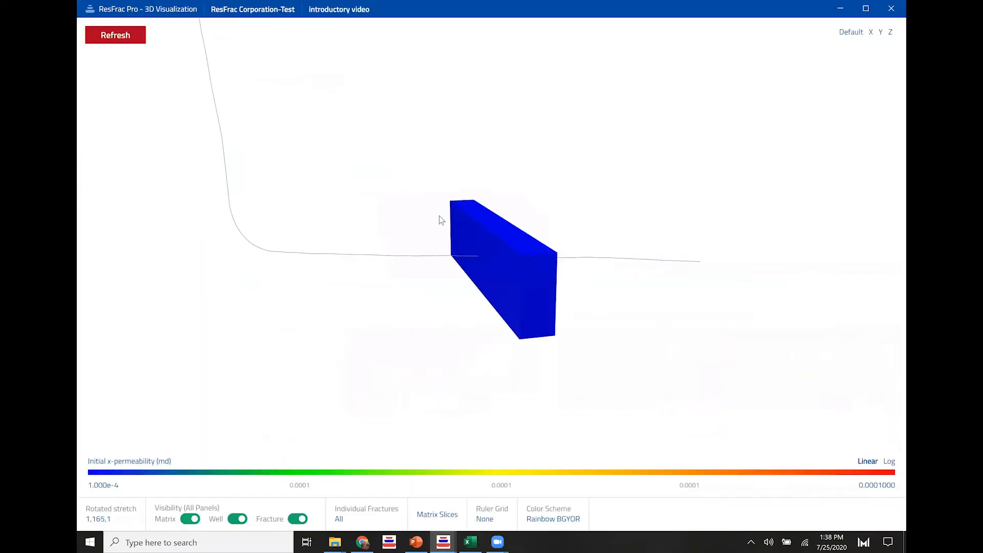
click(190, 519)
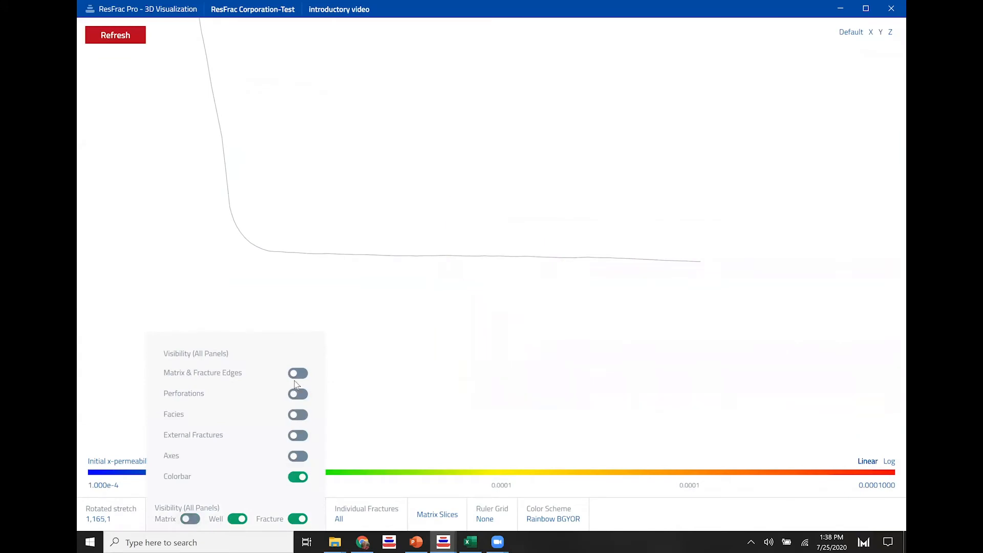
click(301, 395)
scroll(502, 280, up, 3)
scroll(502, 278, up, 5)
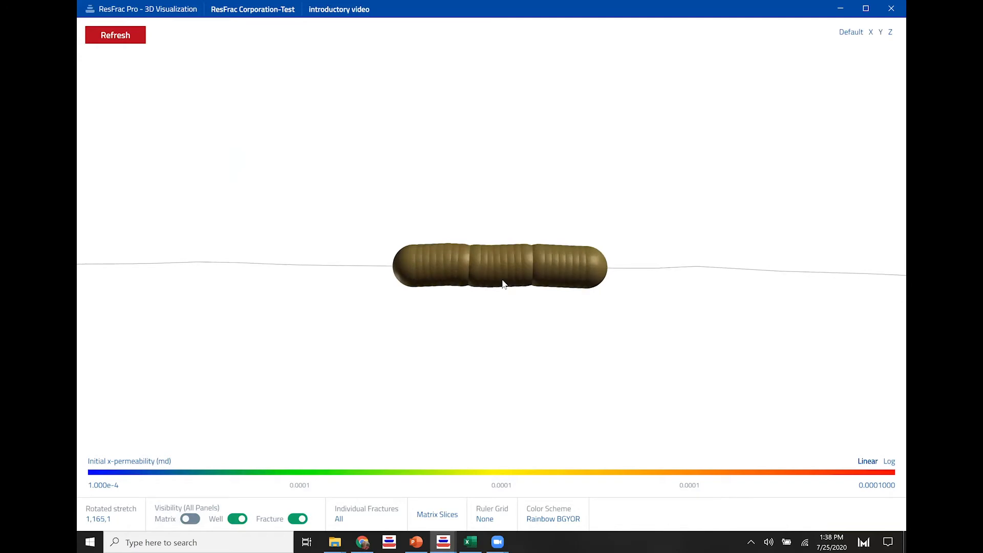
Apply a horizontal stretch of 10 to the 3D view and examine the spacing of the perforation clusters between stages.
click(106, 521)
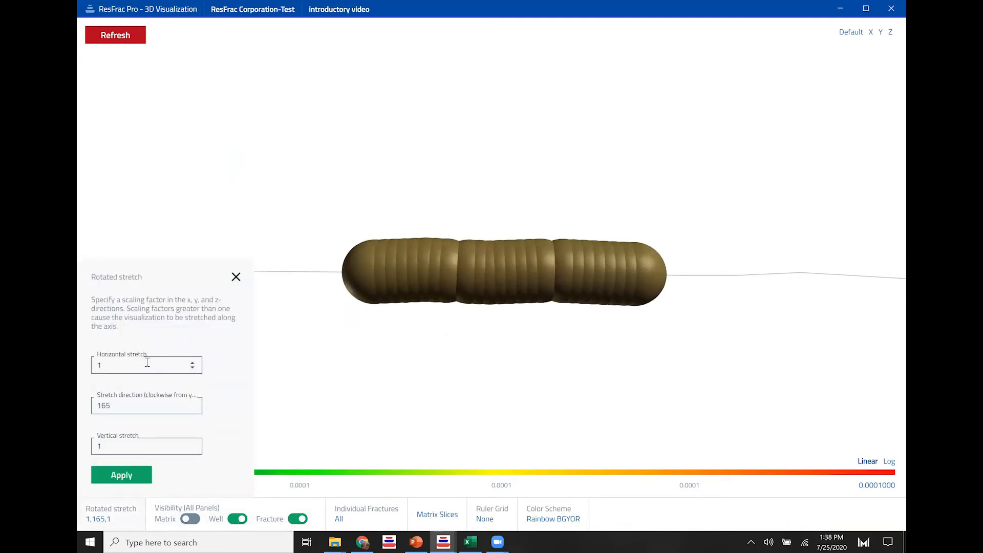
text(0)
click(116, 477)
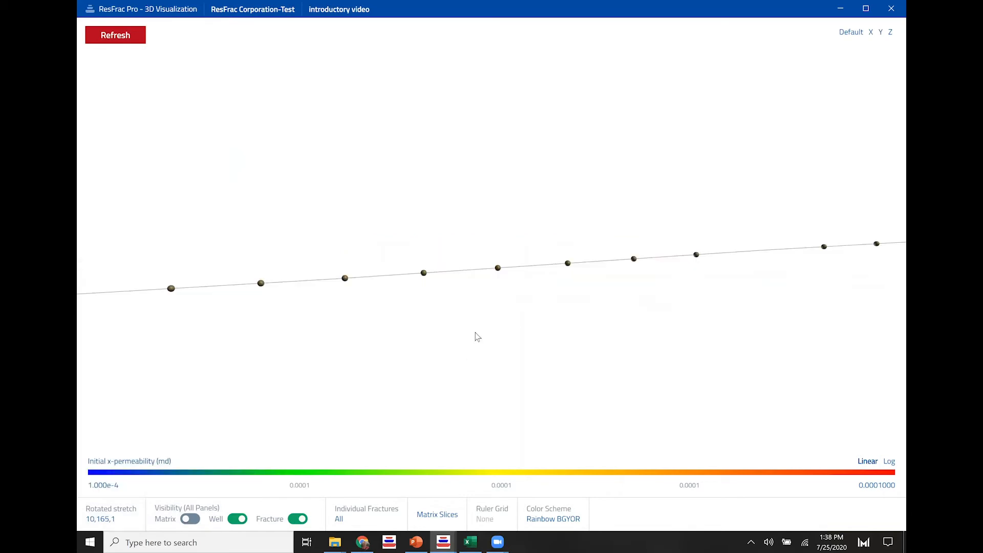
scroll(421, 345, down, 5)
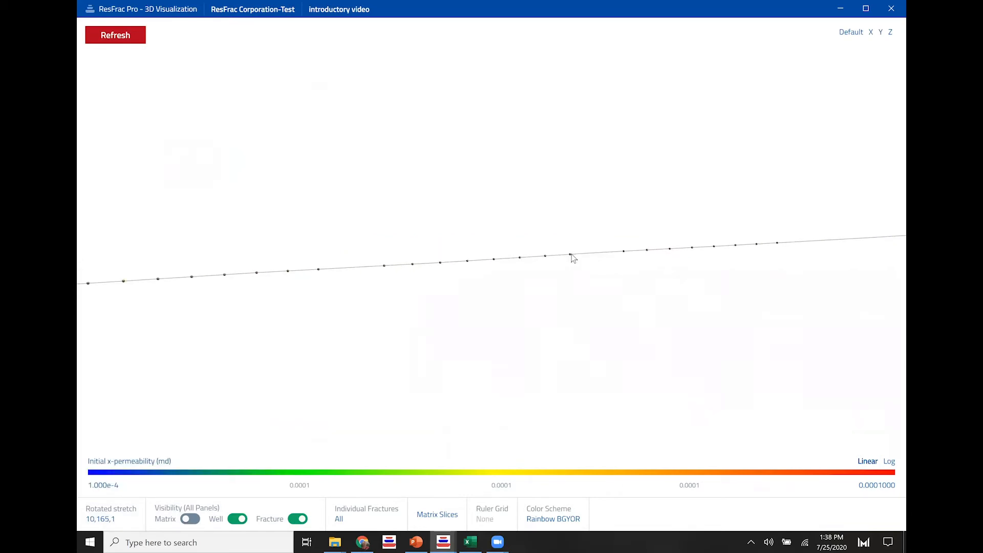
scroll(616, 281, up, 4)
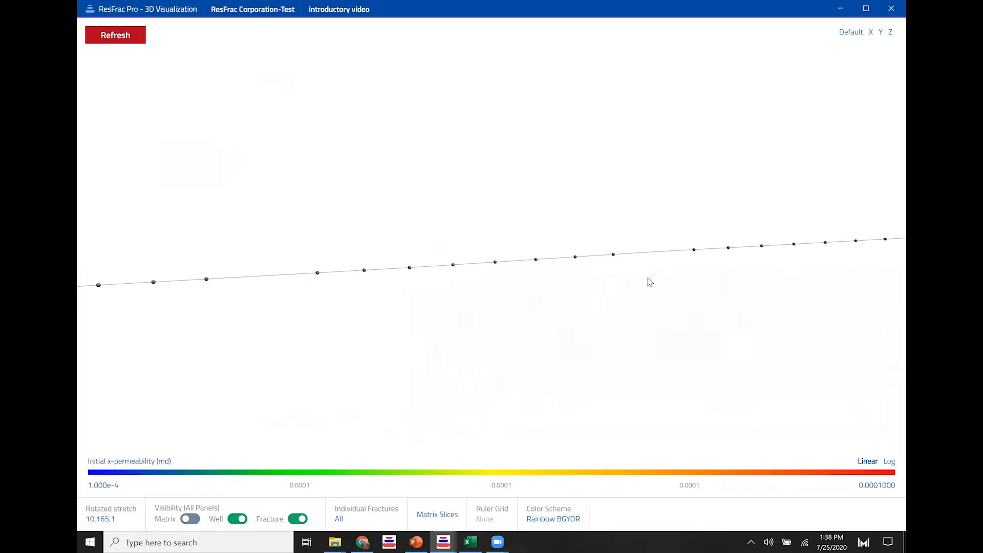
drag(416, 315, 409, 311)
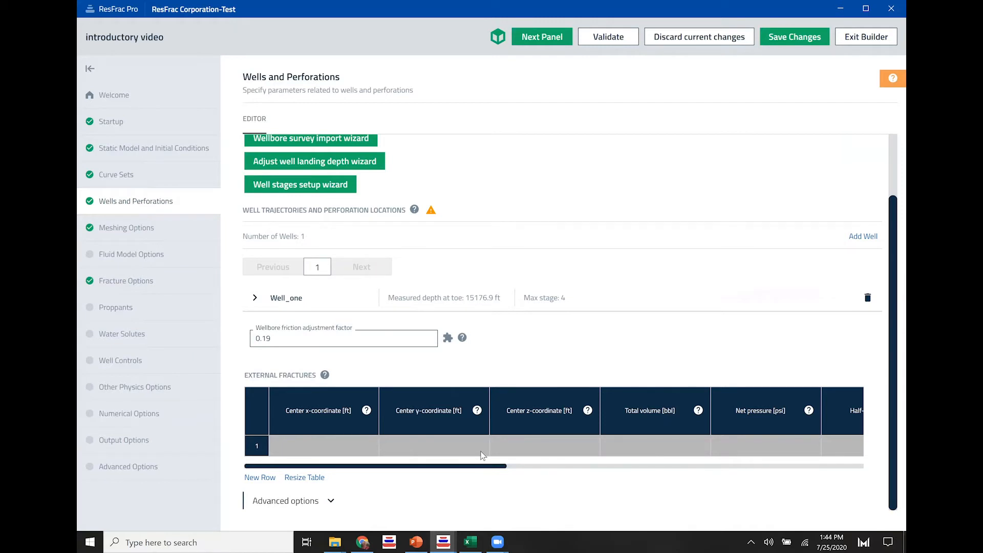
Switch to the PowerPoint presentation and read the slide on stage numbering and wells.
key(alt+Tab)
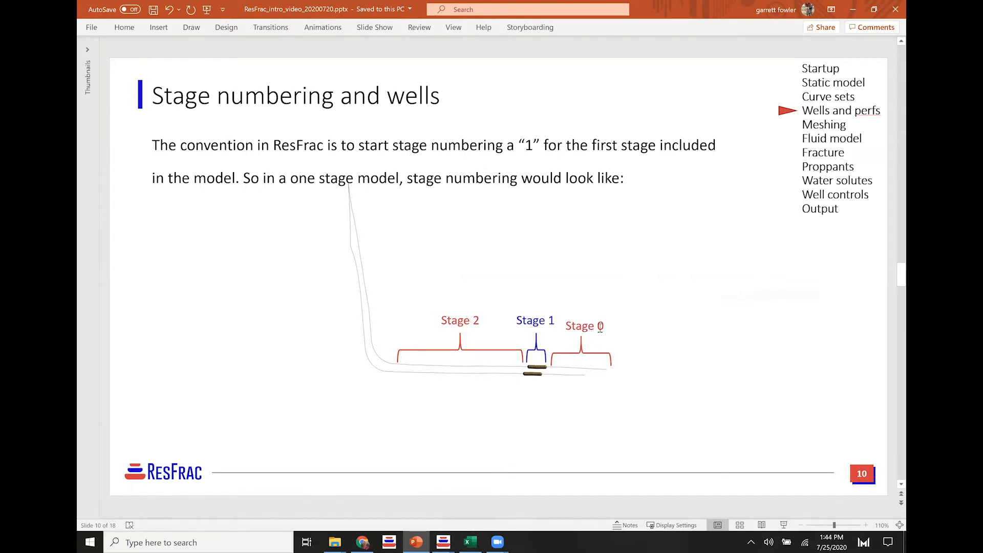
Return to the ResFrac Pro builder and examine the stage numbers along Well_one's vertices, from the heel to the vertices beyond stage 1.
key(alt+Tab)
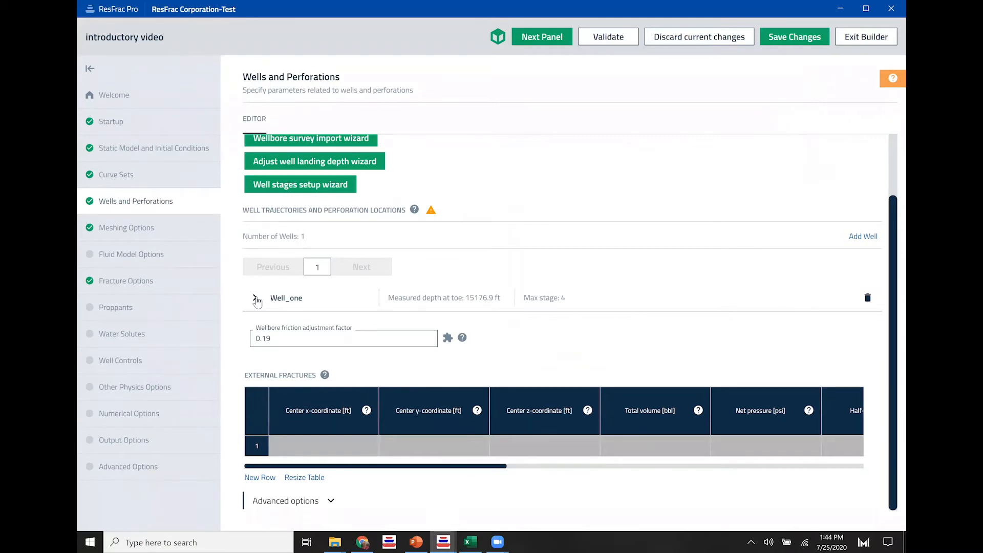
click(255, 298)
scroll(609, 322, down, 5)
drag(536, 423, 775, 416)
scroll(702, 308, up, 4)
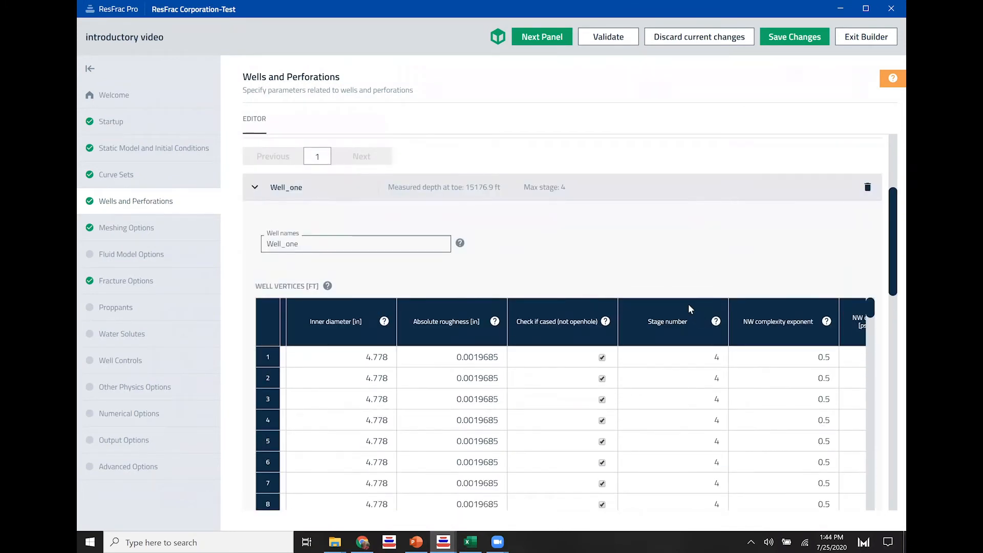
click(687, 308)
scroll(694, 281, down, 2)
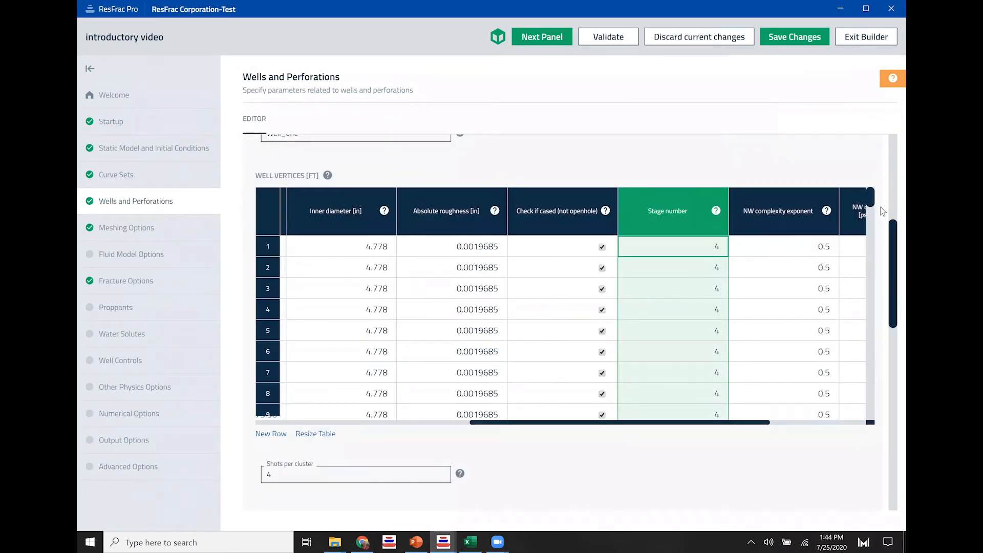
drag(871, 202, 858, 371)
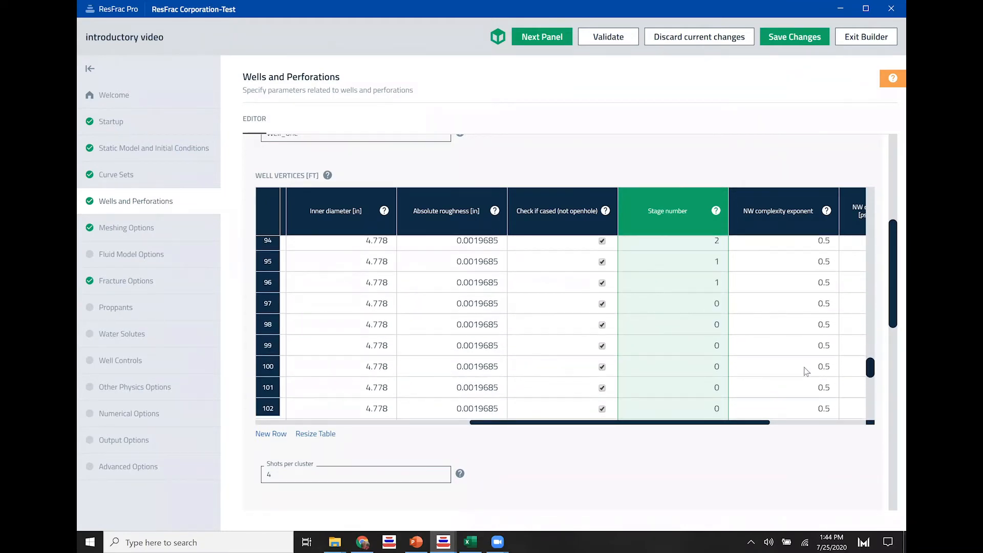
click(643, 307)
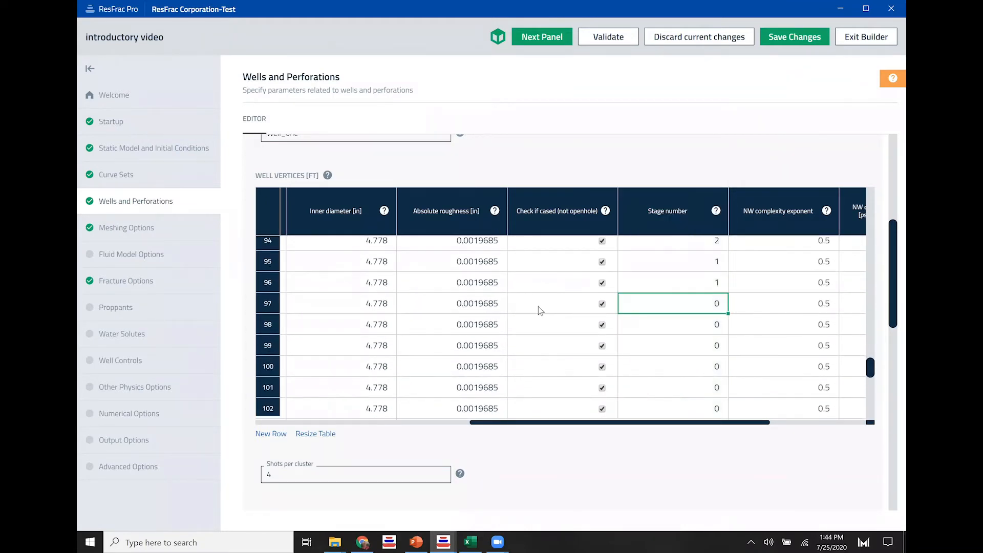
Copy the x, y and z locations of Well_one's vertex 98 into the center coordinates of the first external fracture.
click(268, 302)
drag(634, 425, 373, 438)
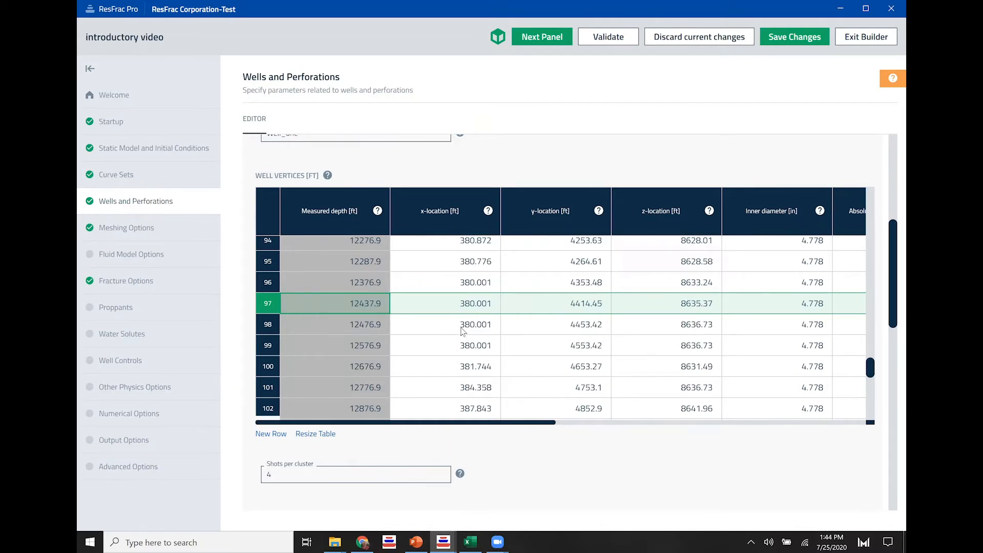
click(488, 331)
drag(488, 330, 670, 332)
key(ctrl+c)
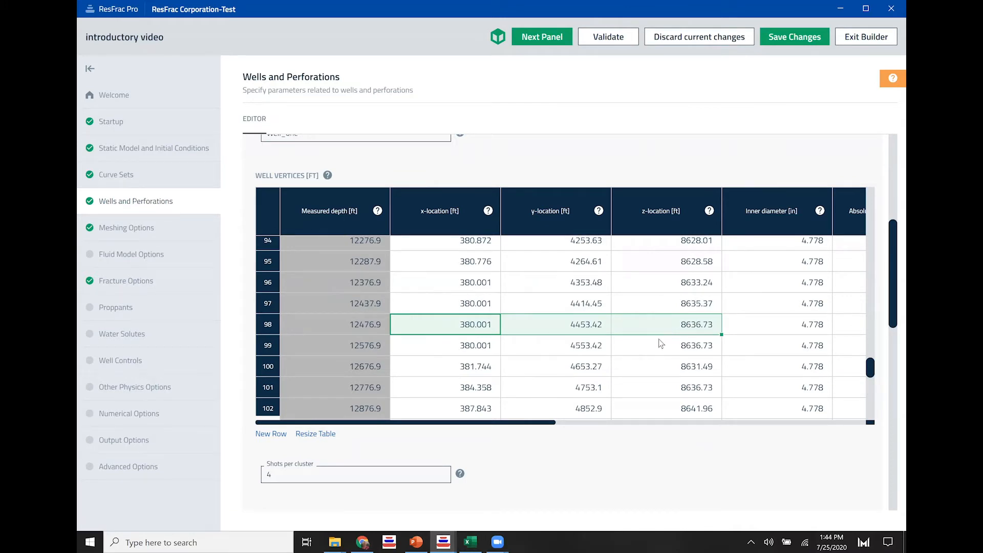
scroll(610, 435, down, 4)
scroll(607, 415, down, 9)
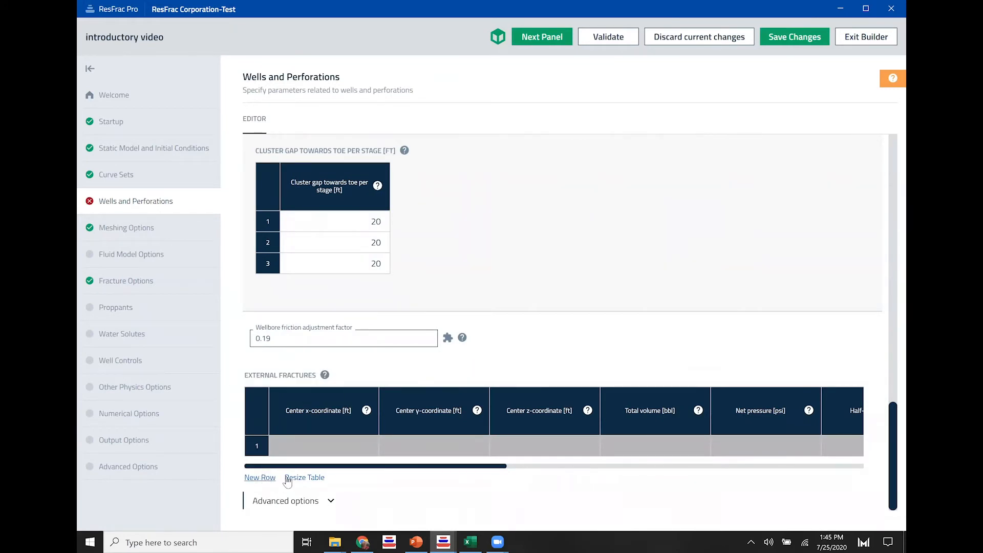
key(ctrl+v)
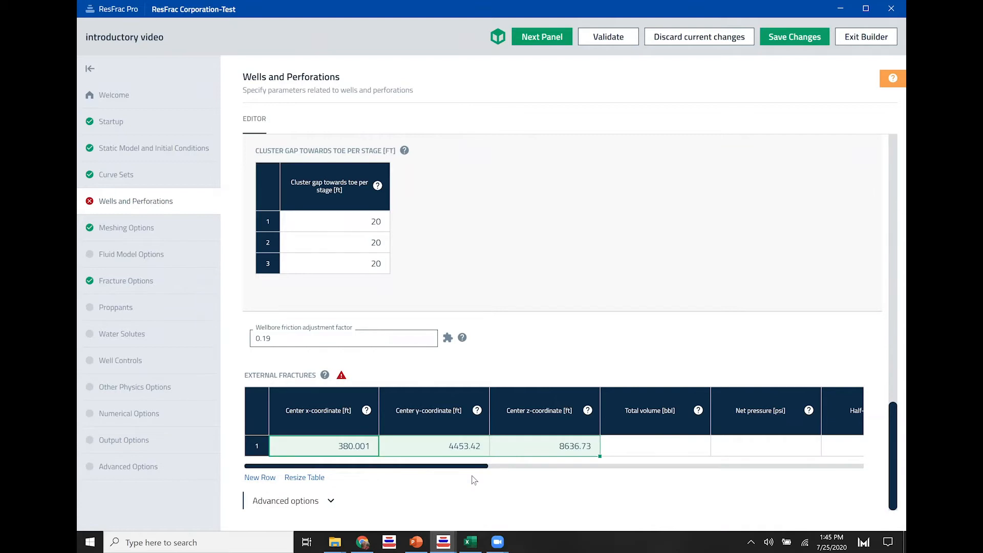
Set the external fracture's net pressure to 400 psi, leaving its total volume blank.
click(524, 454)
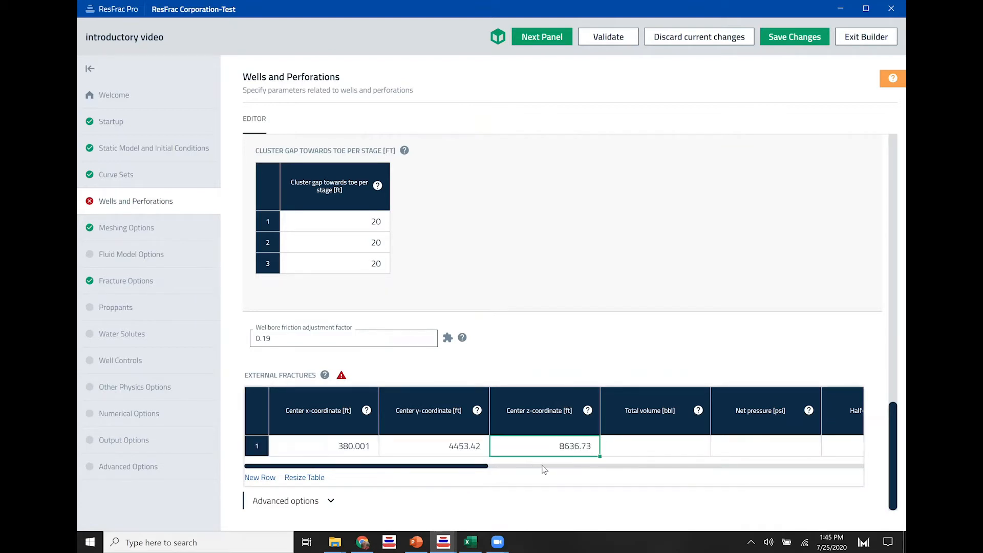
key(Right)
key(Right)
key(Right)
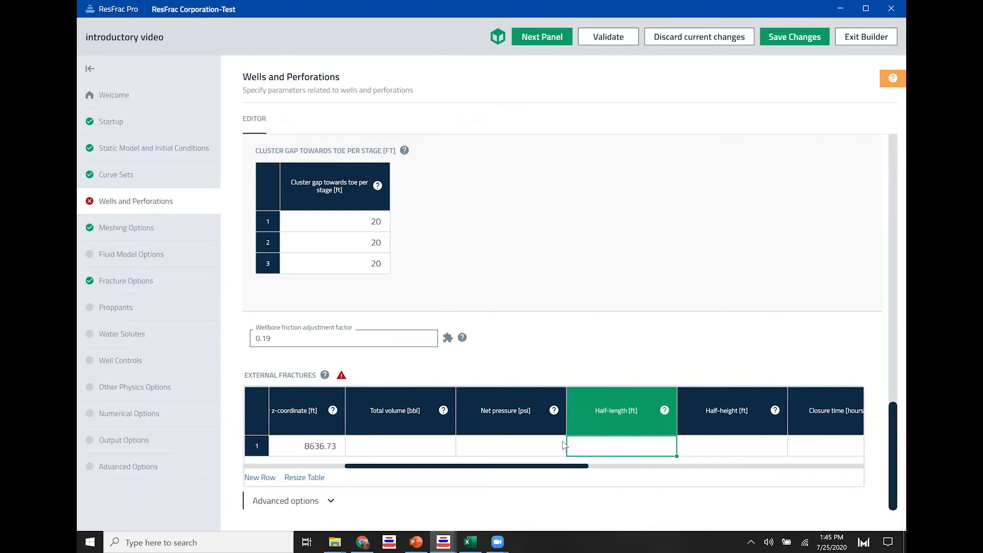
click(397, 414)
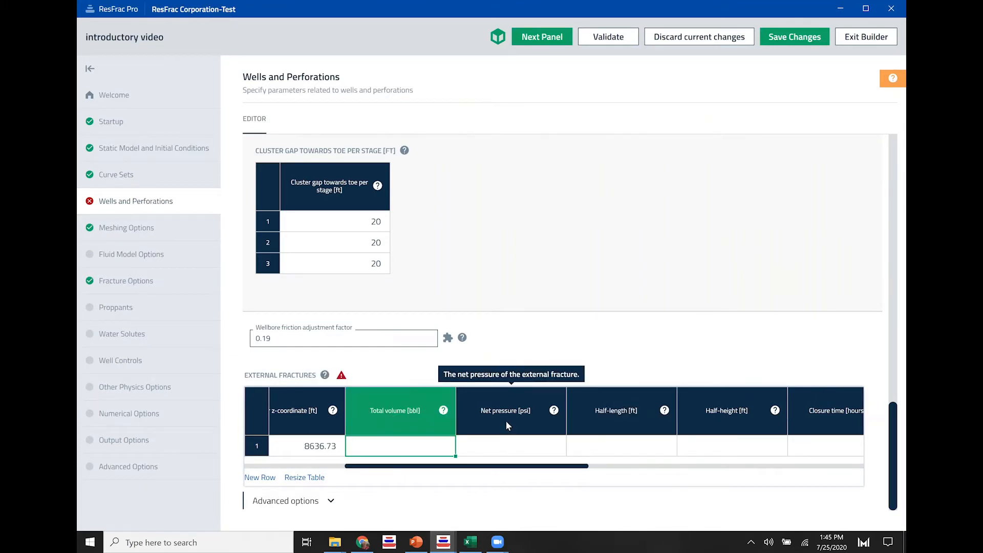
click(506, 446)
text(400)
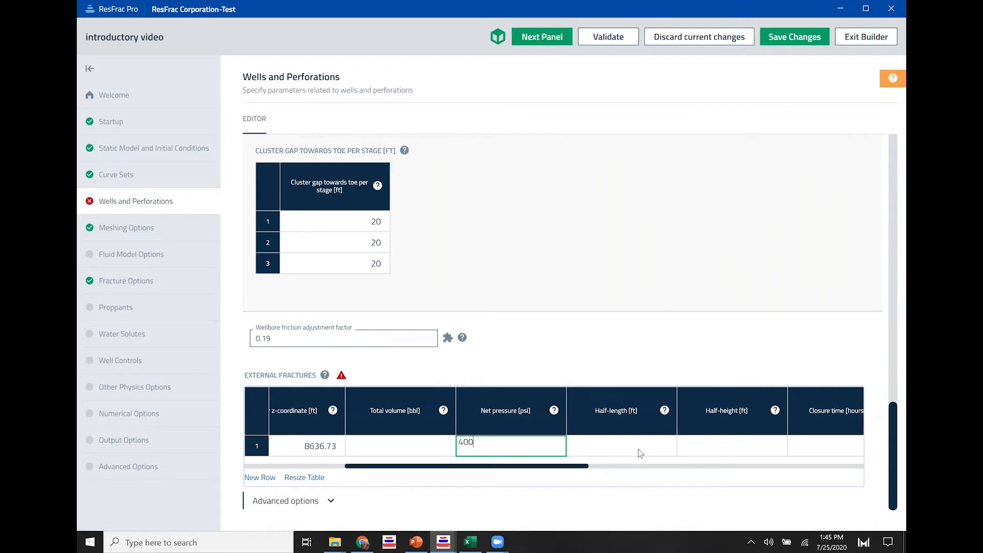
Give the external fracture a half-length of 500 ft and a half-height of 250 ft.
click(634, 448)
drag(613, 472, 648, 472)
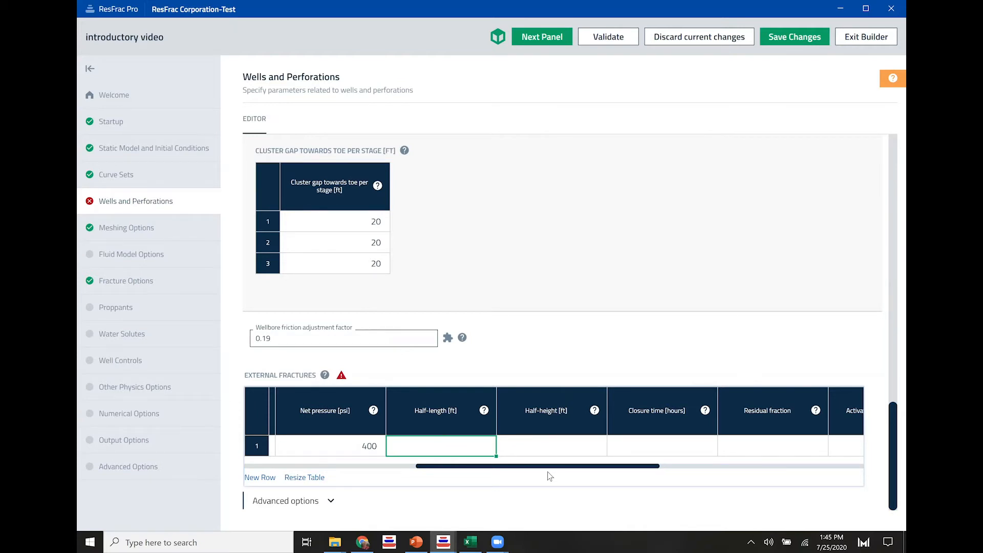
text(500)
key(Tab)
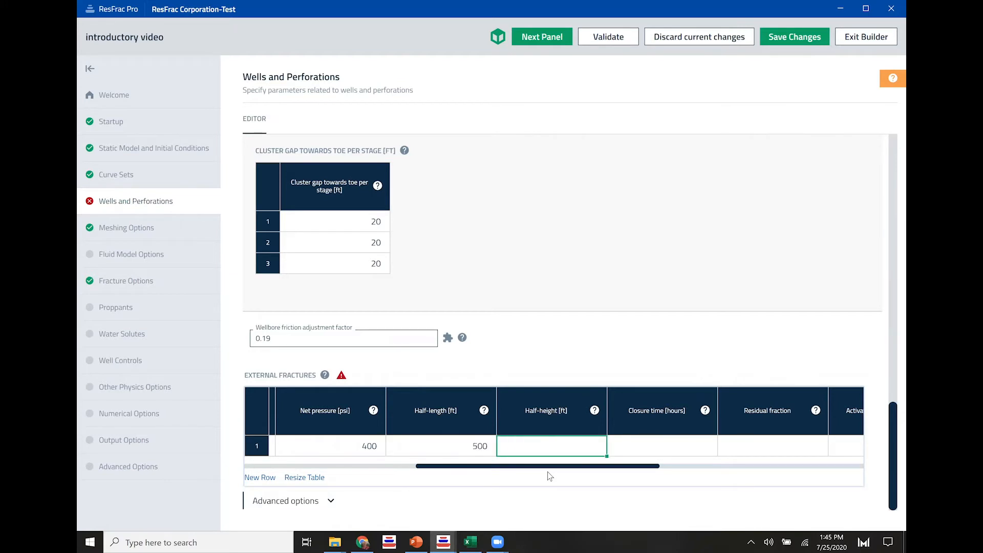
text(250)
key(Tab)
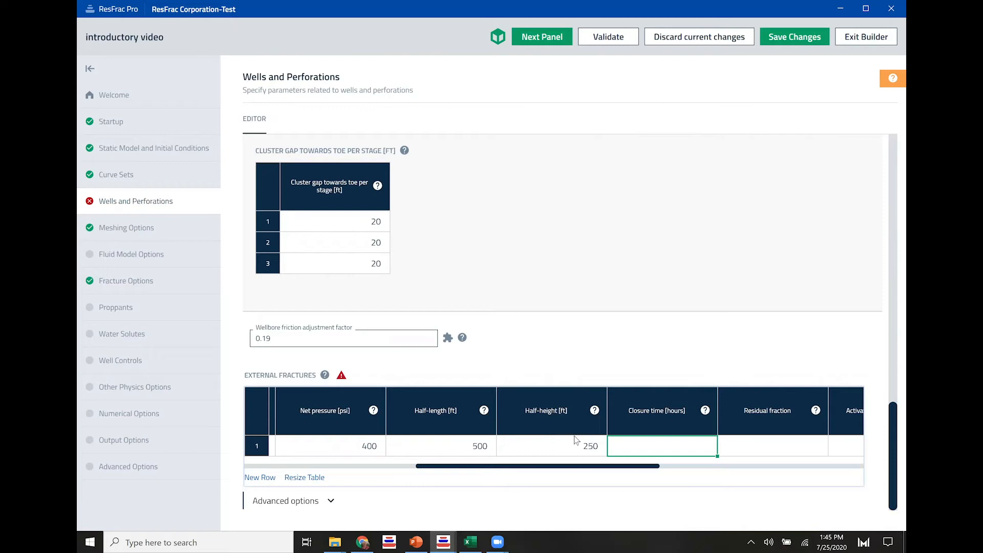
Set the external fracture's closure time to 2 hours and its residual fraction to 0.25.
scroll(551, 470, right, 5)
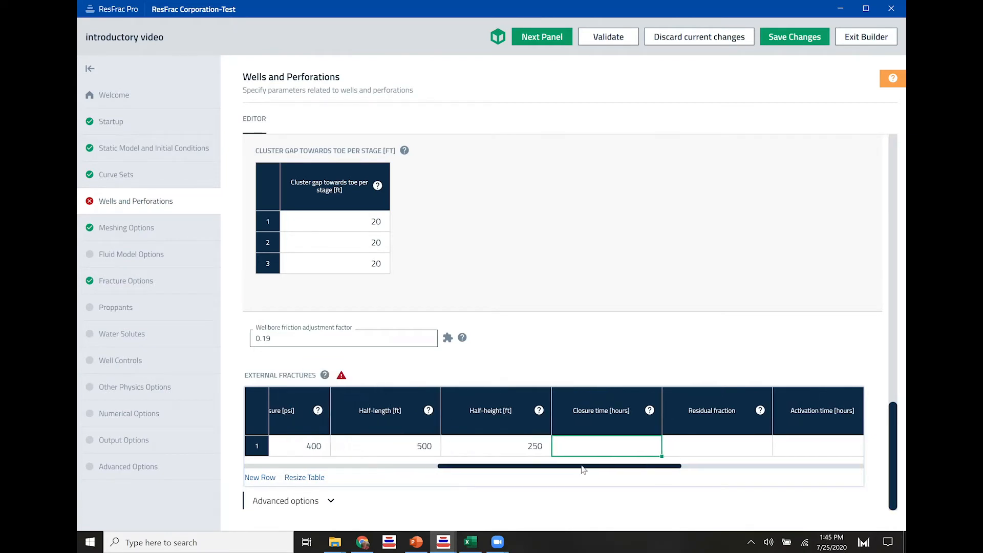
mouse_move(551, 414)
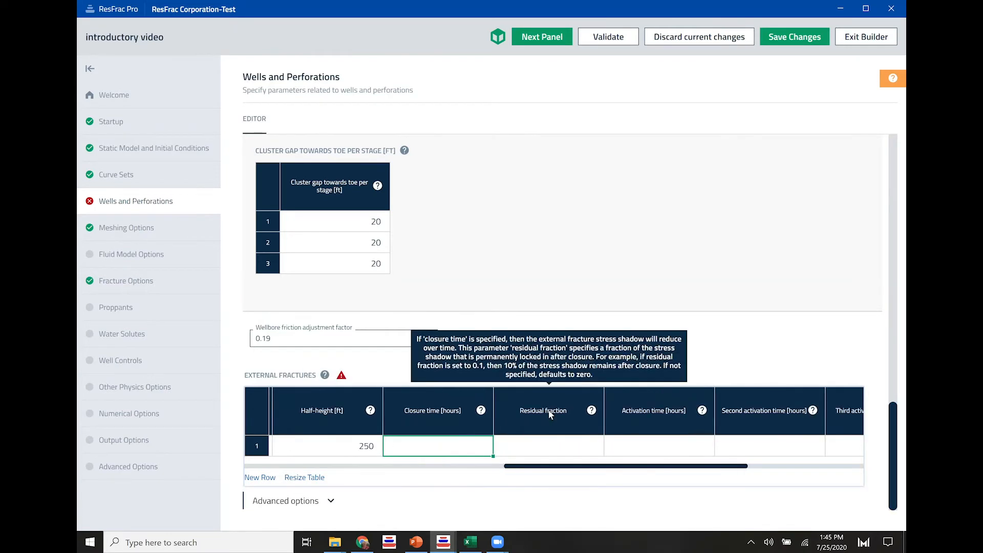
drag(603, 467, 500, 467)
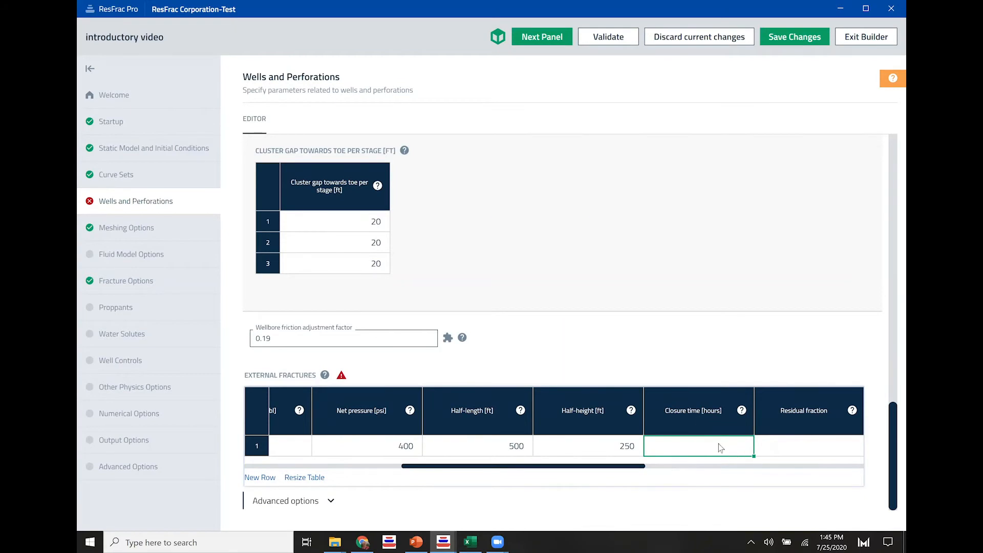
text(2)
key(Tab)
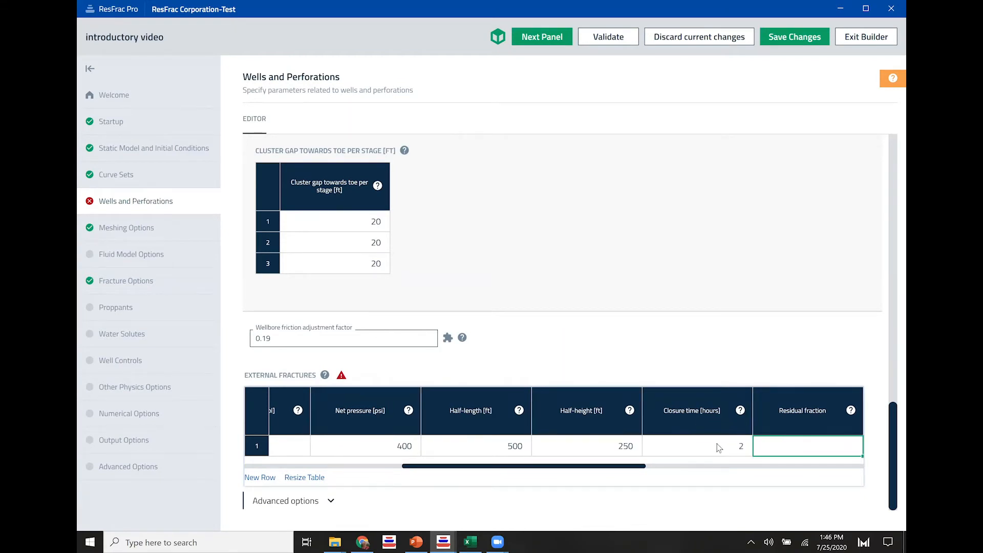
text(.25)
key(Tab)
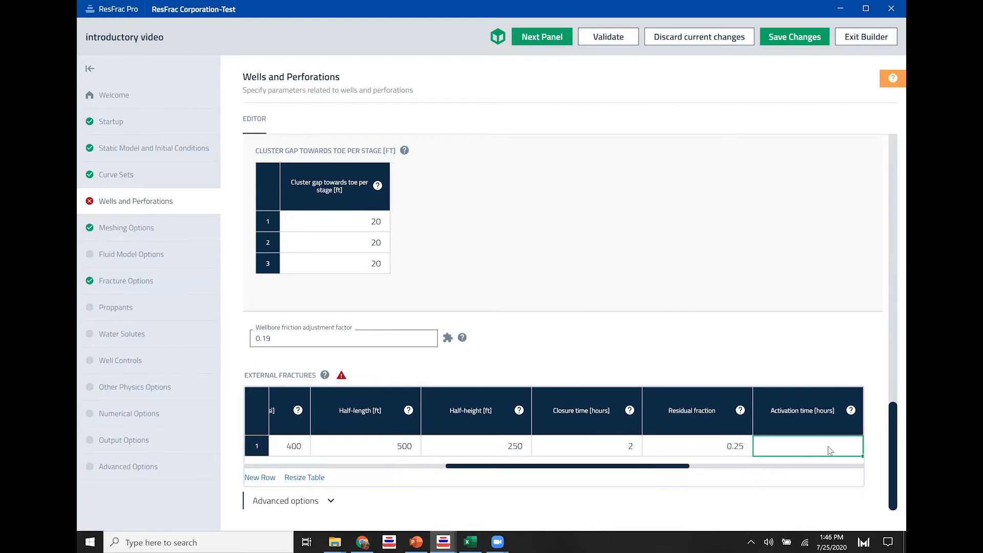
Examine the external fracture's activation time columns and read the explanation of the first activation time.
drag(649, 468, 760, 468)
drag(526, 414, 821, 419)
mouse_move(741, 467)
mouse_down()
mouse_move(761, 468)
mouse_move(727, 470)
mouse_up()
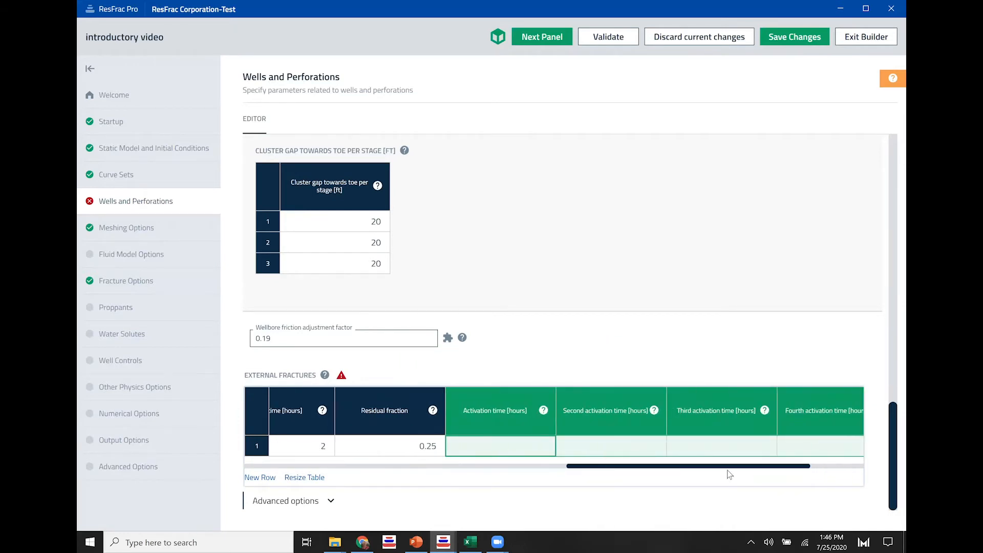
mouse_move(480, 429)
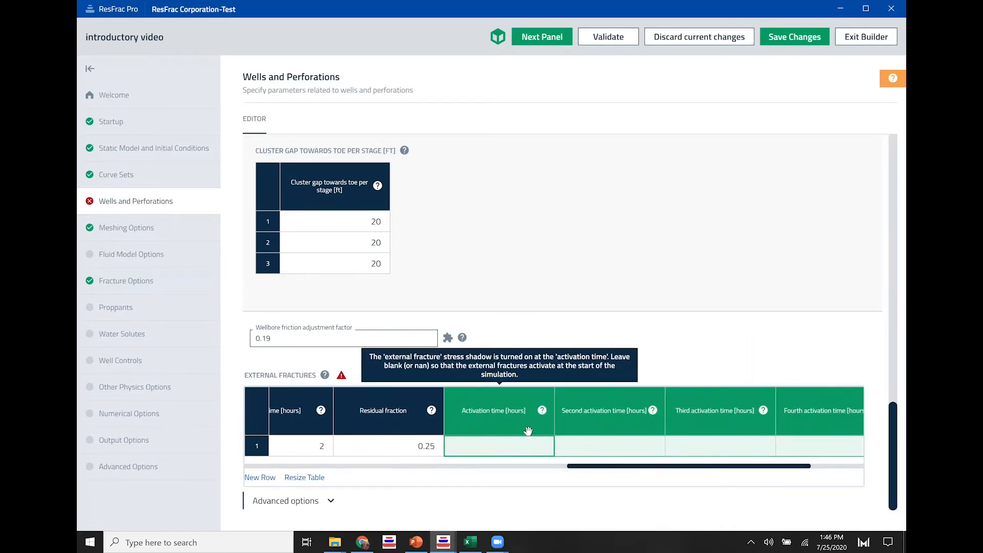
drag(647, 470, 678, 461)
Go to the Meshing Options, read the PowerPoint slide on the three non-conforming meshes, and return to ResFrac Pro.
click(581, 369)
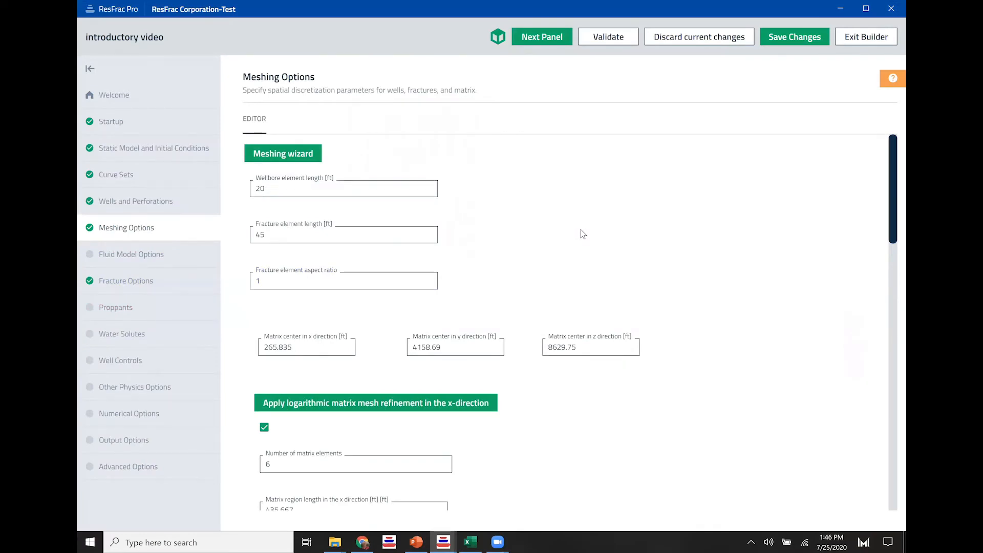
key(alt+Tab)
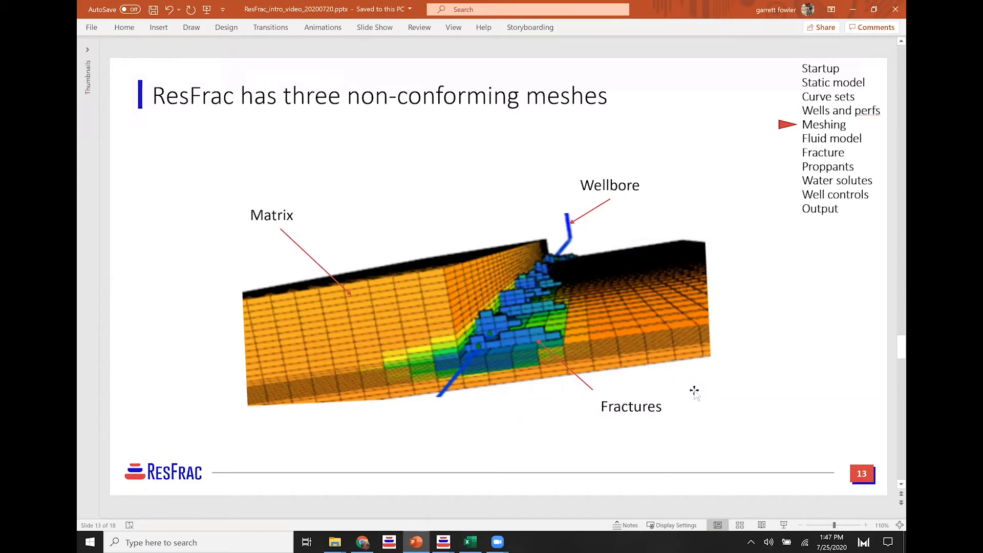
key(alt+Tab)
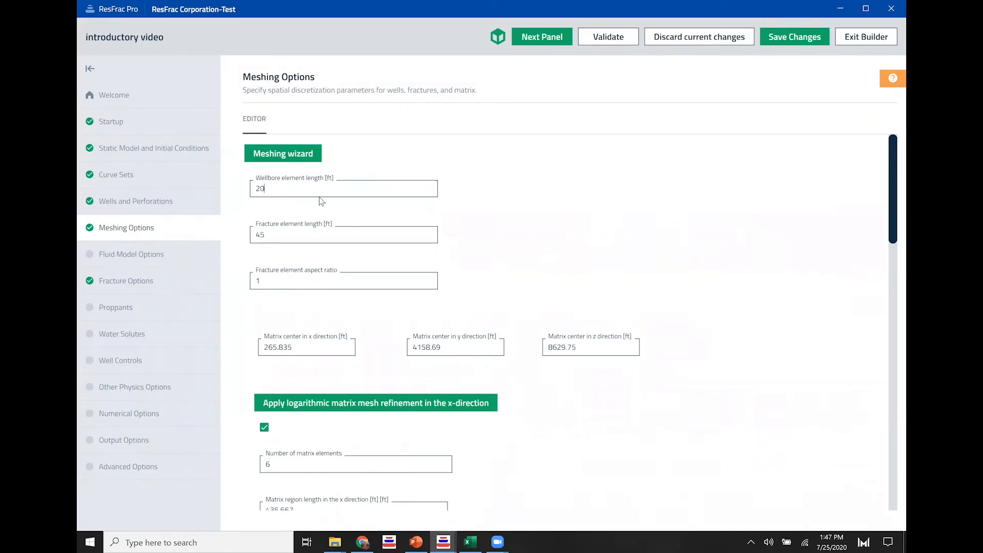
Set the wellbore element length to 15 ft and the fracture element length to 75 ft.
double_click(264, 189)
click(294, 190)
key(ctrl+a)
text(15)
drag(256, 235, 266, 235)
text(75)
key(Tab)
Set the fracture element aspect ratio to 2 and go on to the matrix region center coordinates.
click(276, 281)
double_click(263, 280)
drag(277, 235, 251, 239)
drag(268, 282, 255, 284)
text(2)
key(Tab)
key(Tab)
key(Tab)
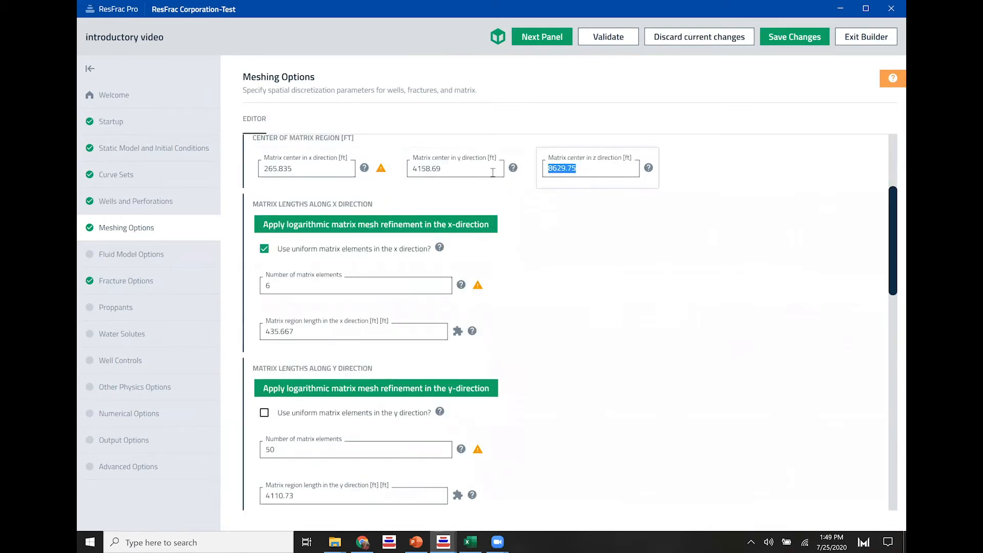
Set the number of matrix elements in the x direction to 24.
click(290, 169)
click(585, 235)
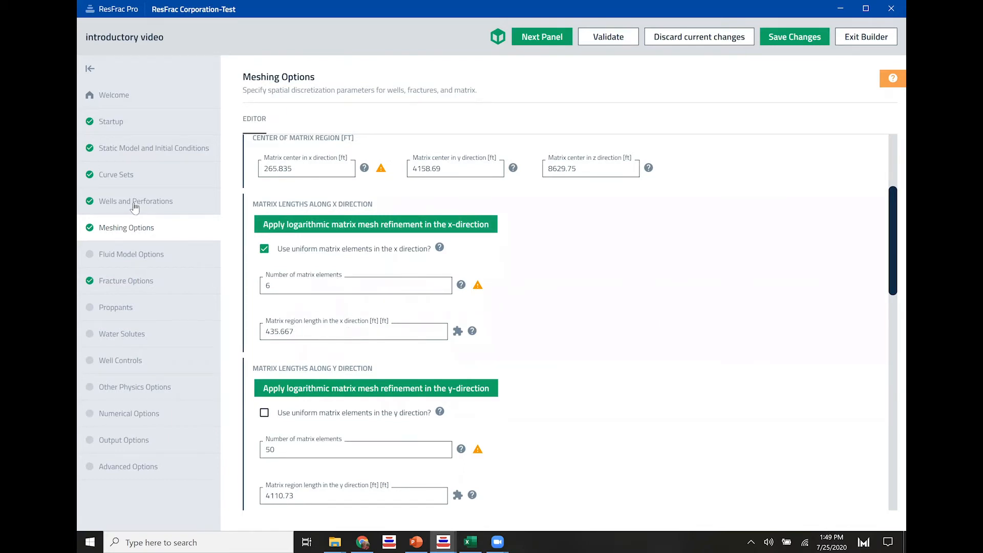
click(361, 283)
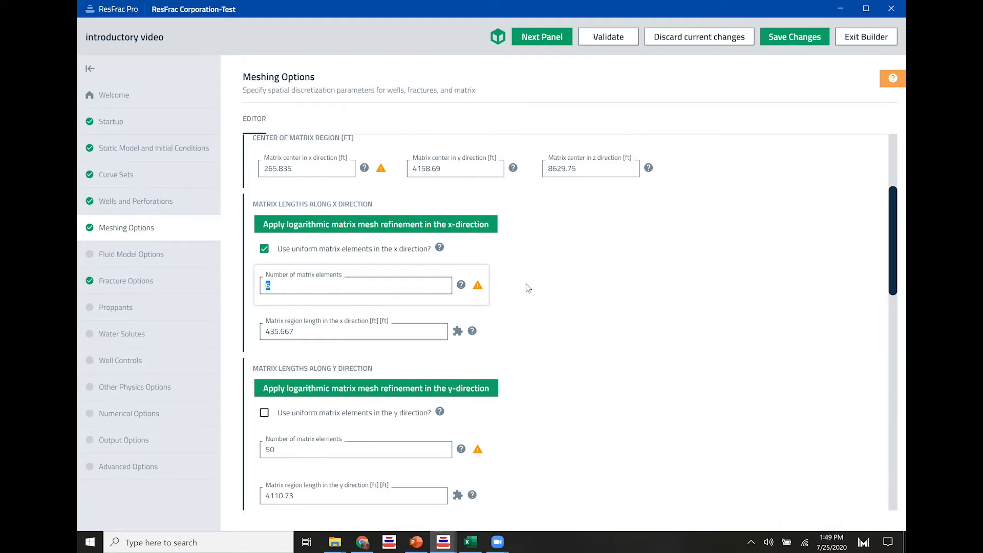
text(24)
key(Tab)
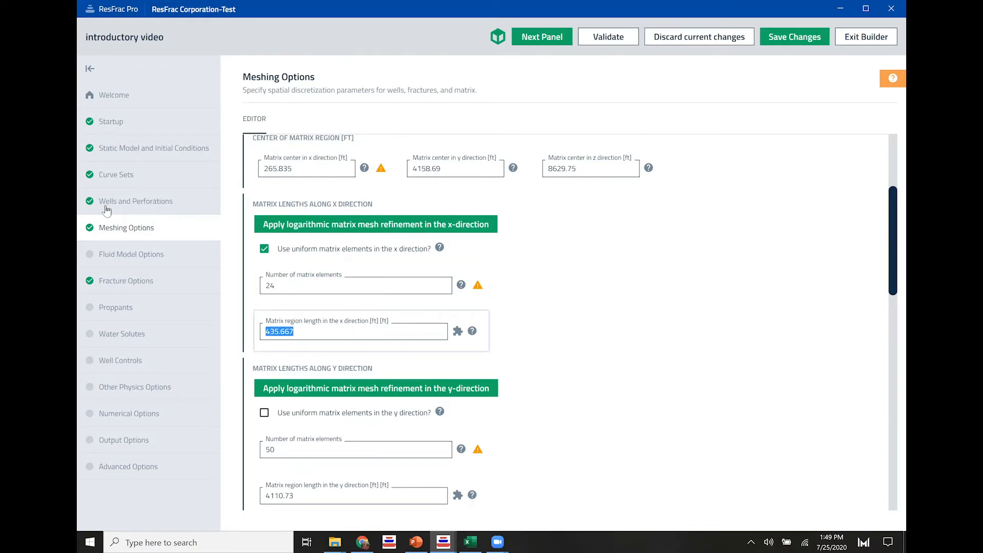
Review the matrix element count and region length in the y direction, and enable uniform matrix elements for that direction.
scroll(592, 299, down, 5)
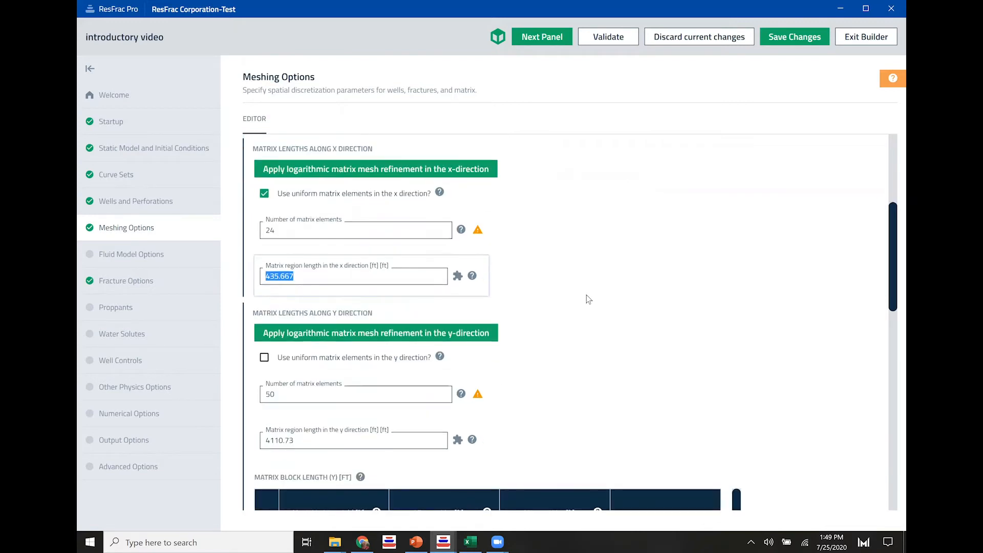
scroll(389, 211, up, 1)
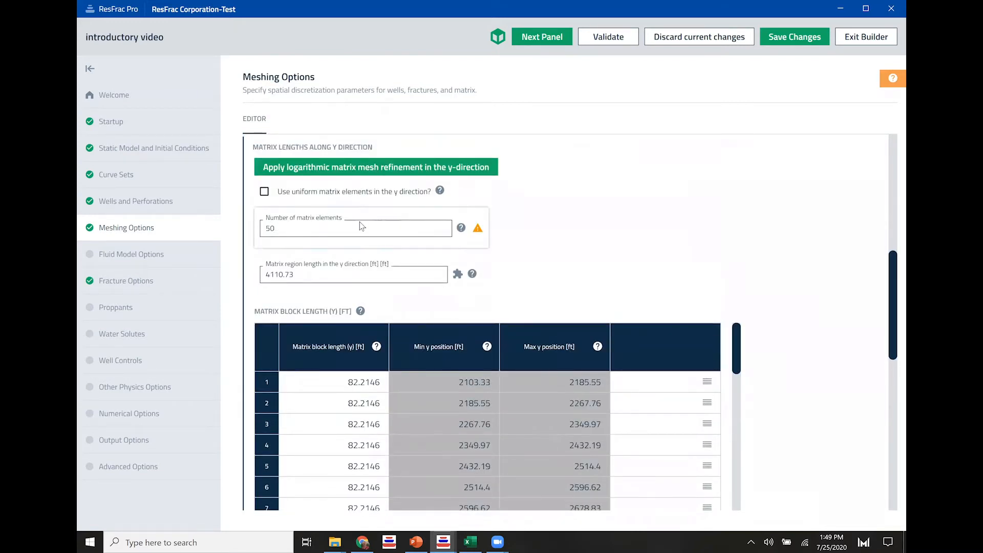
drag(288, 227, 248, 228)
click(551, 214)
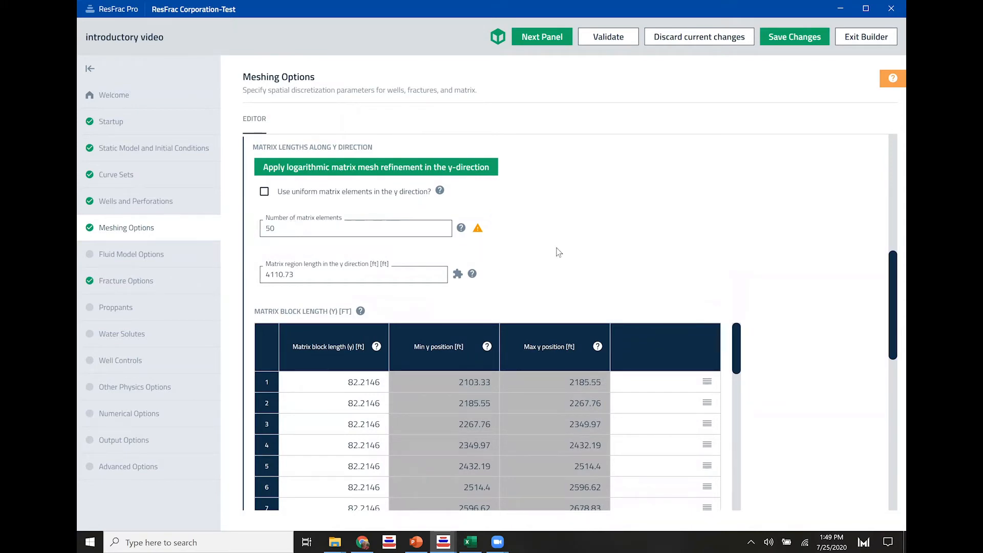
drag(304, 278, 250, 277)
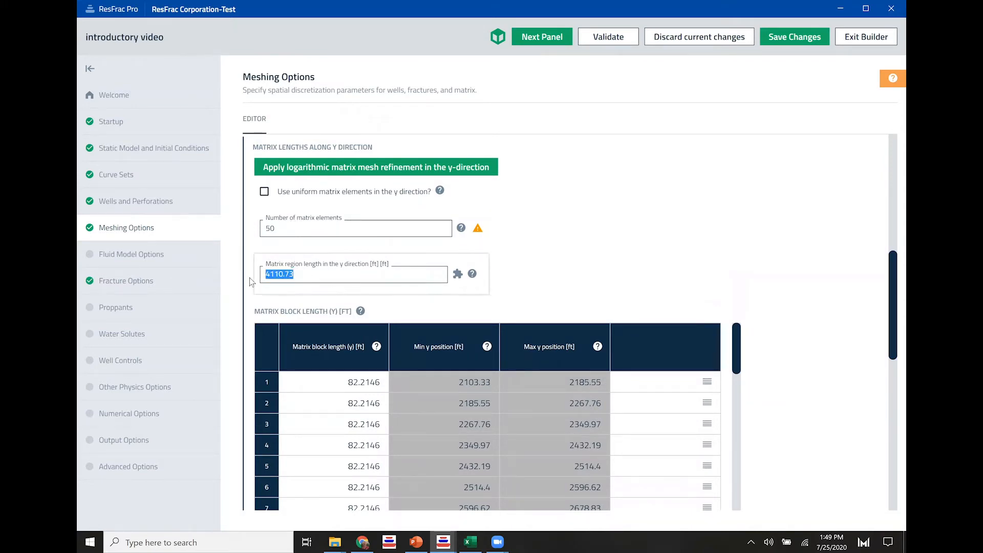
click(585, 240)
drag(306, 274, 257, 274)
click(264, 191)
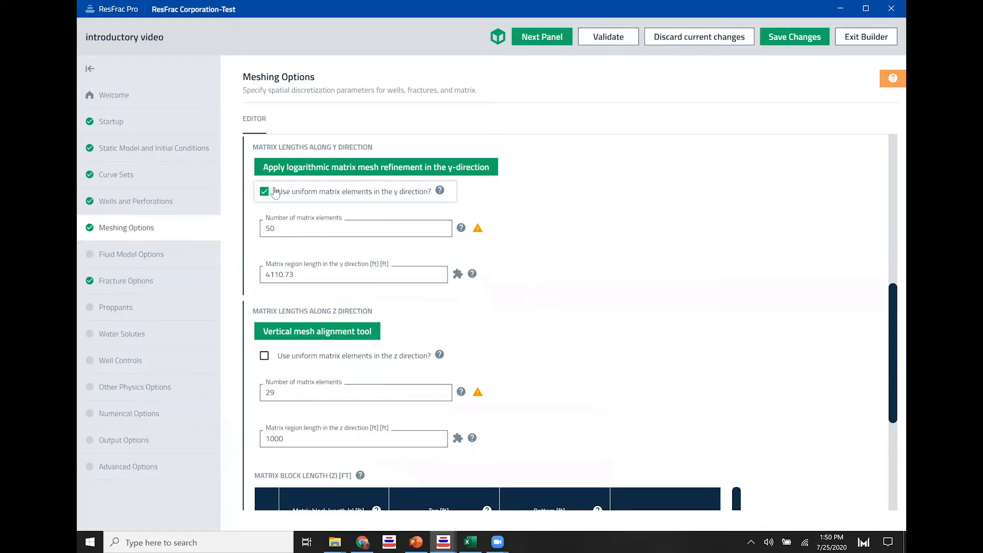
Set the matrix region length in the y direction to 1800 ft.
double_click(296, 275)
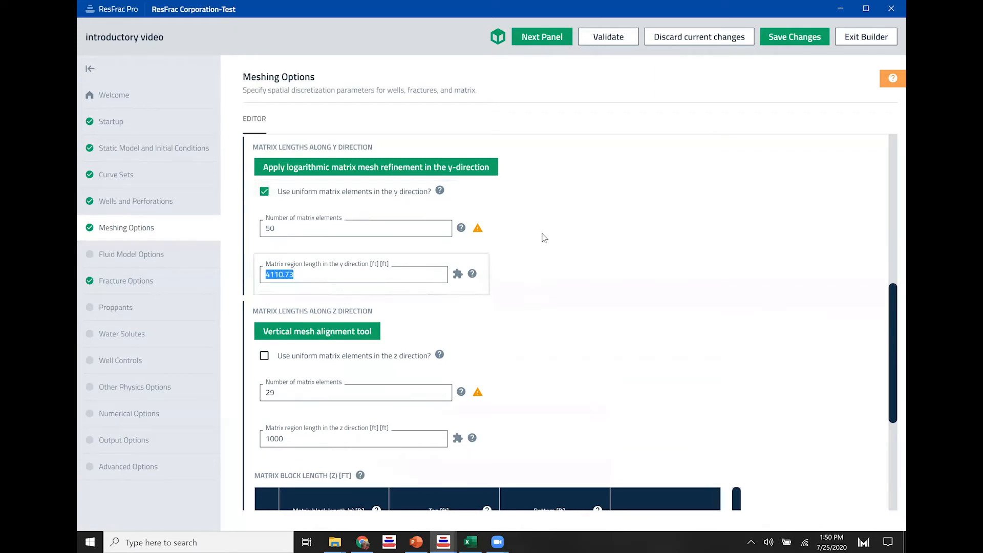
text(18)
click(592, 236)
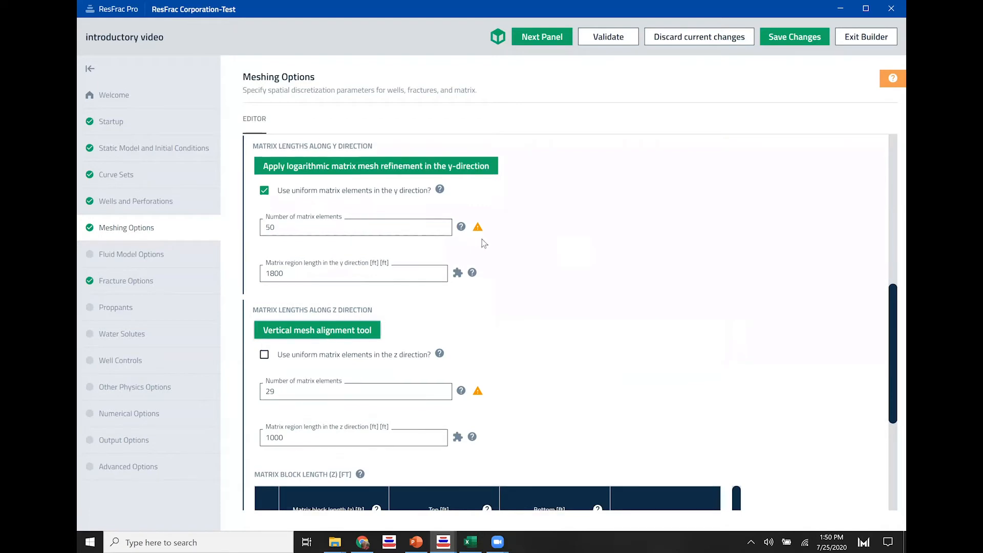
In the vertical mesh alignment tool, set the matrix top to 7500 ft and the matrix bottom to 9000 ft.
scroll(479, 240, down, 3)
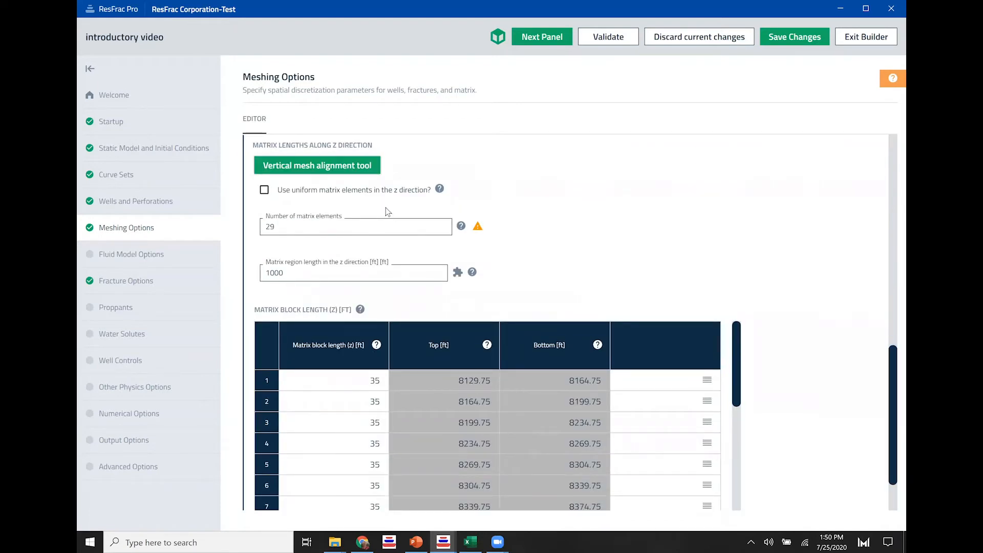
click(316, 169)
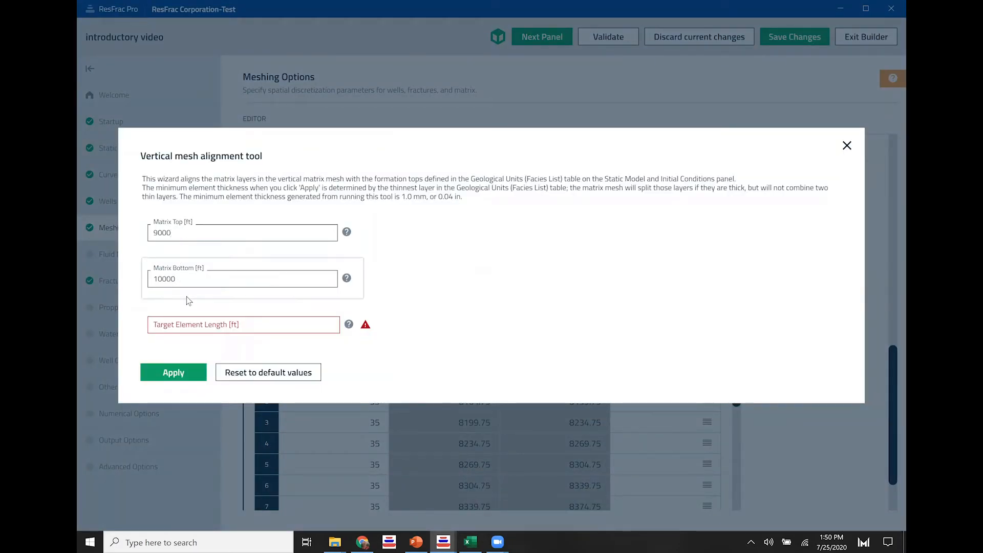
click(214, 324)
double_click(159, 234)
text(7500)
double_click(185, 280)
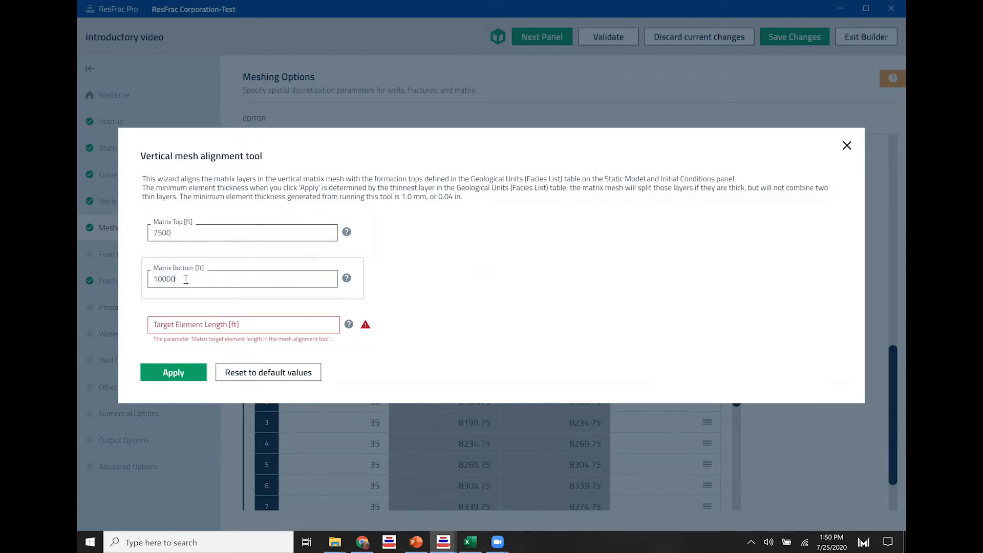
text(9000)
Set the target element length to 50 ft and apply the vertical mesh alignment to the z-direction matrix elements.
click(214, 324)
text(50)
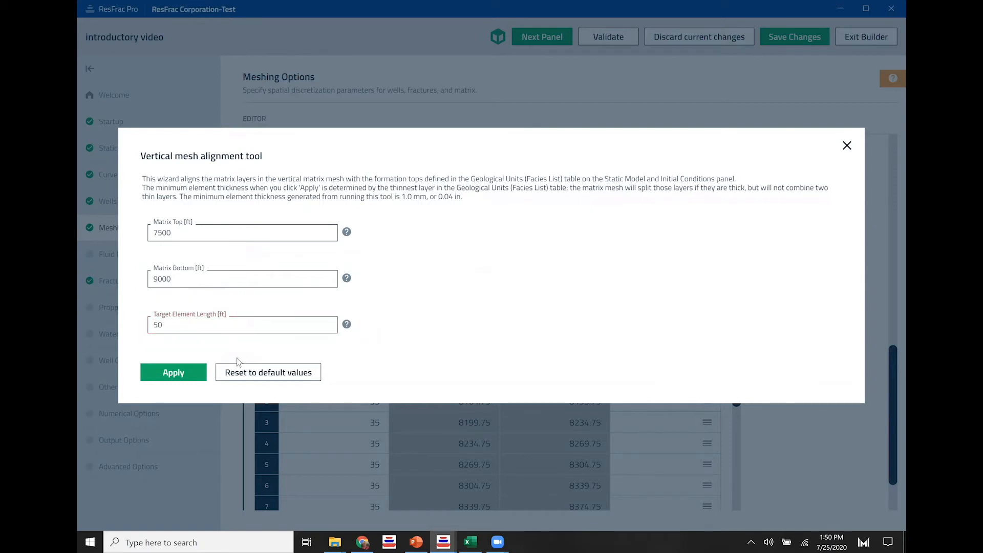
click(169, 373)
scroll(681, 200, down, 2)
scroll(414, 343, down, 15)
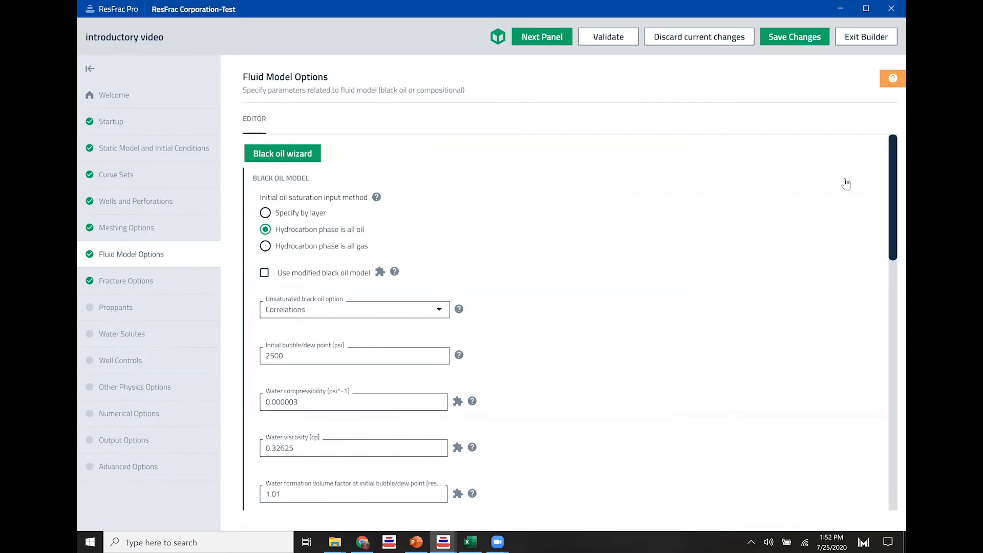
Review the black oil model settings in the fluid model options, from the saturation input method through the property table and specific gravities.
scroll(779, 211, down, 3)
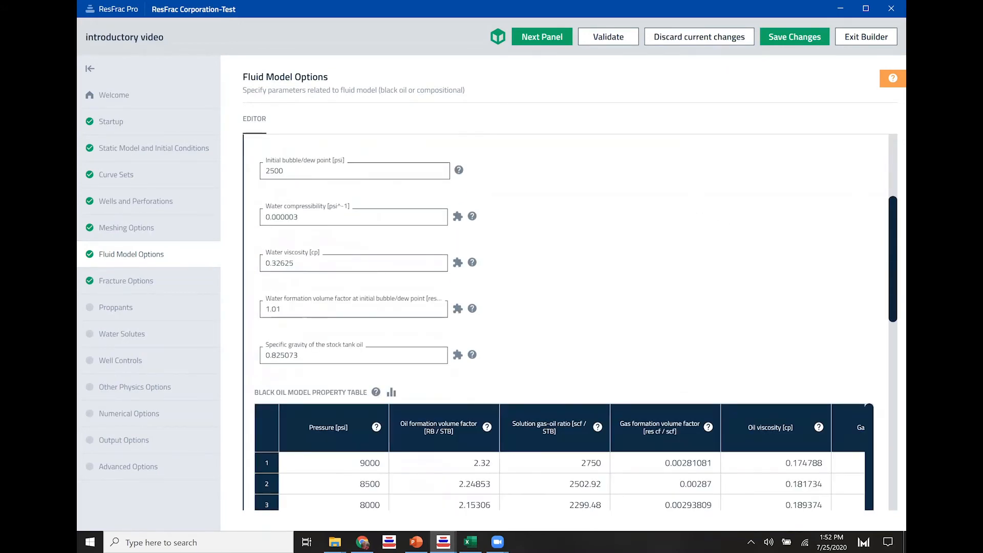
scroll(571, 322, down, 7)
scroll(571, 322, up, 3)
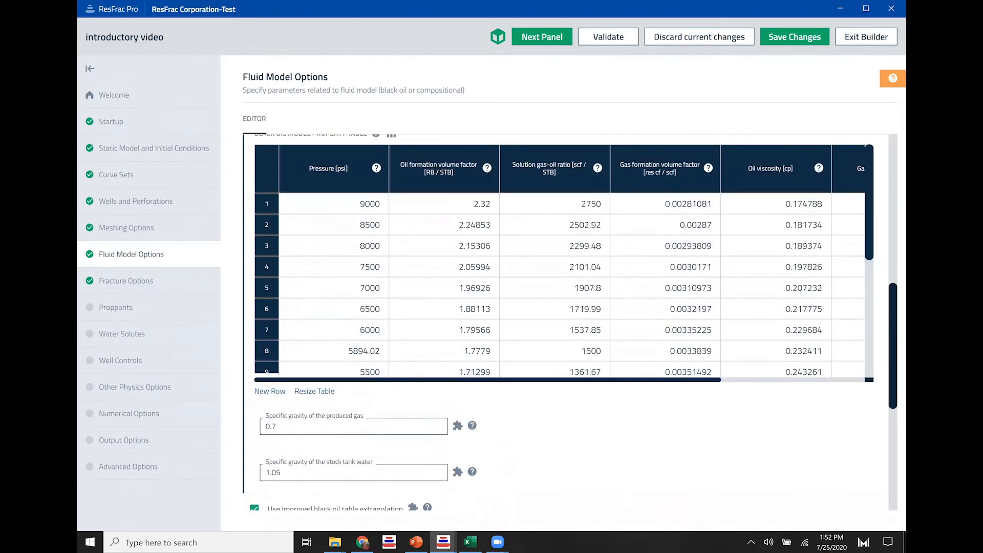
scroll(571, 323, up, 7)
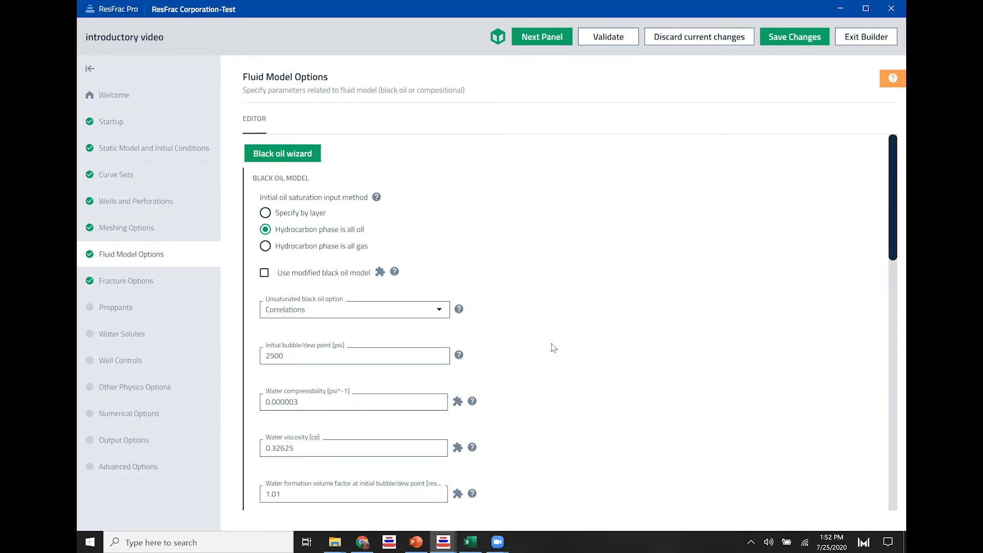
scroll(570, 322, down, 6)
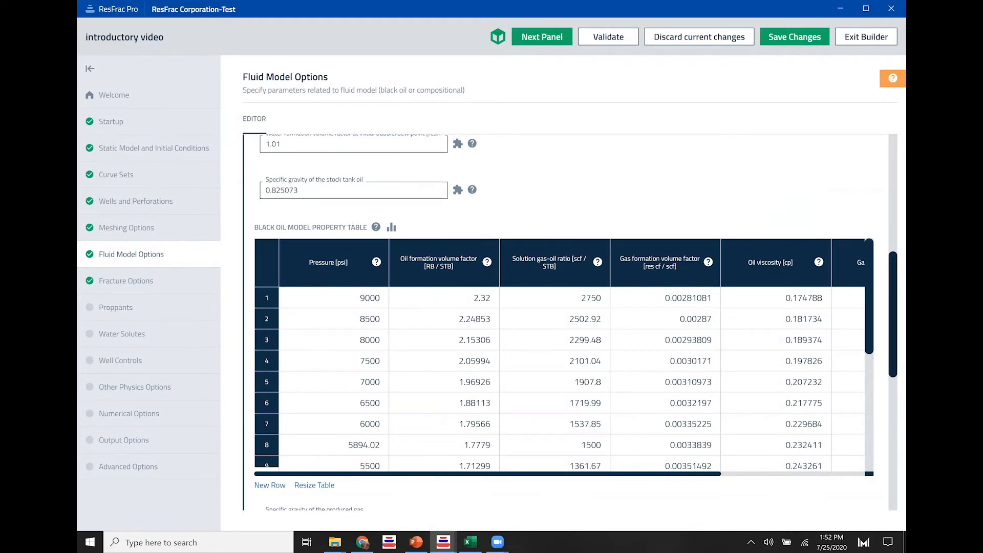
scroll(576, 318, up, 7)
scroll(322, 305, down, 8)
Examine the black oil property table's rows and its pressure, oil formation volume factor and solution gas-oil ratio columns.
drag(321, 304, 732, 430)
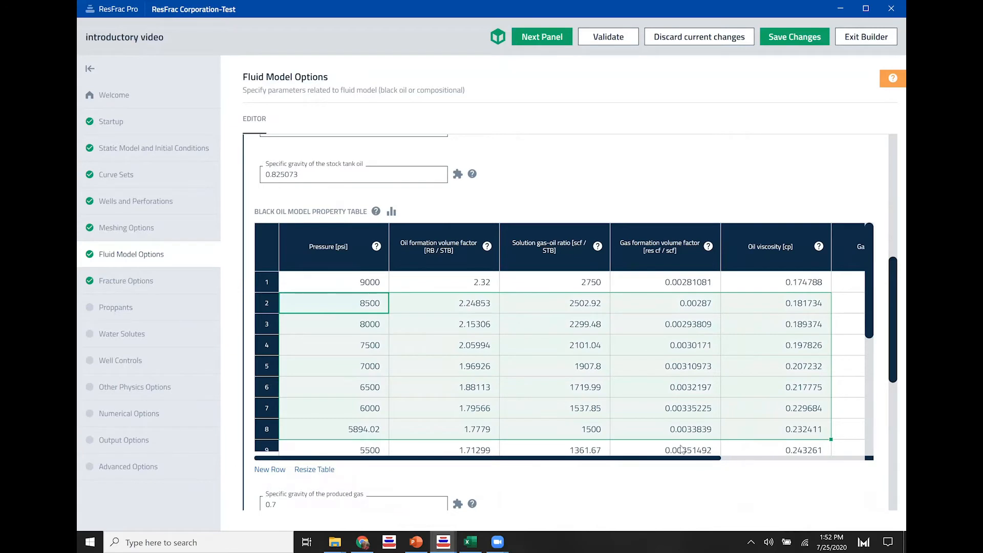
drag(656, 463, 718, 459)
scroll(497, 378, down, 2)
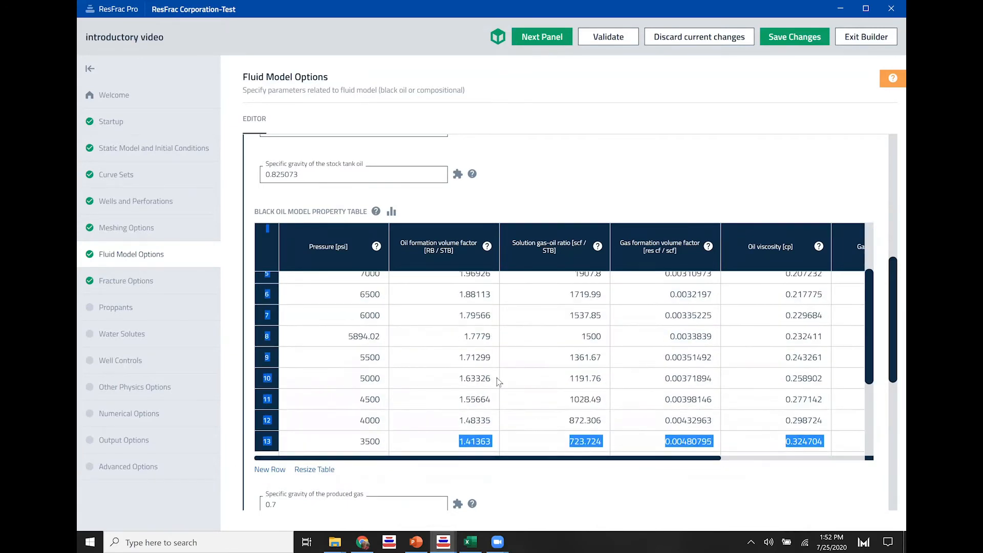
click(497, 378)
click(333, 251)
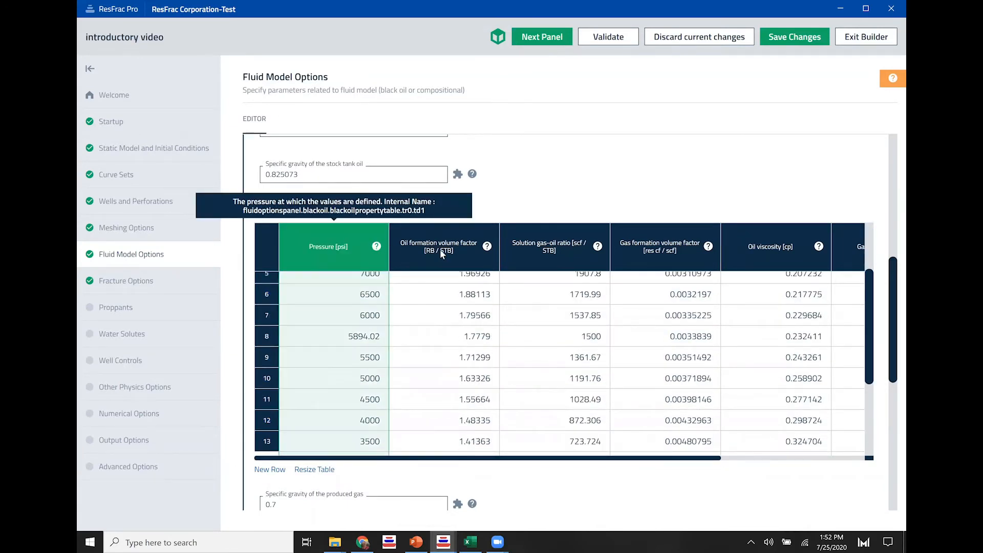
click(444, 253)
click(562, 254)
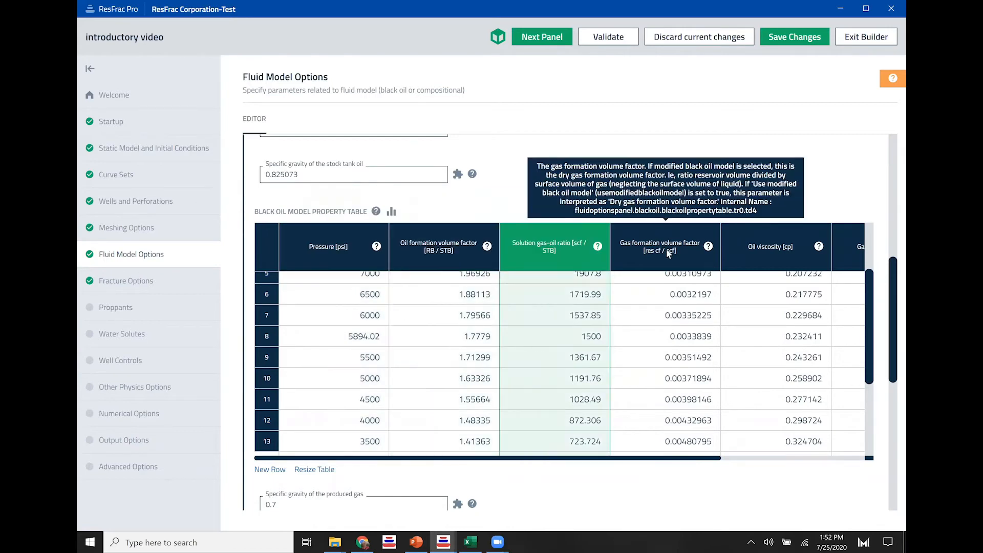
Examine the gas formation volume factor, oil viscosity and gas viscosity columns of the black oil model property table.
click(667, 246)
click(778, 250)
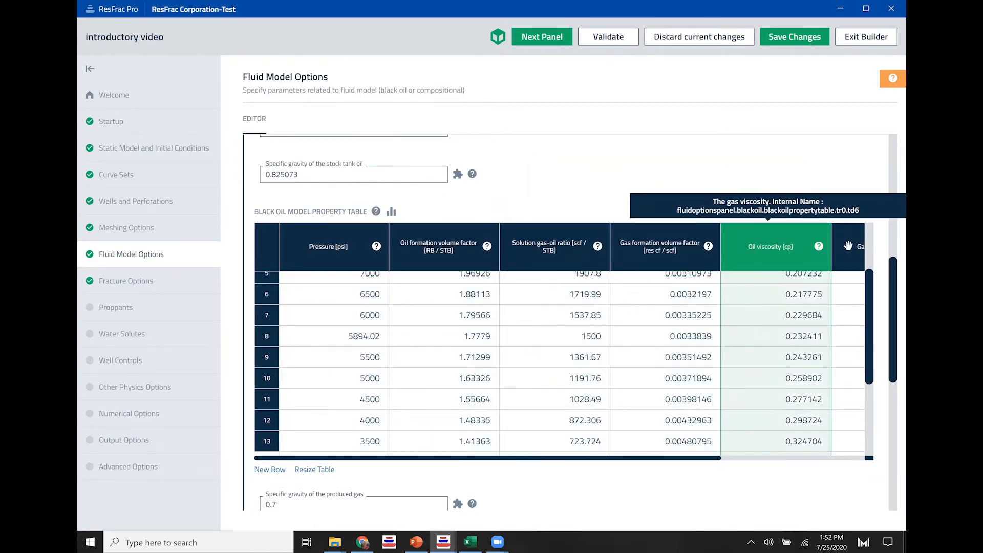
click(850, 247)
drag(693, 458, 594, 470)
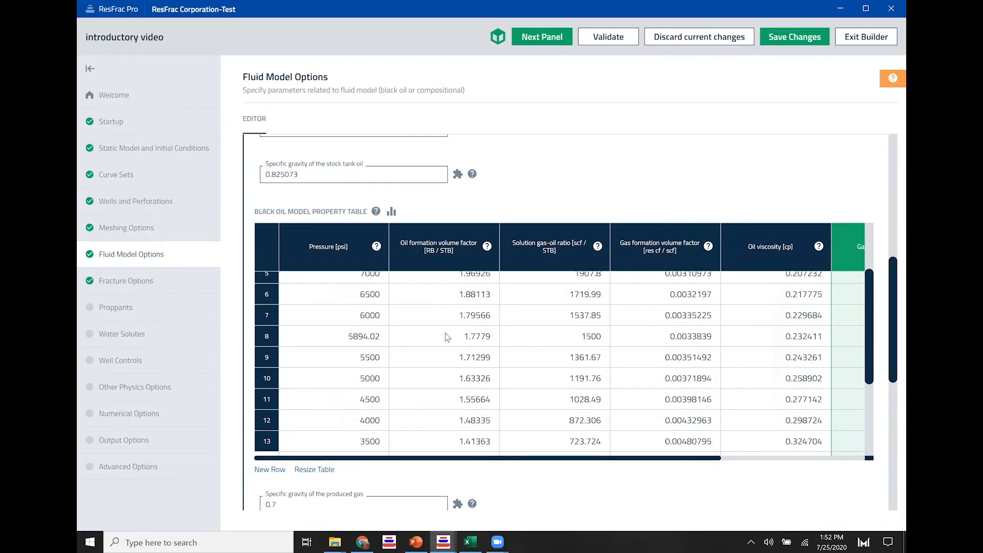
Generate the black oil table with the wizard from reservoir temperature 190 F, initial producing GOR 1500 scf/STB, oil API 32 and gas specific gravity 0.75.
scroll(557, 325, up, 5)
scroll(560, 324, up, 4)
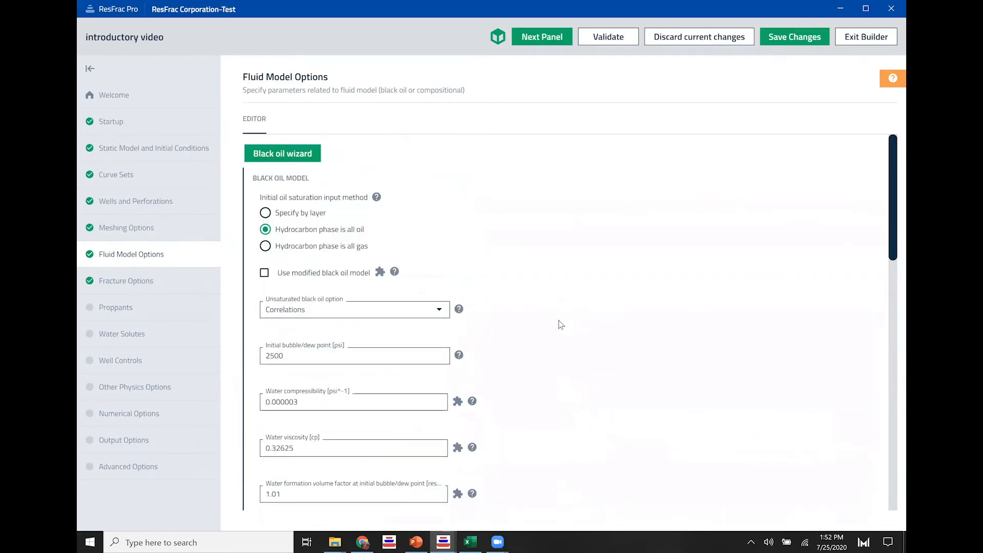
click(277, 154)
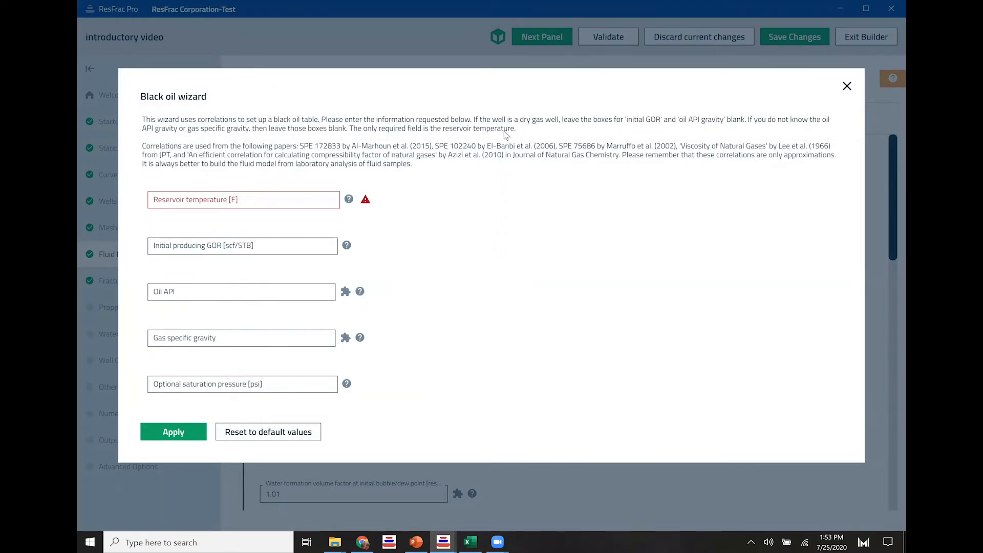
click(315, 204)
text(190)
click(263, 252)
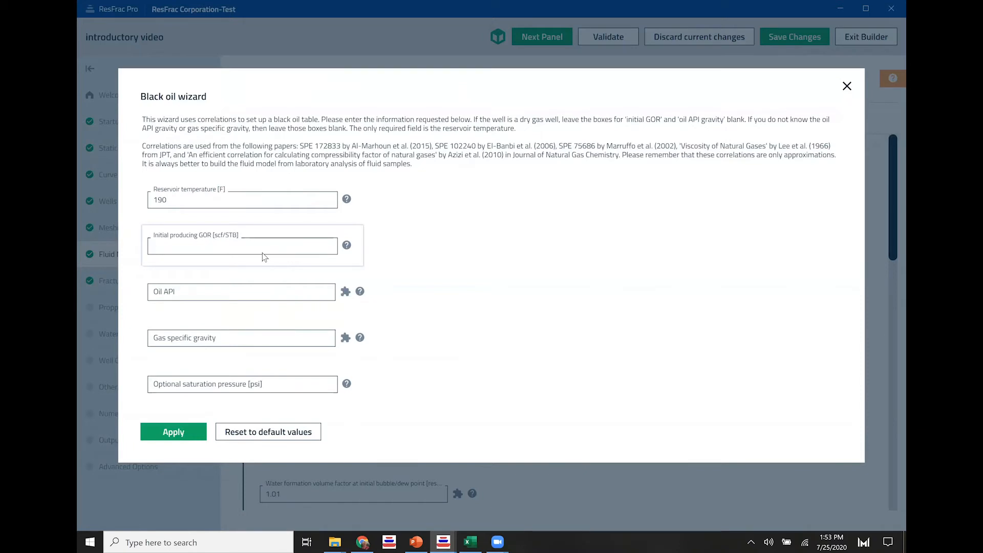
click(188, 292)
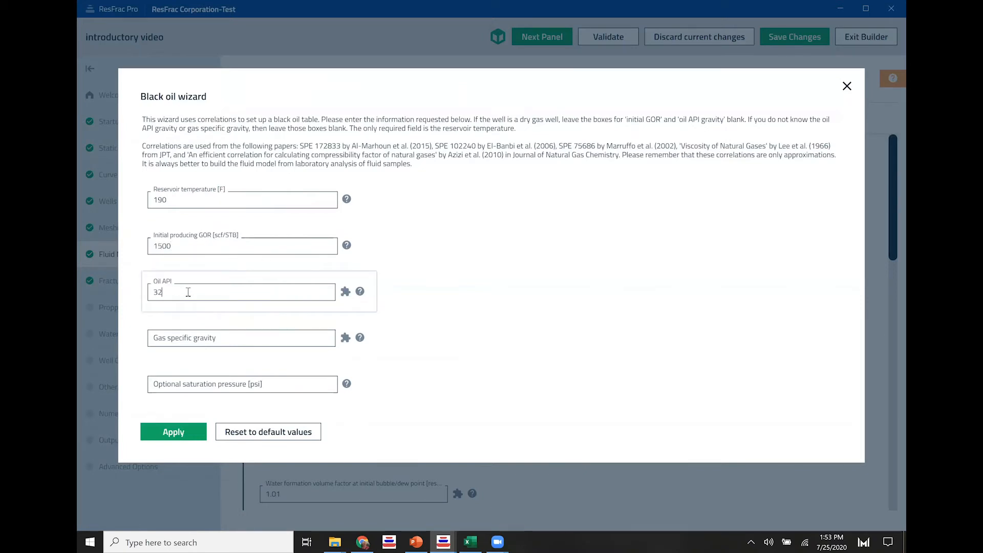
click(248, 342)
text(0.75)
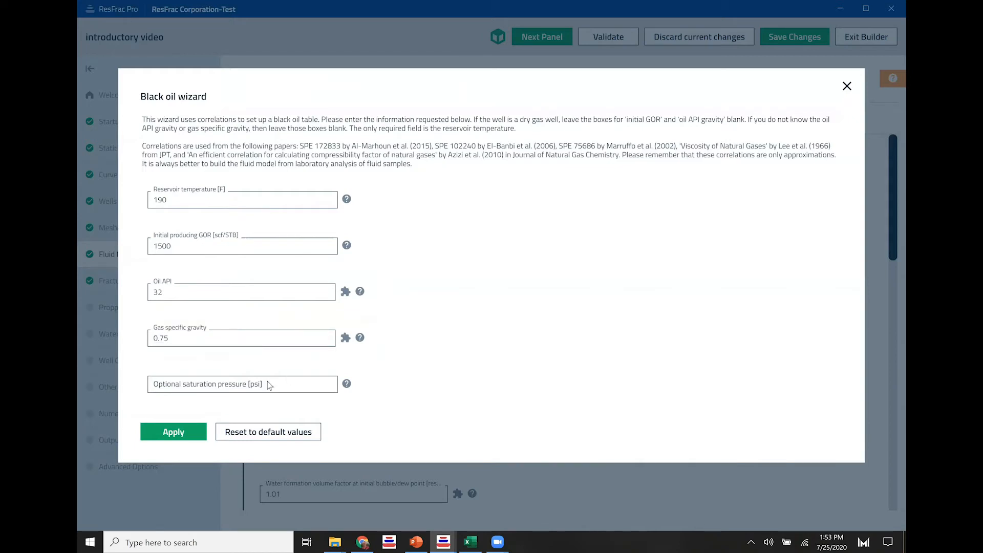
click(188, 433)
scroll(405, 272, down, 5)
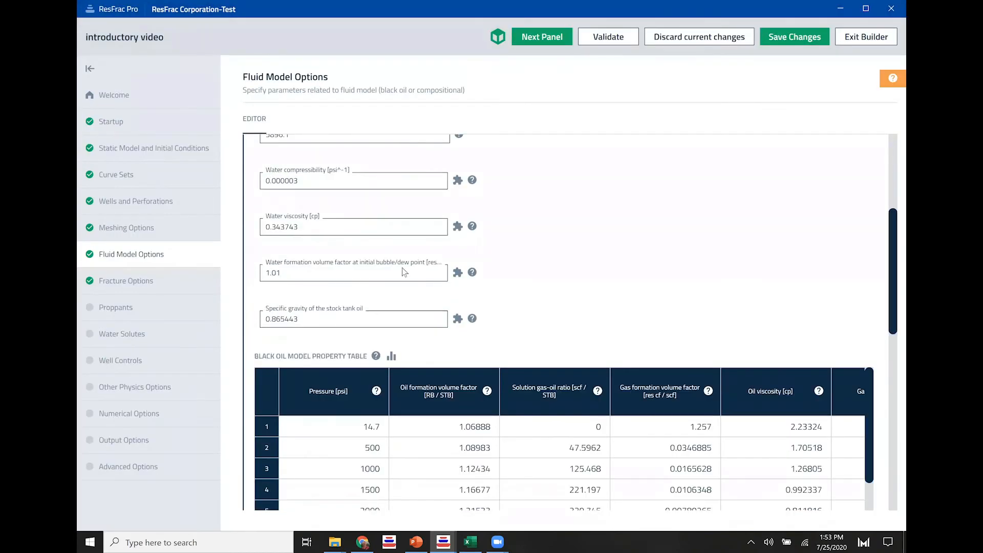
scroll(531, 389, down, 10)
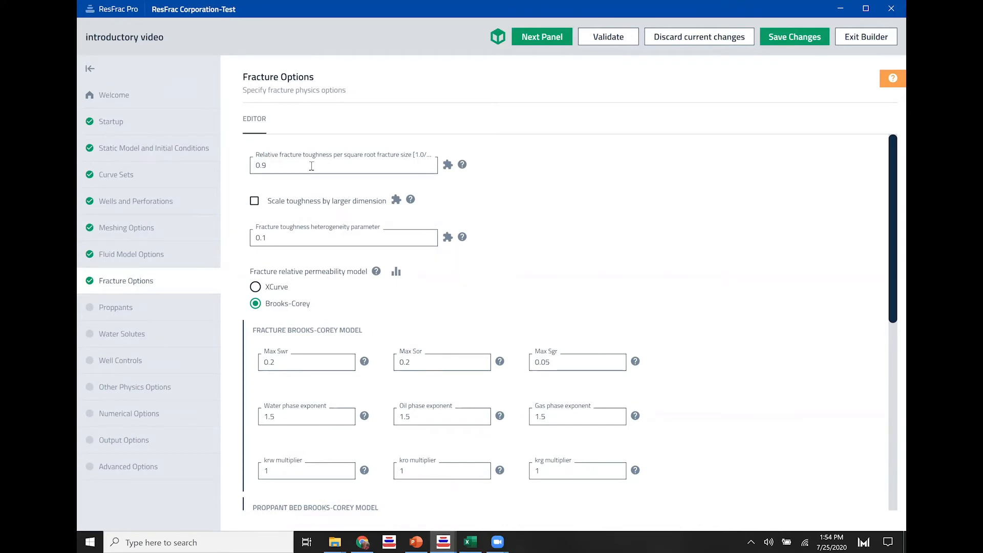
Set the relative fracture toughness per square root fracture size to 0.5 in the fracture options.
double_click(312, 166)
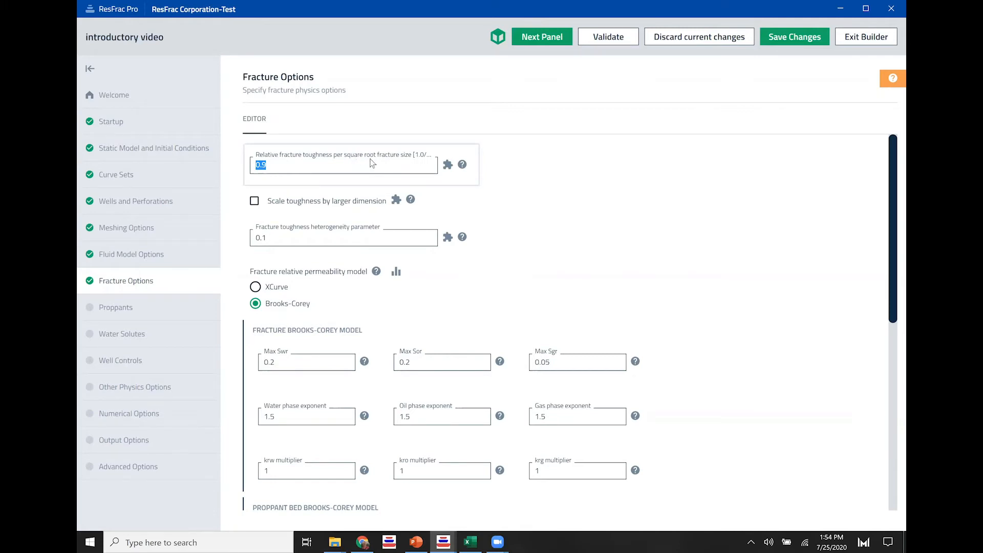
click(397, 170)
drag(328, 166, 222, 167)
text(.5)
key(Tab)
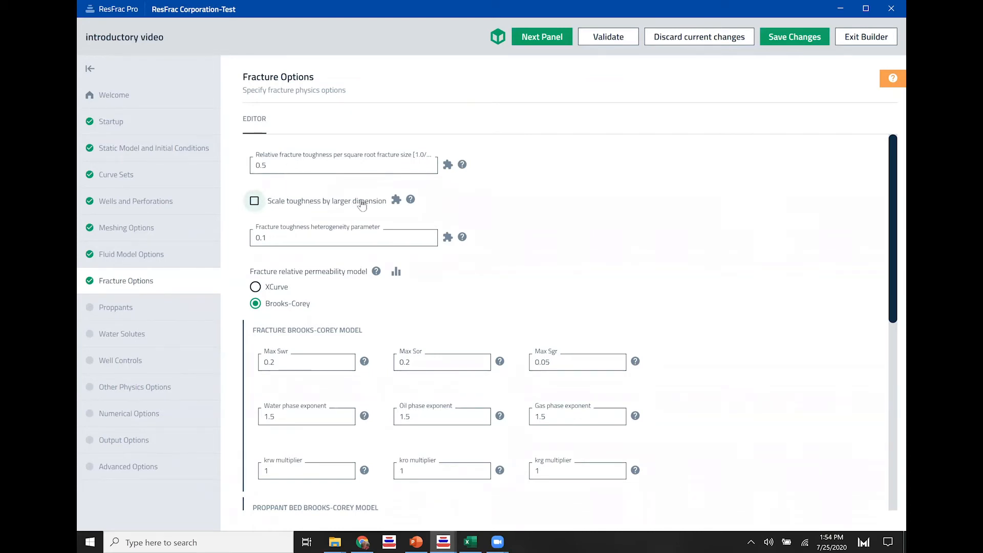
Enable scaling of toughness by the larger dimension and set the fracture toughness heterogeneity parameter to 0.01.
click(254, 201)
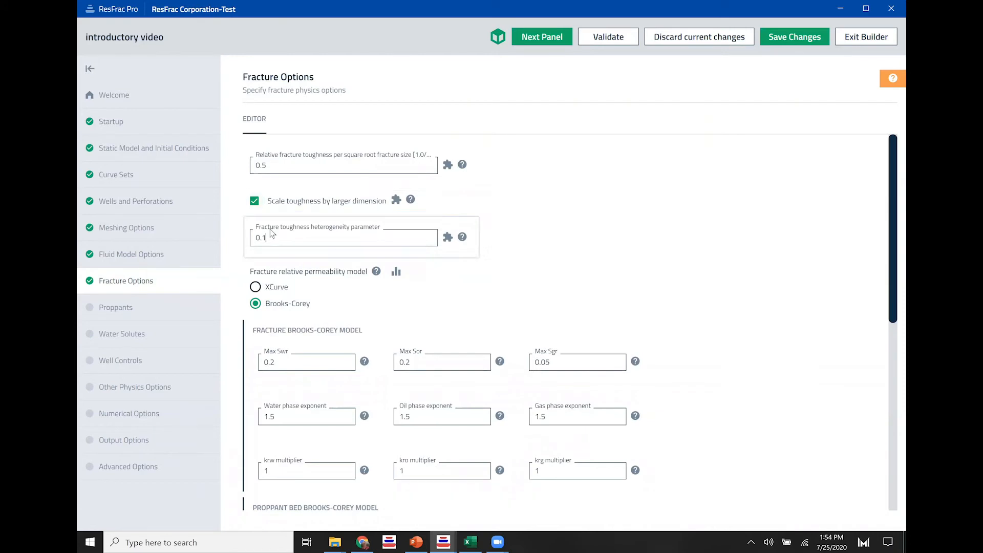
double_click(259, 238)
text(.01)
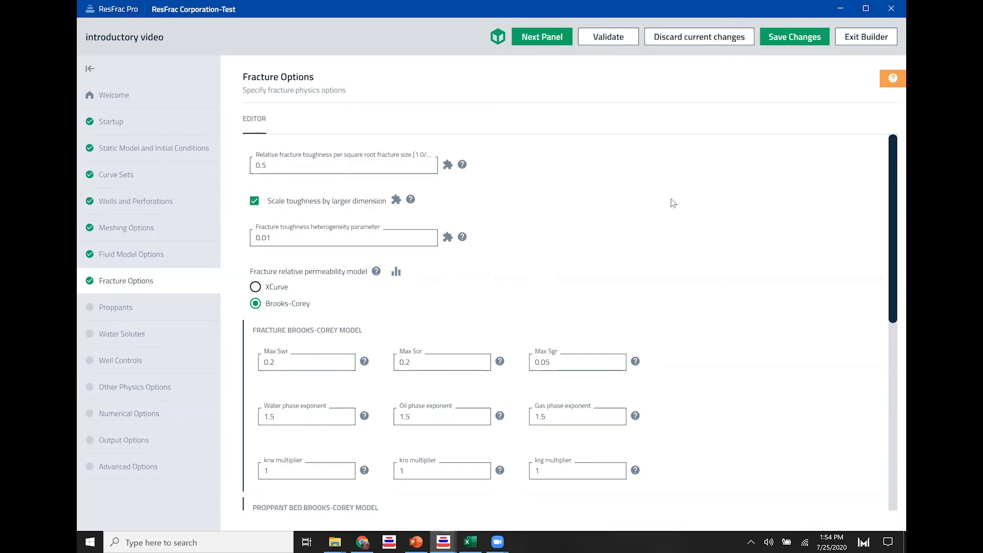
click(317, 236)
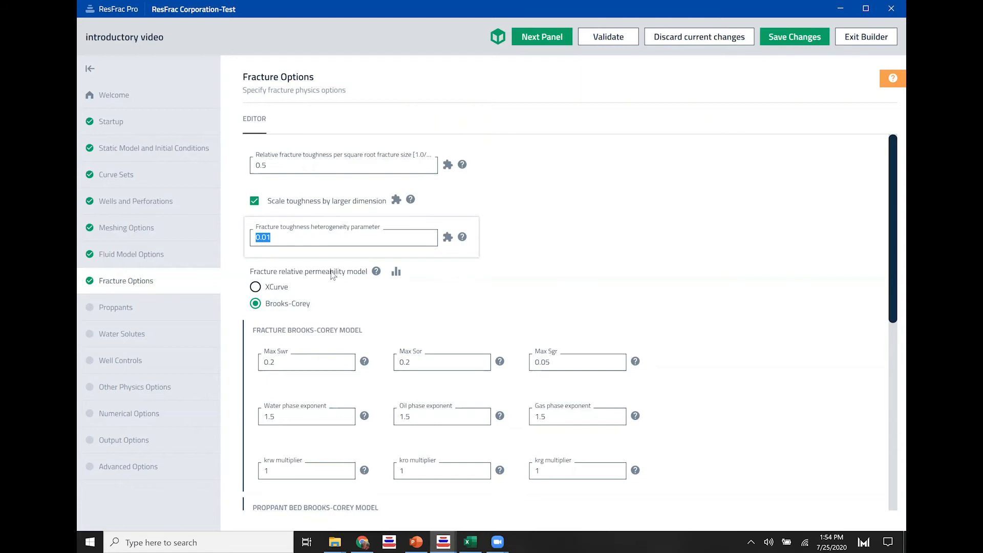
click(534, 230)
Set both the leakoff/production reduction aperture and the unpropped fracture conductivity decrease aperture to 0.000001 ft.
scroll(538, 235, down, 5)
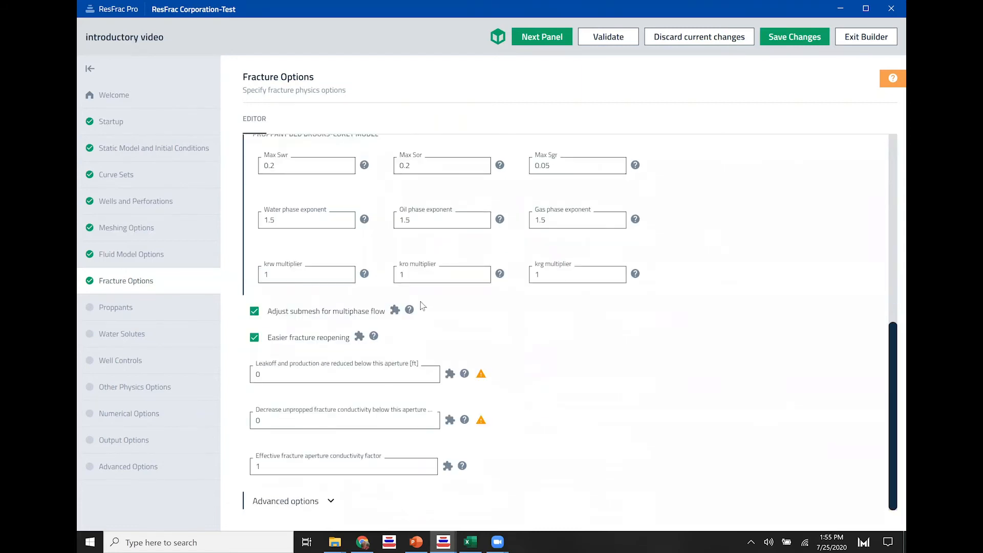
click(402, 367)
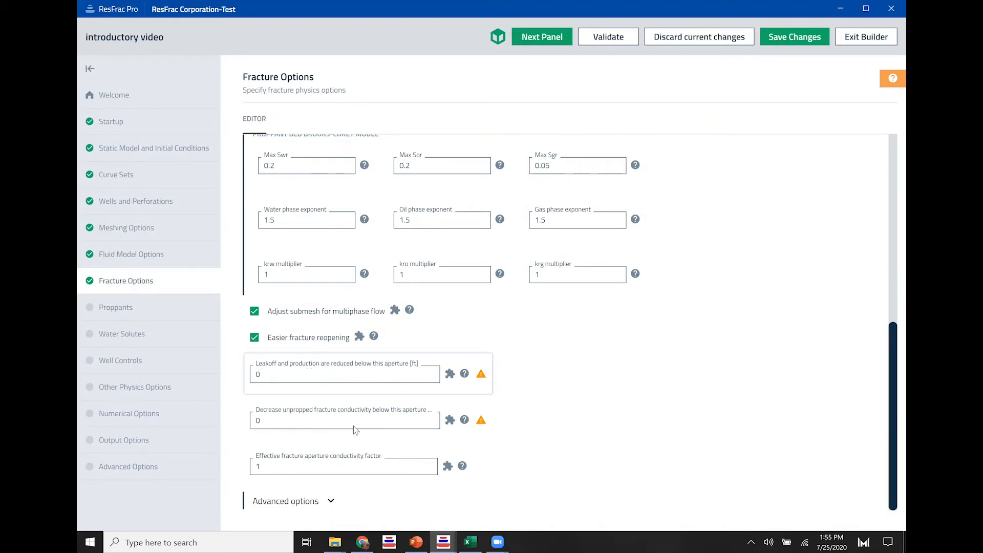
key(BackSpace)
key(Tab)
double_click(294, 375)
key(ctrl+c)
double_click(279, 421)
key(ctrl+v)
double_click(322, 376)
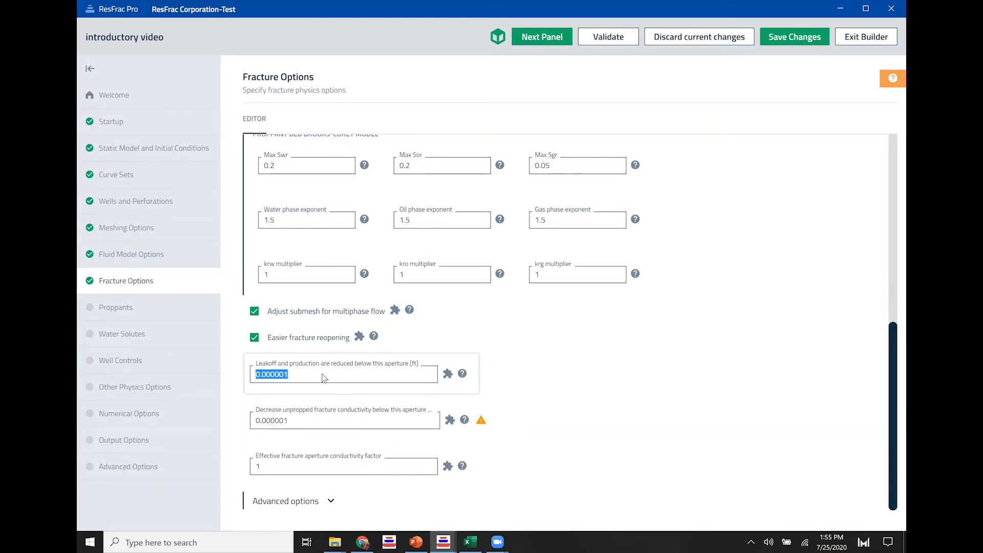
click(540, 388)
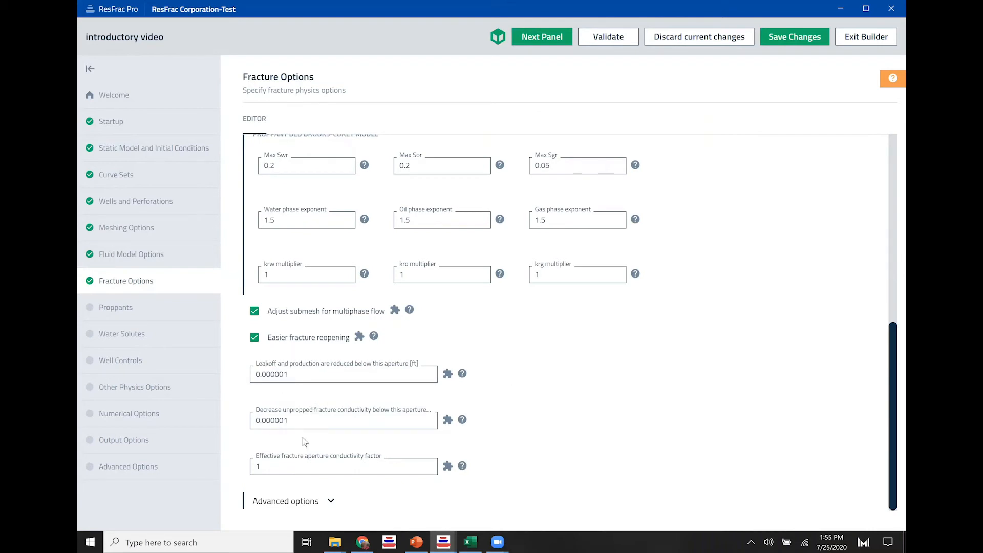
Expand the advanced fracture options and set the fracture strands per swarm to 3.
click(304, 502)
scroll(522, 404, down, 4)
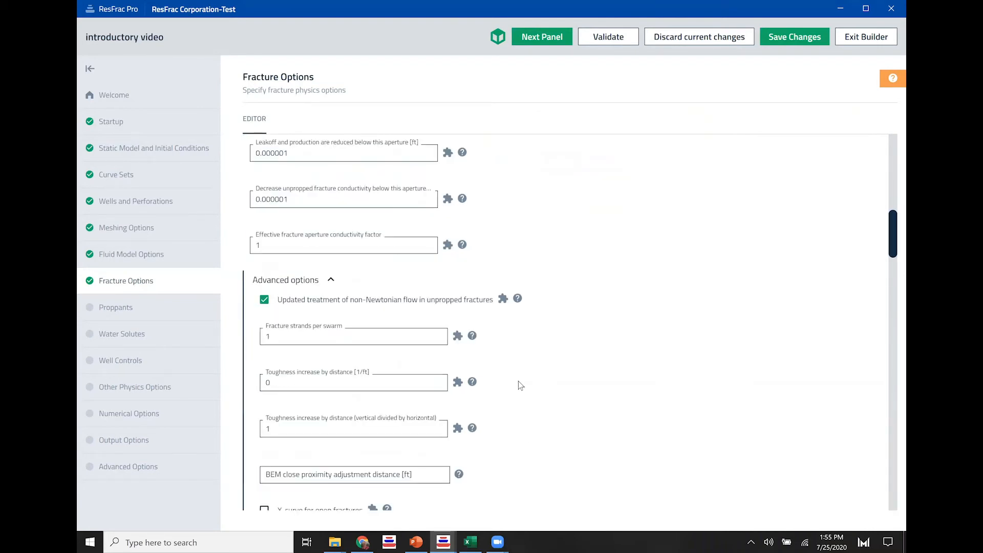
scroll(521, 383, down, 3)
scroll(533, 333, up, 1)
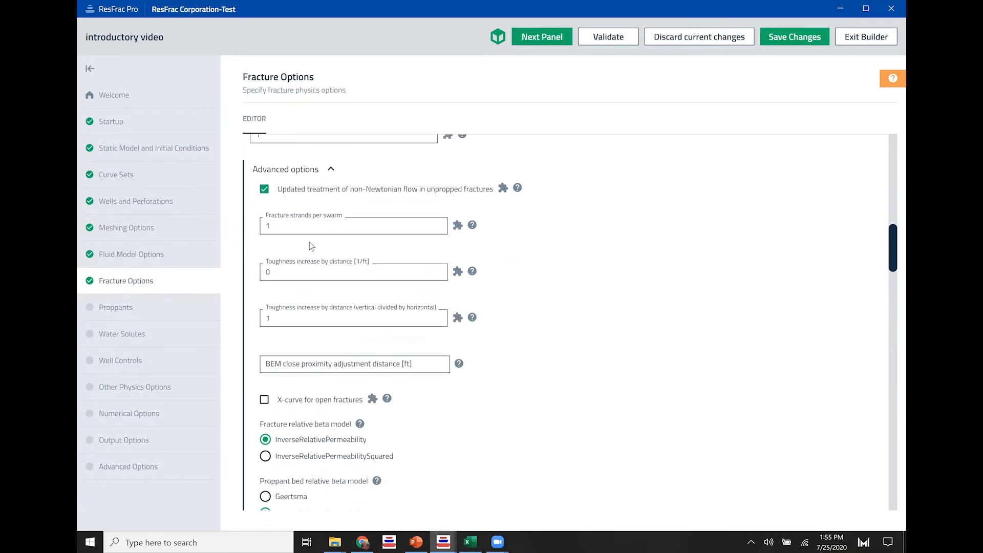
double_click(280, 226)
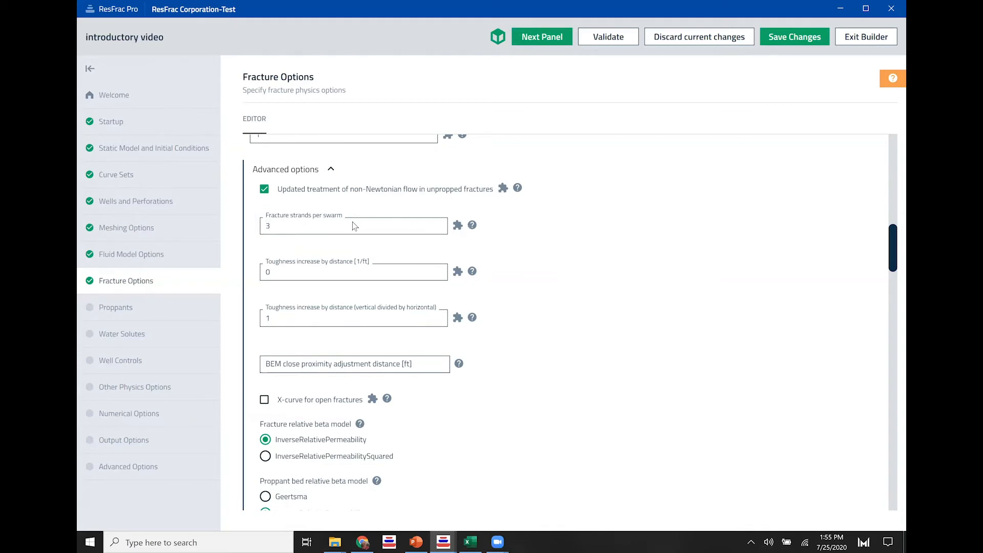
double_click(335, 225)
click(292, 223)
click(572, 242)
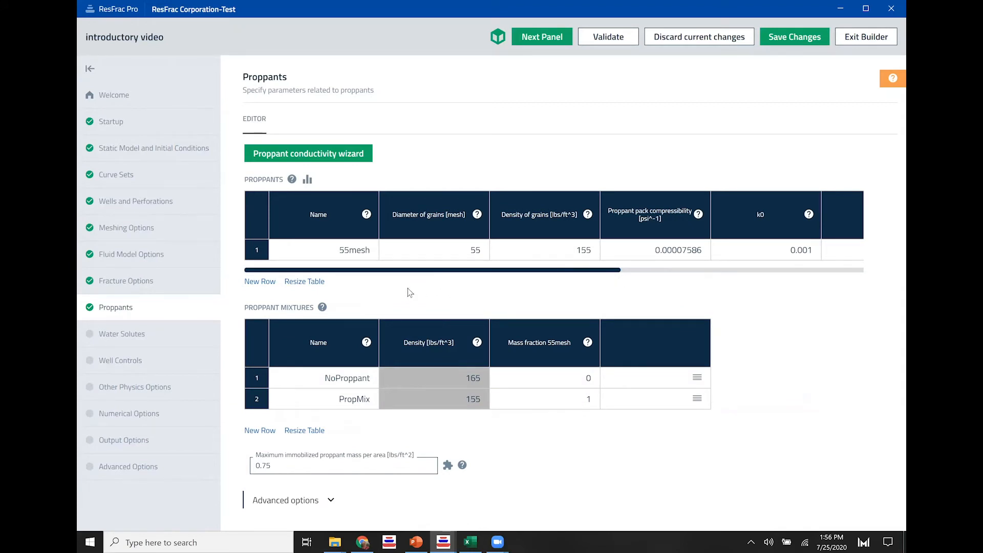
Add a second proppant to the Proppants table and fill its properties with those copied from 55mesh.
click(255, 284)
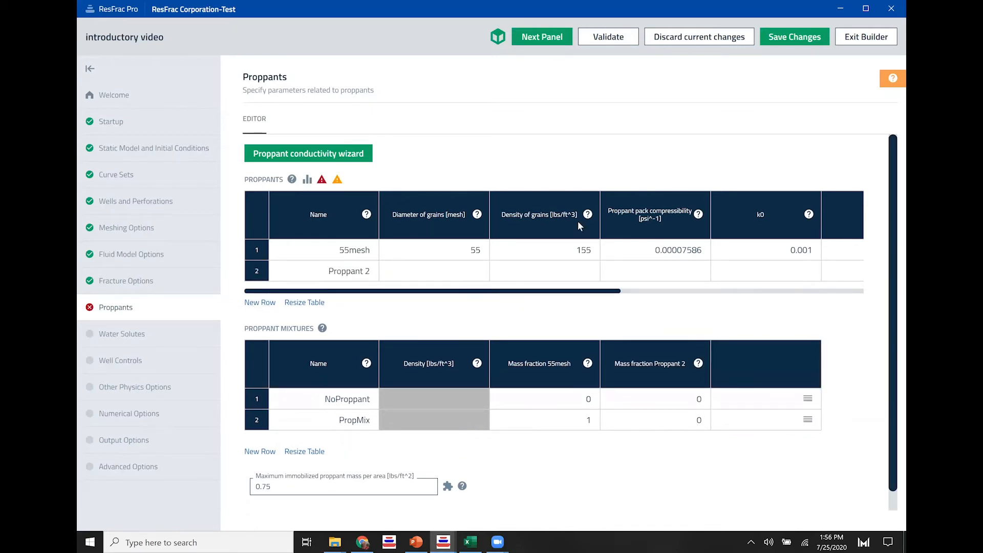
drag(576, 250, 735, 257)
drag(657, 292, 405, 309)
click(450, 275)
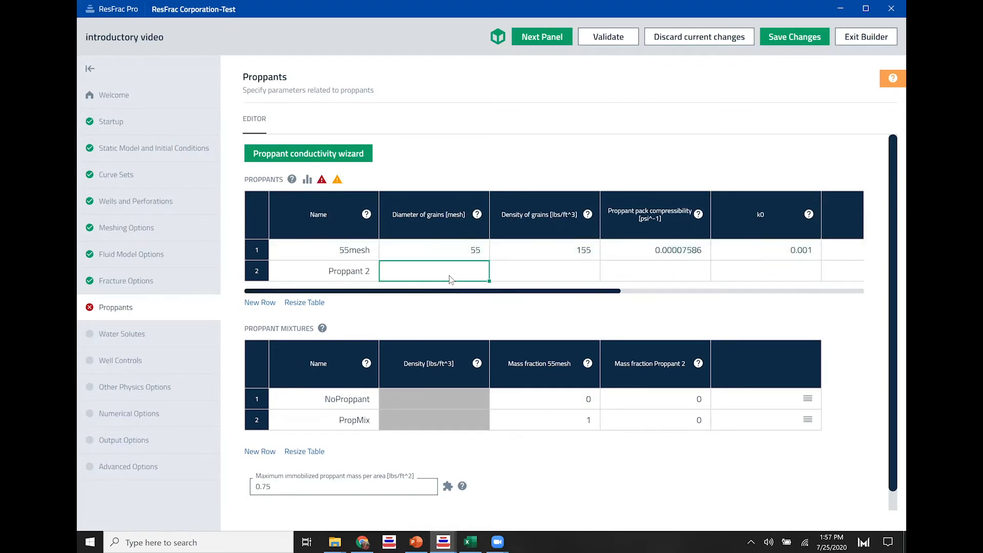
key(ctrl+v)
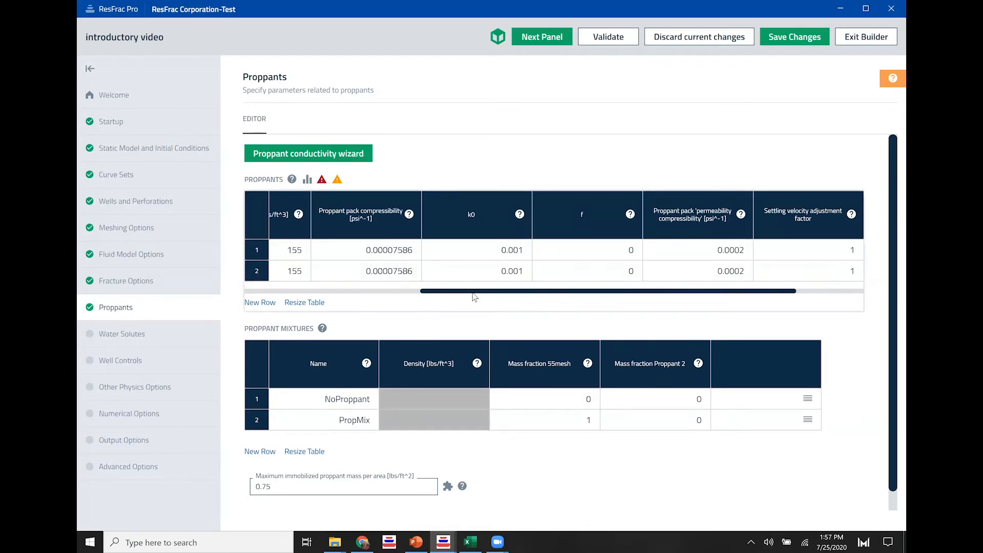
drag(451, 299, 287, 302)
drag(566, 256, 702, 276)
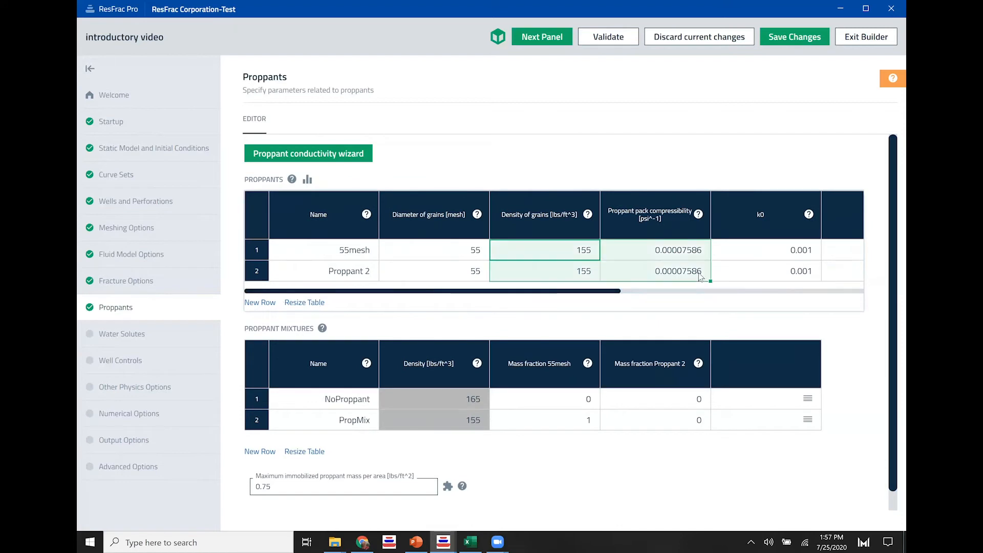
Rename the second proppant in the Proppants table as 100mesh.
key(Left)
key(Left)
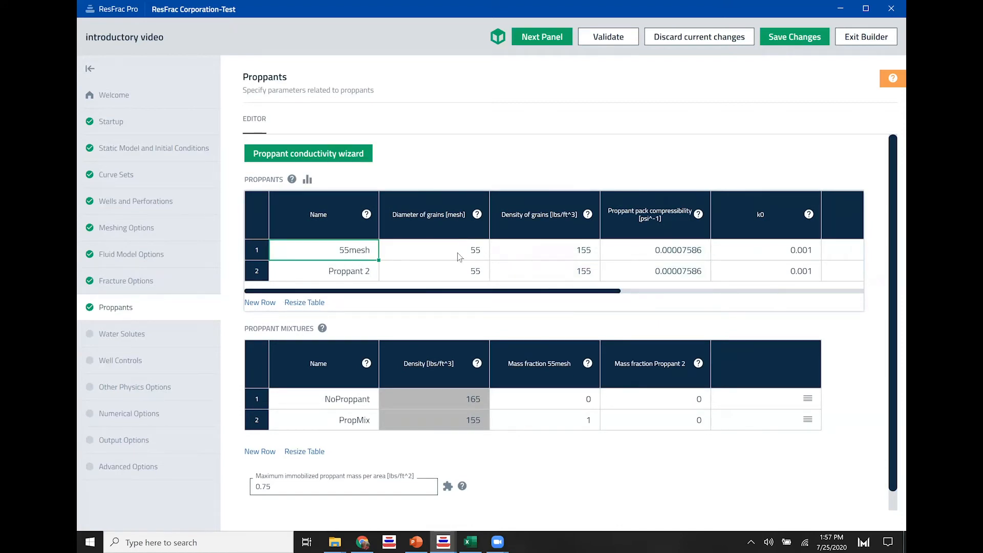
drag(395, 256, 531, 256)
click(332, 259)
click(315, 274)
text(100mesh)
key(Tab)
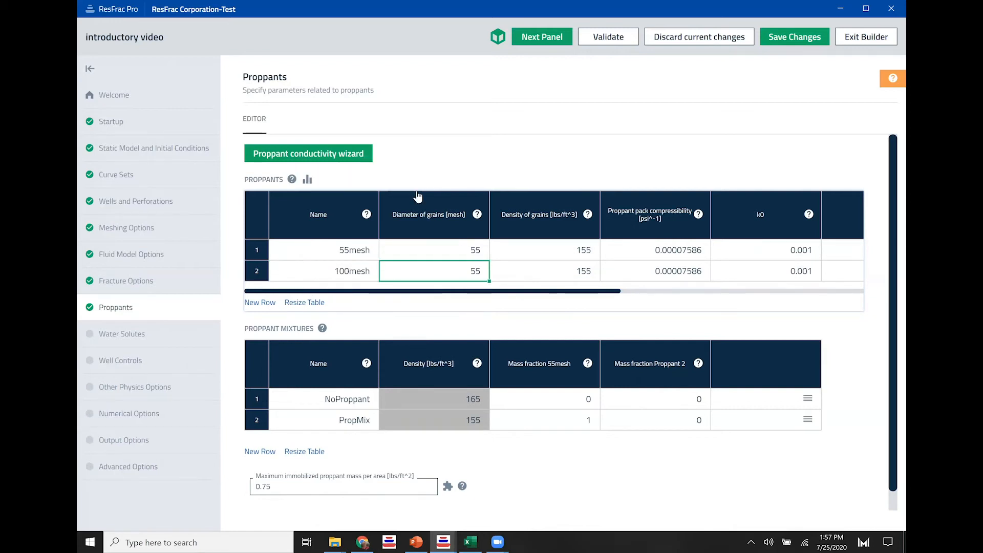
Start the proppant conductivity wizard for the 55mesh proppant and add a row to its conductivity table.
click(330, 156)
click(252, 189)
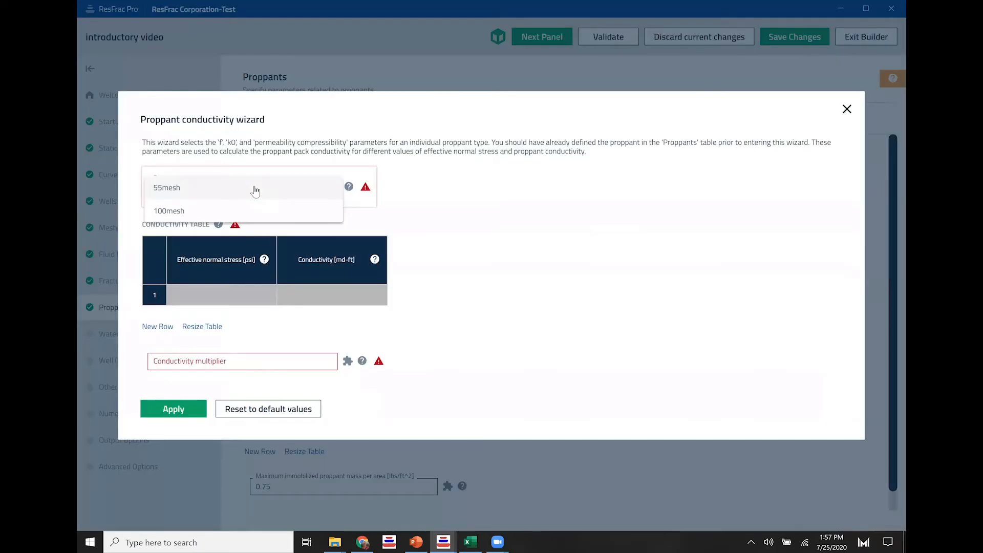
click(180, 190)
click(162, 329)
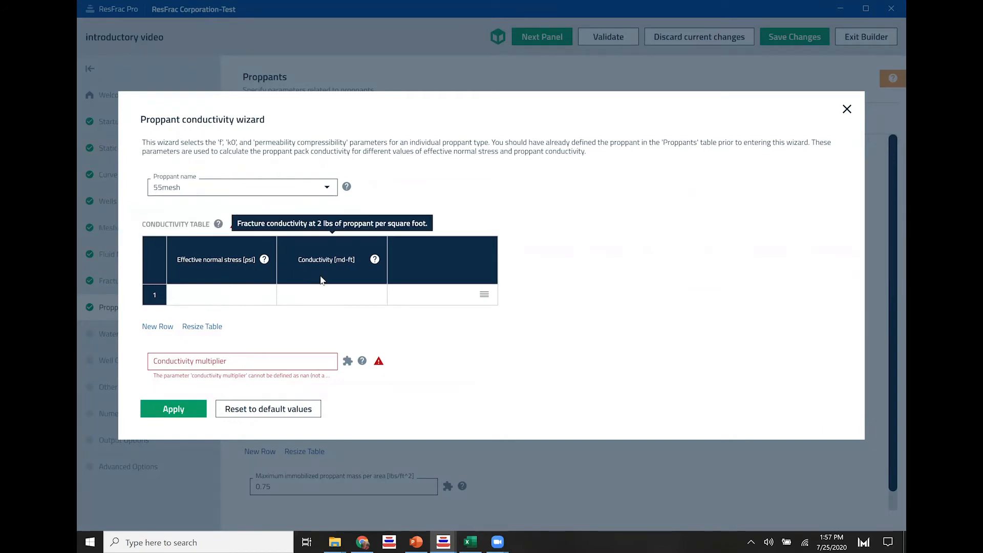
Copy the 40/70 white sand closure stress and conductivity values from the Excel sheet into the 55mesh conductivity table in ResFrac.
key(alt+Tab)
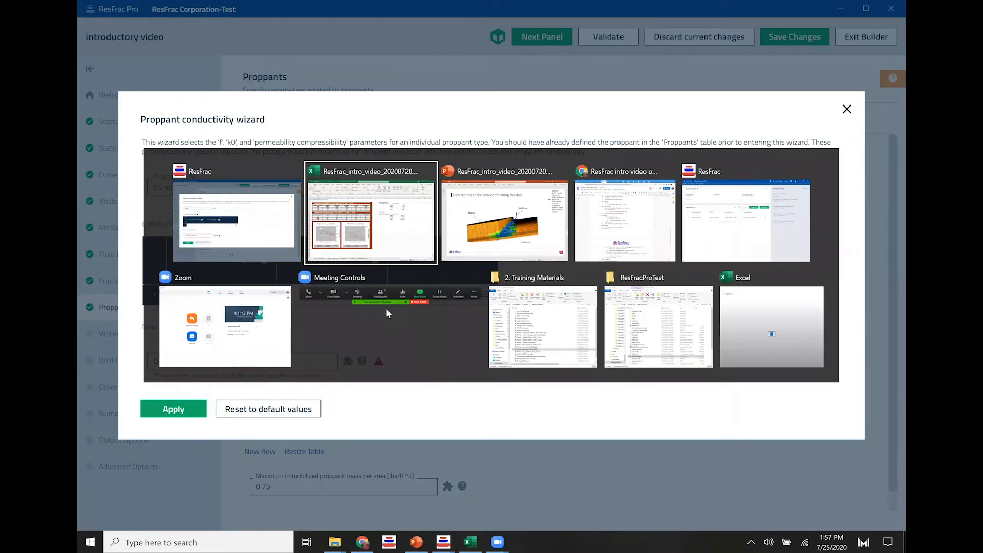
click(402, 244)
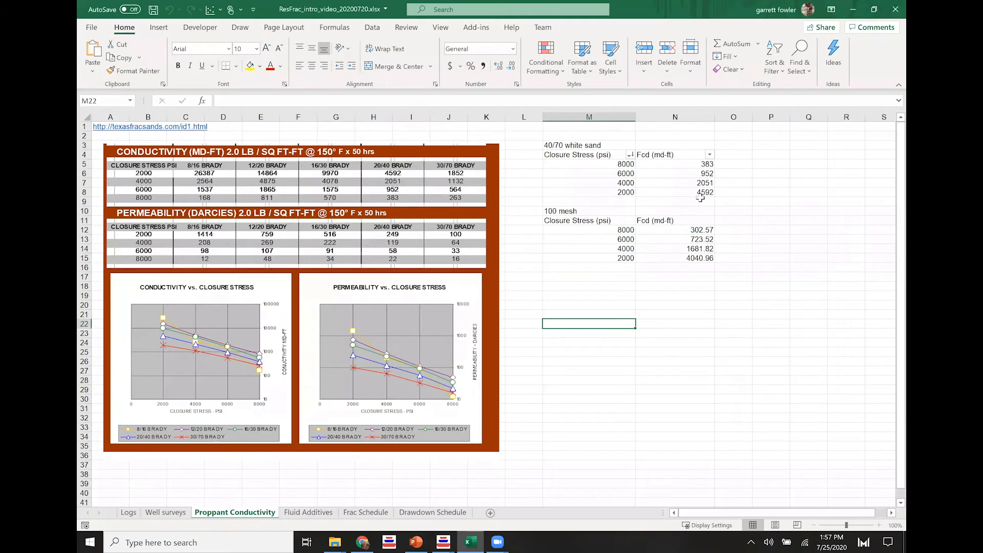
drag(589, 164, 683, 191)
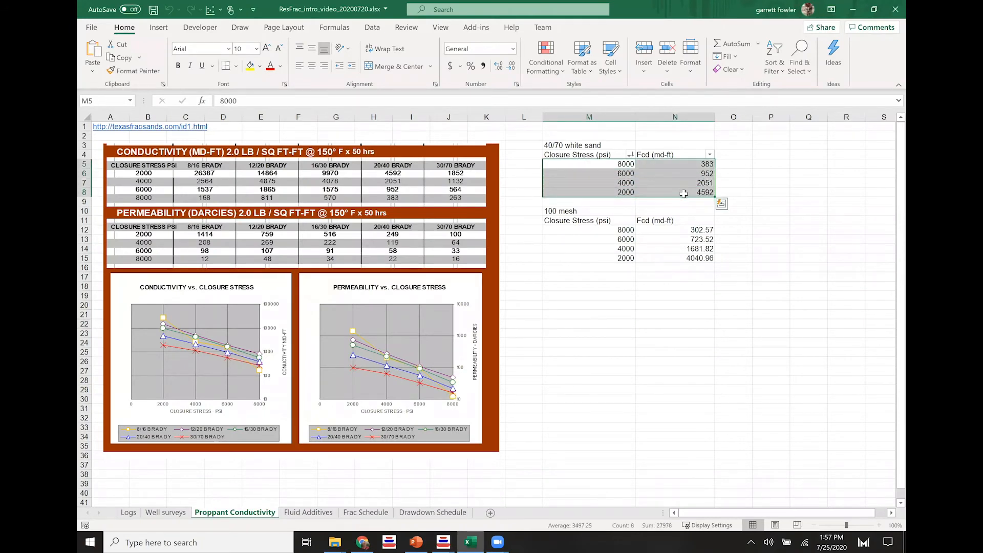
key(ctrl+c)
key(alt+Tab)
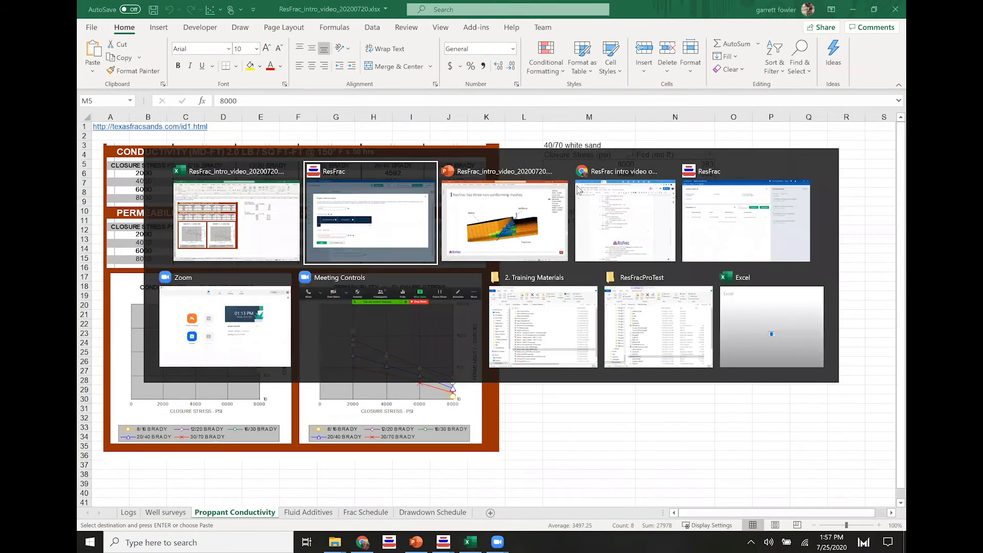
click(258, 302)
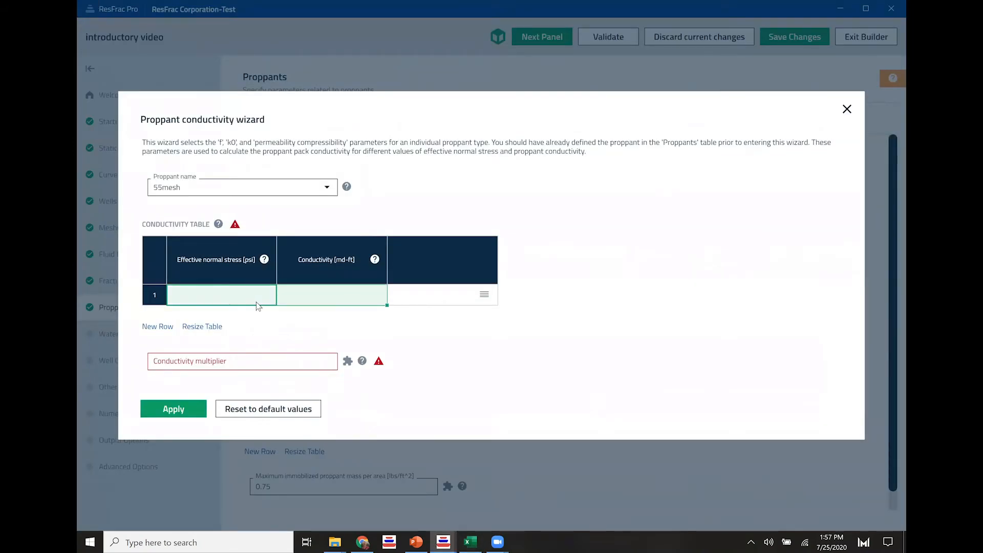
key(ctrl+v)
Set the conductivity multiplier for the 55mesh proppant to 0.05 and apply the wizard.
click(201, 391)
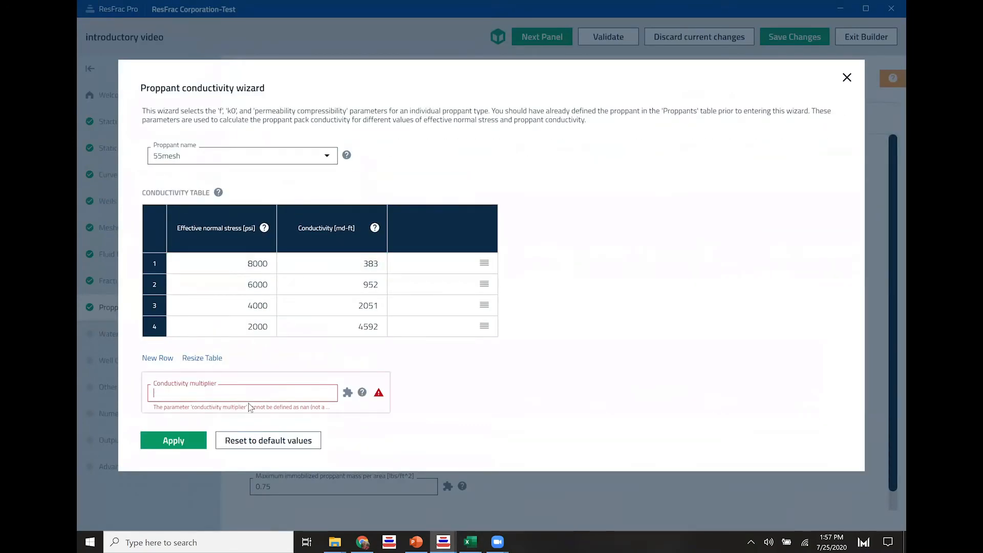
text(.05)
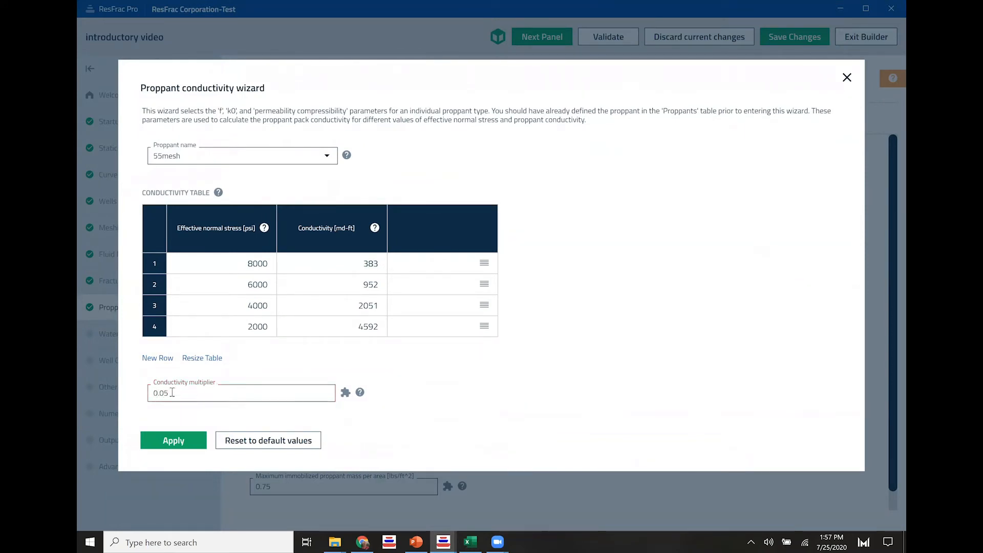
click(165, 439)
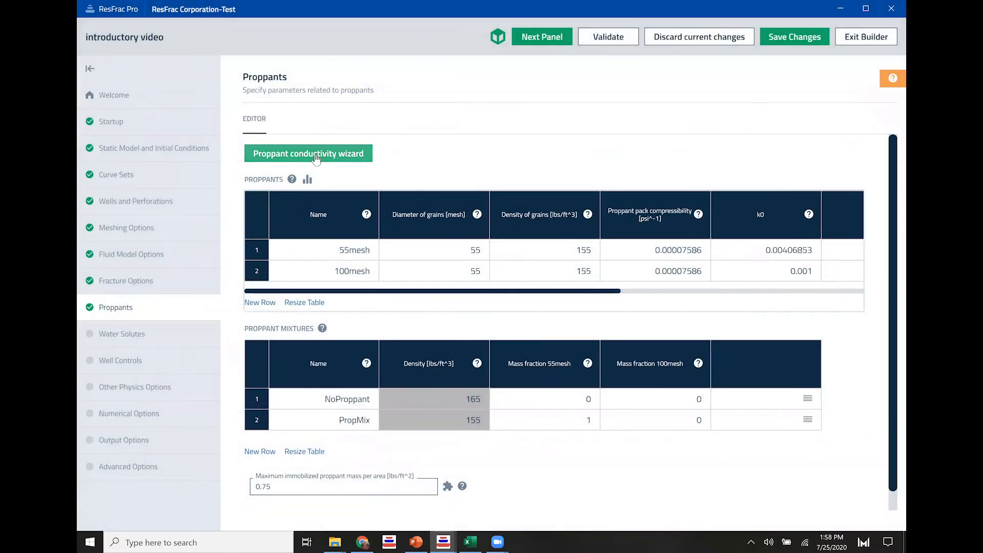
Start the proppant conductivity wizard again for the 100mesh proppant.
click(321, 154)
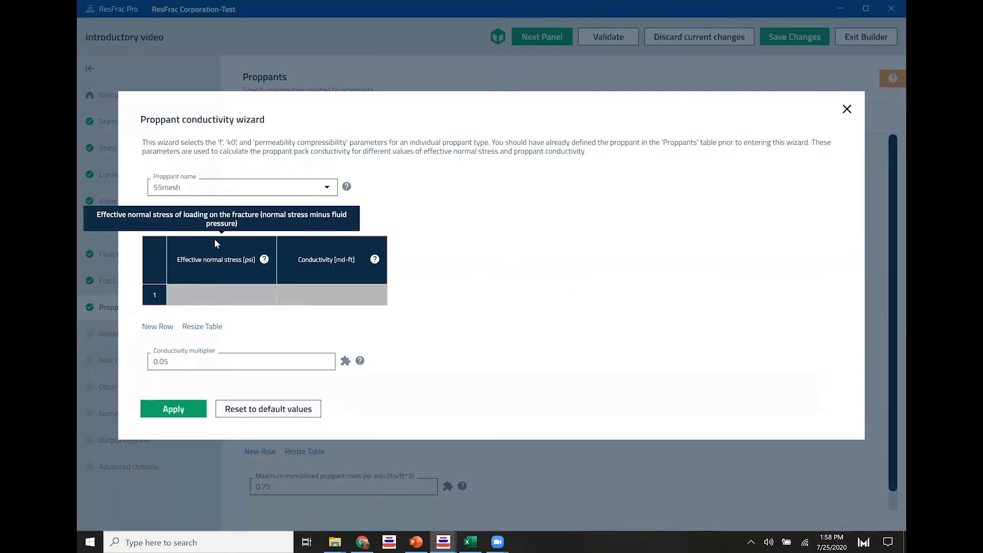
click(202, 195)
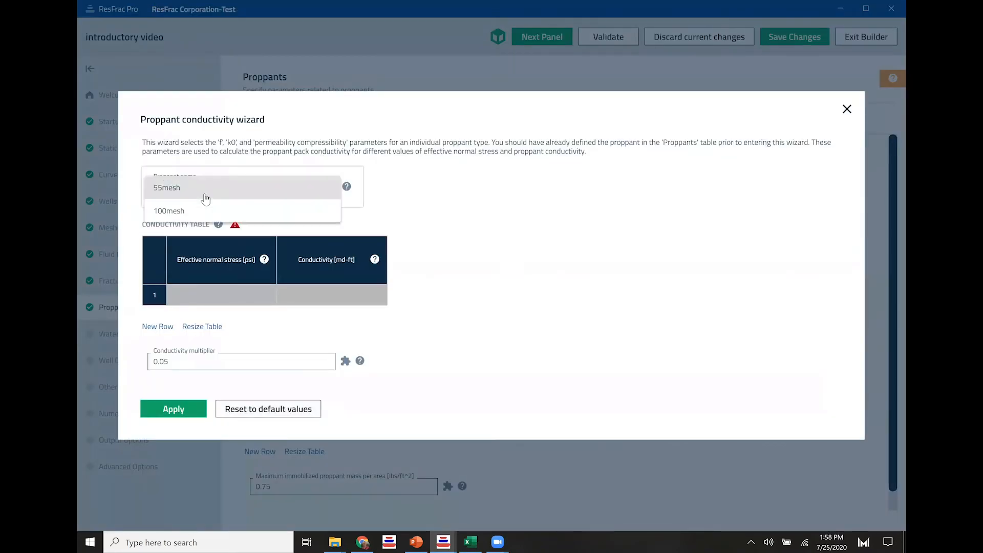
click(181, 212)
Copy the 100 mesh closure stress and conductivity values from Excel into the wizard's conductivity table in ResFrac and apply them.
key(alt+Tab)
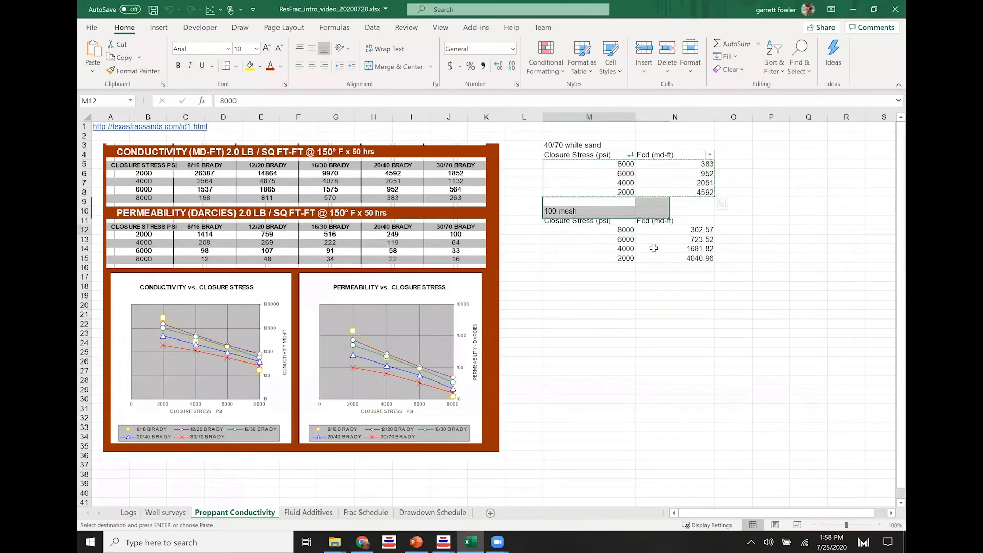
drag(654, 248, 665, 258)
key(ctrl+c)
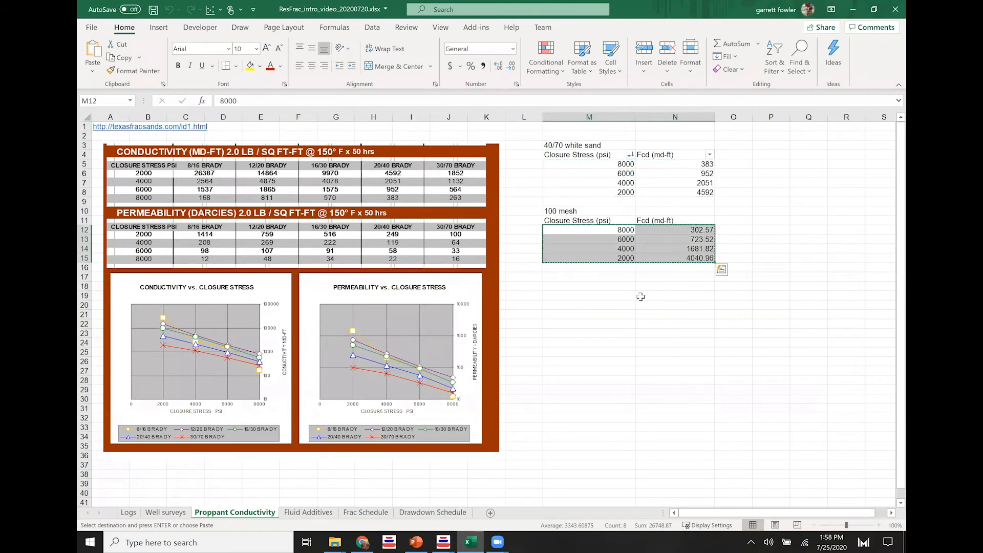
key(alt+Tab)
click(245, 297)
key(ctrl+v)
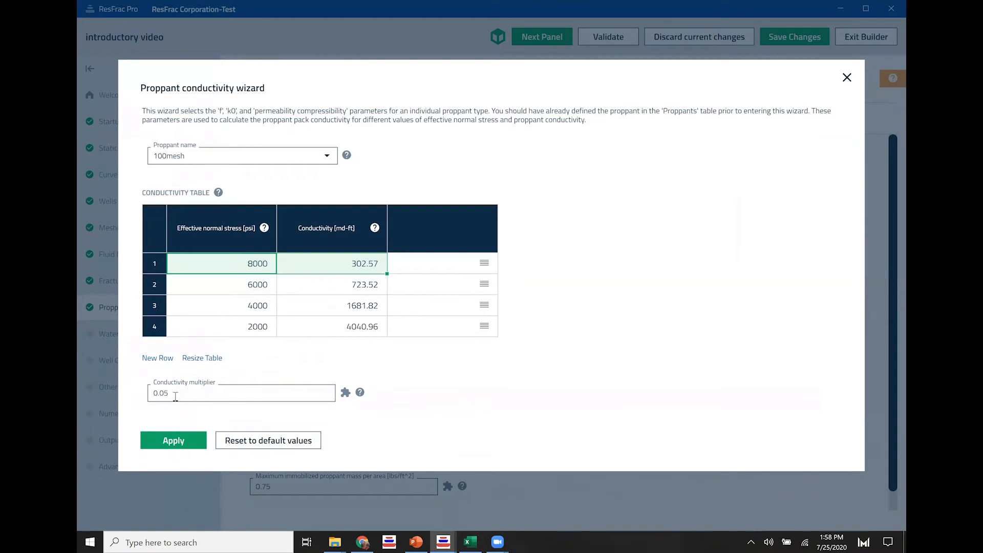
click(175, 397)
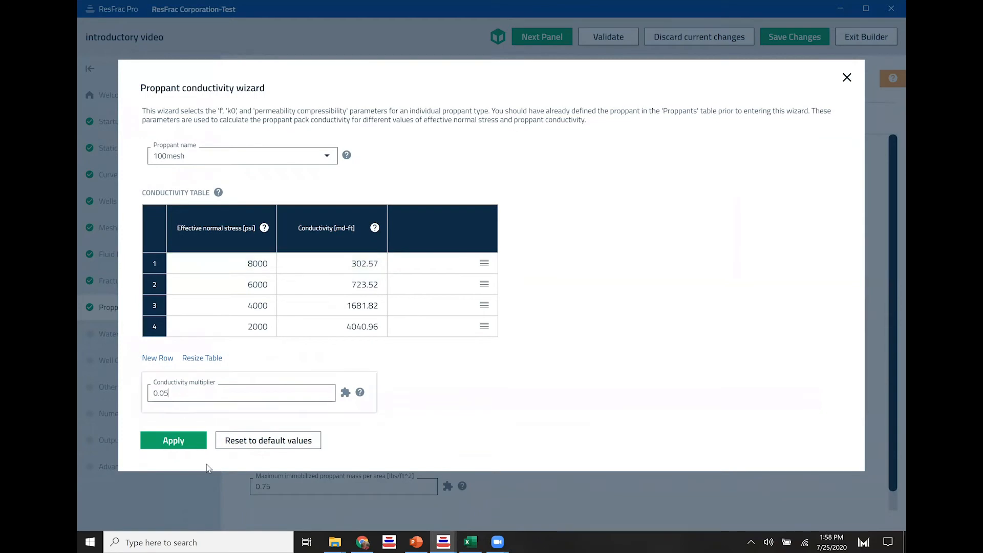
click(169, 441)
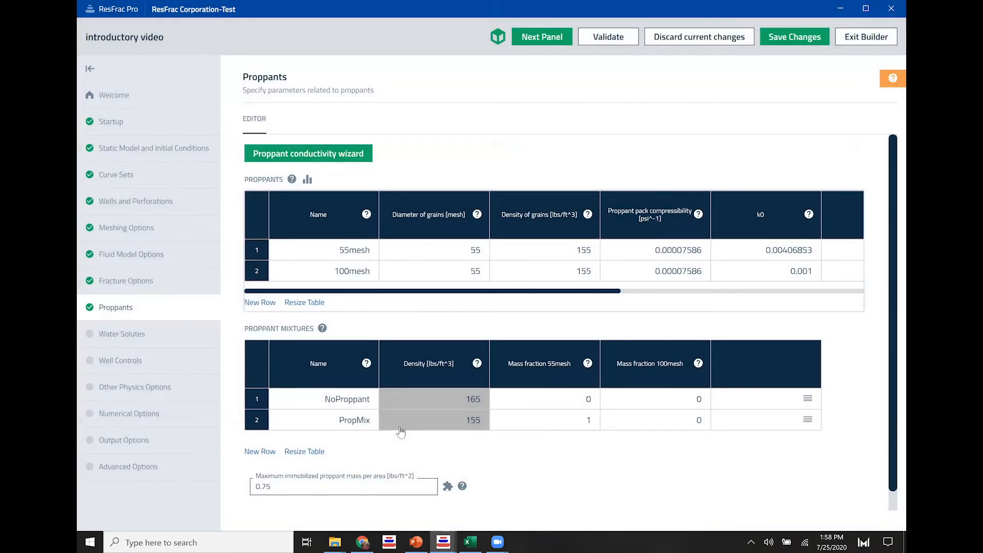
Review the pack compressibility, k0 and permeability compressibility of both proppants in the Proppants table.
drag(503, 292, 667, 295)
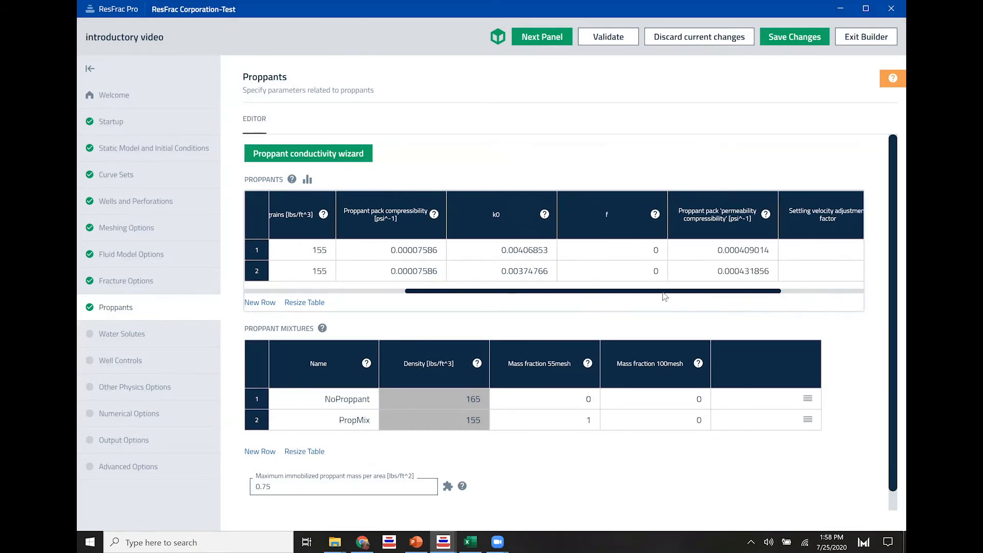
click(409, 208)
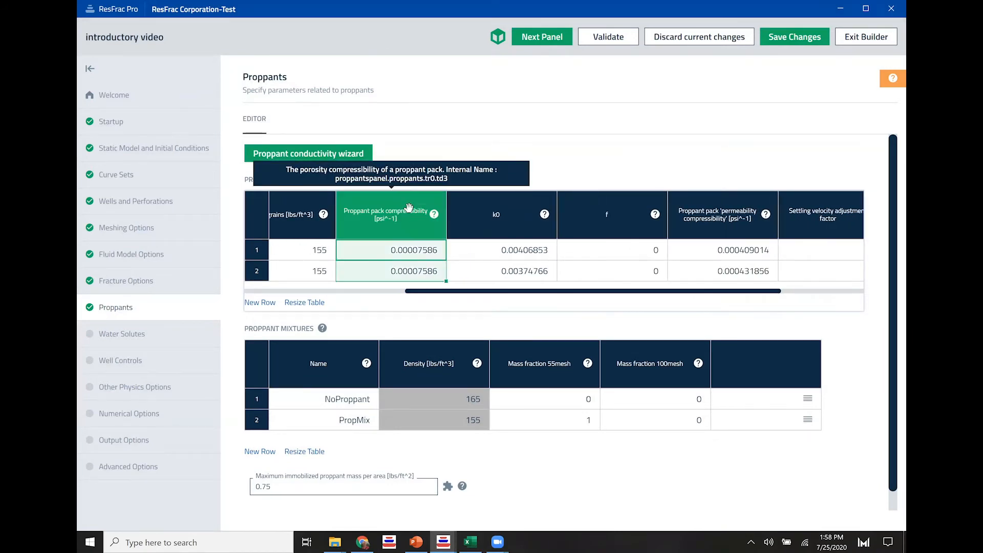
click(518, 213)
click(709, 213)
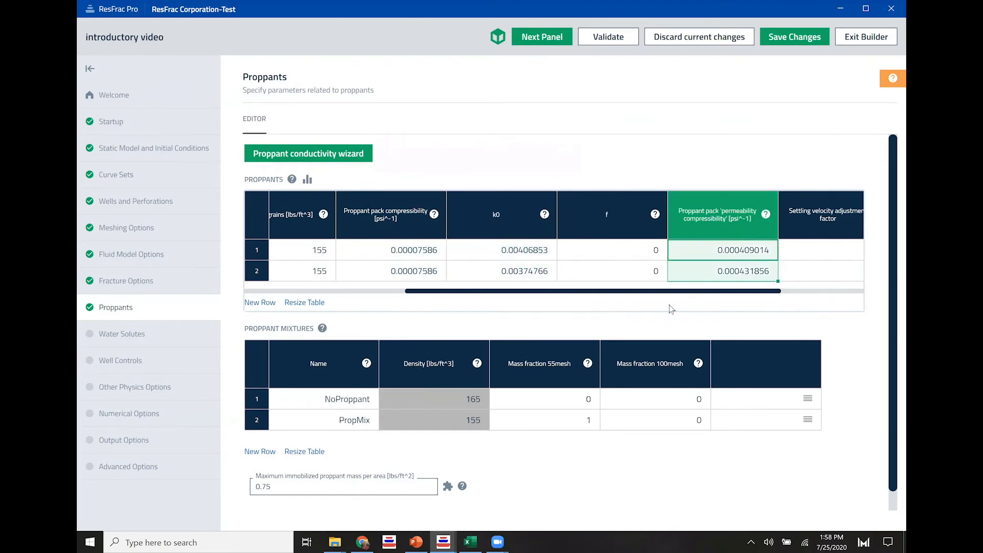
drag(660, 296, 618, 288)
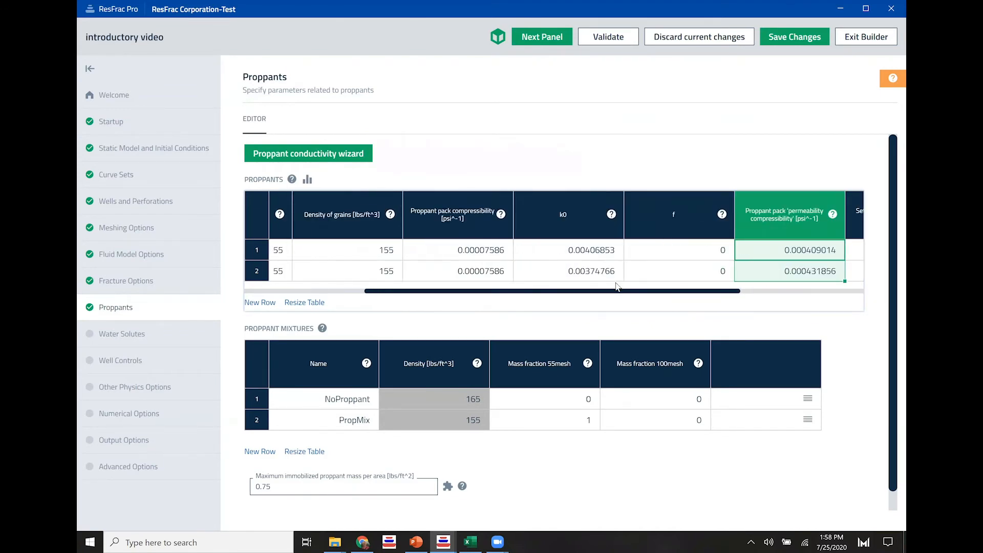
drag(495, 295, 365, 300)
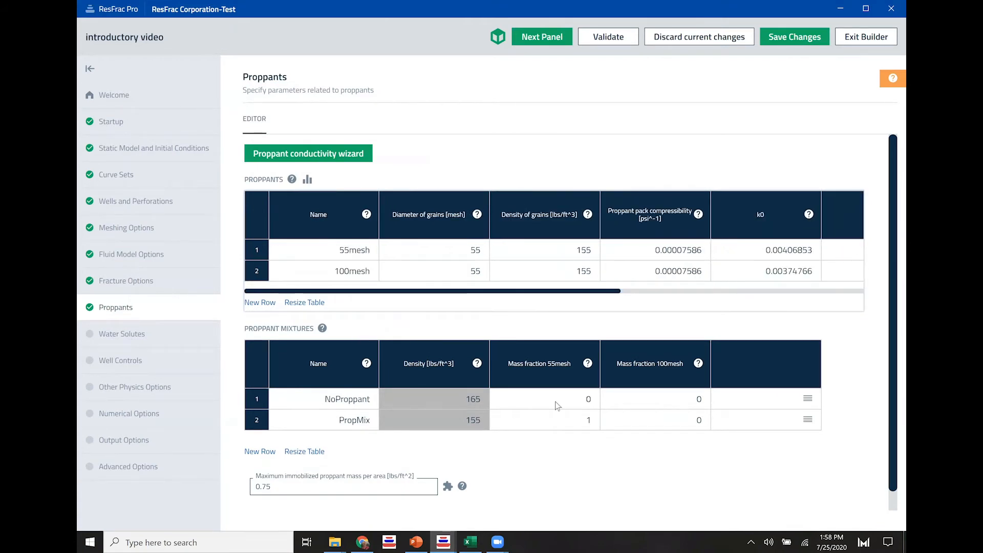
Add a third proppant mixture named 100 mesh and rename the PropMix mixture as 40/70.
scroll(546, 387, down, 1)
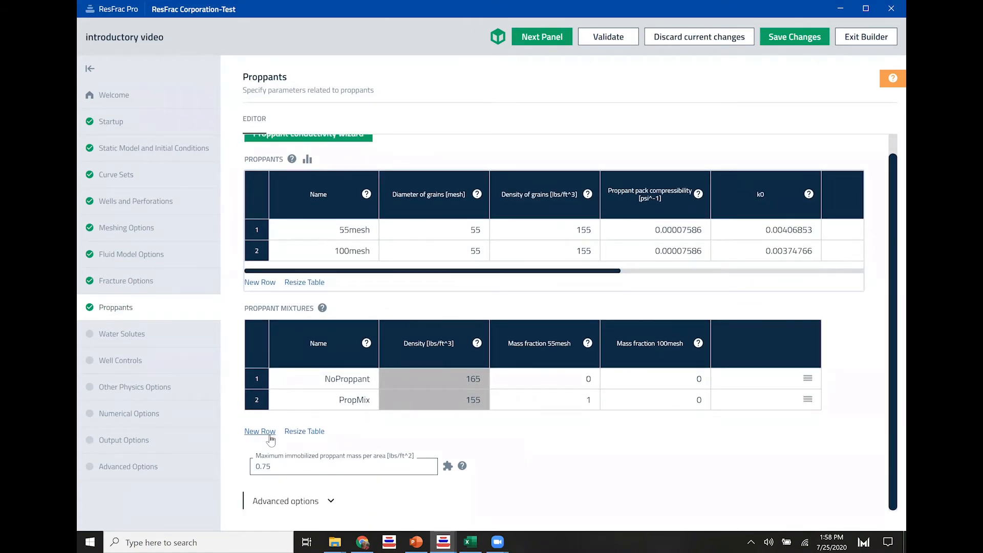
click(362, 428)
click(330, 408)
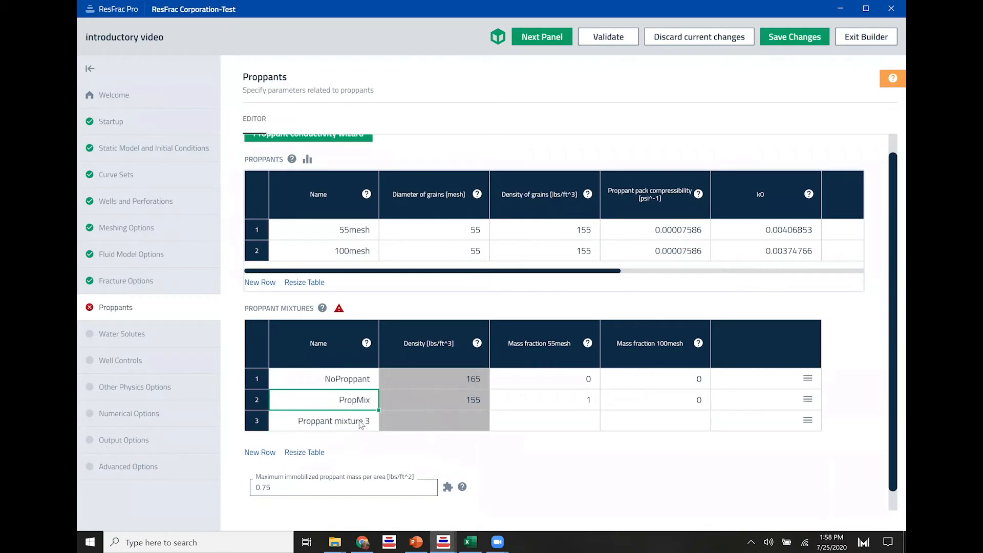
text(40/70)
key(Return)
text(100 mesh)
key(Tab)
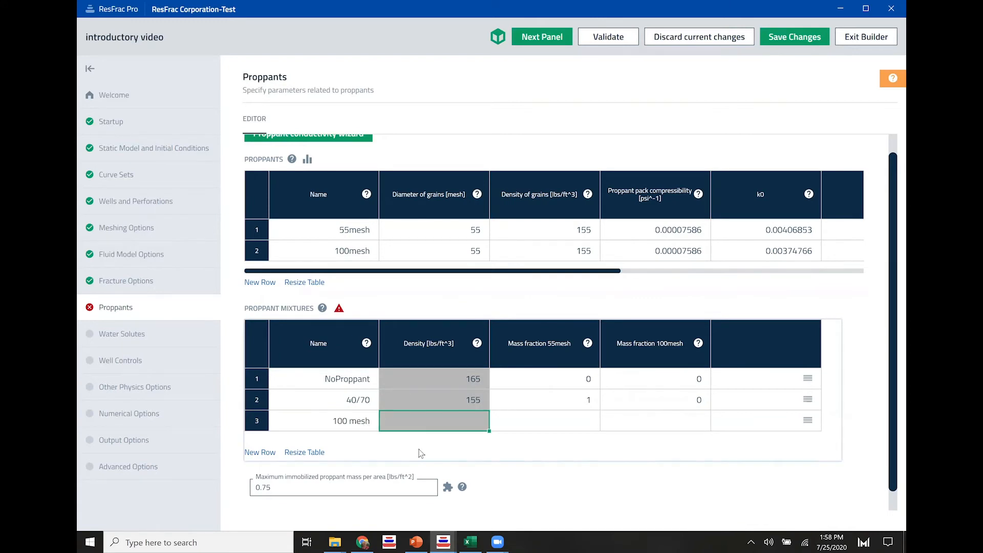
Set the 100 mesh mixture's mass fractions to 0 for 55mesh and 1 for 100mesh.
click(640, 424)
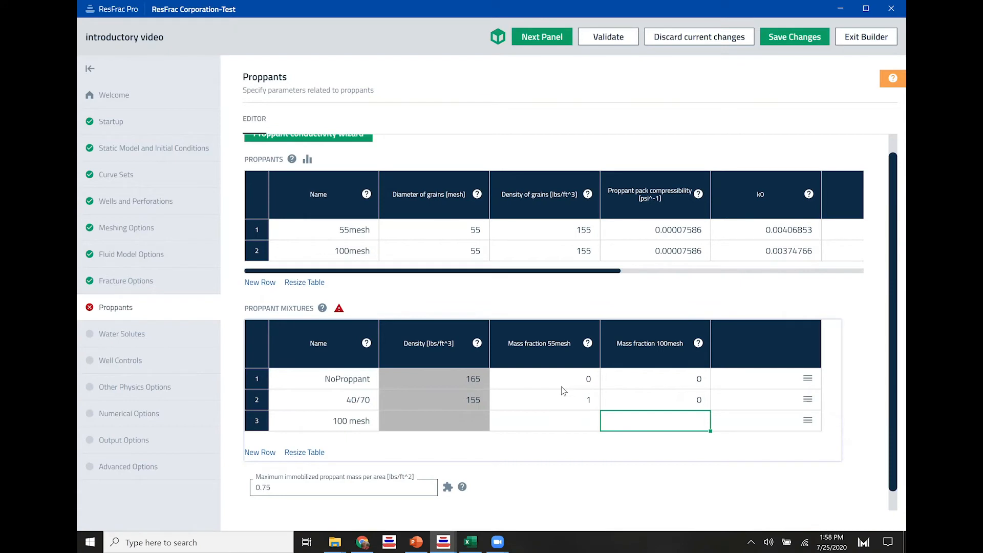
click(591, 403)
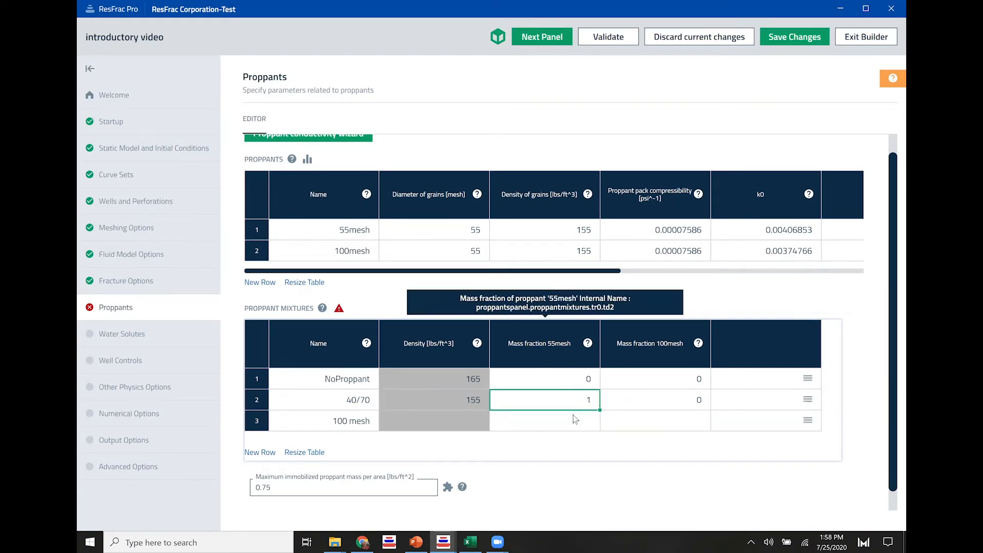
click(583, 423)
key(Tab)
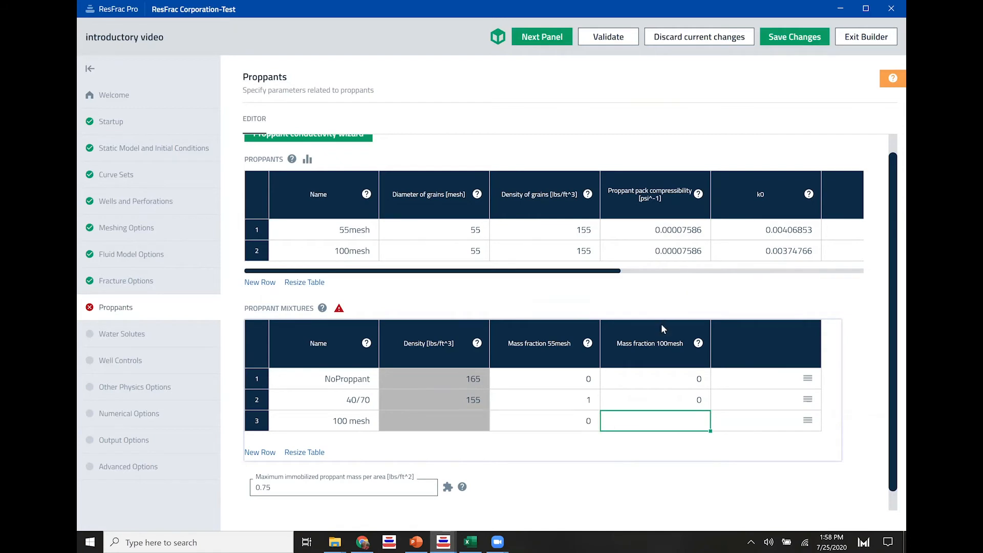
key(Tab)
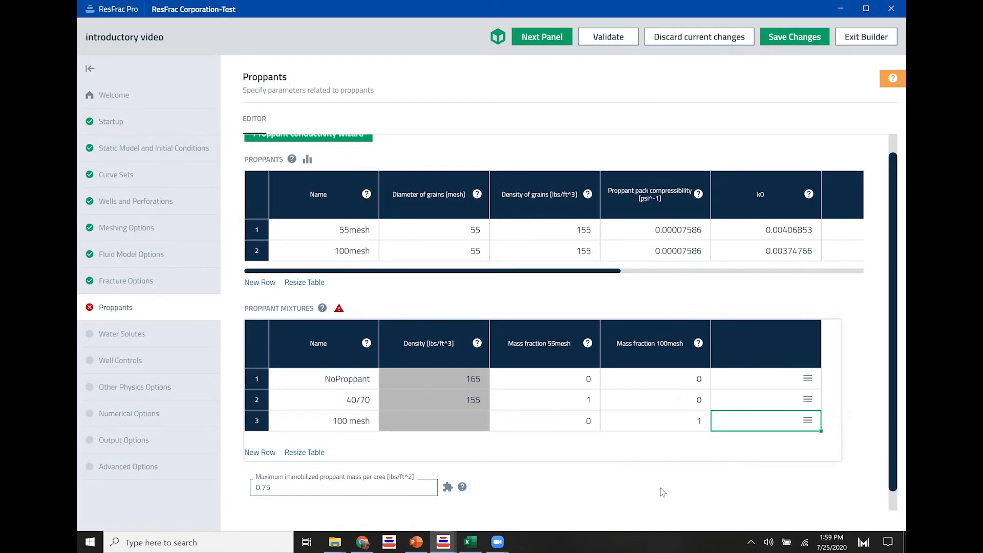
click(635, 463)
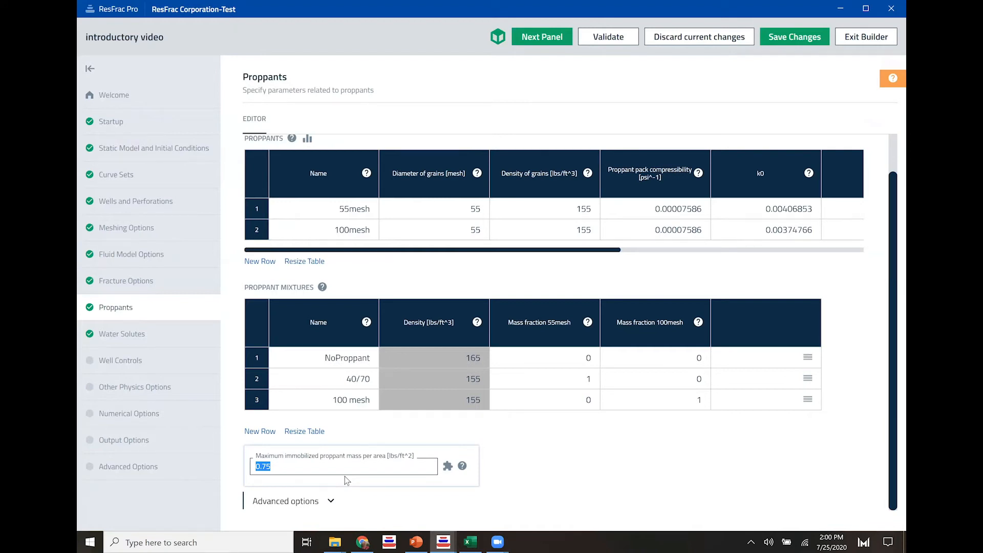
click(289, 467)
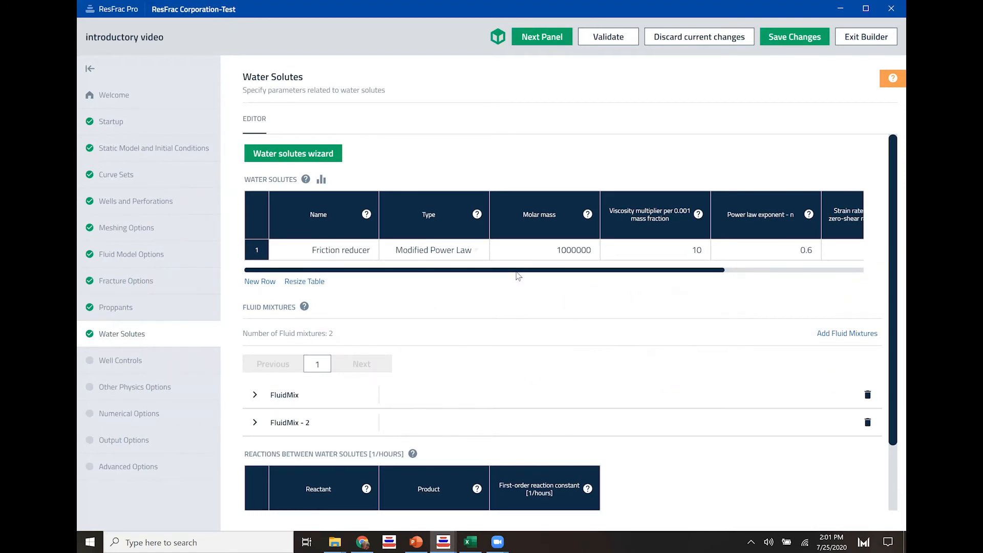
Start the water solutes wizard, answer No for cross-linked gel and choose FluidMix as the fluid mixture.
drag(517, 271, 514, 251)
click(297, 159)
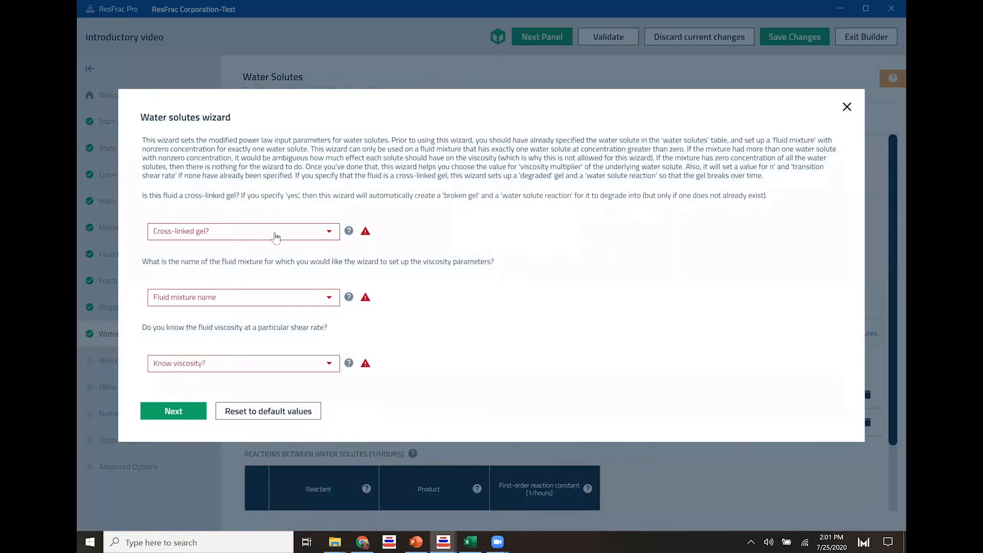
click(276, 233)
click(215, 252)
click(217, 300)
click(202, 298)
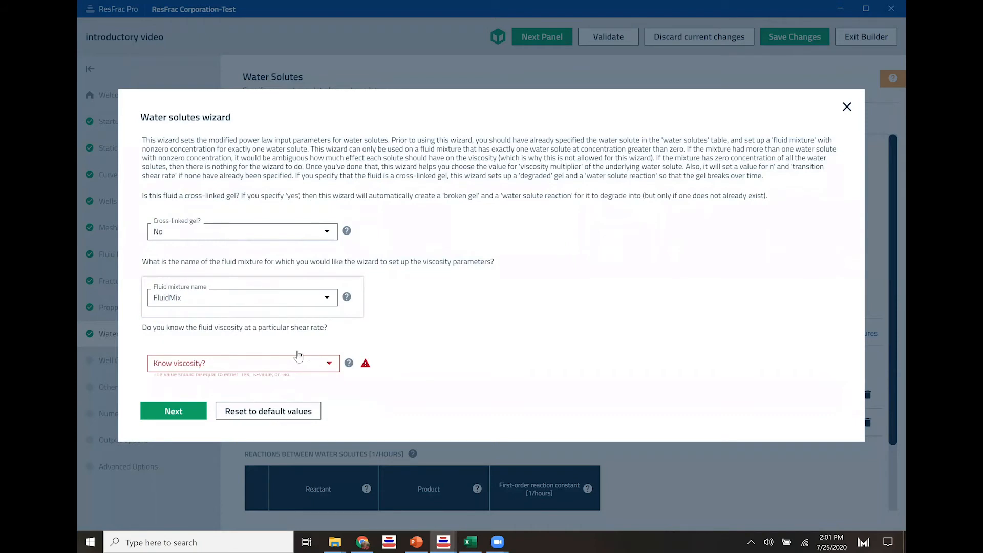
Answer No to knowing the fluid viscosity and continue to the wizard's frac fluid type page.
click(277, 364)
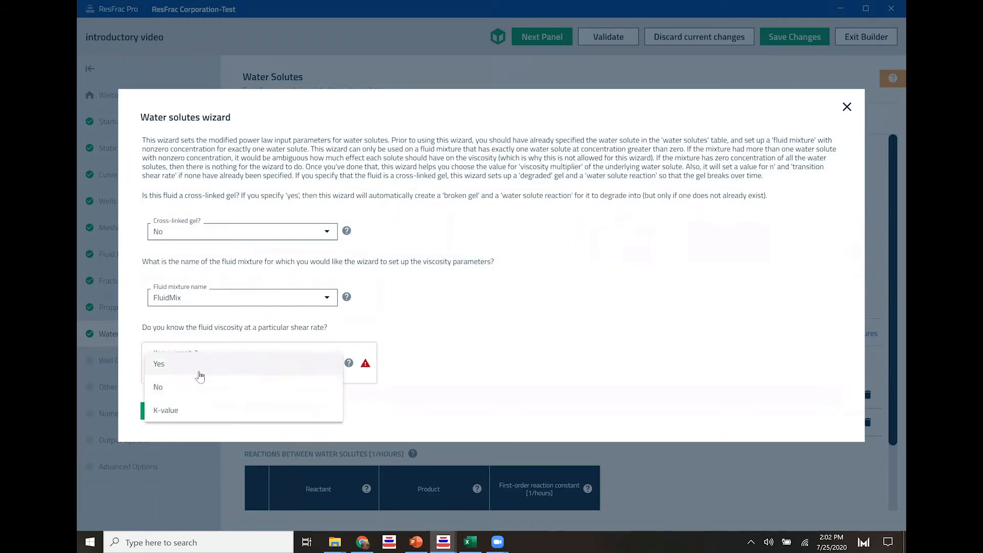
click(199, 363)
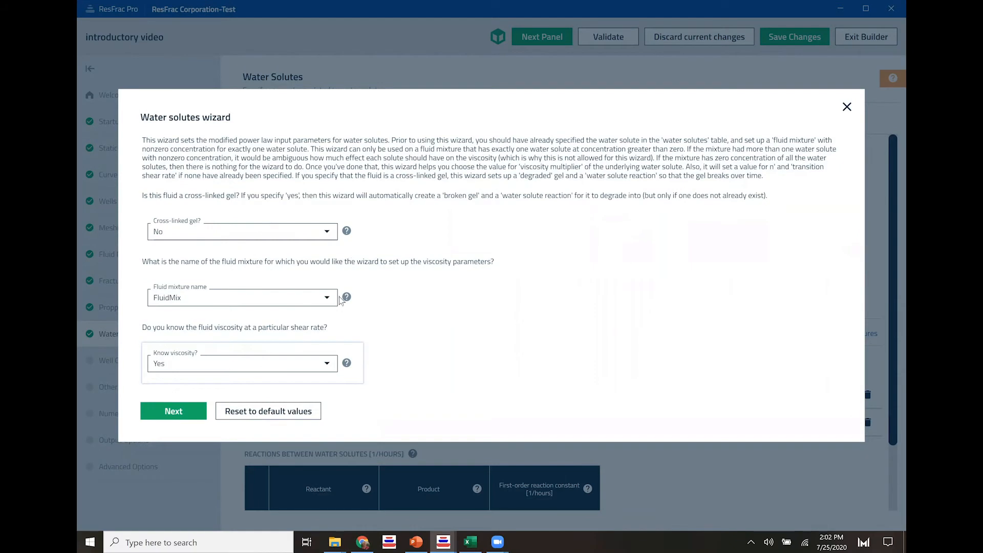
click(261, 367)
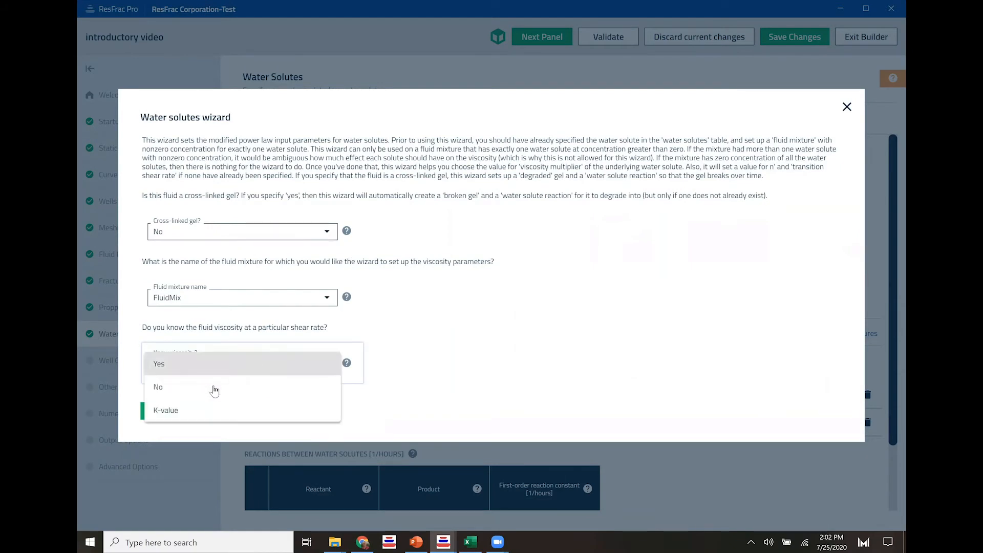
click(185, 387)
click(181, 412)
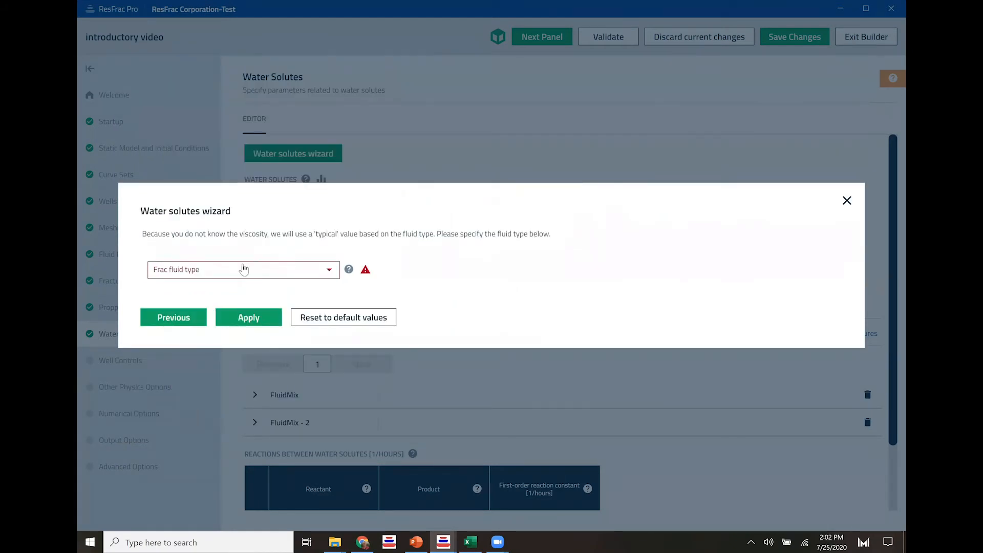
Choose Slickwater as the frac fluid type in the water solutes wizard and apply it.
click(182, 272)
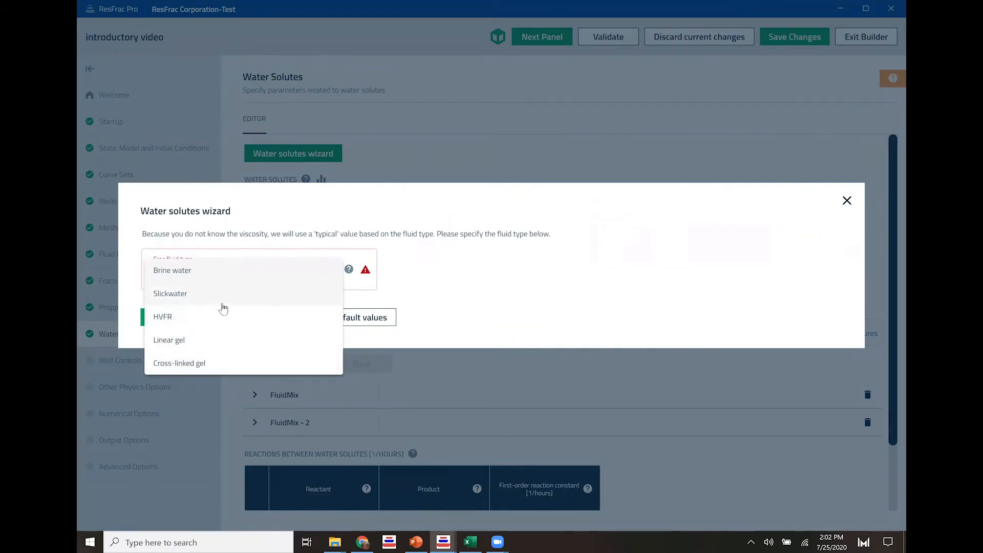
click(193, 296)
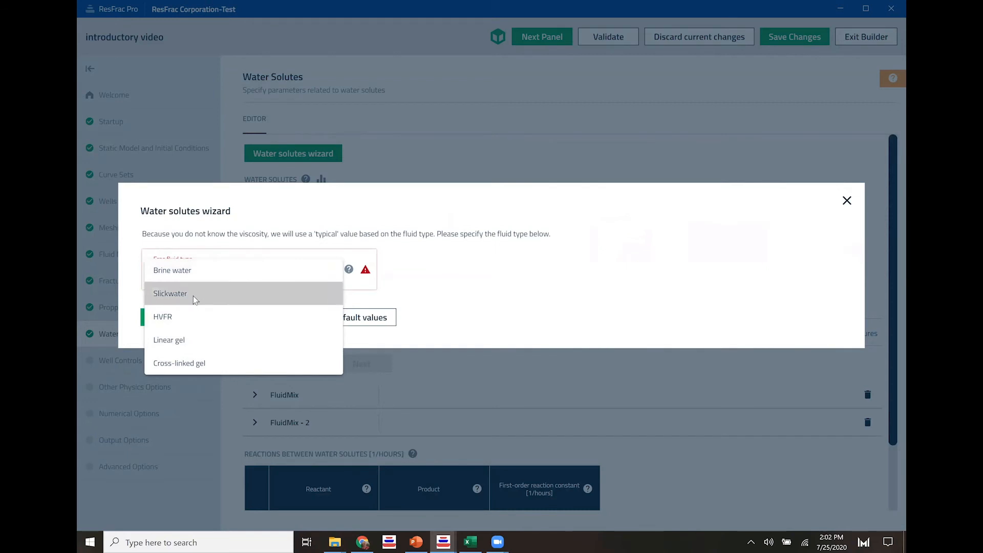
click(264, 322)
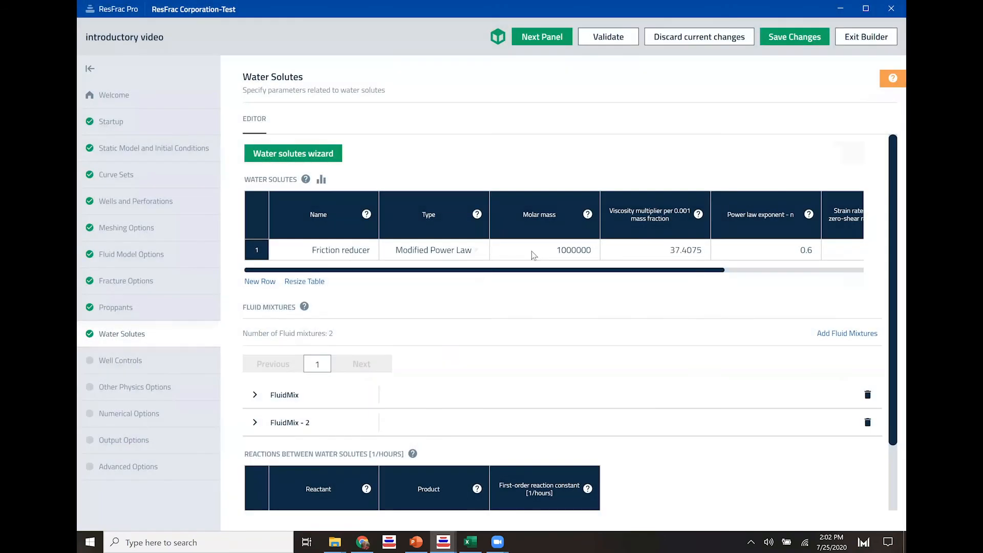
Examine the friction reducer solute and the FluidMix mixture's viscosity summary and injection composition.
click(361, 252)
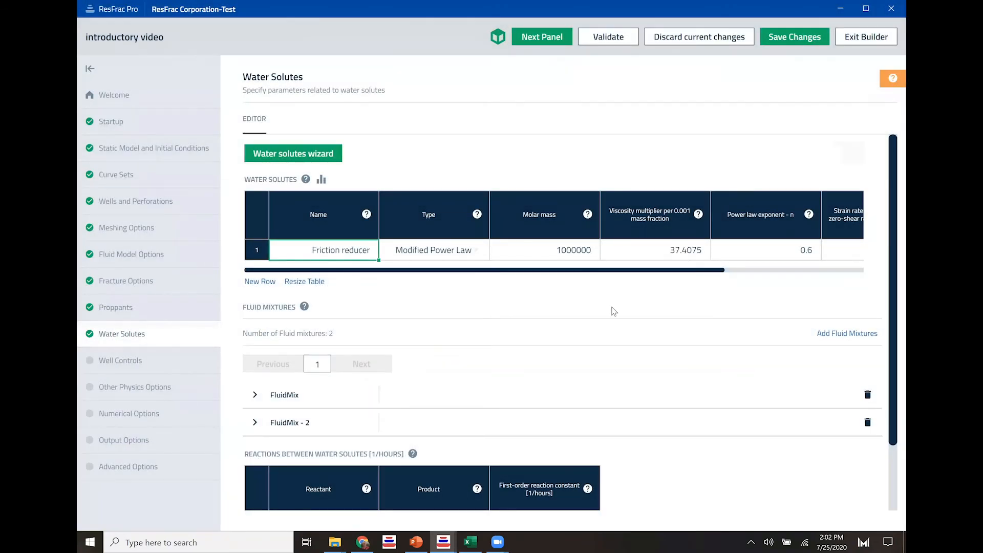
click(279, 402)
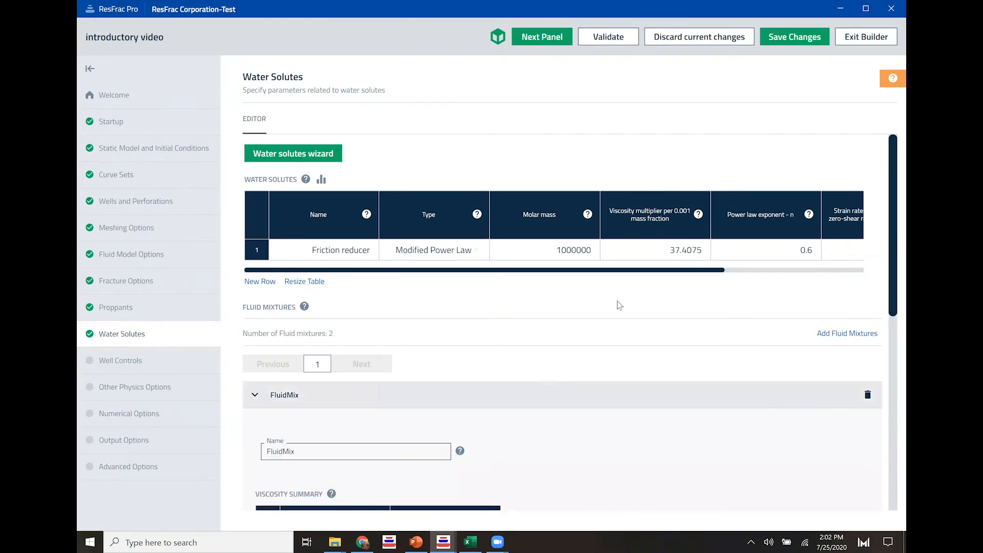
scroll(614, 305, down, 5)
drag(345, 234, 465, 235)
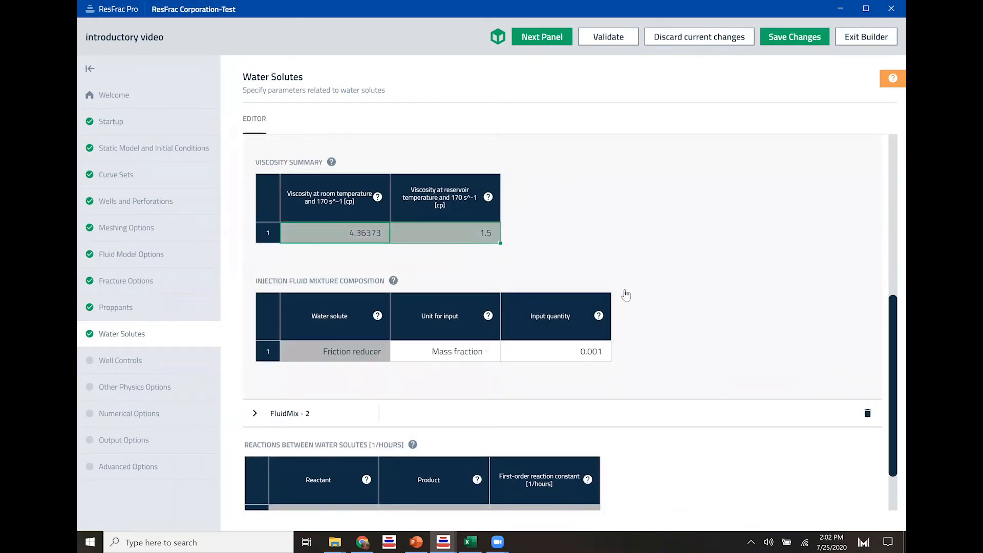
scroll(642, 251, up, 2)
click(353, 463)
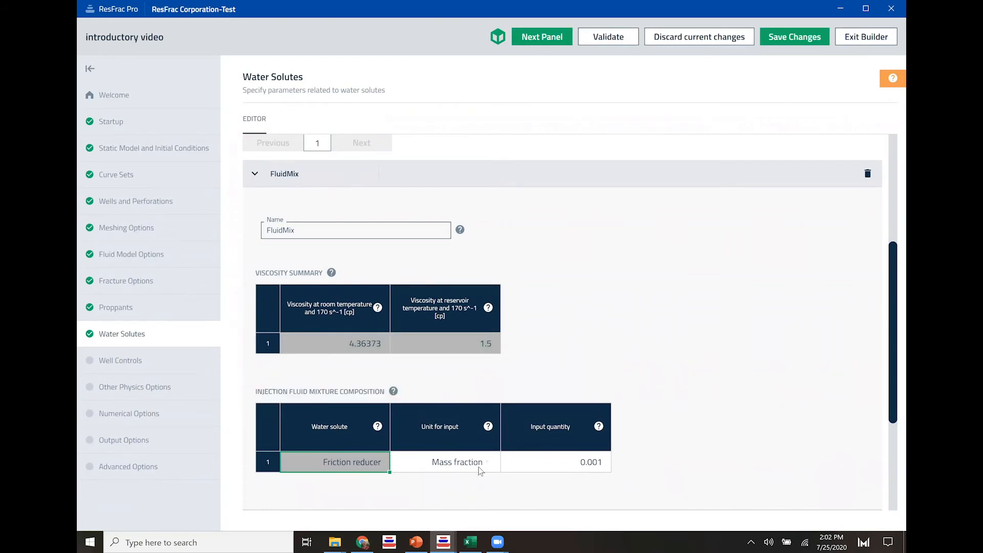
click(456, 463)
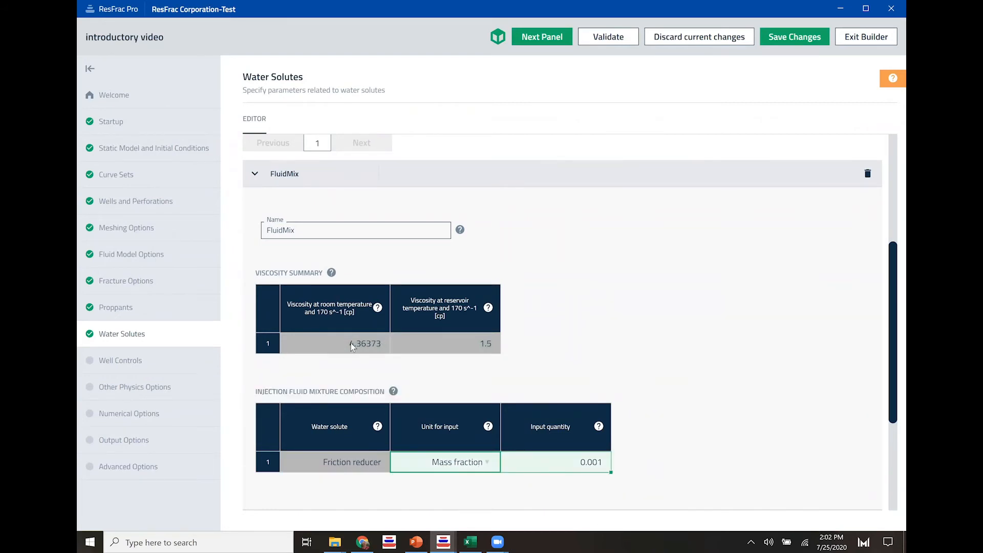
drag(351, 344, 435, 344)
click(458, 344)
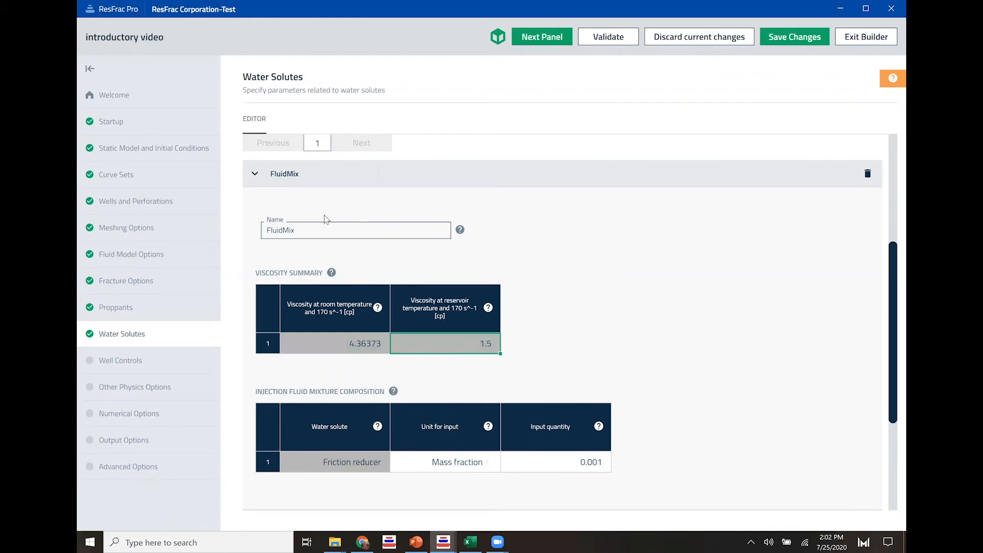
click(261, 175)
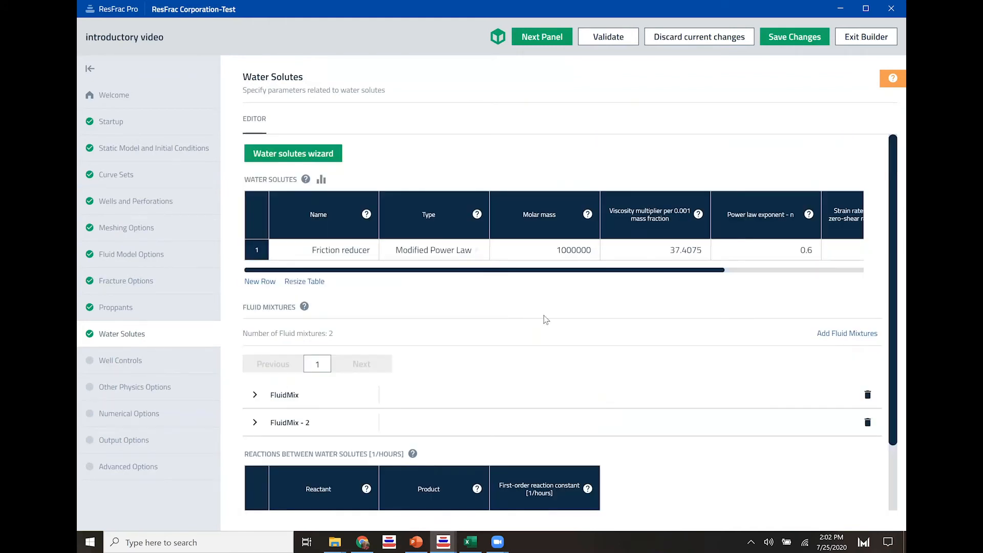
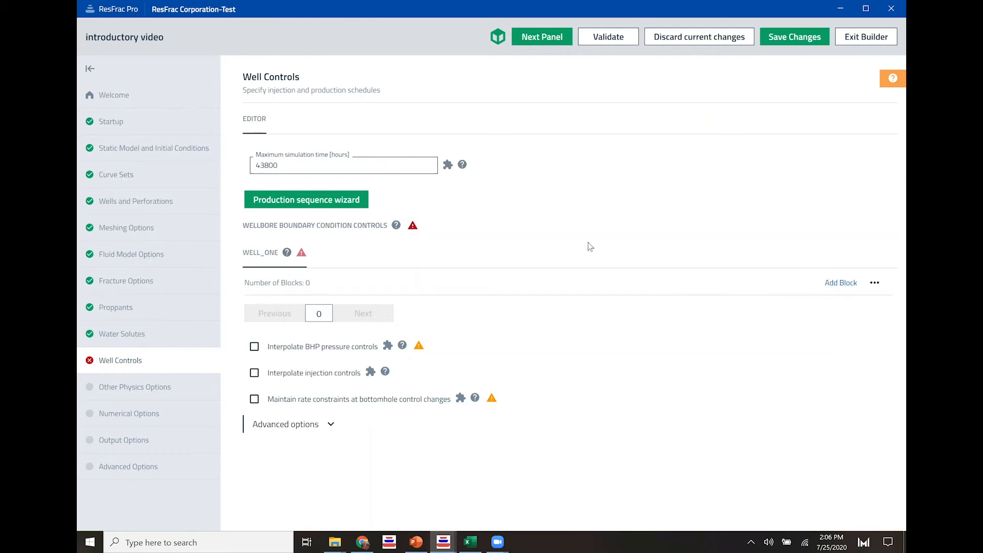
Add a control block for WELL_ONE in Well Controls and set its type to InjectionSequence.
click(841, 283)
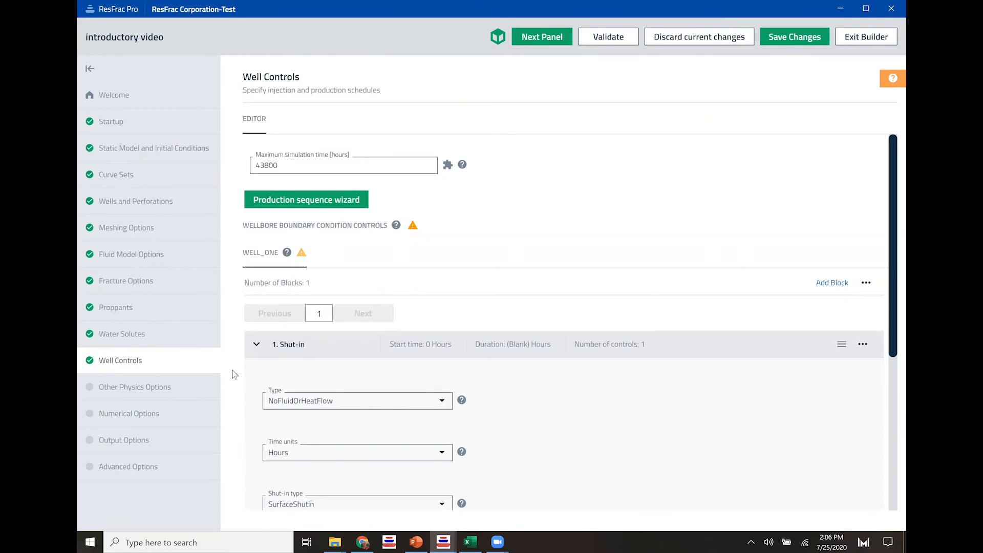
scroll(357, 381, down, 2)
click(442, 290)
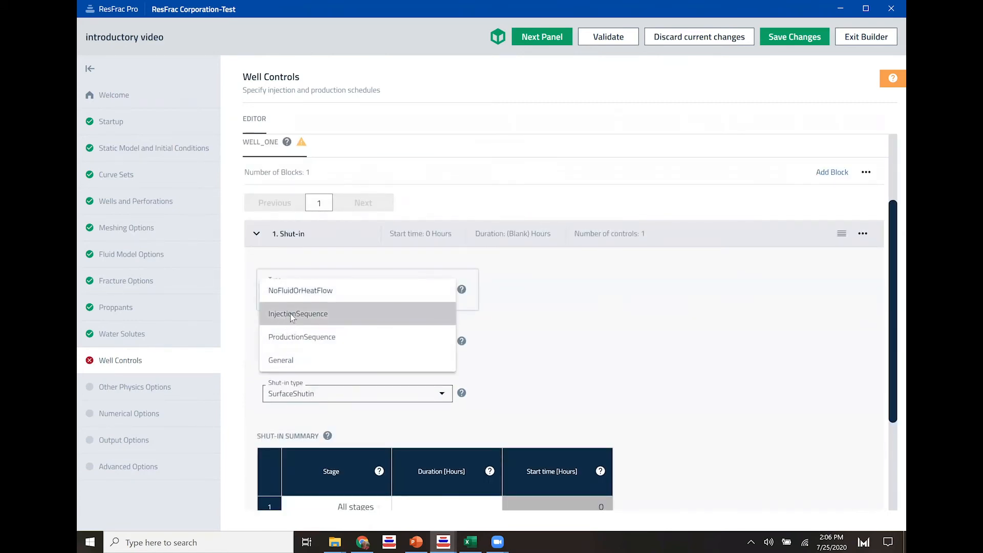
click(289, 314)
scroll(594, 277, down, 3)
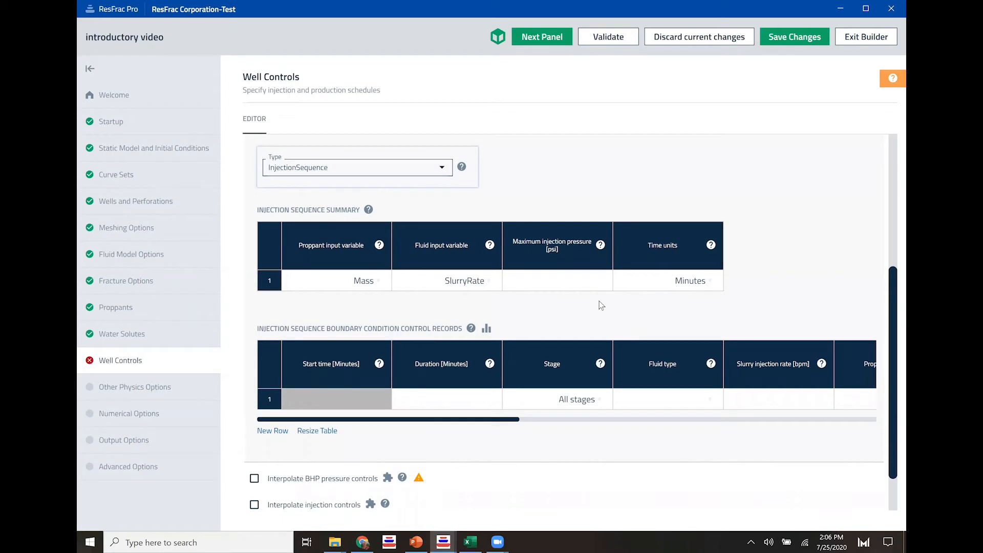
Set the injection sequence's proppant input variable to MassPerVolume and keep SlurryRate as the fluid input variable.
click(379, 284)
click(317, 309)
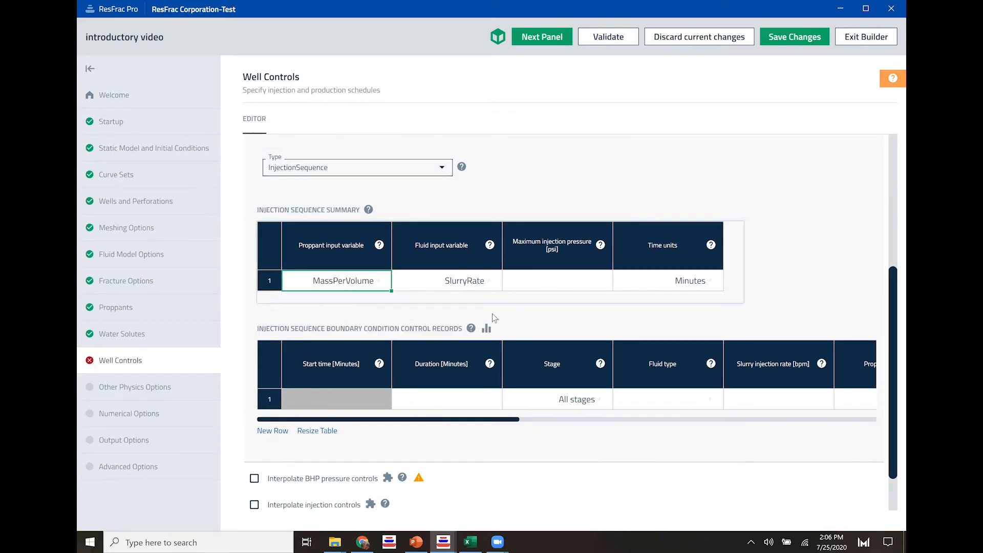
click(490, 281)
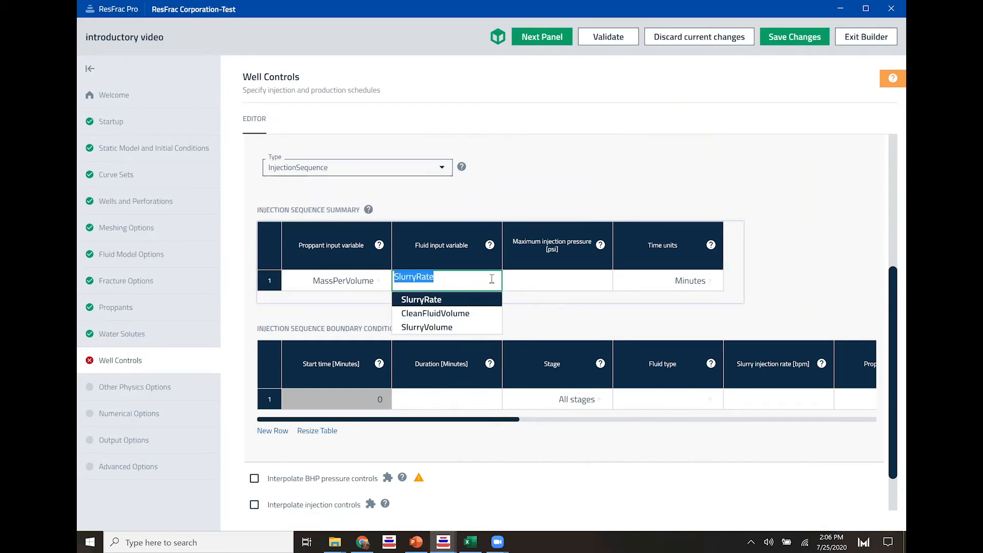
click(422, 302)
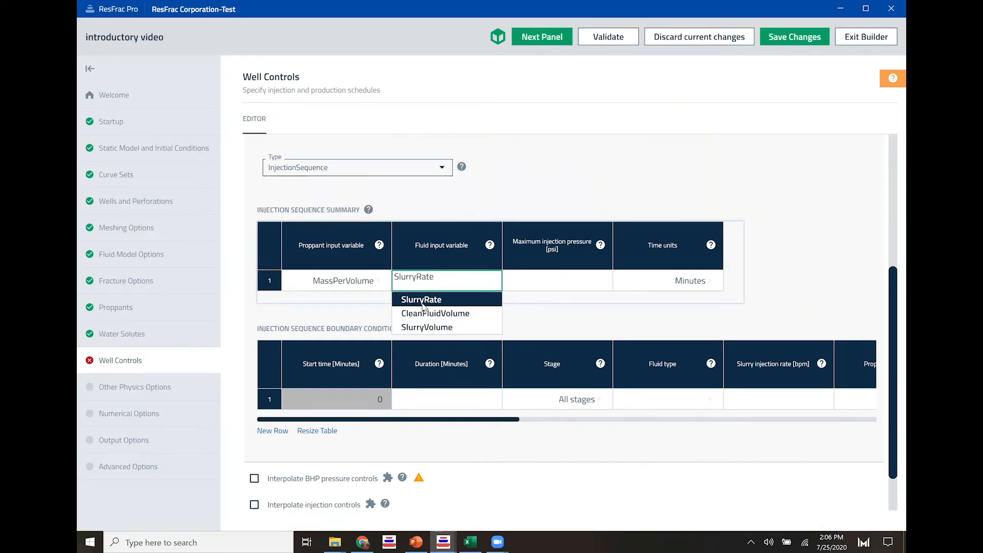
Set the injection sequence's maximum injection pressure to 15000 psi.
click(566, 284)
text(15000)
key(Return)
click(808, 261)
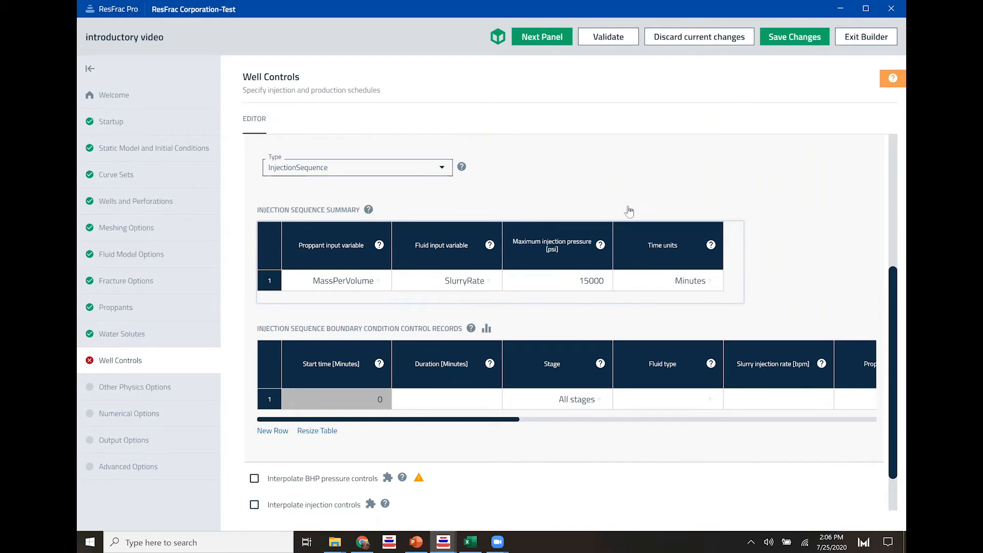
mouse_move(586, 255)
click(570, 286)
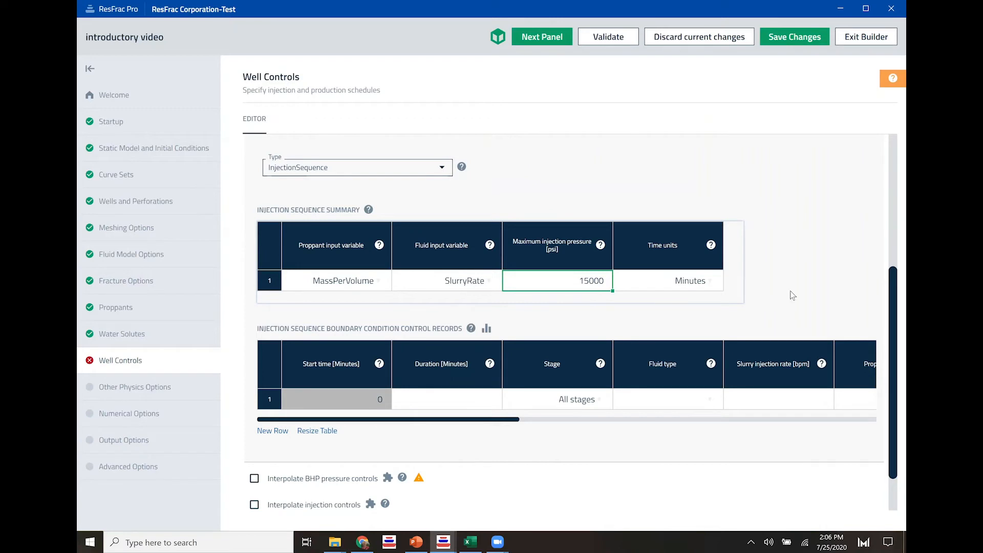
click(843, 257)
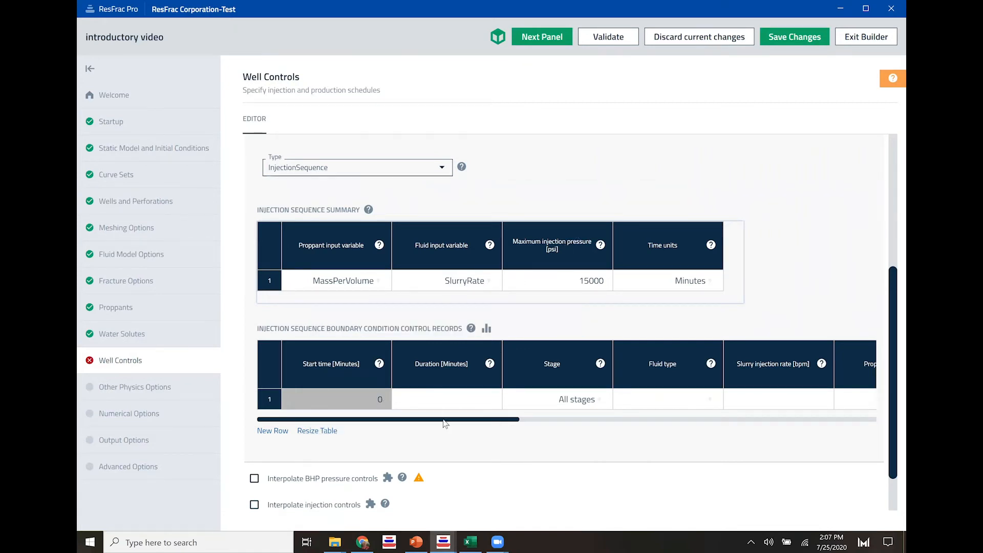
Copy the Stage Time values from the Frac Schedule sheet in Excel and paste them into the Duration column of the ResFrac injection control records.
drag(461, 419, 480, 420)
drag(369, 359, 722, 355)
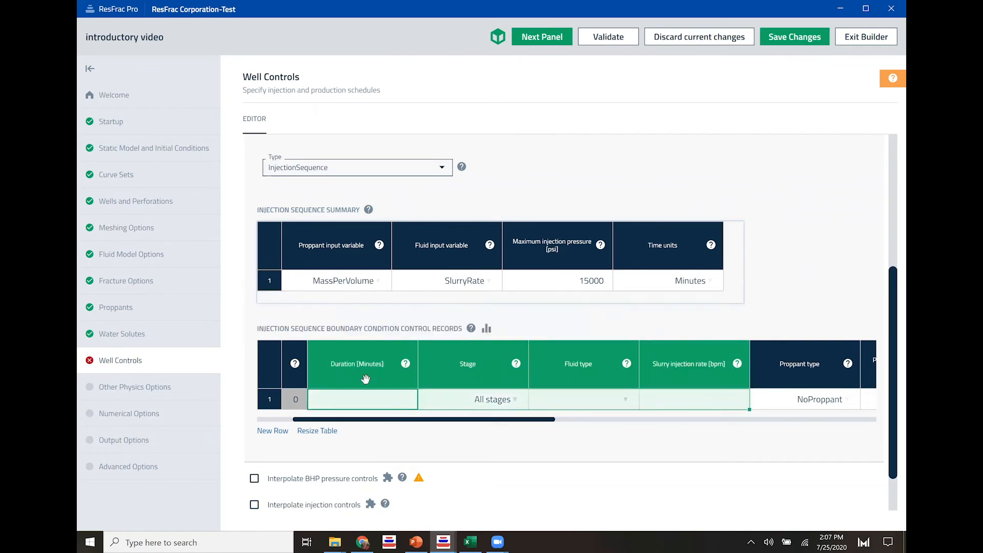
click(382, 399)
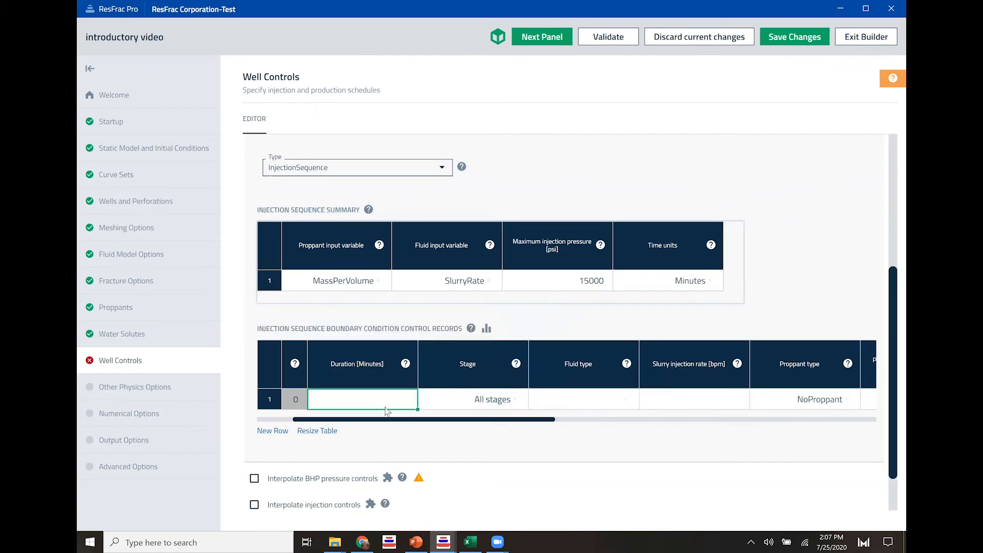
key(alt+Tab)
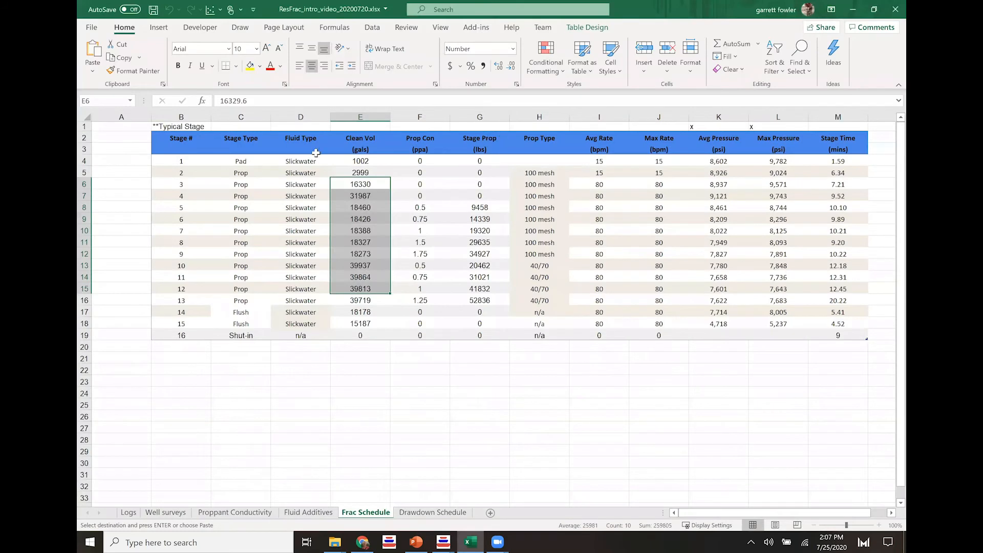
click(182, 160)
drag(181, 160, 174, 335)
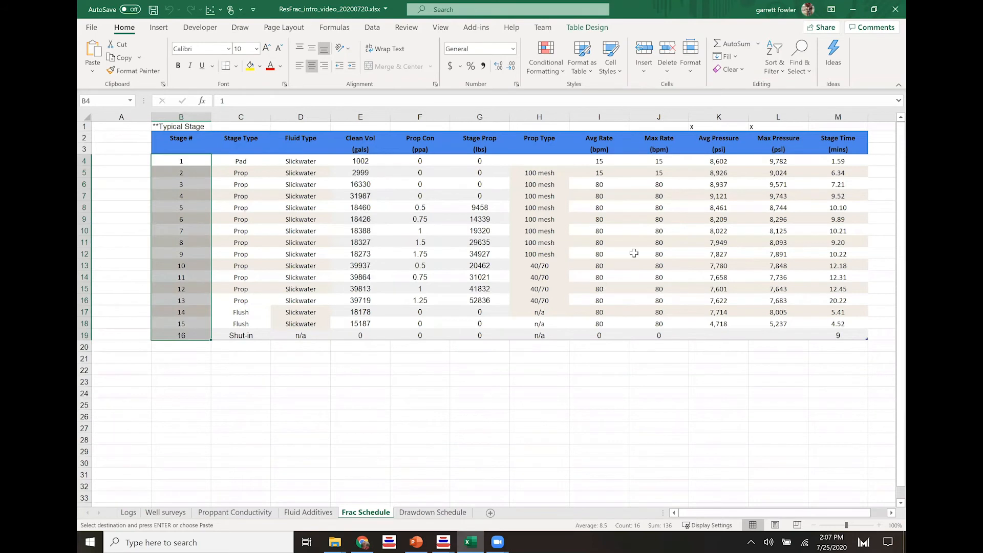
drag(835, 162, 829, 332)
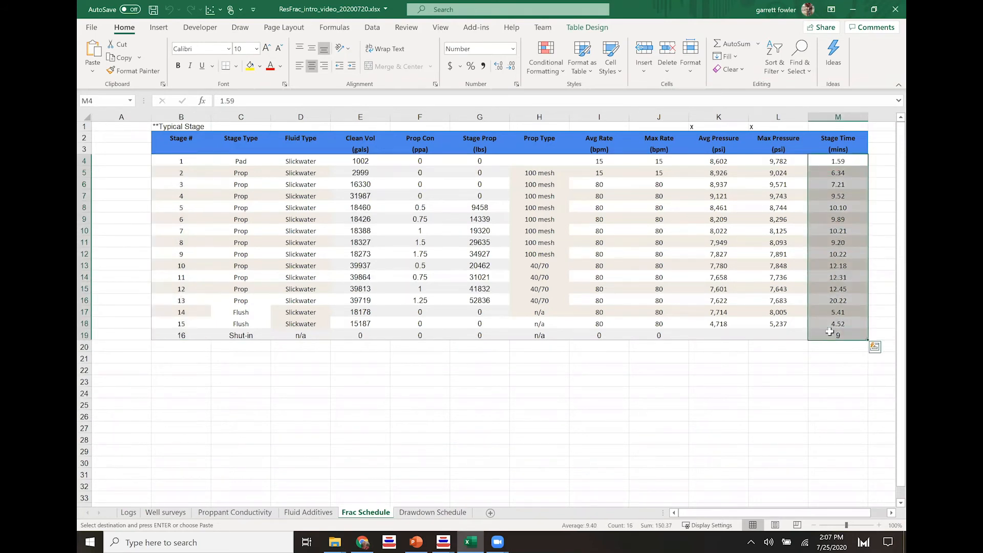
key(alt+Tab)
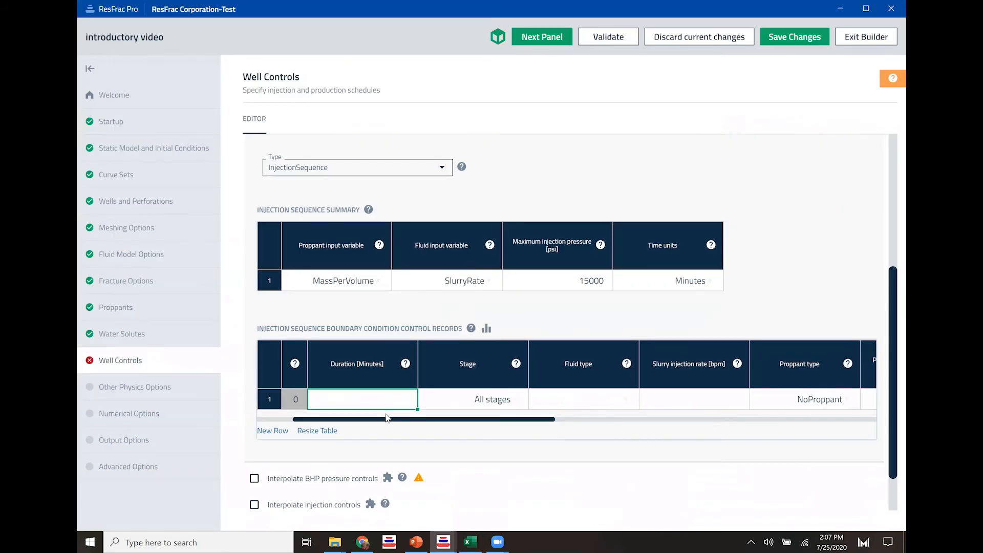
key(ctrl+v)
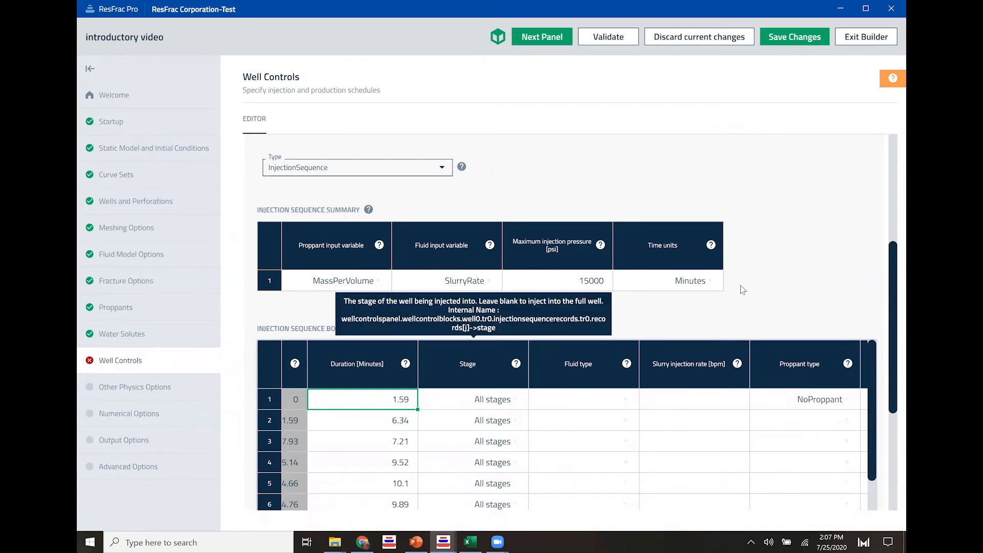
Set the stage to 1 in the first injection record and fill it down to all records.
scroll(877, 246, down, 4)
scroll(519, 223, up, 2)
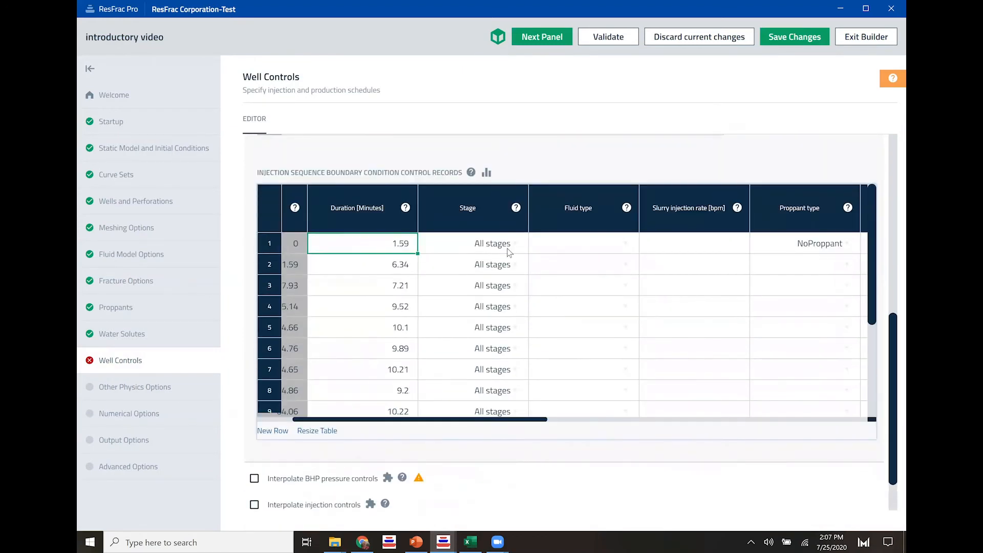
click(510, 245)
click(456, 290)
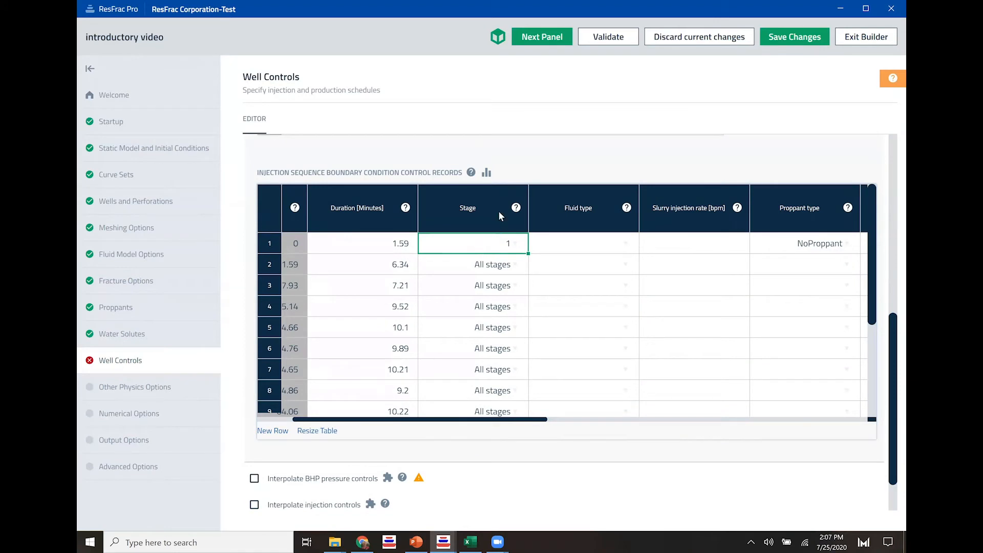
click(496, 211)
key(ctrl+d)
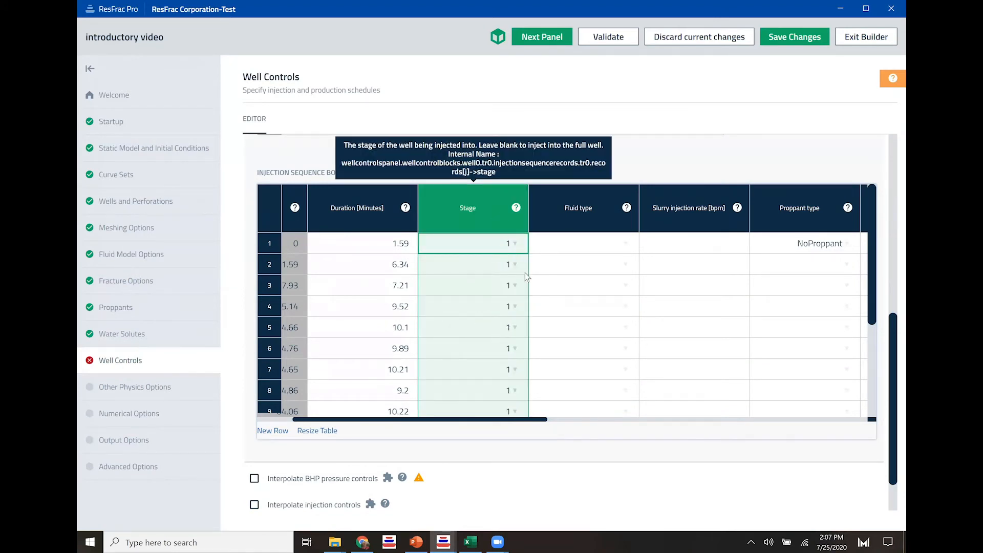
Set the first injection record's fluid type to FluidMix.
click(553, 247)
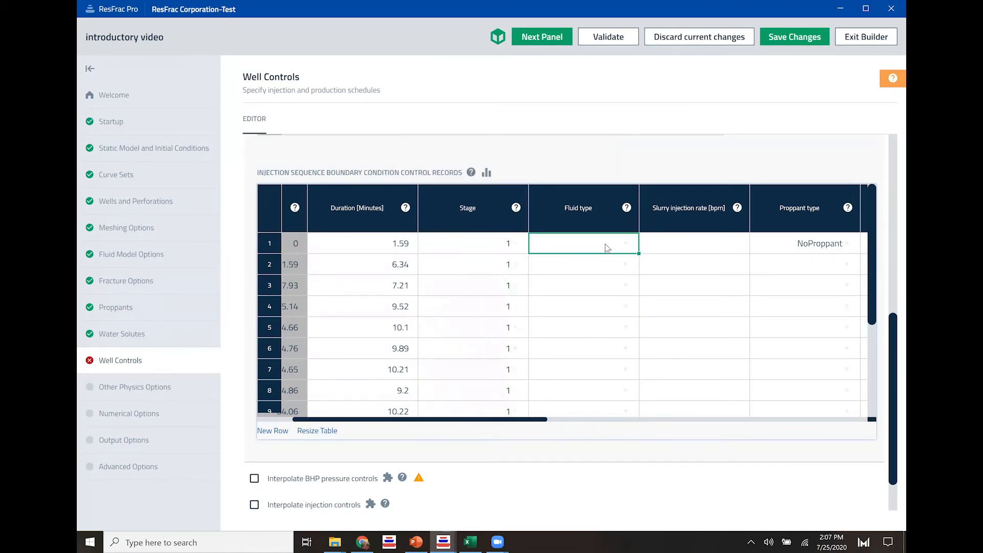
click(626, 244)
click(578, 263)
Rename the FluidMix fluid mixture in Water Solutes as Slickwater.
click(146, 338)
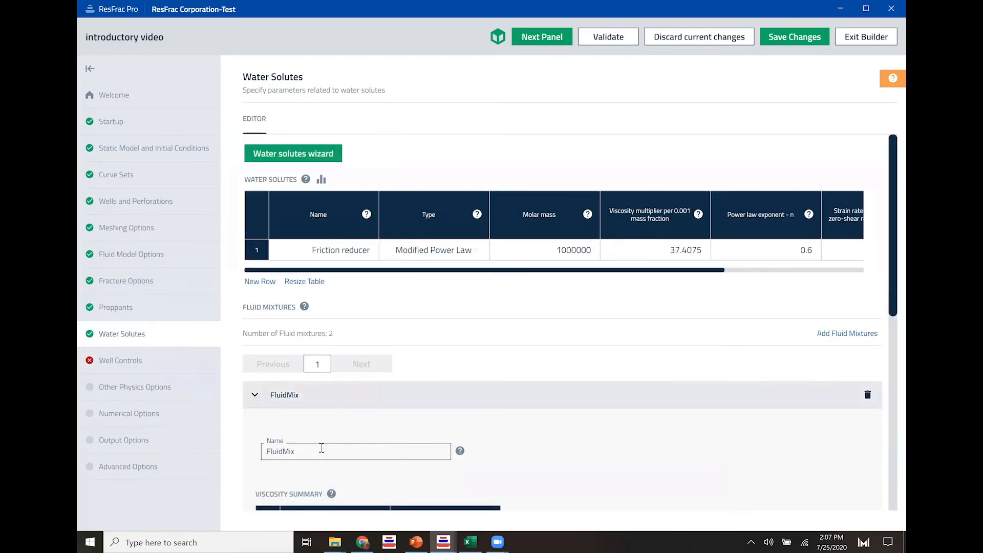
double_click(272, 453)
text(S)
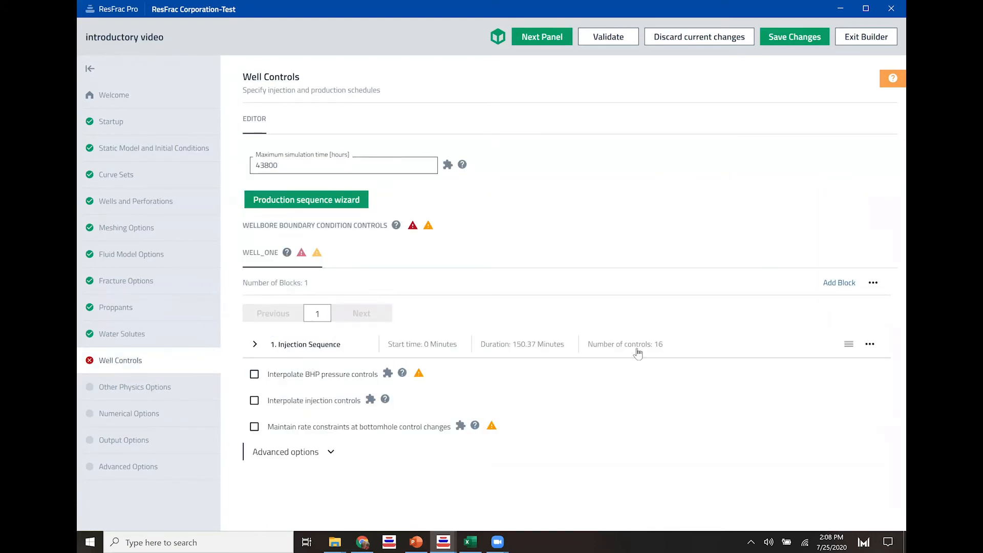
Reopen the injection sequence block in Well Controls and fill the Slickwater fluid type down to all records.
click(662, 351)
scroll(722, 295, down, 5)
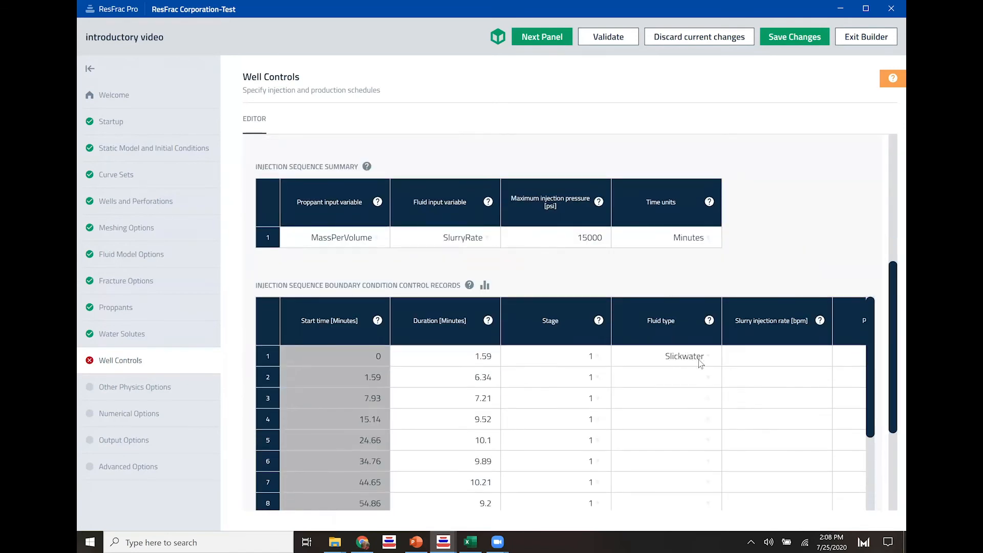
click(681, 334)
key(ctrl+d)
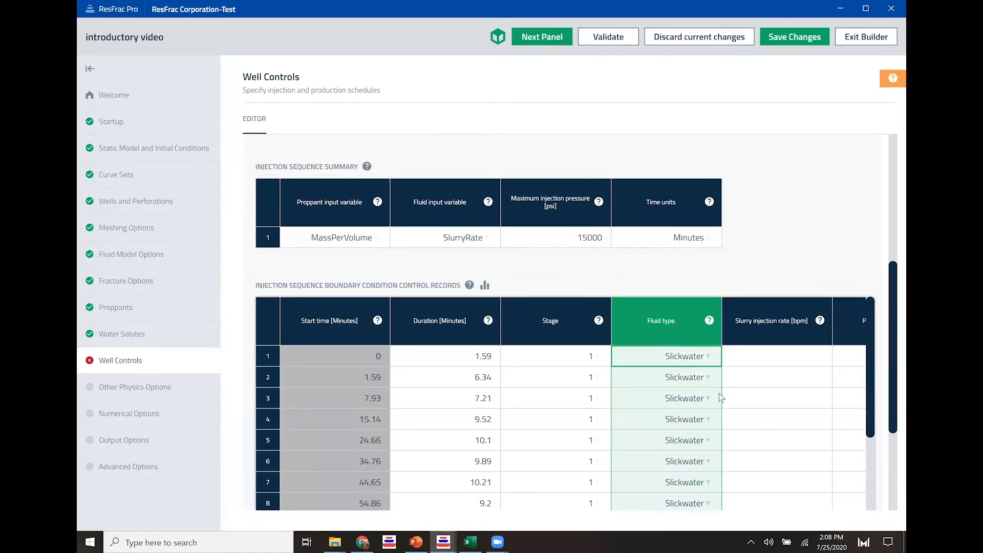
Copy the Avg Rate column from the Excel frac schedule into the Slurry injection rate column of the injection records.
click(848, 227)
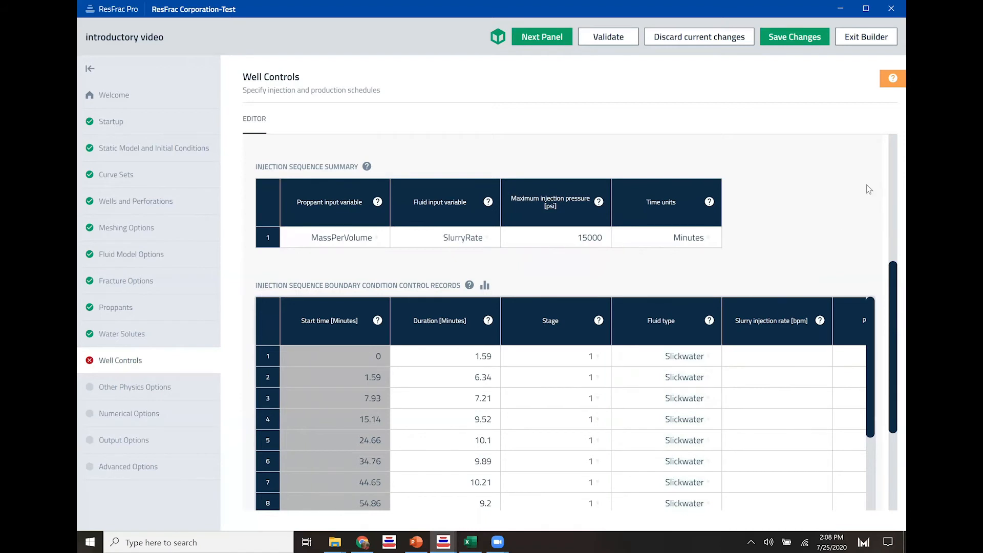
scroll(869, 190, down, 4)
scroll(818, 324, up, 1)
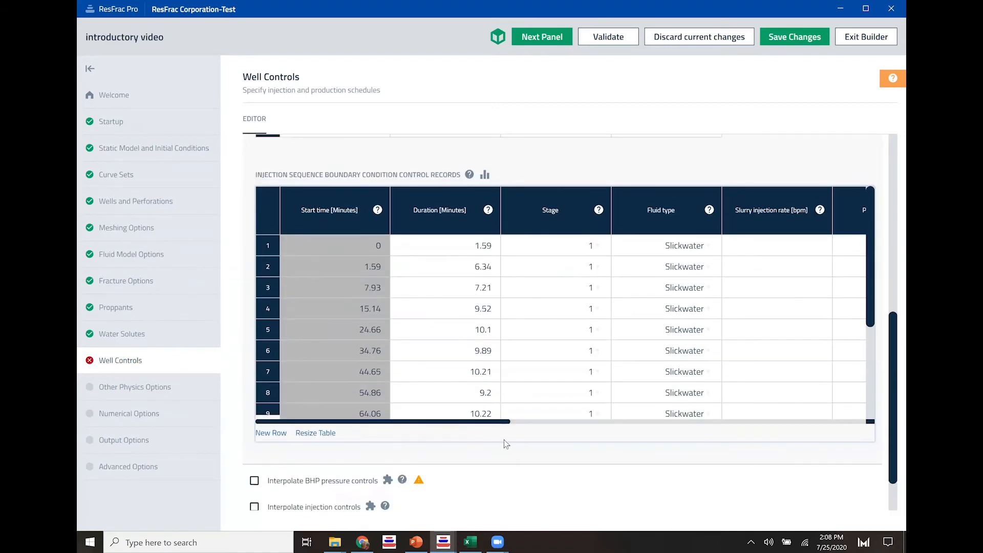
click(482, 422)
drag(481, 420, 500, 421)
click(557, 342)
scroll(598, 362, up, 3)
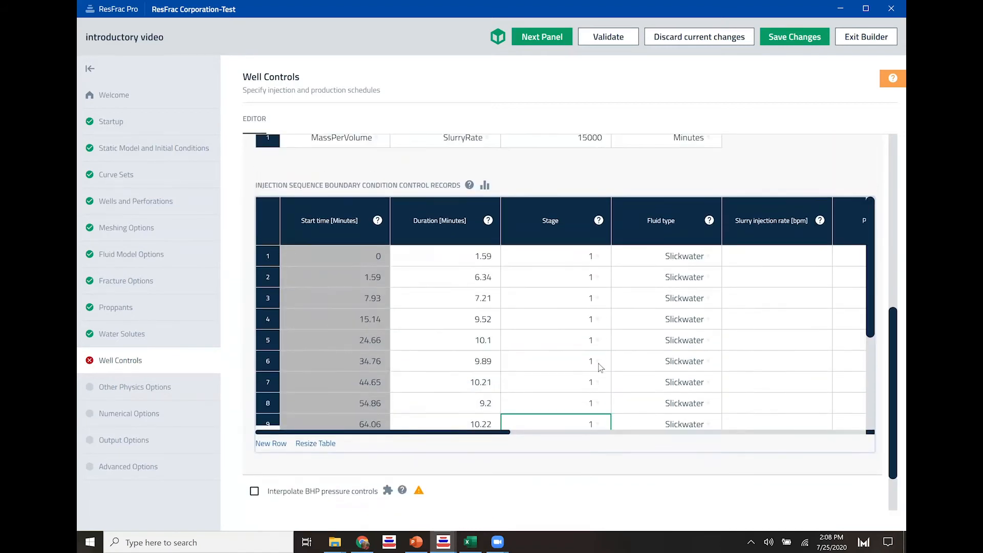
drag(482, 477, 636, 477)
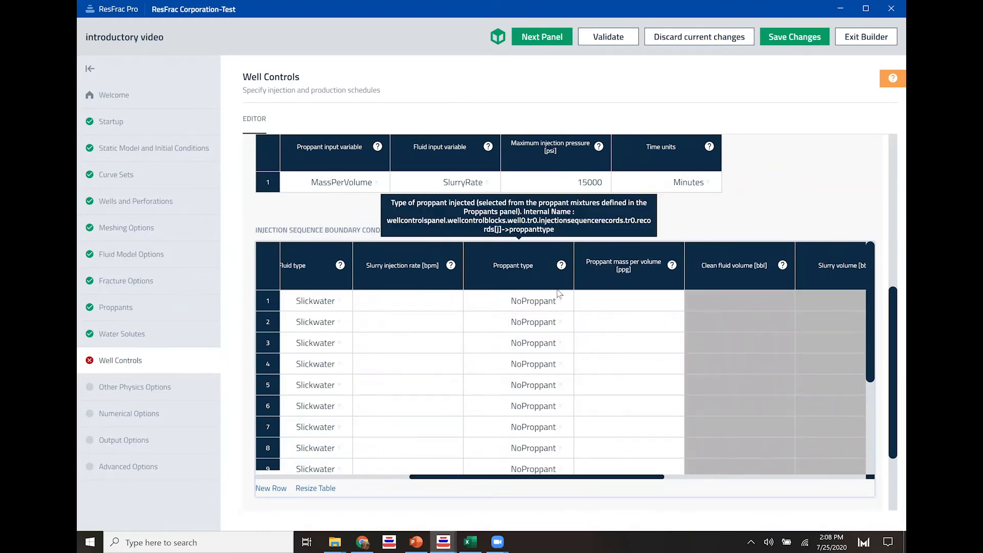
key(alt+Tab)
drag(598, 162, 595, 336)
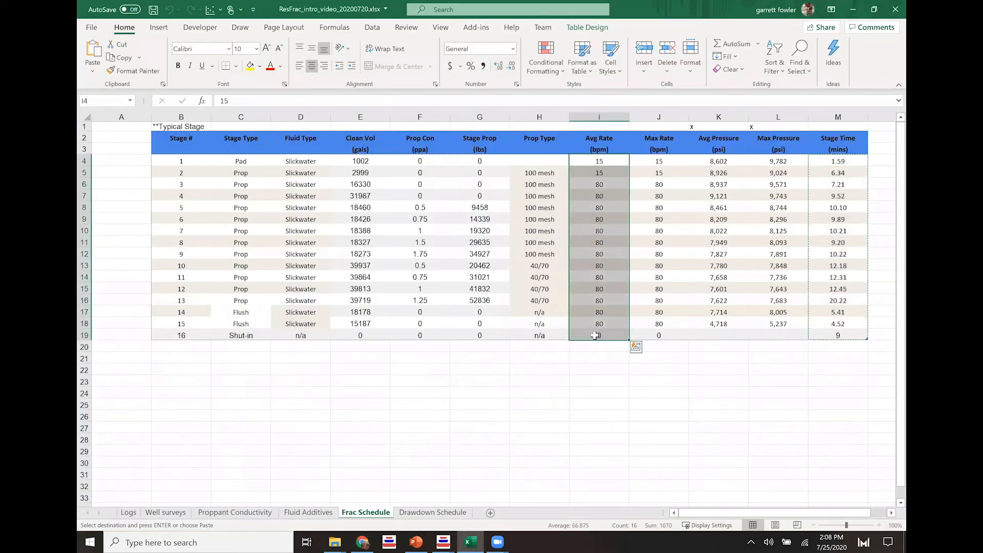
key(ctrl+c)
key(alt+Tab)
click(413, 304)
Copy the 100 mesh and 40/70 entries from the Excel Prop Type column into the Proppant type column, starting at record 2.
key(alt+Tab)
drag(532, 163, 545, 301)
key(ctrl+c)
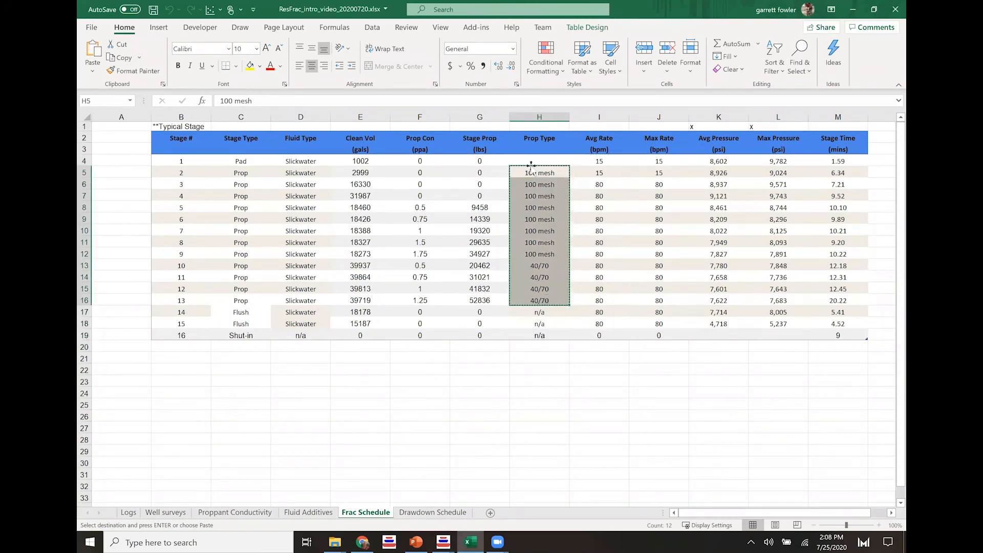
key(alt+Tab)
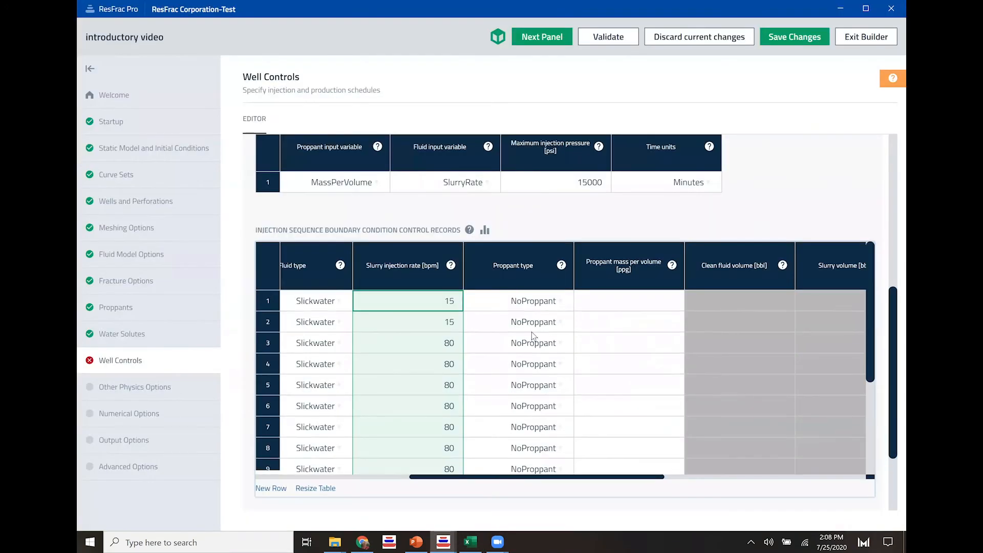
click(529, 330)
key(ctrl+v)
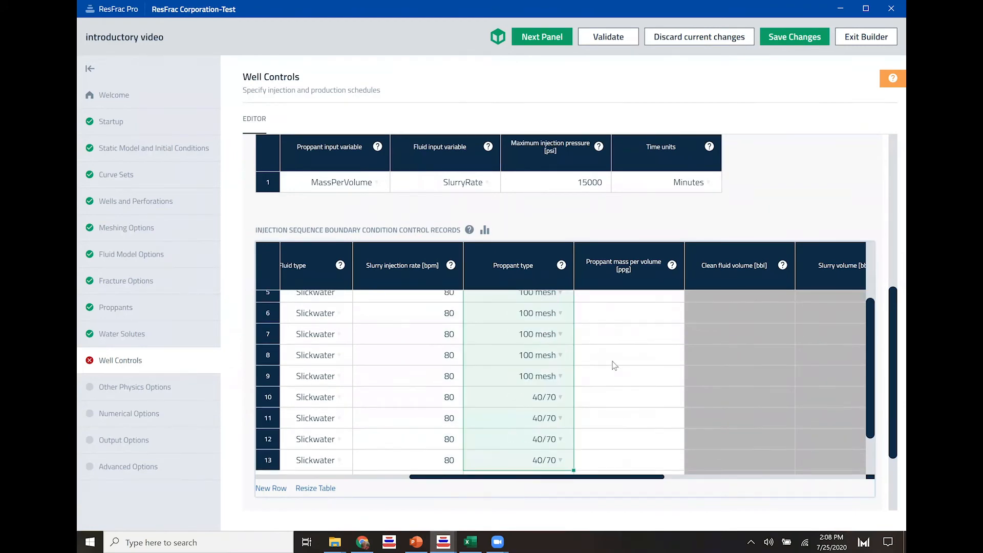
Copy the Prop Con values from the Excel frac schedule into the Proppant mass per volume column.
key(alt+Tab)
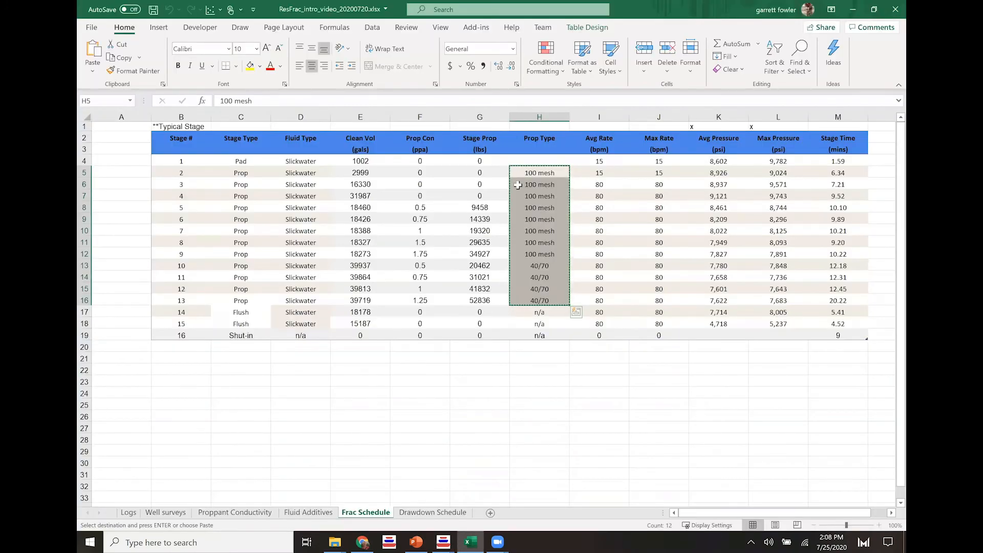
drag(431, 162, 425, 301)
key(alt+Tab)
drag(631, 367, 476, 367)
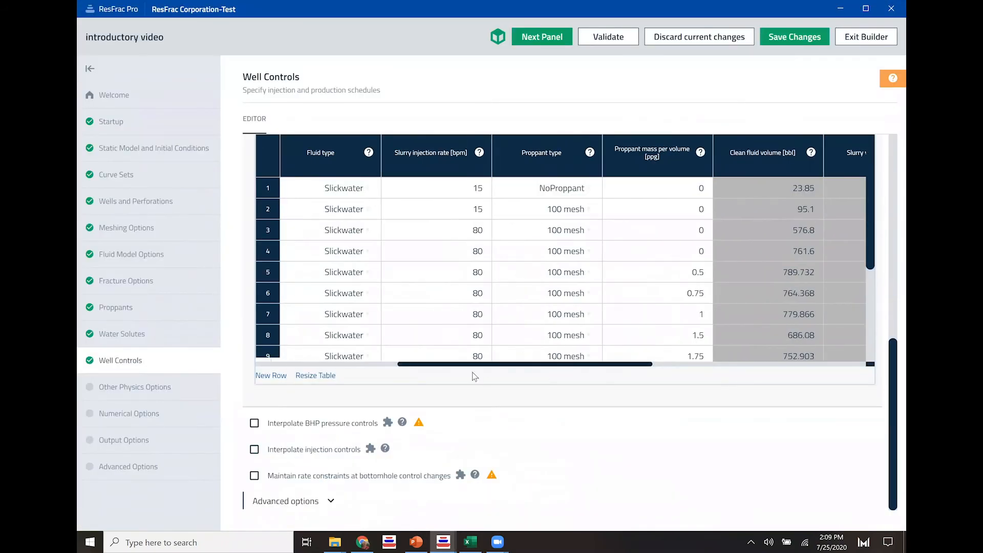
scroll(563, 314, down, 3)
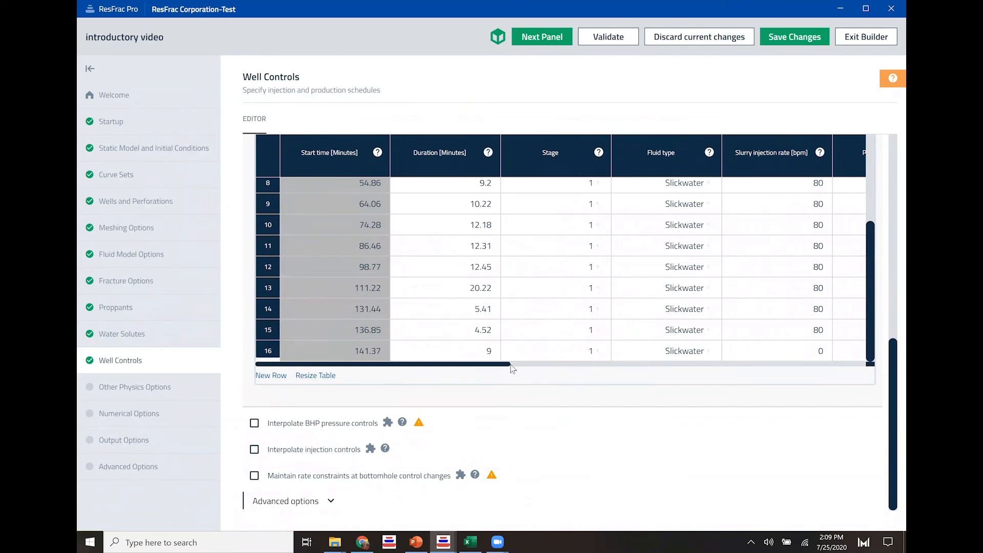
Add new rows after record 16 and give record 17 a duration of 120 minutes and the Isolate wellbore stage.
click(271, 376)
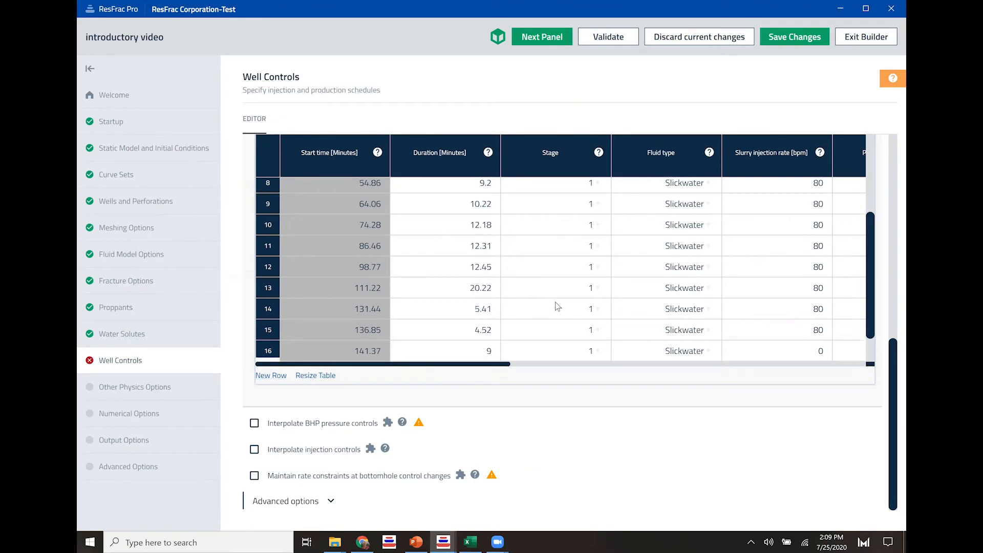
scroll(555, 307, down, 1)
click(475, 330)
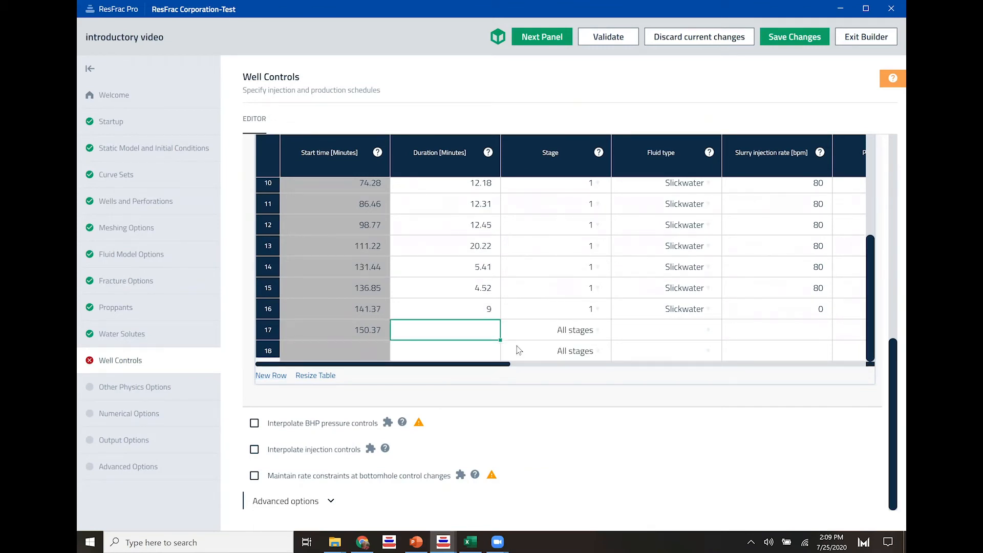
text(120)
key(Tab)
click(601, 333)
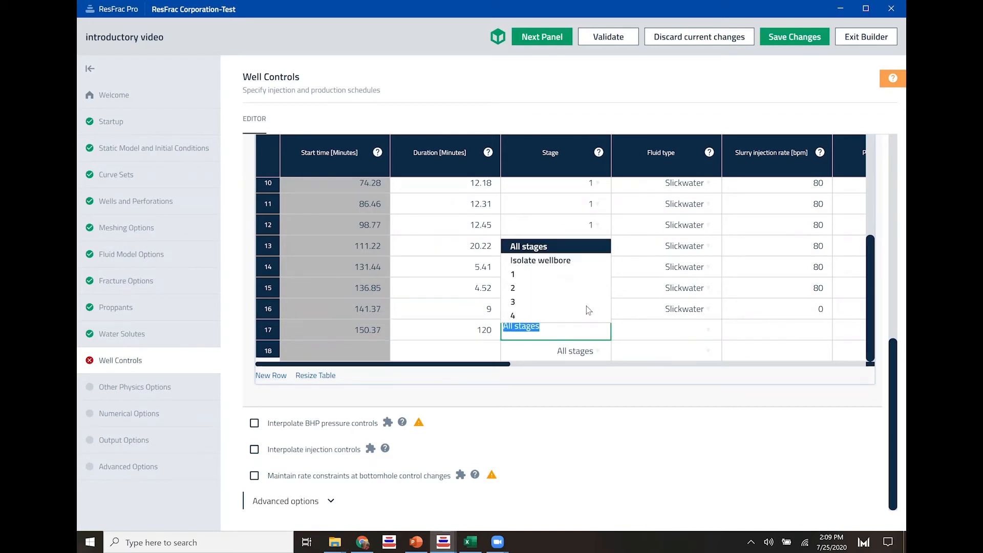
click(562, 262)
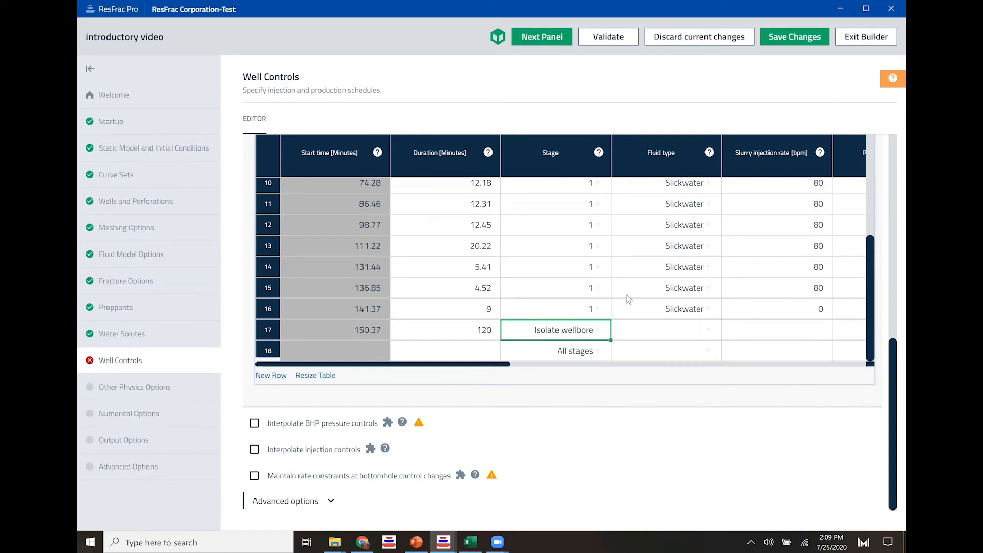
Complete record 17 with fluid type Slickwater, a slurry injection rate of 0, NoProppant and a proppant mass per volume of 0.
click(705, 331)
click(641, 356)
click(793, 339)
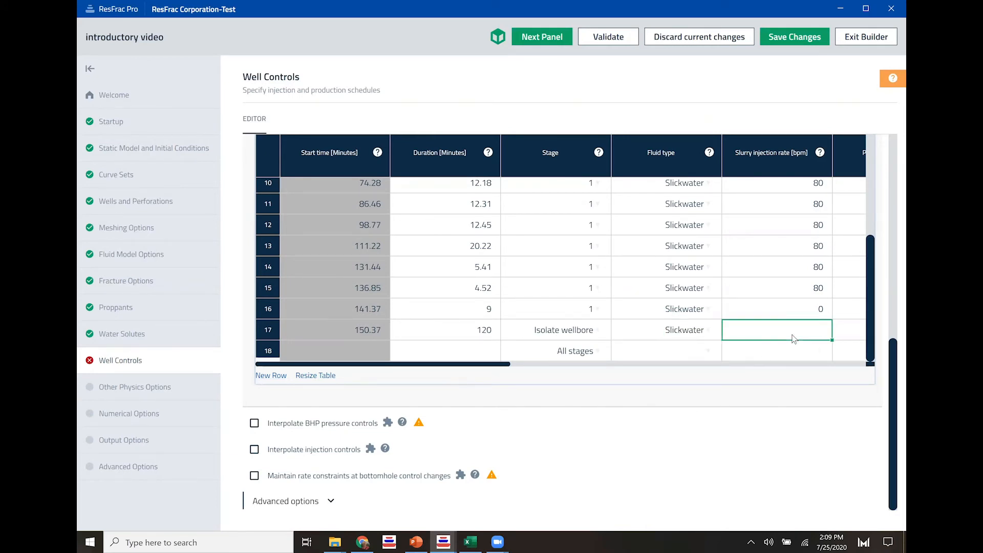
drag(513, 367, 650, 372)
text(0)
key(Tab)
click(671, 328)
text(0)
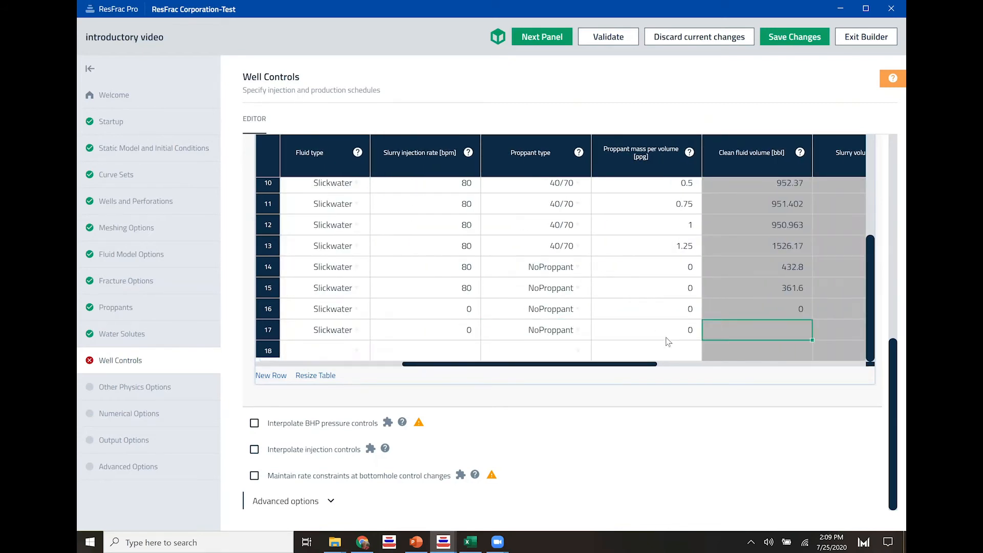
key(Return)
Copy injection records 1 to 17 and paste them starting at record 18.
drag(611, 365, 394, 379)
scroll(438, 287, up, 6)
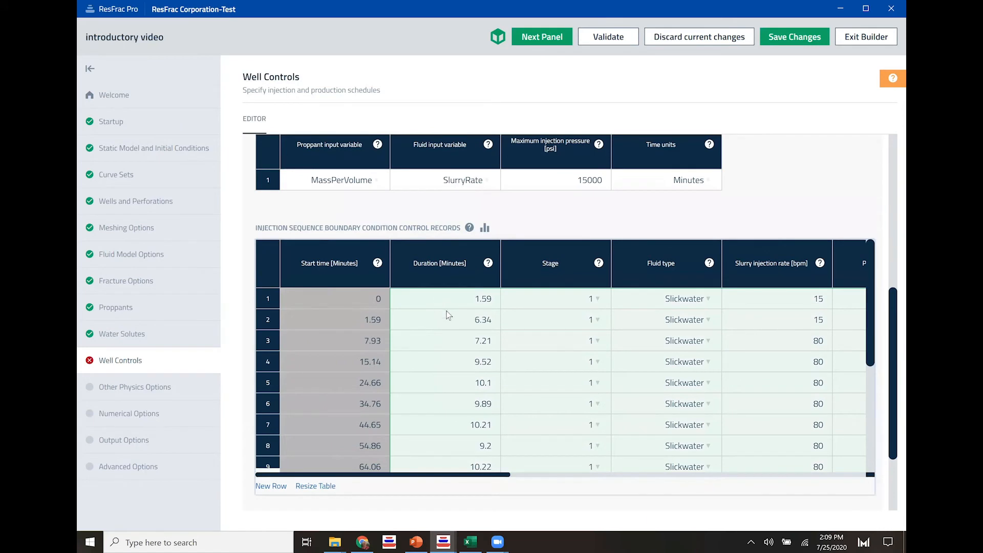
scroll(502, 323, down, 5)
click(458, 358)
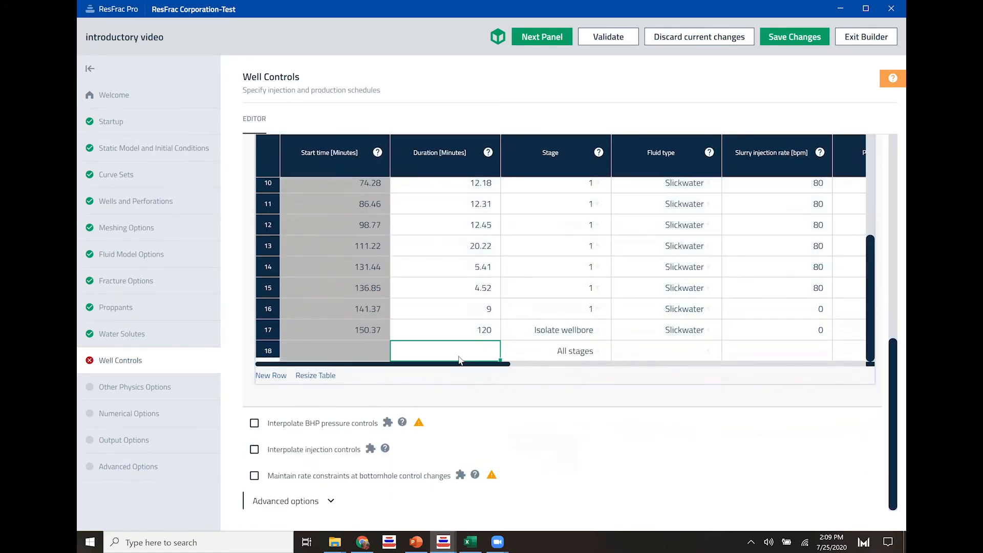
scroll(458, 360, right, 3)
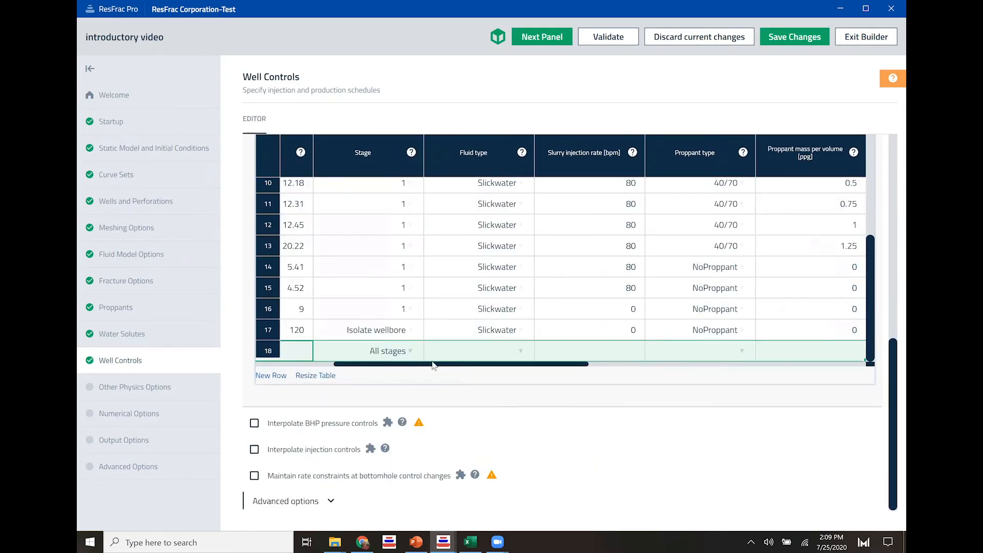
key(ctrl+v)
Set the stage to 2 in record 18 and copy it down through record 33.
drag(450, 365, 353, 372)
scroll(598, 243, down, 2)
click(598, 242)
click(528, 301)
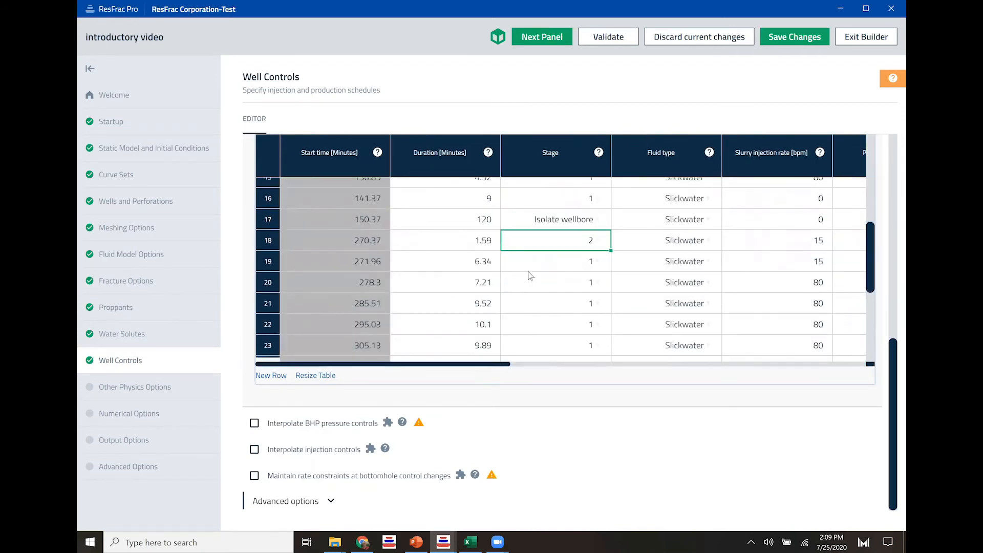
click(558, 262)
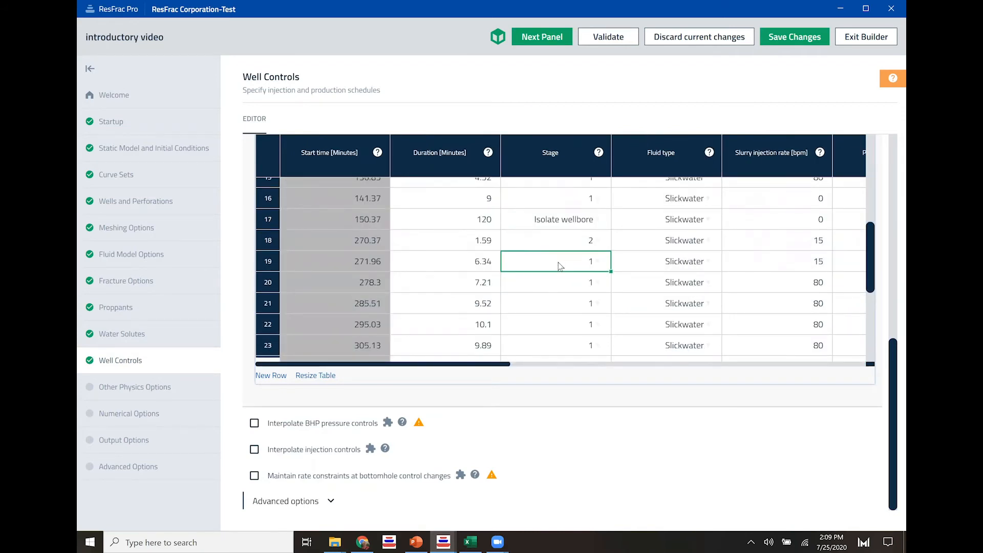
scroll(558, 263, down, 5)
shift+click(566, 338)
key(ctrl+v)
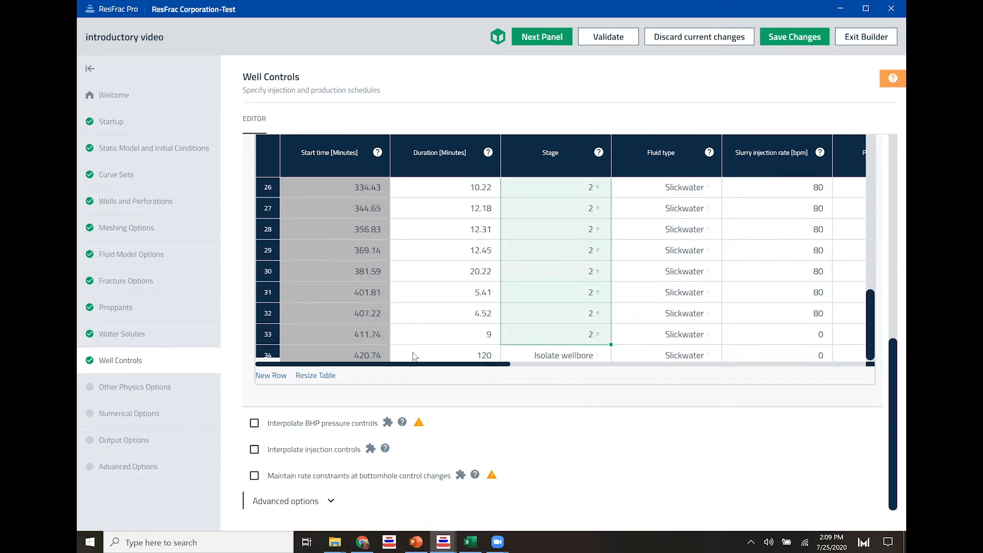
Add record 35 and paste a copy of the stage 2 sequence, records 18 to 34, starting there.
click(271, 375)
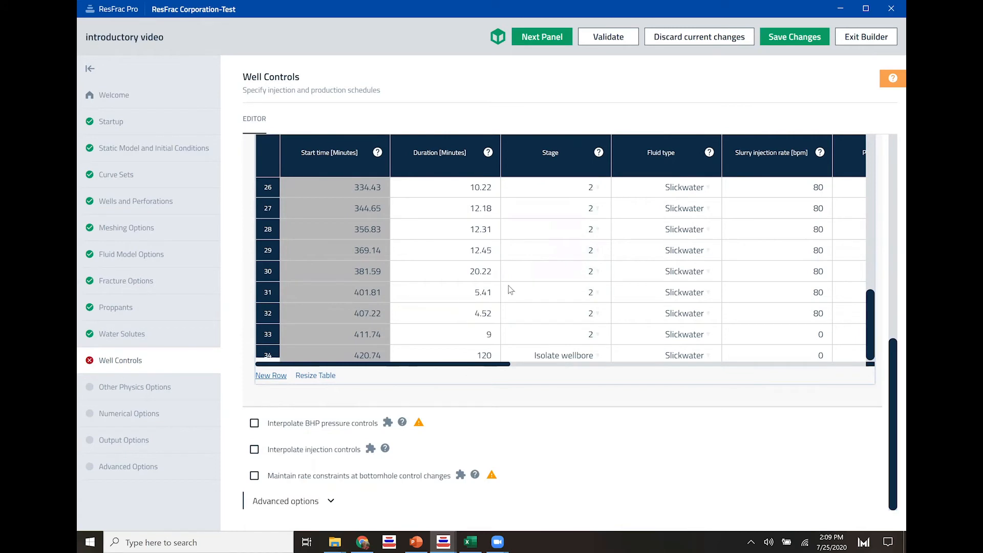
click(473, 351)
text(2)
click(474, 331)
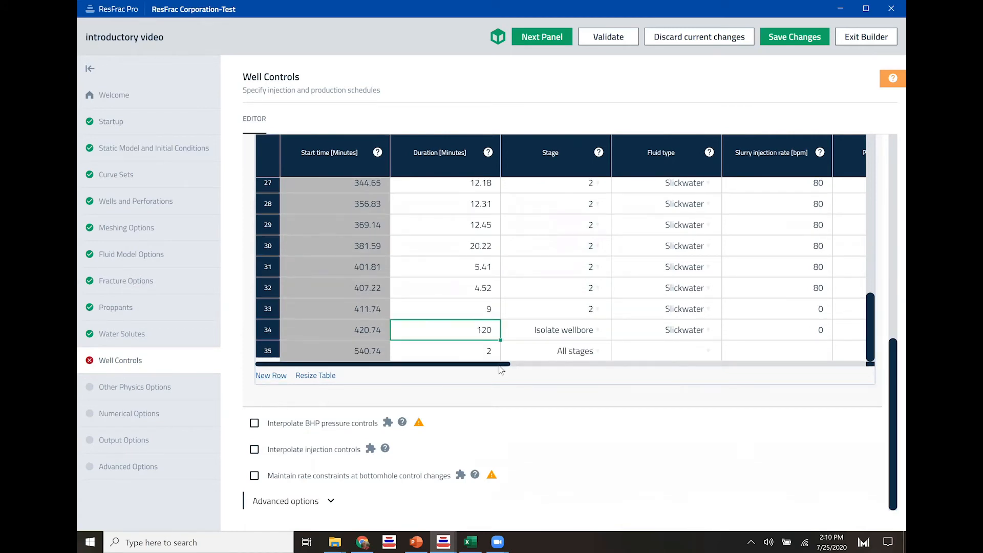
drag(502, 364, 531, 364)
scroll(512, 334, up, 7)
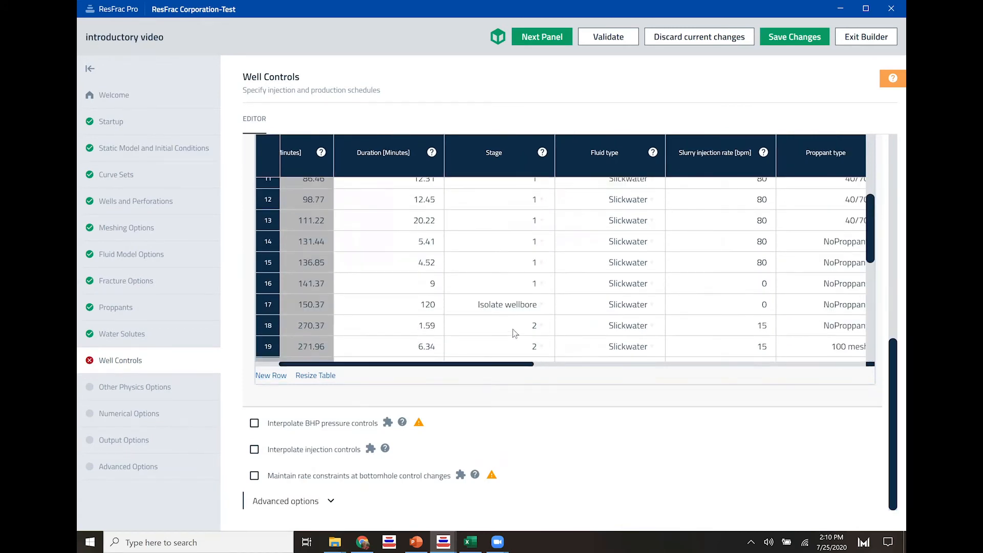
scroll(512, 334, right, 5)
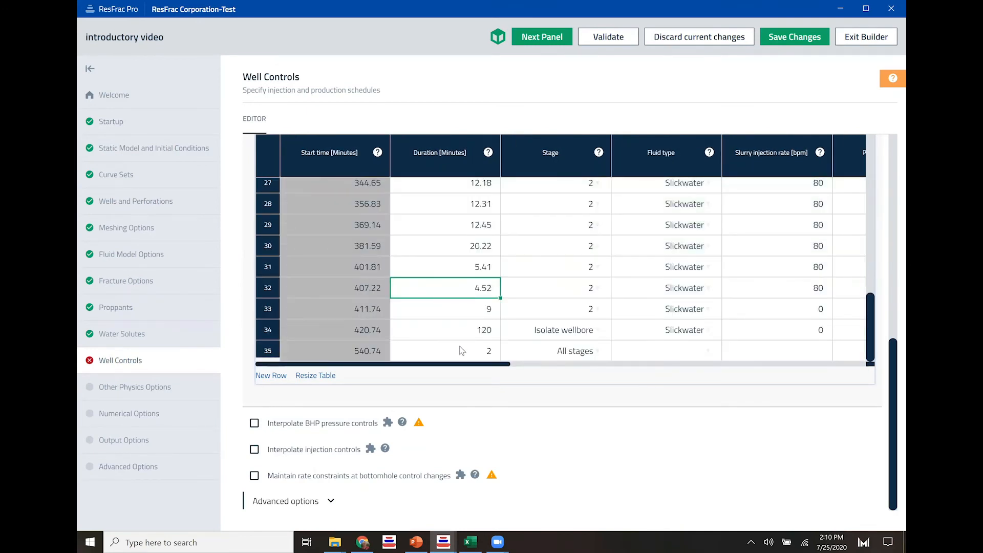
click(462, 351)
key(ctrl+v)
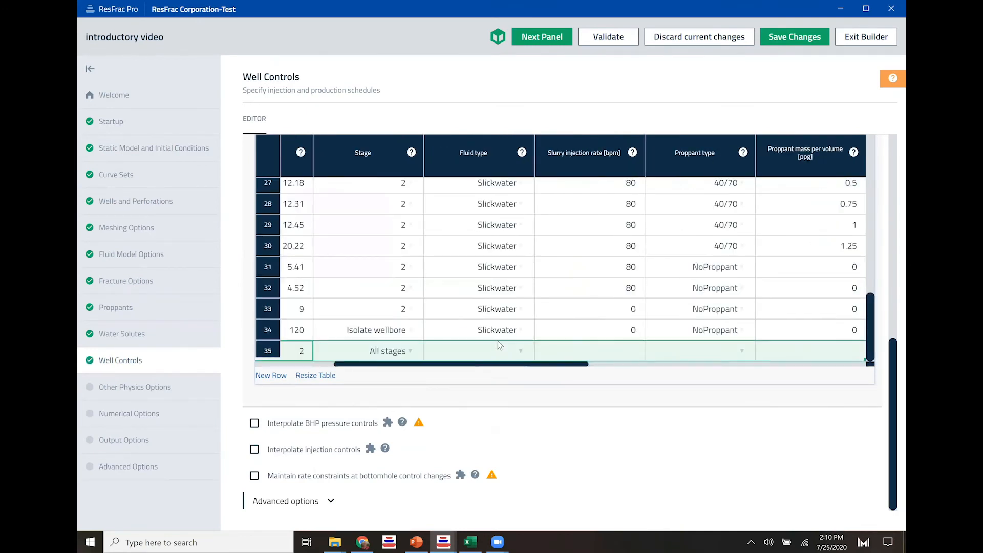
Set the stage to 3 for records 35 to 50 and plot the injection sequence records.
drag(490, 365, 400, 366)
click(589, 330)
click(523, 301)
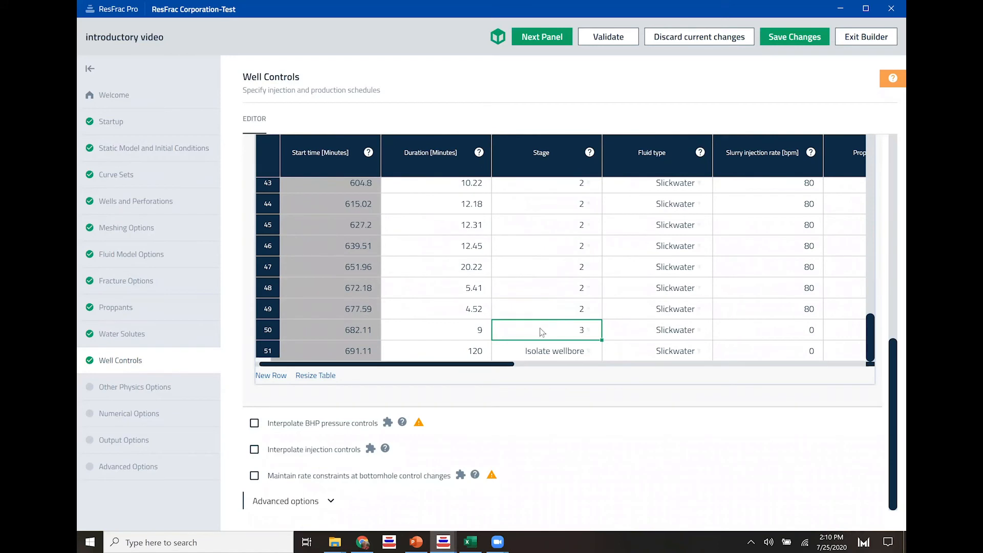
scroll(545, 322, up, 4)
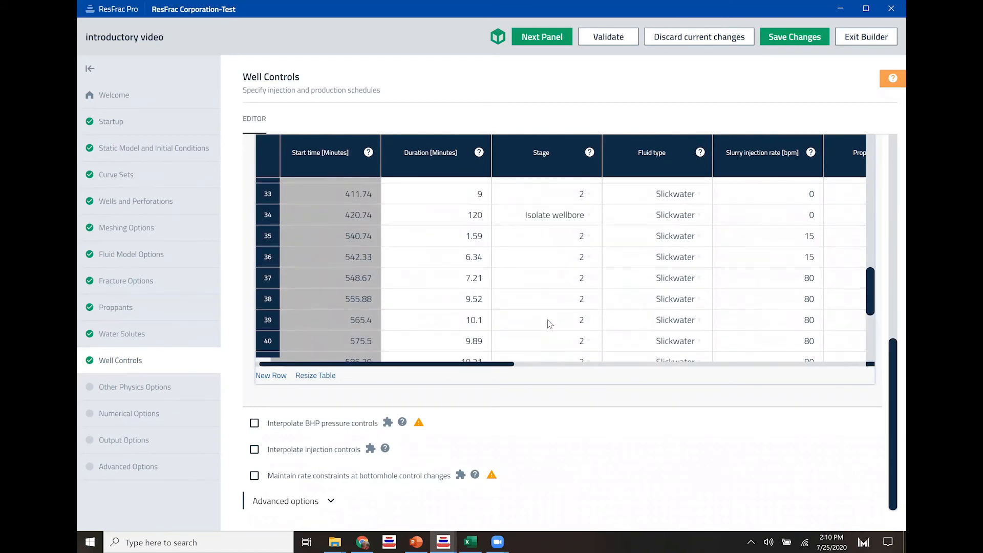
shift+click(539, 239)
scroll(553, 267, down, 4)
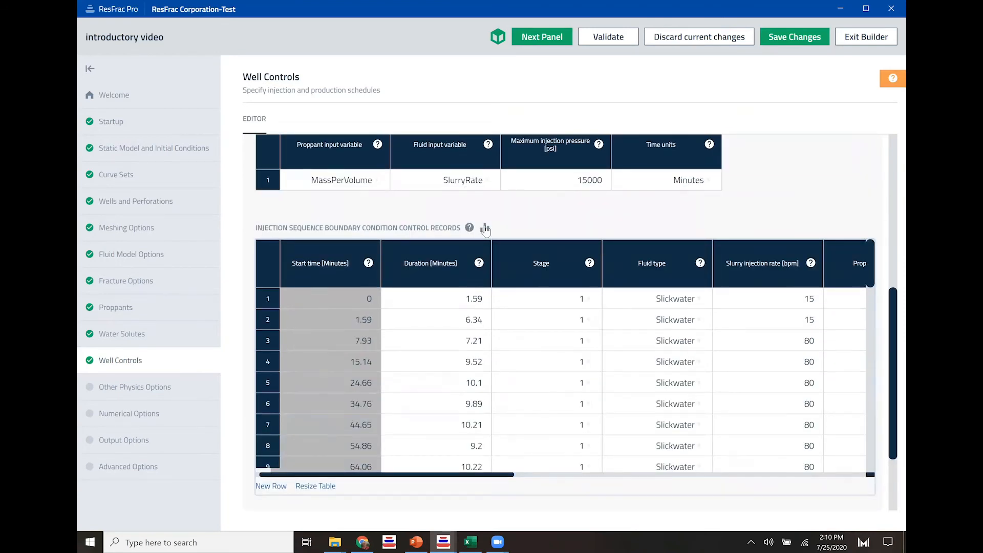
click(484, 228)
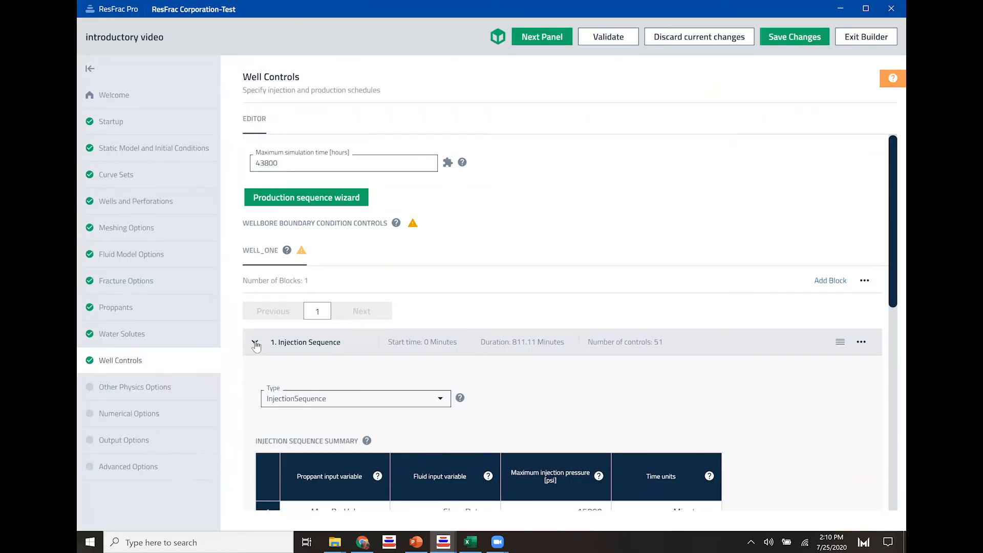
Collapse the injection sequence, add two more control blocks to WELL_ONE, and open the settings of block 2.
click(255, 343)
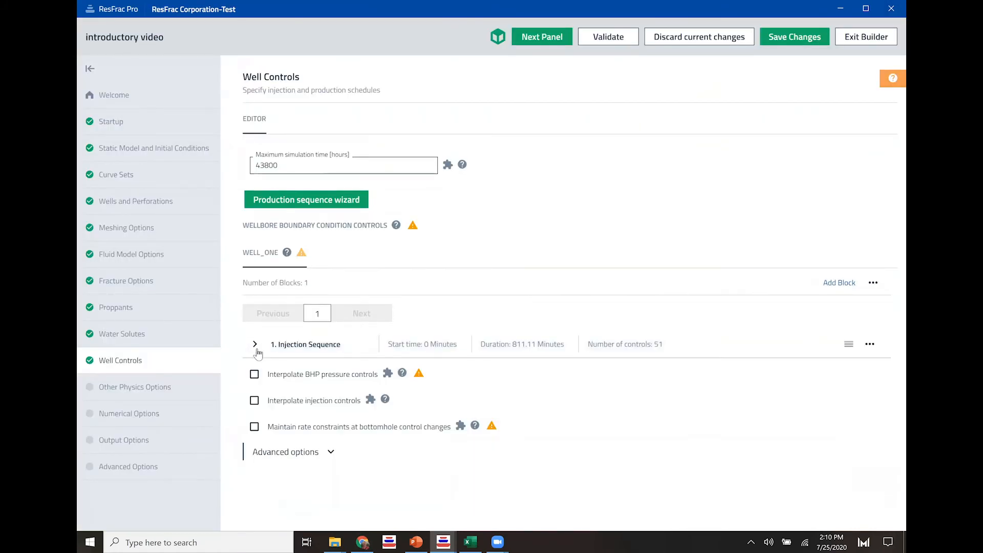
click(843, 284)
click(844, 283)
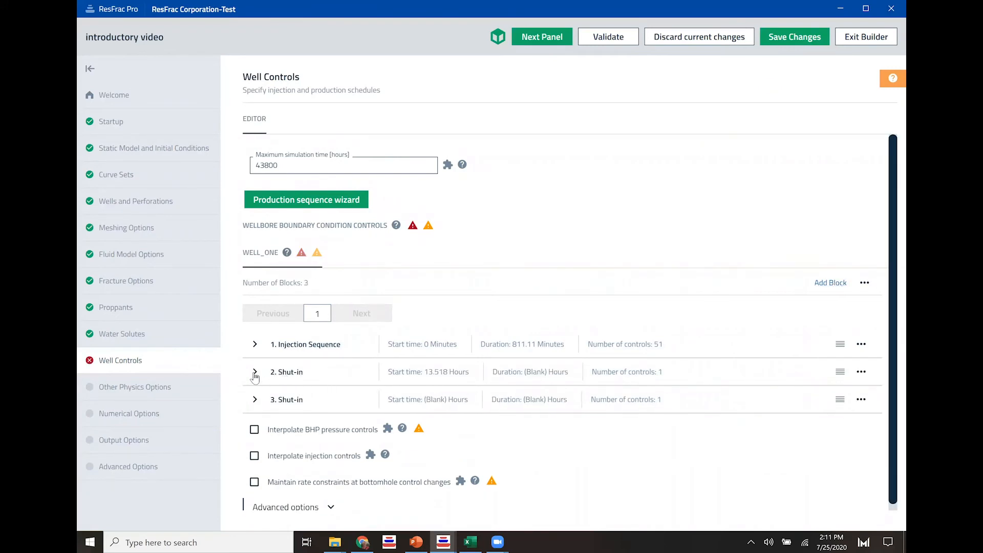
click(270, 377)
scroll(360, 361, down, 5)
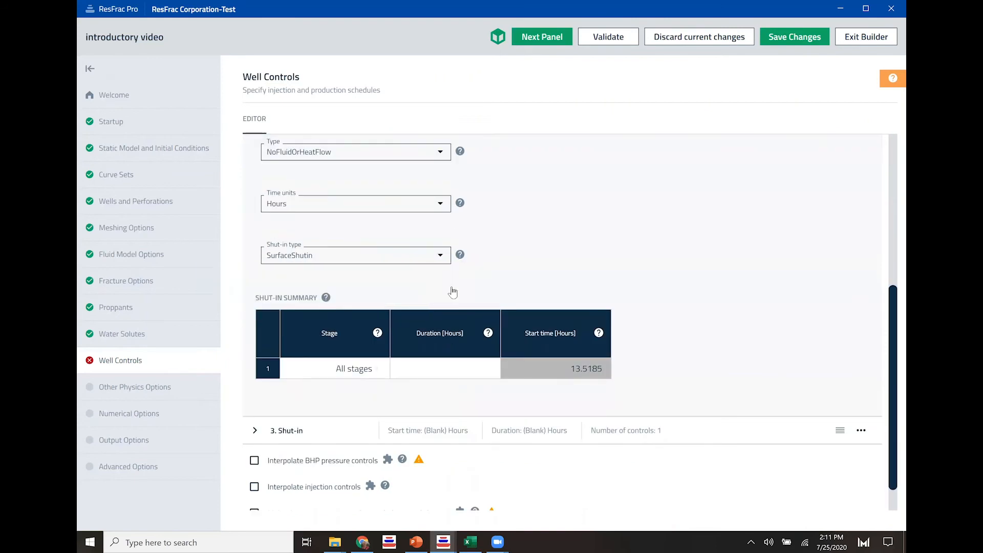
Keep the type of shut-in block 2 as NoFluidOrHeatFlow and set its shut-in type to IsolateWell.
click(323, 153)
click(322, 153)
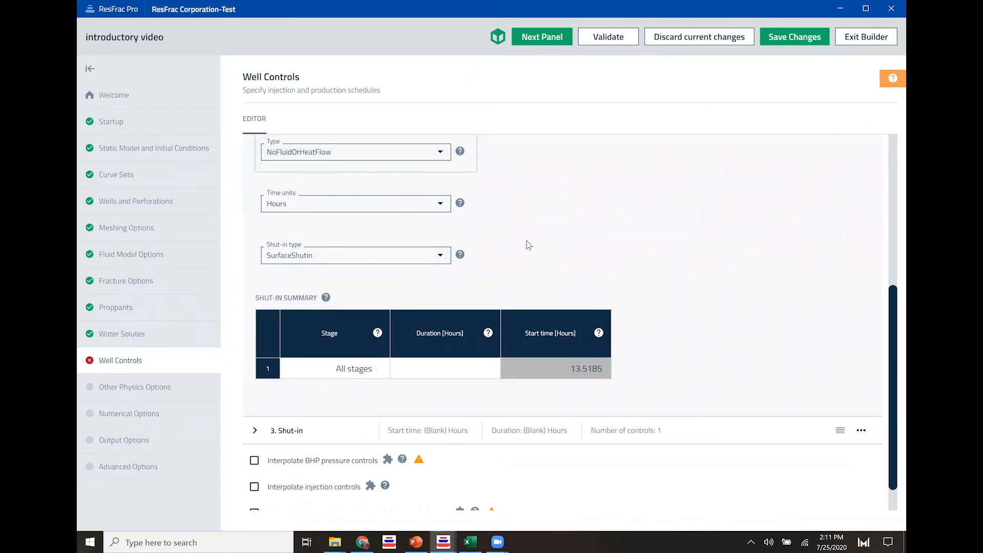
scroll(527, 244, up, 1)
click(383, 316)
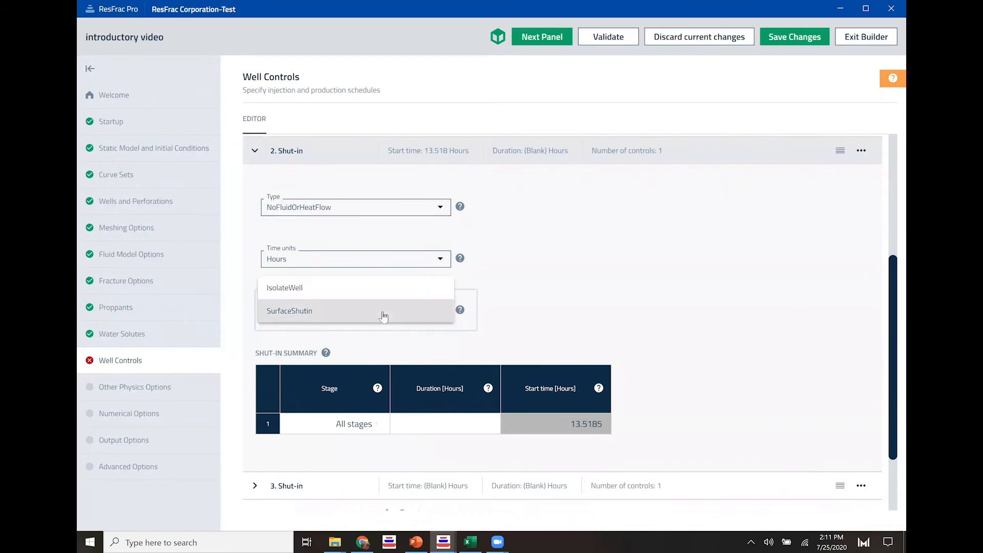
click(563, 291)
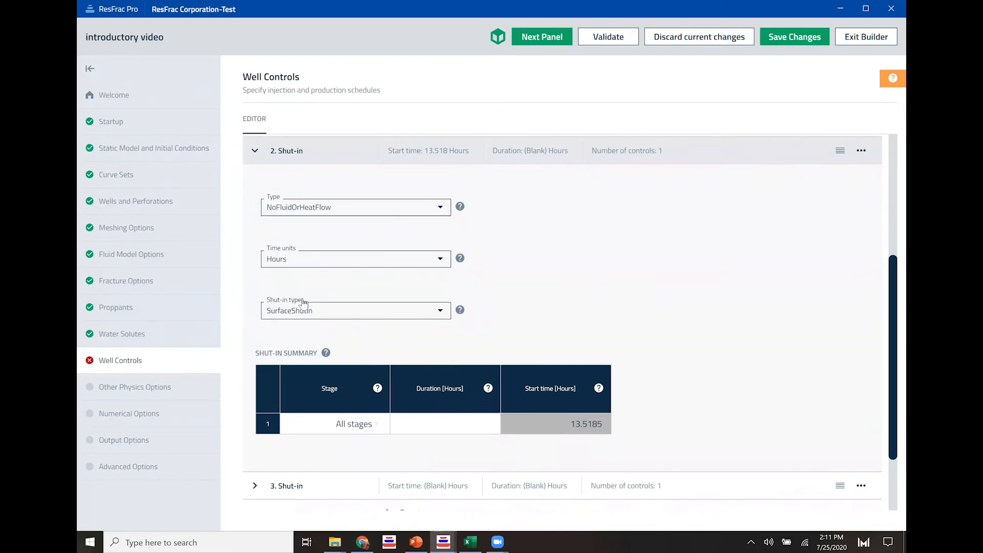
click(304, 302)
click(318, 288)
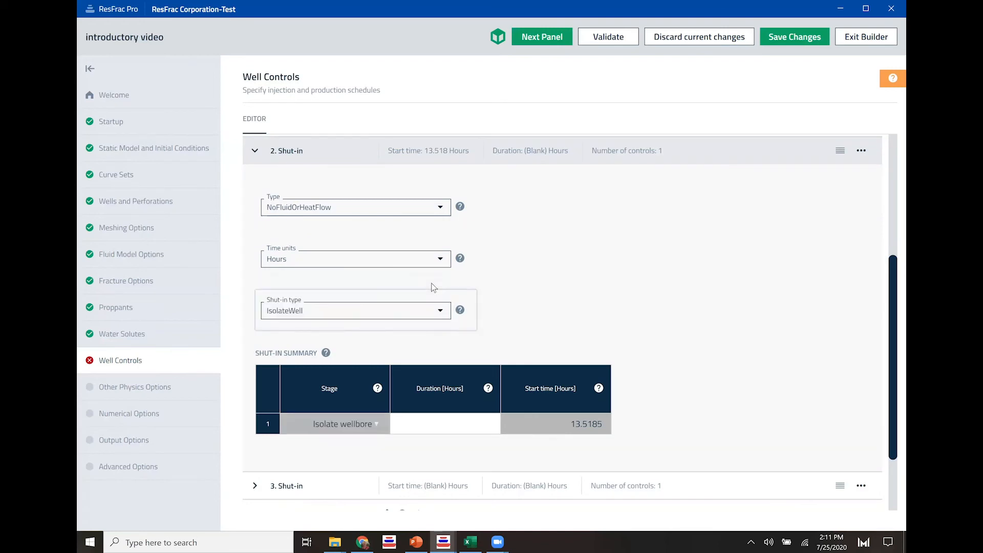
Set the time units of shut-in block 2 to Days and its duration to 3 days.
click(438, 259)
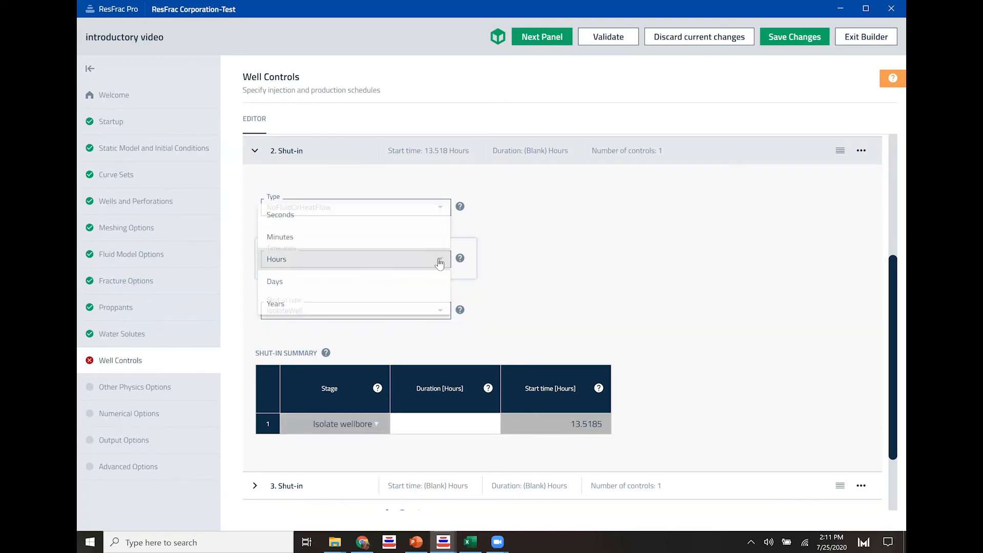
click(293, 283)
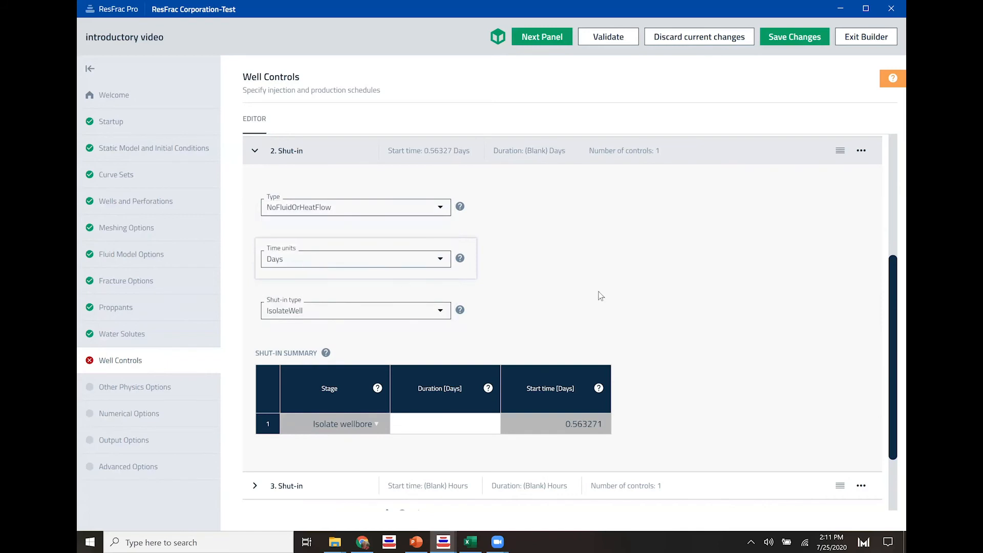
click(448, 424)
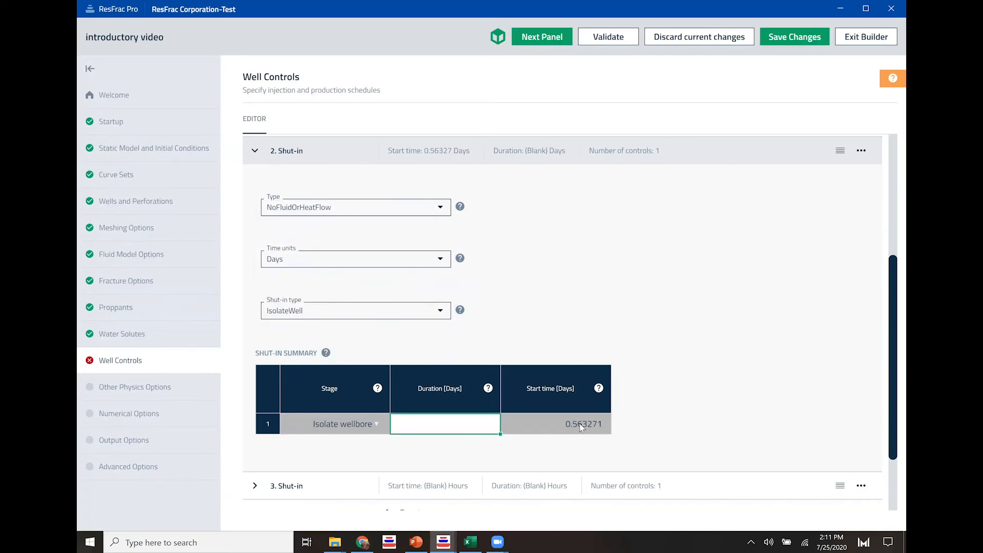
text(3)
click(676, 367)
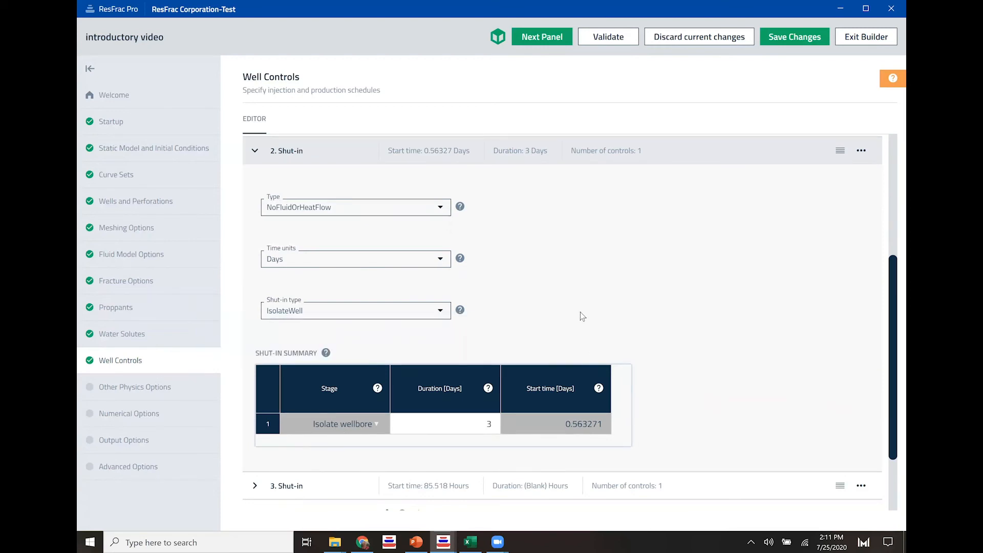
Switch to the PowerPoint presentation, review the slide on using efficient well controls, and return to ResFrac.
key(alt+Tab)
key(alt+Tab)
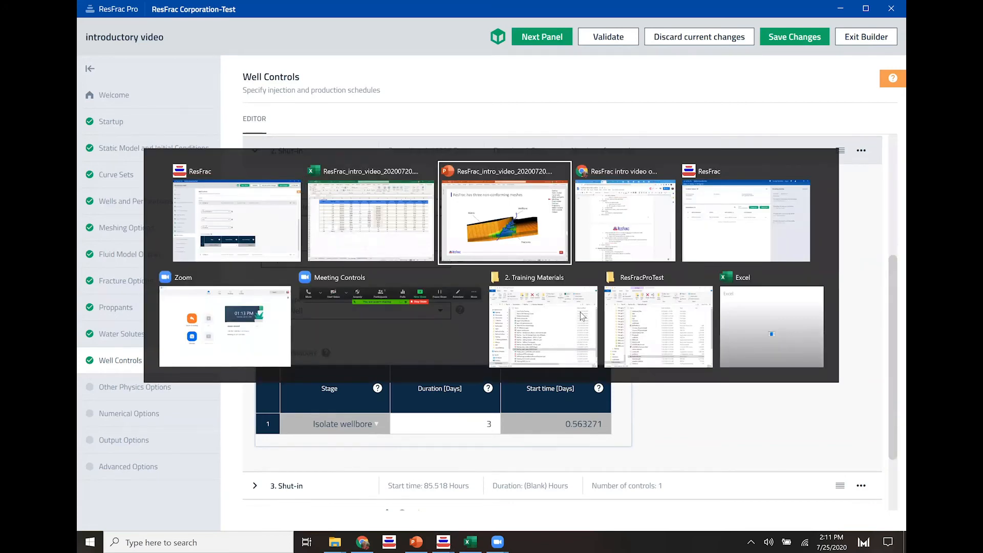
scroll(580, 310, down, 2)
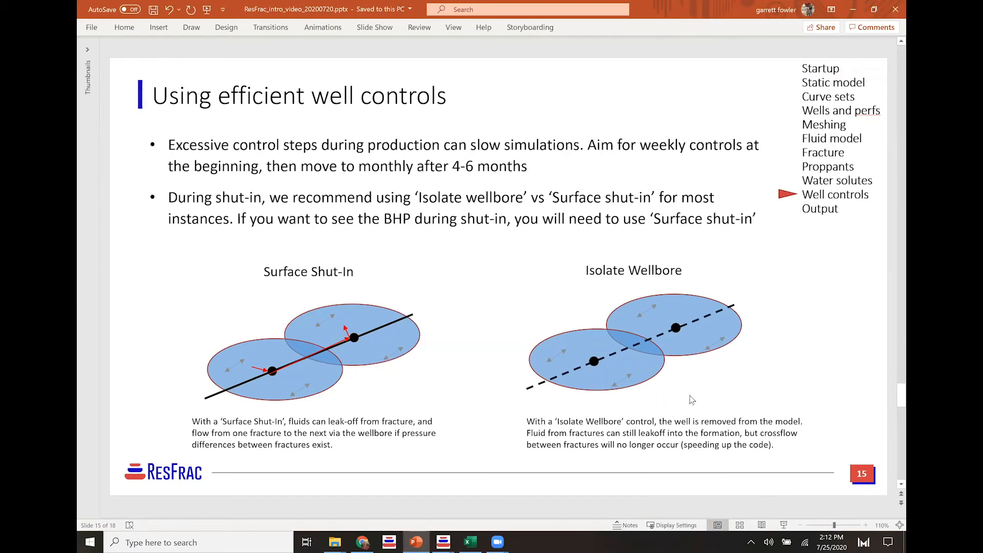
key(alt+Tab)
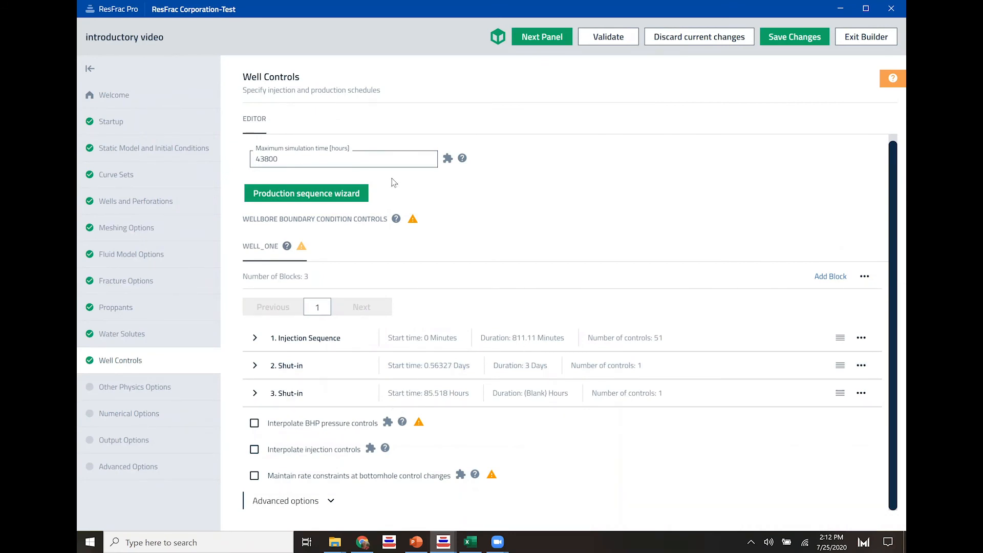
Open the production sequence wizard for Well_one and set the production sequence start time to 3 days.
click(311, 199)
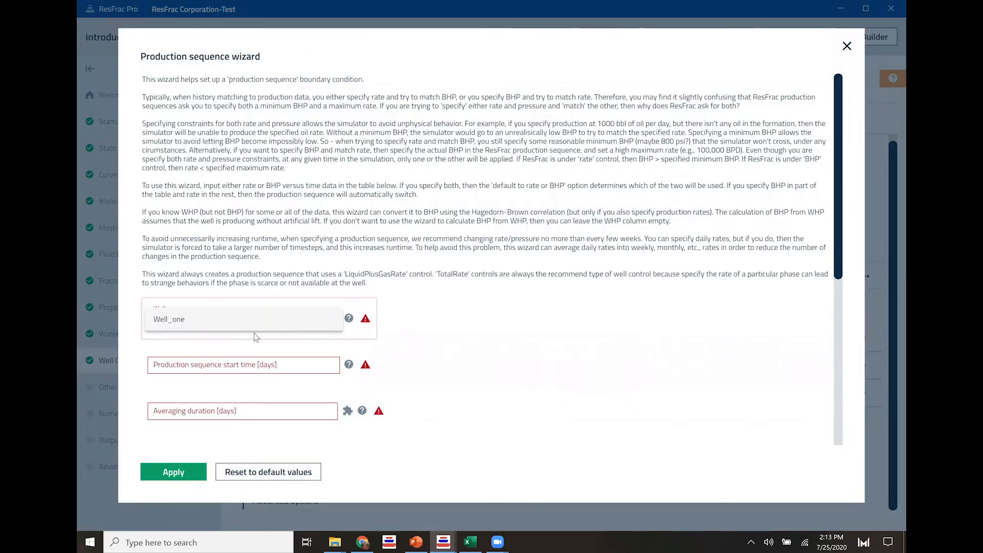
click(263, 364)
scroll(407, 354, down, 3)
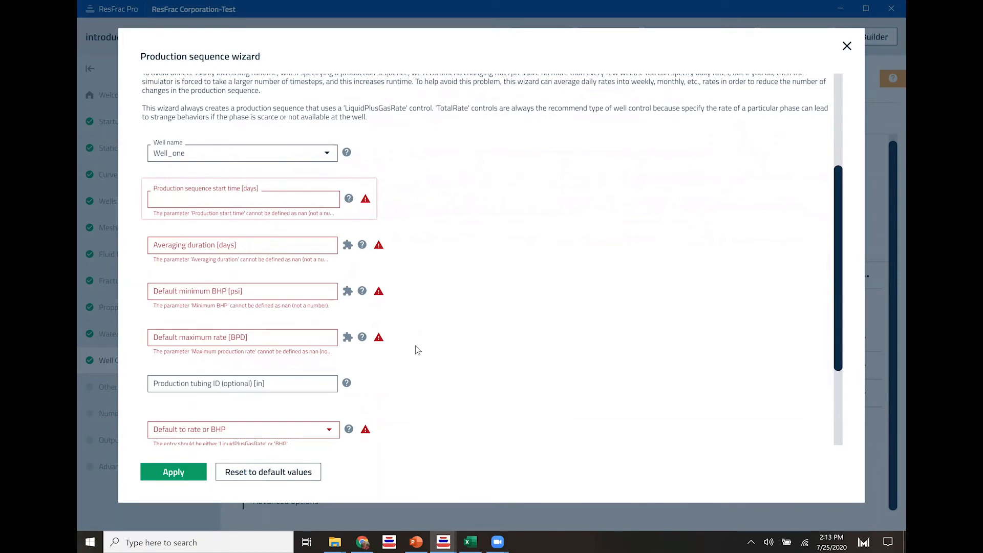
text(3)
Set the wizard's averaging duration to 10 days and the default minimum BHP to 500 psi.
click(277, 243)
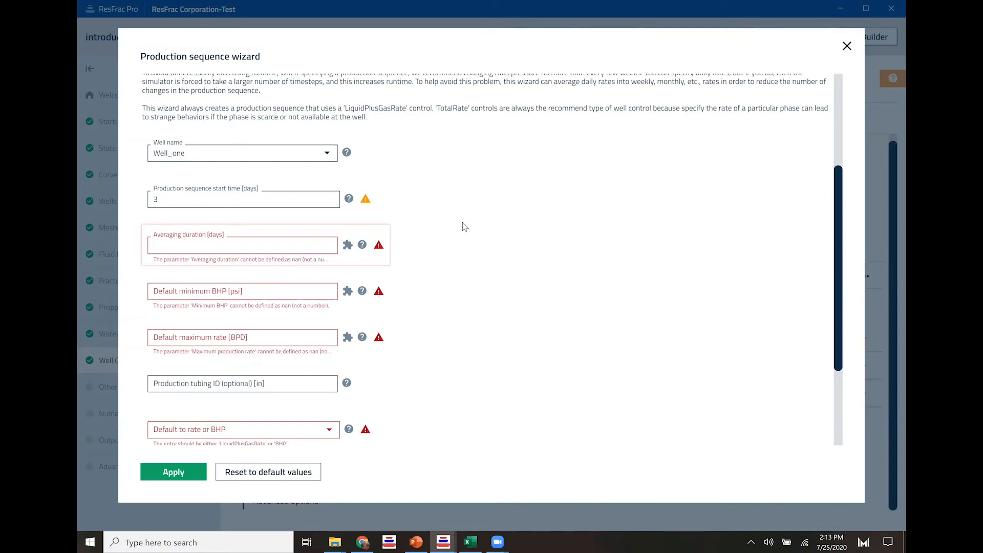
text(10)
click(265, 293)
text(500)
click(492, 296)
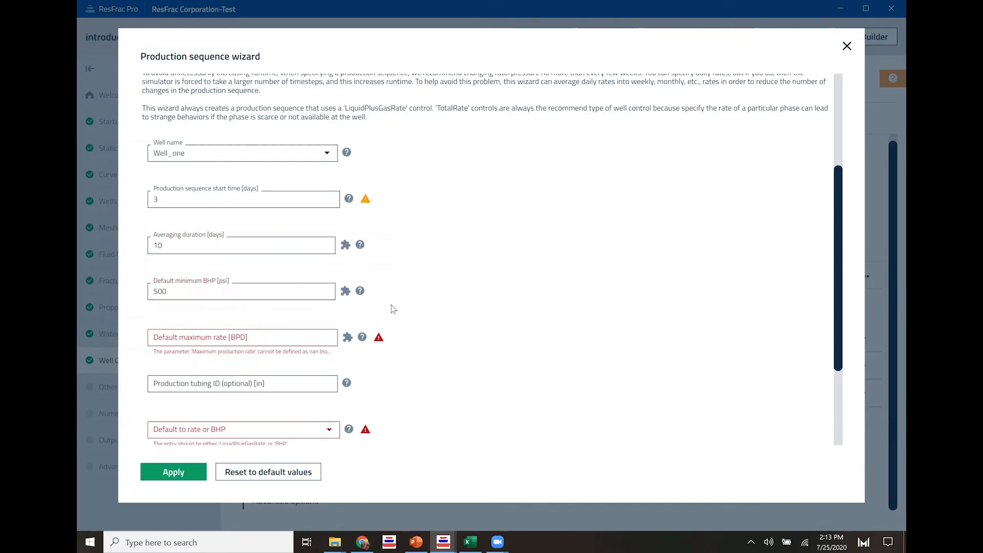
Set the default maximum rate to 150 BPD and make the production sequence default to BHP.
scroll(395, 310, down, 2)
click(269, 233)
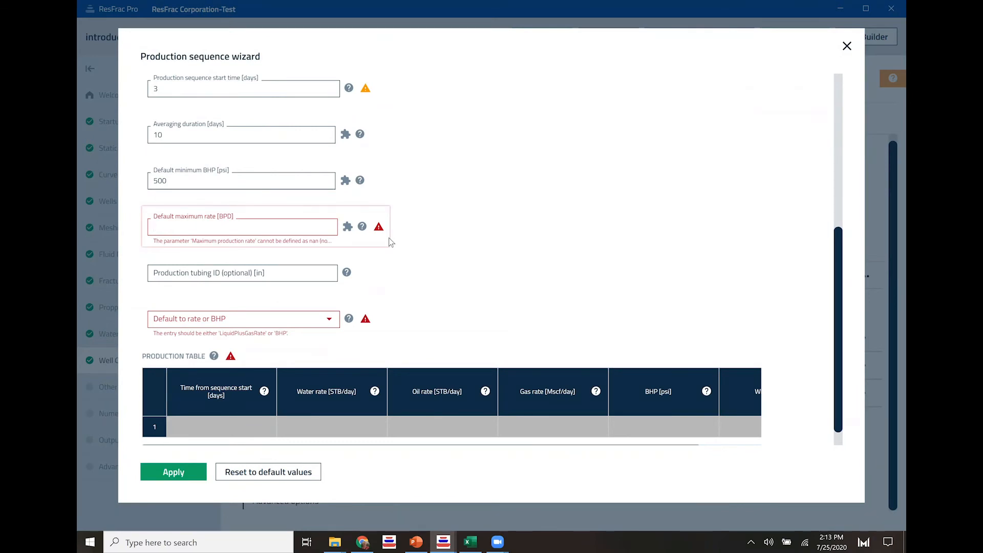
click(471, 244)
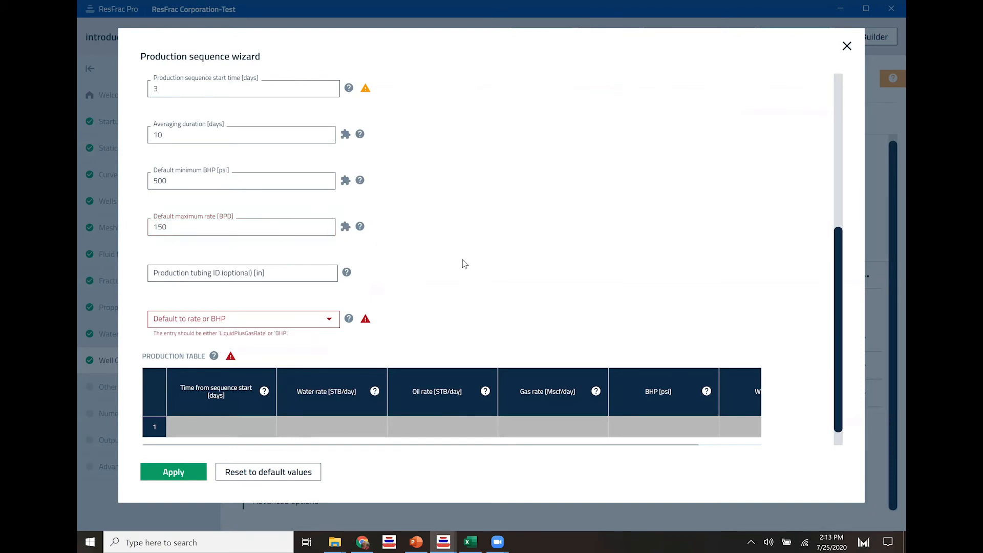
scroll(402, 271, down, 1)
click(187, 297)
click(168, 320)
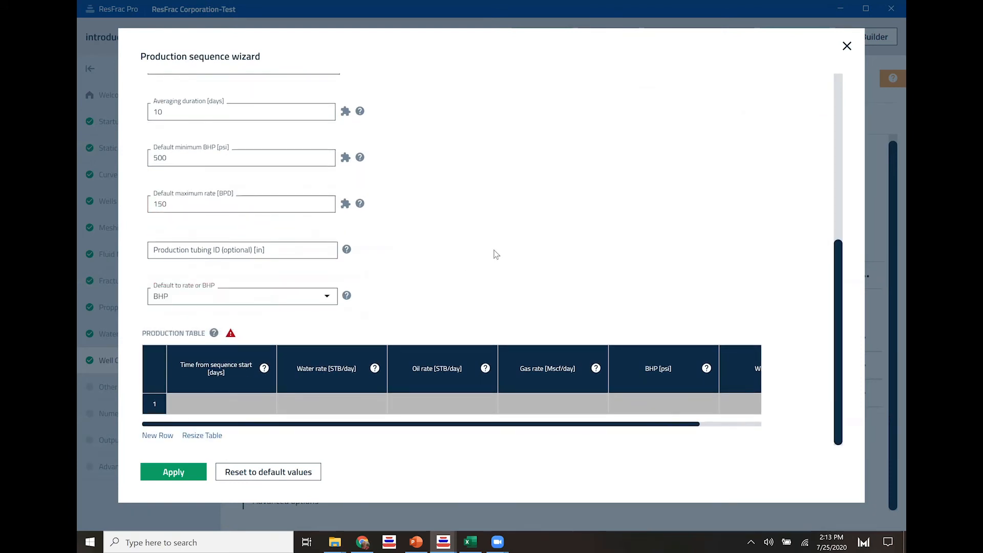
Add a production table row and paste the Day values from Excel's Drawdown Schedule sheet into the time from sequence start column.
click(167, 436)
key(alt+Tab)
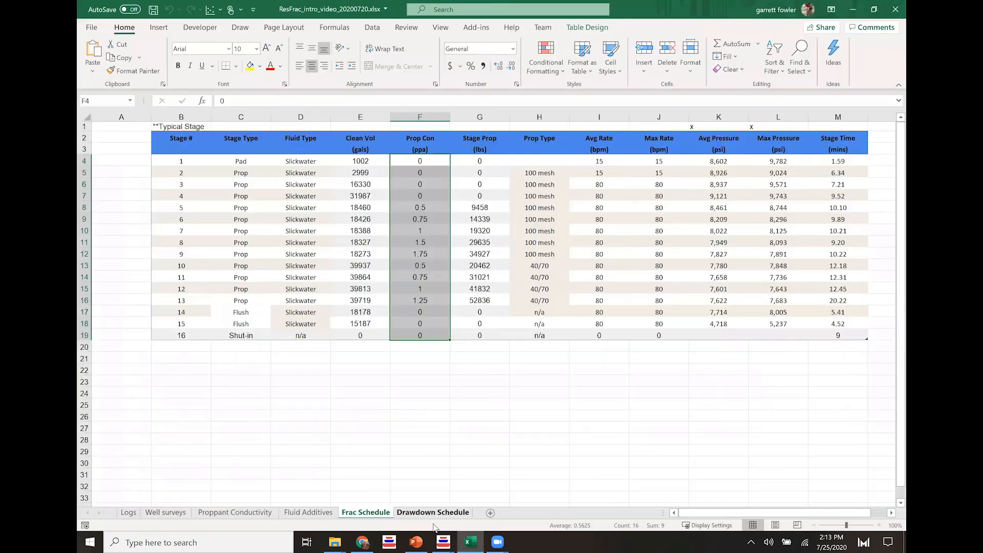
click(433, 513)
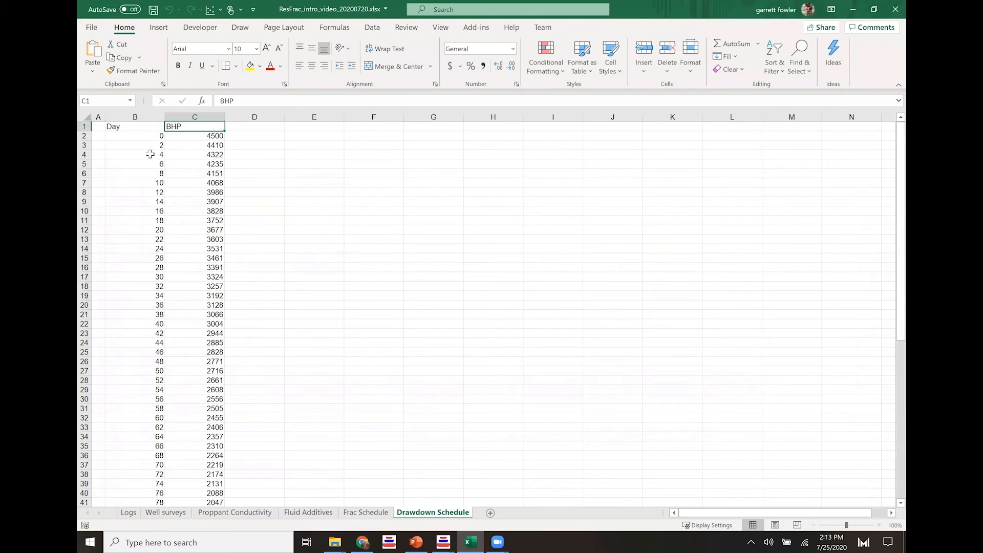
click(145, 136)
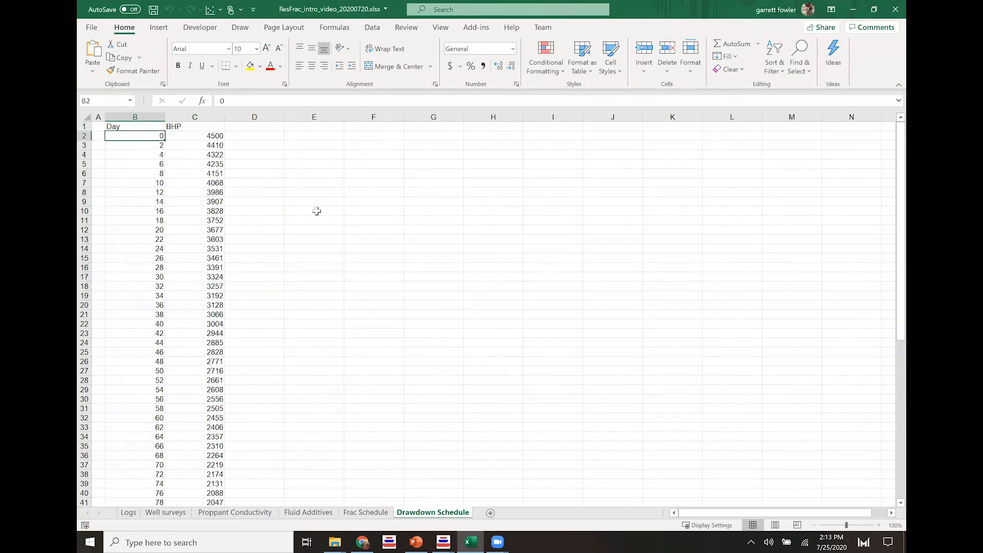
click(236, 412)
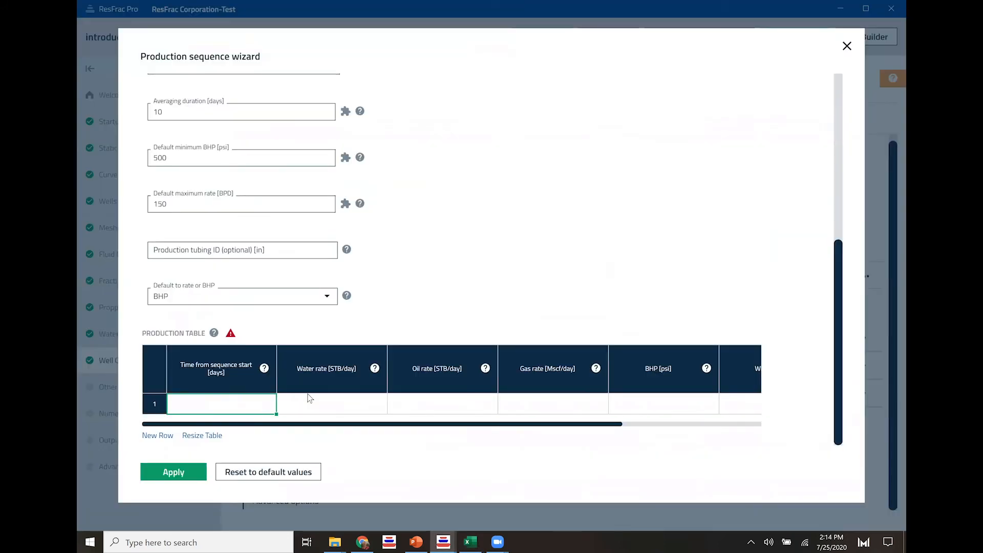
key(ctrl+v)
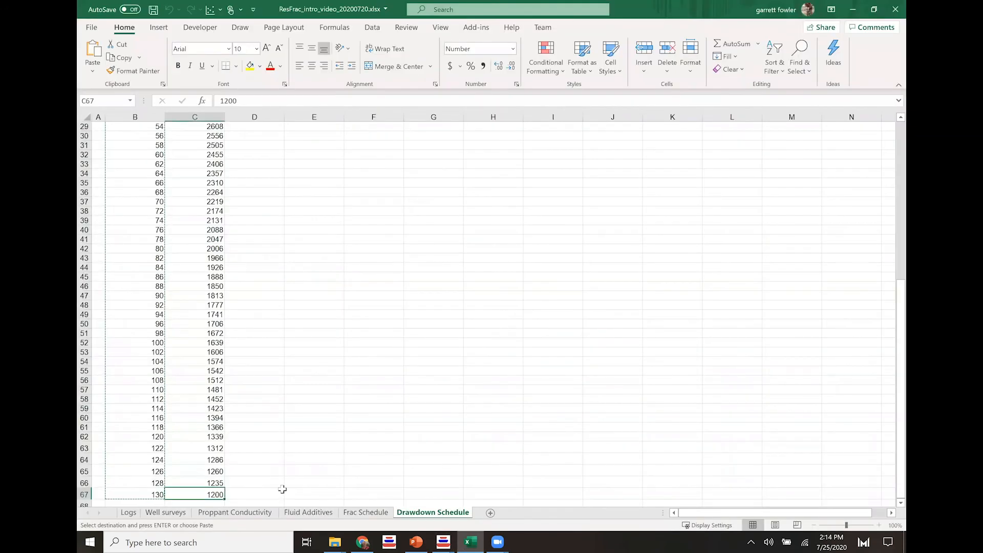
Copy the BHP values C2:C67 from the Drawdown Schedule sheet into the production table's BHP column and apply the wizard.
key(ctrl+shift+Up)
key(ctrl+c)
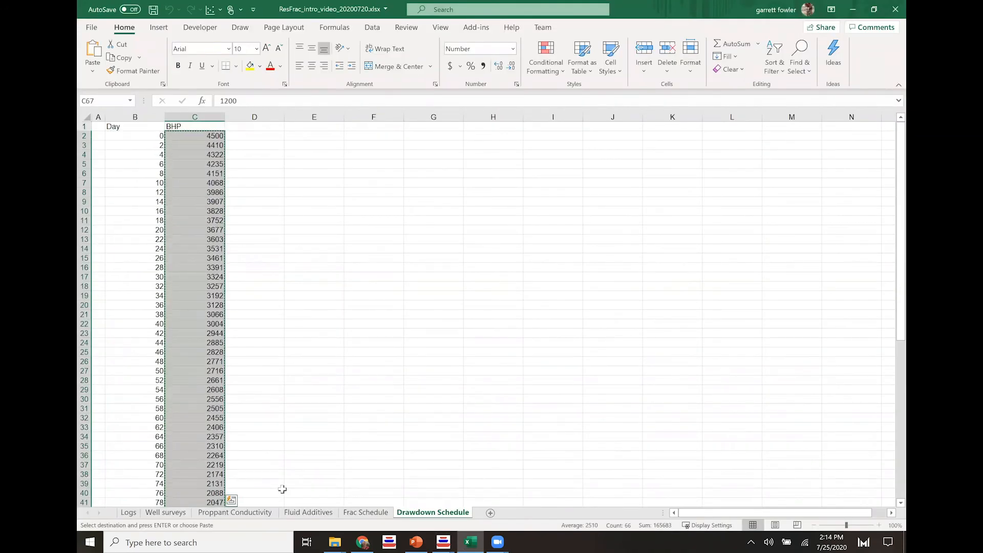
key(alt+Tab)
click(637, 410)
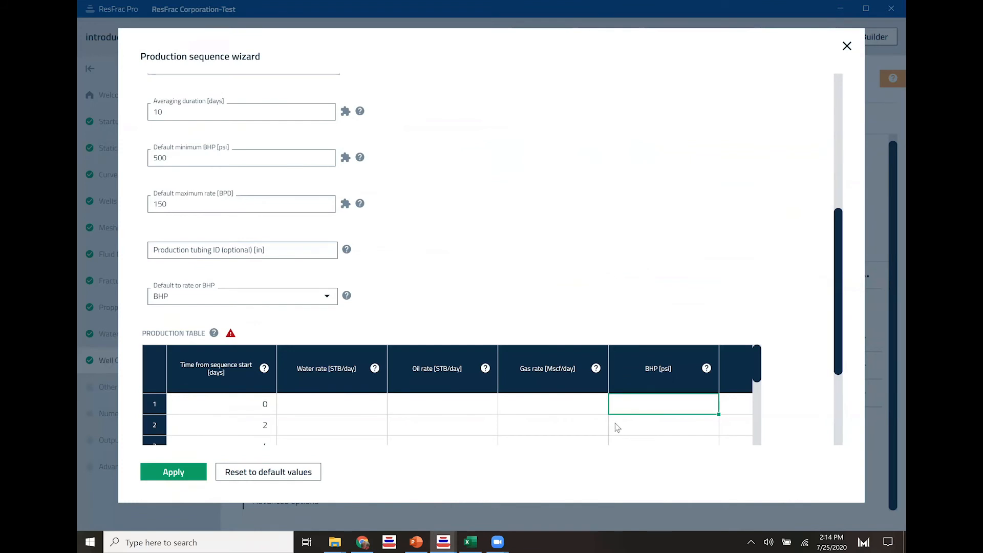
key(ctrl+v)
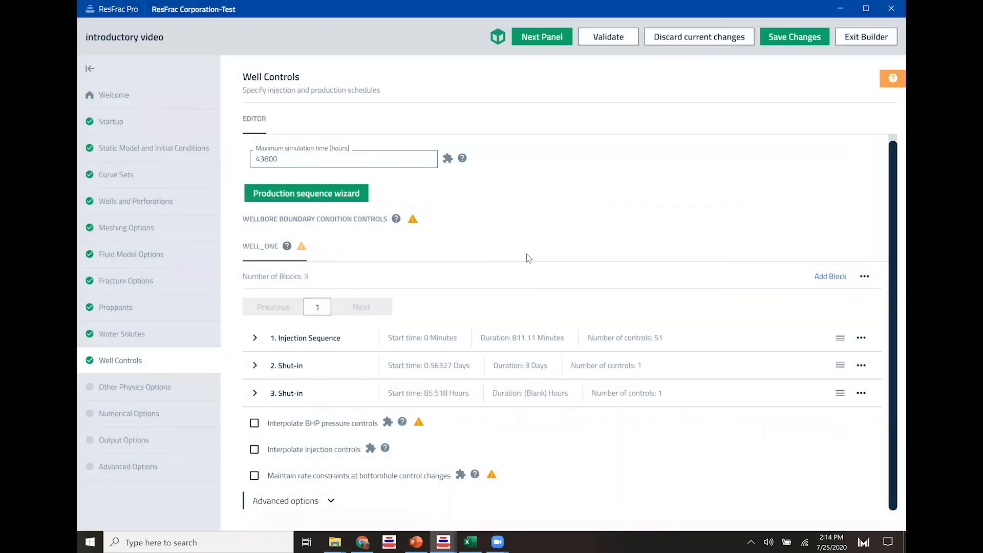
Delete the leftover shut-in block 4 from WELL_ONE's control blocks.
scroll(528, 257, down, 1)
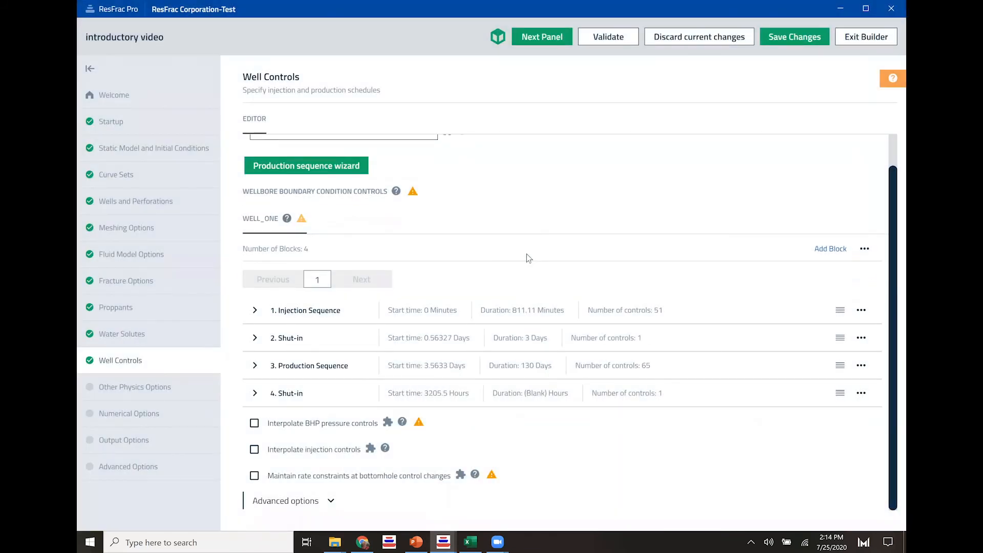
click(863, 394)
click(789, 430)
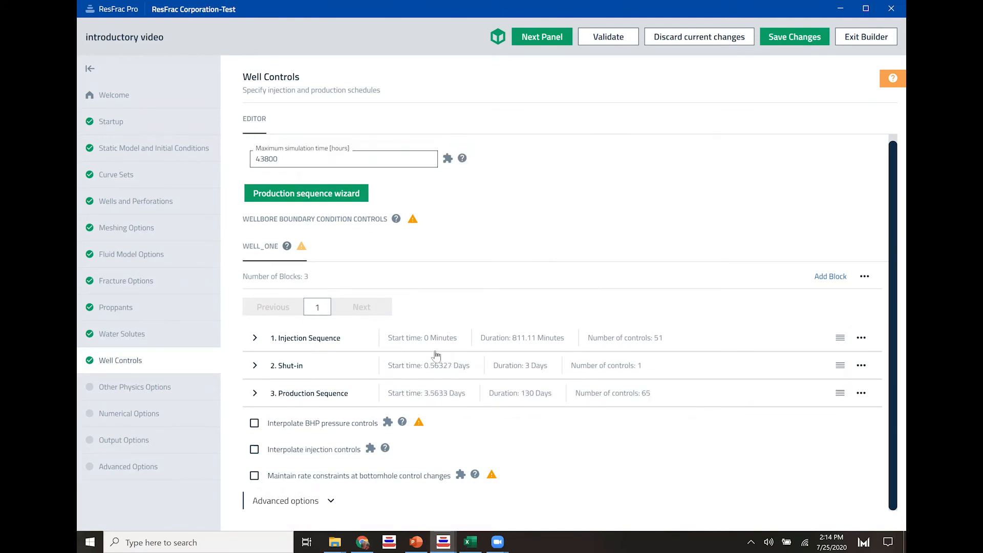
Expand the production sequence block, examine its durations, maximum rates and minimum pressures, and plot the control records.
click(257, 396)
scroll(624, 282, down, 5)
scroll(493, 361, down, 15)
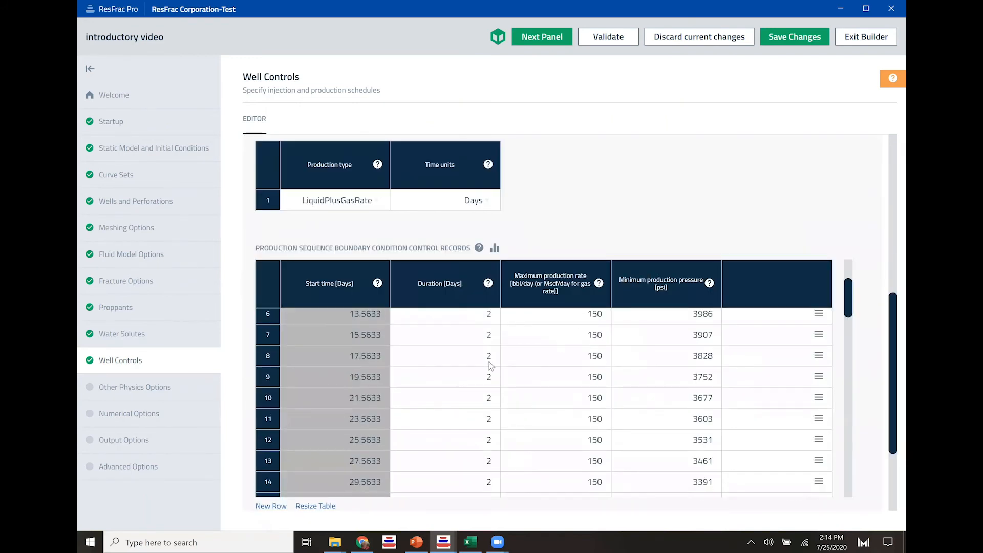
scroll(495, 362, down, 3)
scroll(494, 363, up, 18)
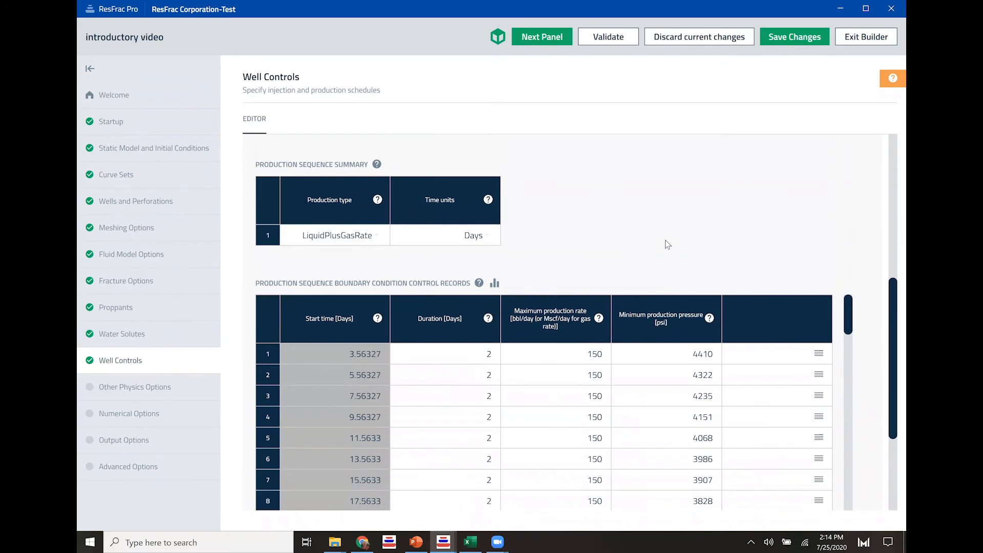
scroll(665, 244, up, 2)
scroll(677, 283, down, 10)
scroll(677, 283, down, 6)
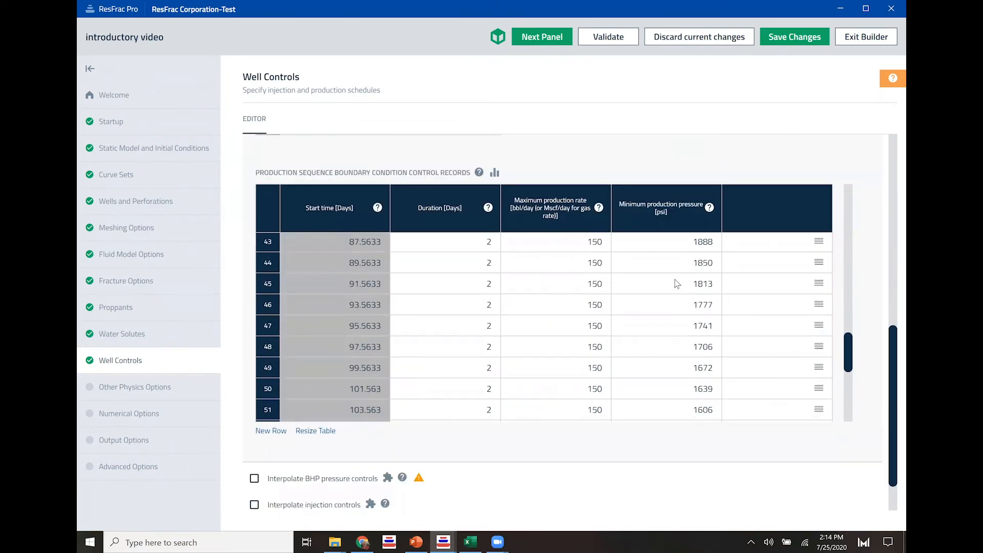
scroll(677, 283, up, 15)
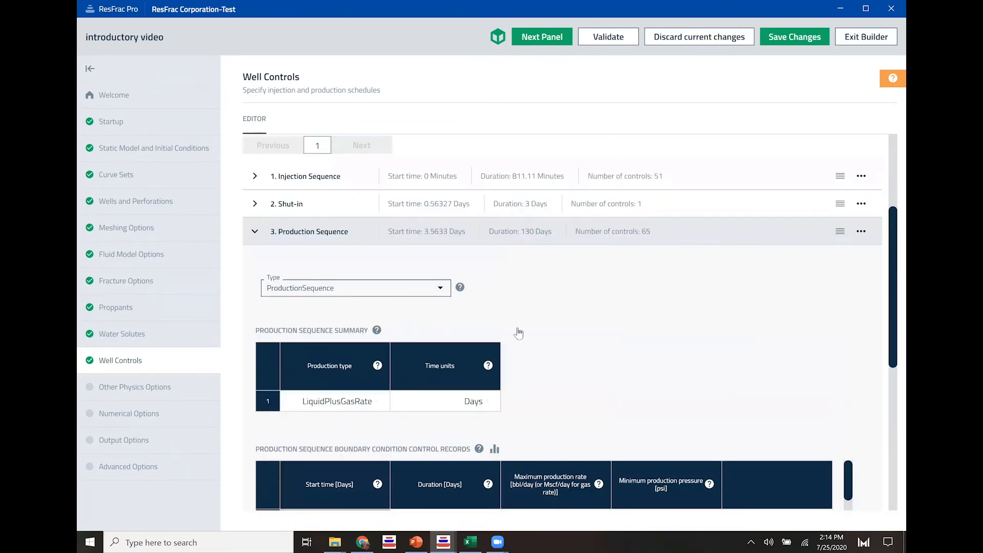
click(496, 450)
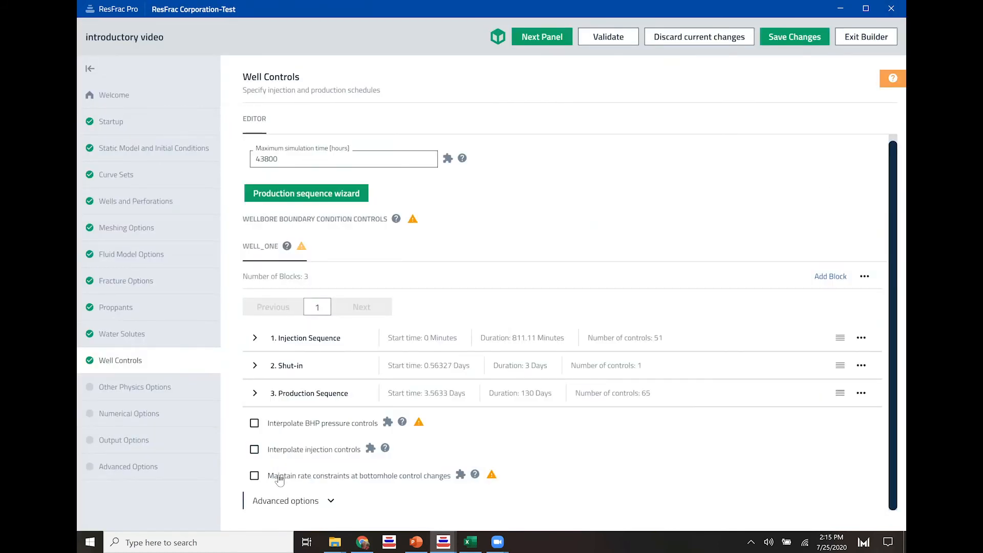
Enable interpolation of BHP pressure controls and injection controls, and maintain rate constraints at bottomhole control changes.
click(254, 423)
click(255, 449)
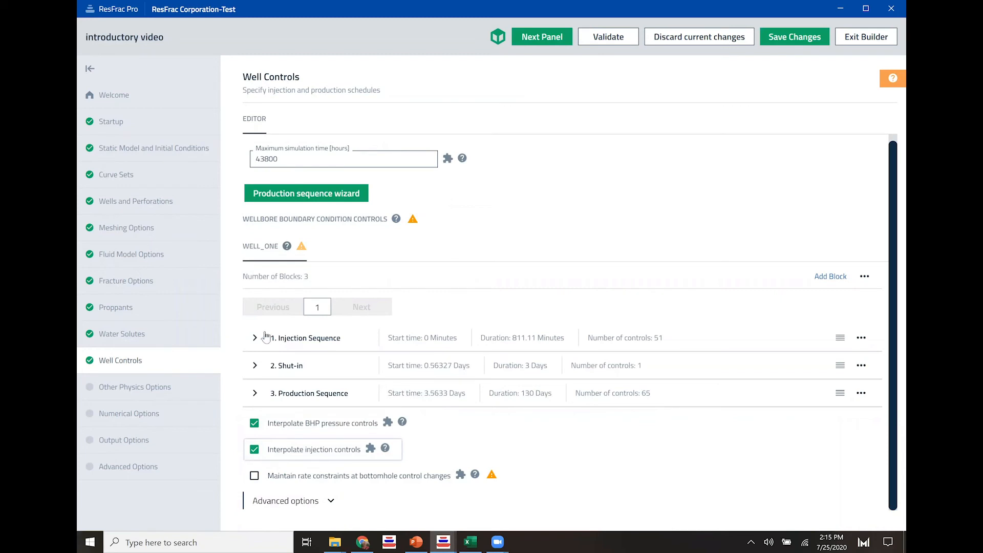
click(441, 476)
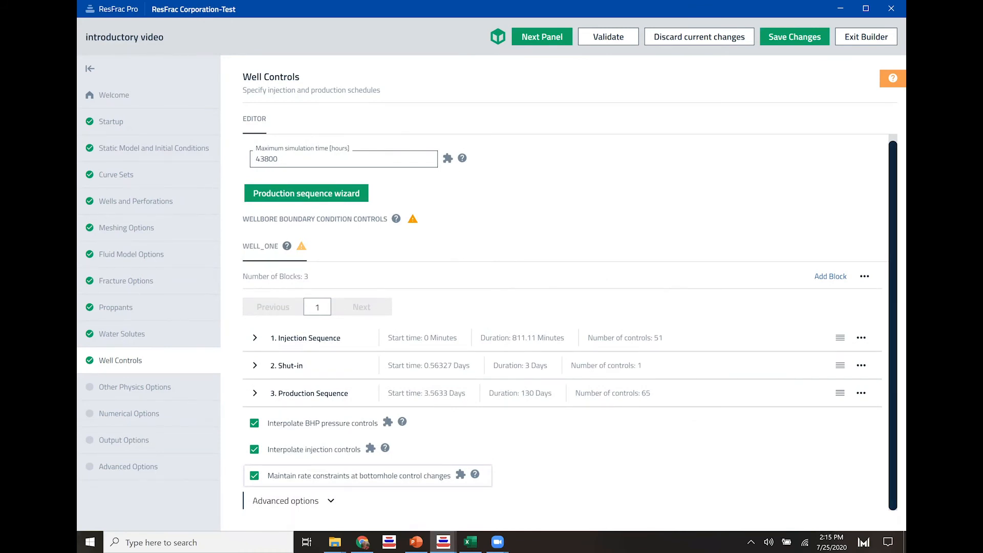
Validate the model and examine the warnings, including the one about perforation clusters outside the matrix region.
scroll(566, 323, up, 1)
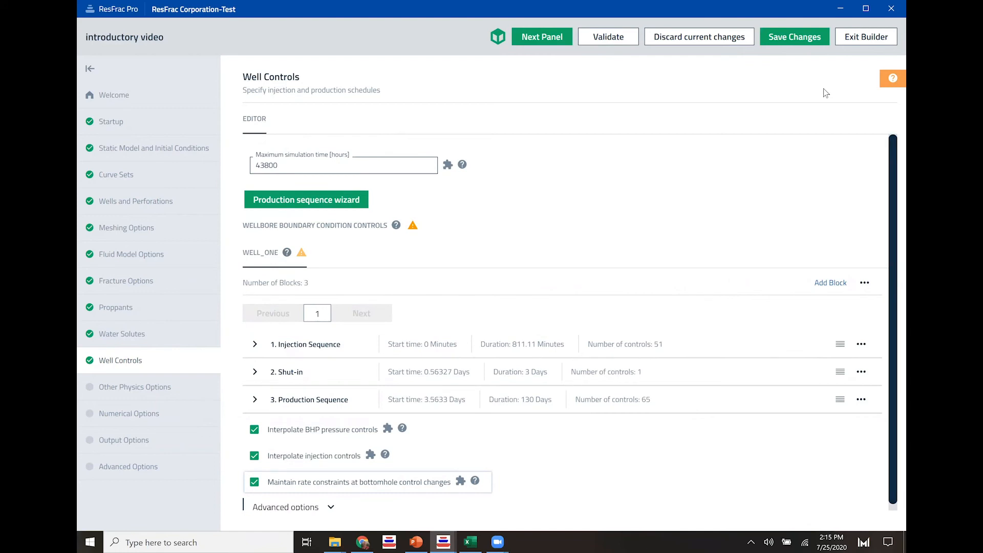
click(609, 36)
drag(323, 108, 430, 397)
click(507, 310)
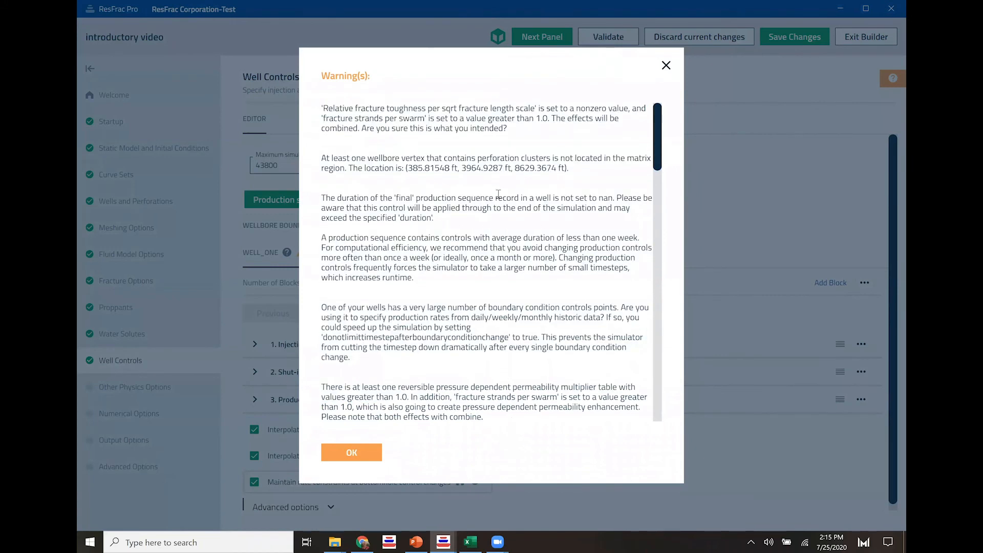
drag(658, 136, 630, 398)
drag(637, 322, 654, 100)
drag(334, 158, 586, 194)
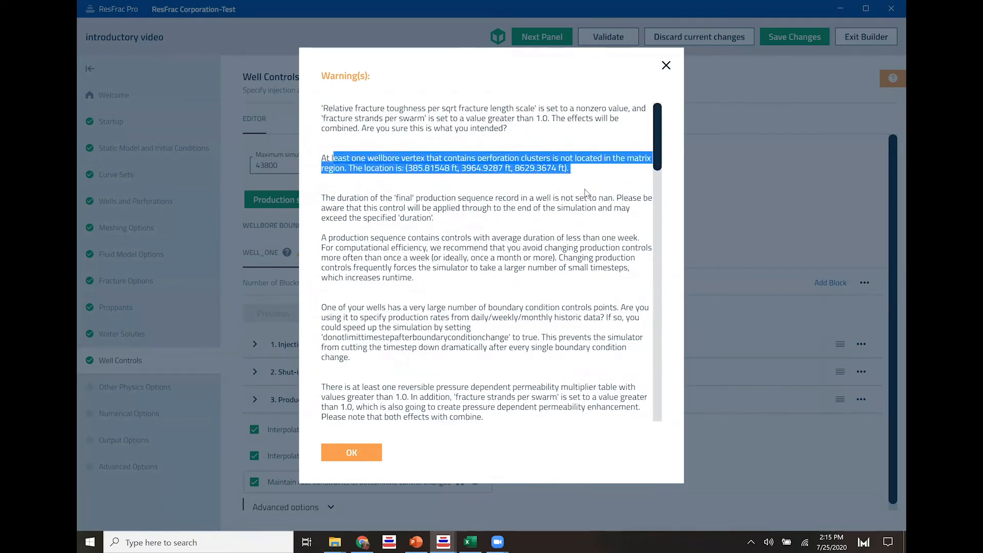
click(567, 266)
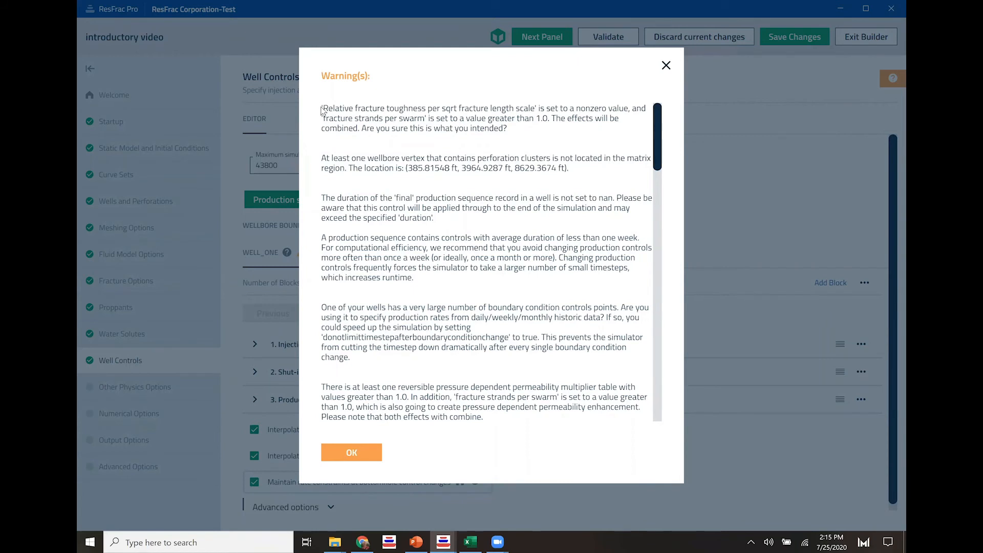
Examine the warning on combining relative fracture toughness with fracture strands per swarm, and read through to the end of the warnings list.
drag(323, 106, 537, 106)
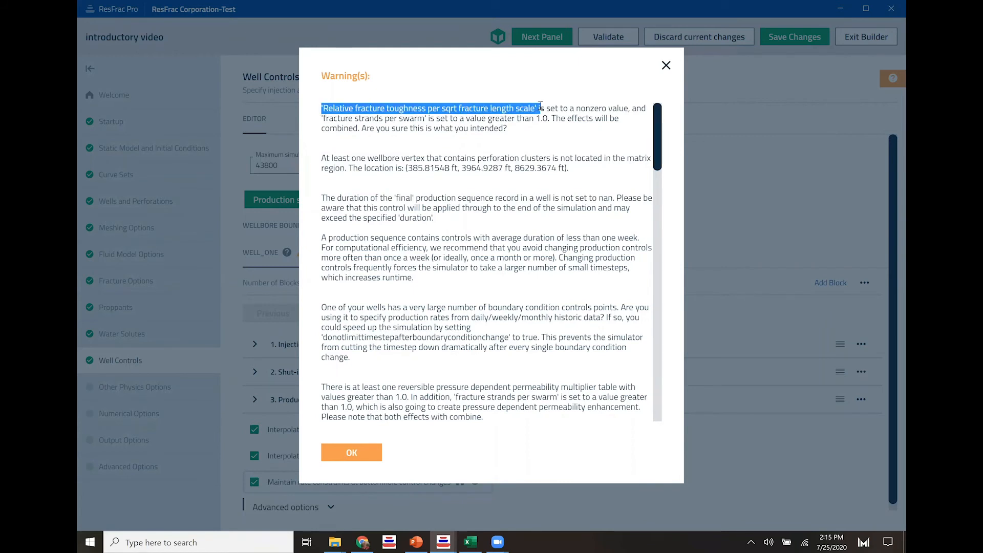
drag(323, 119, 455, 119)
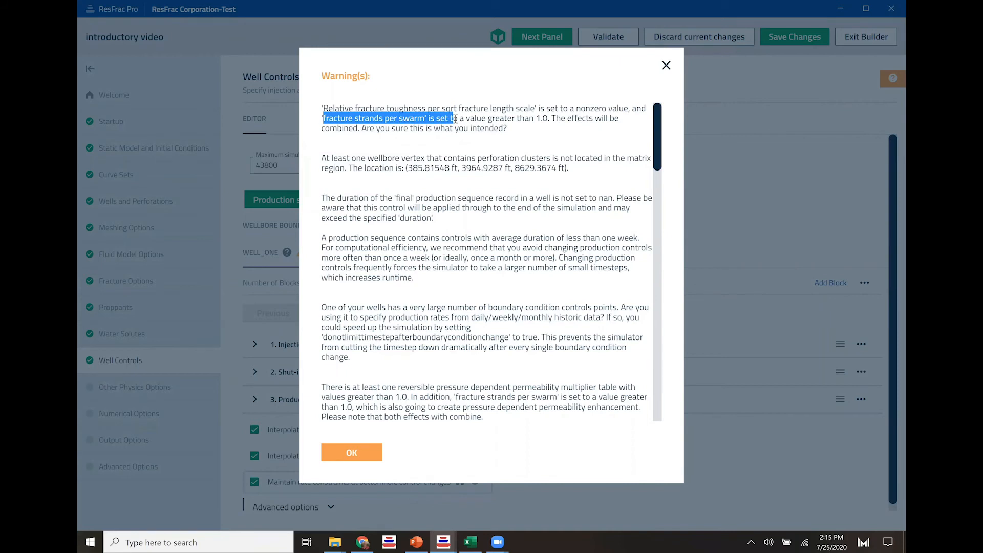
click(516, 123)
drag(465, 108, 507, 133)
click(495, 153)
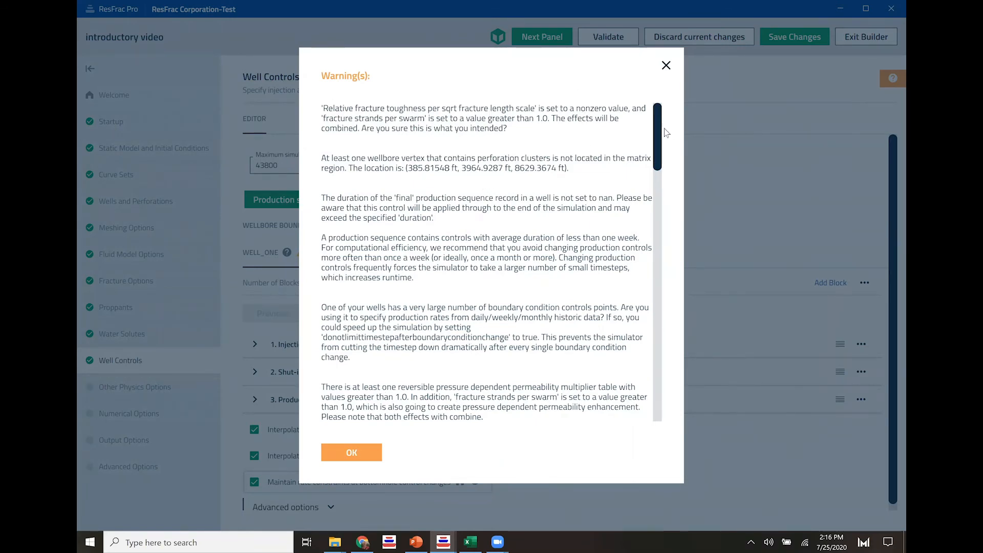
drag(657, 128, 648, 397)
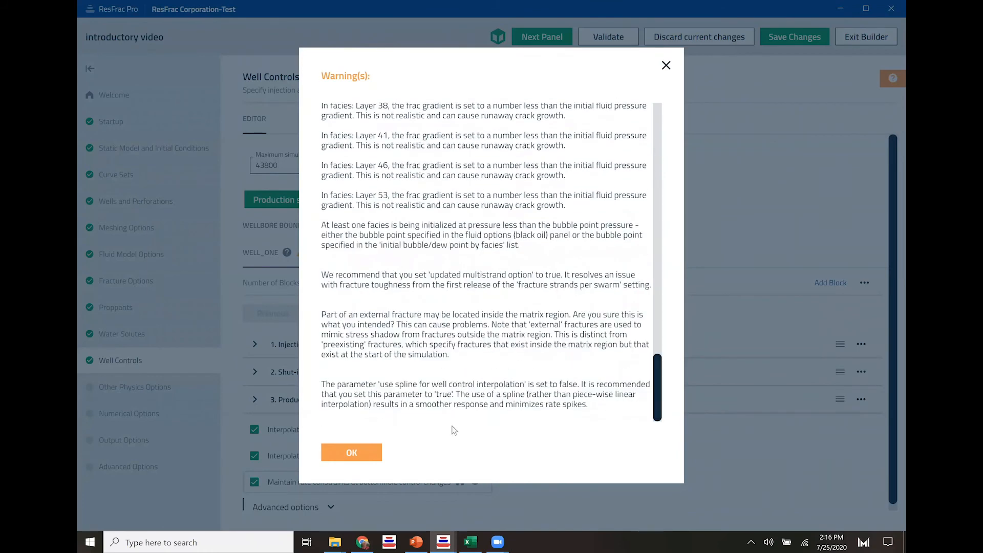
Dismiss the validation warnings and exit the builder back to the sandbox's simulation list.
click(351, 453)
click(867, 37)
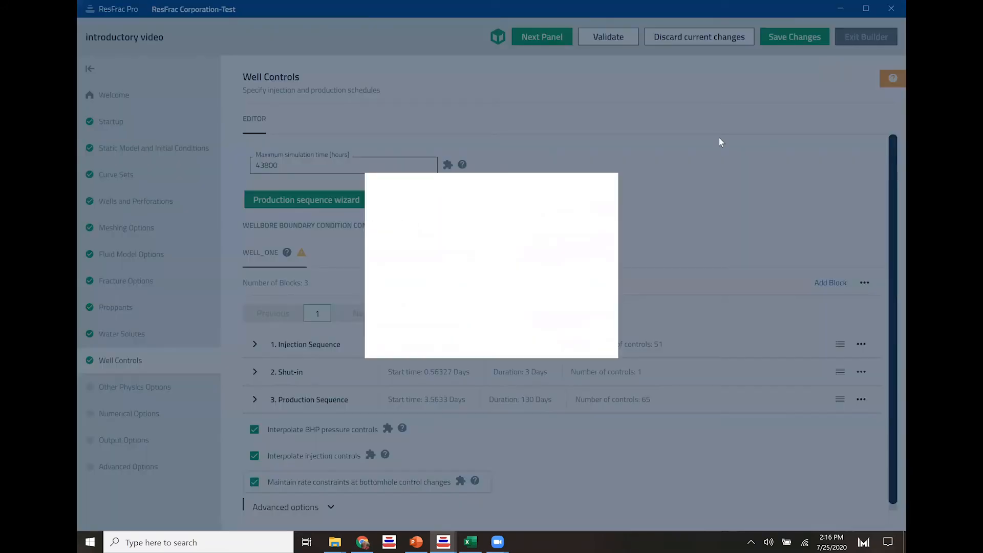
click(417, 329)
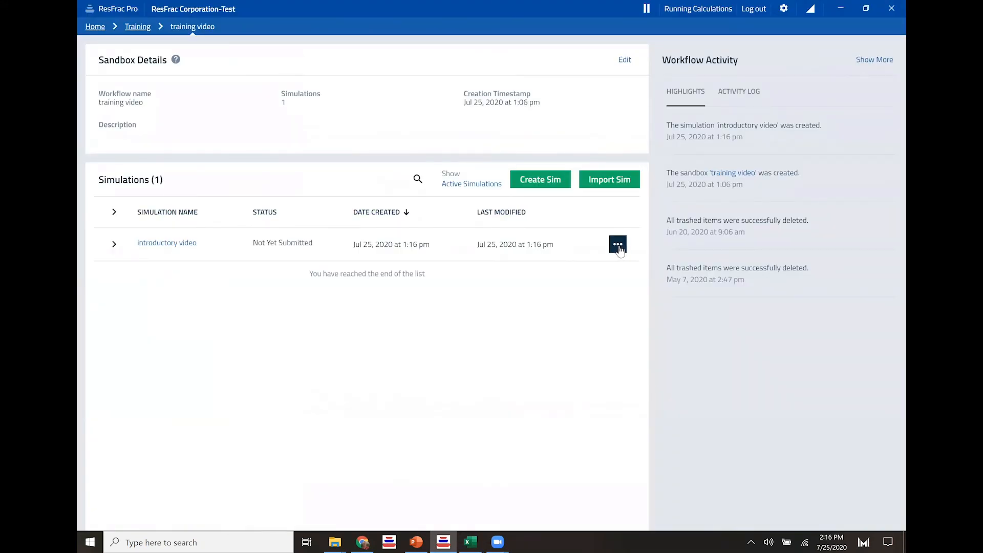
click(618, 245)
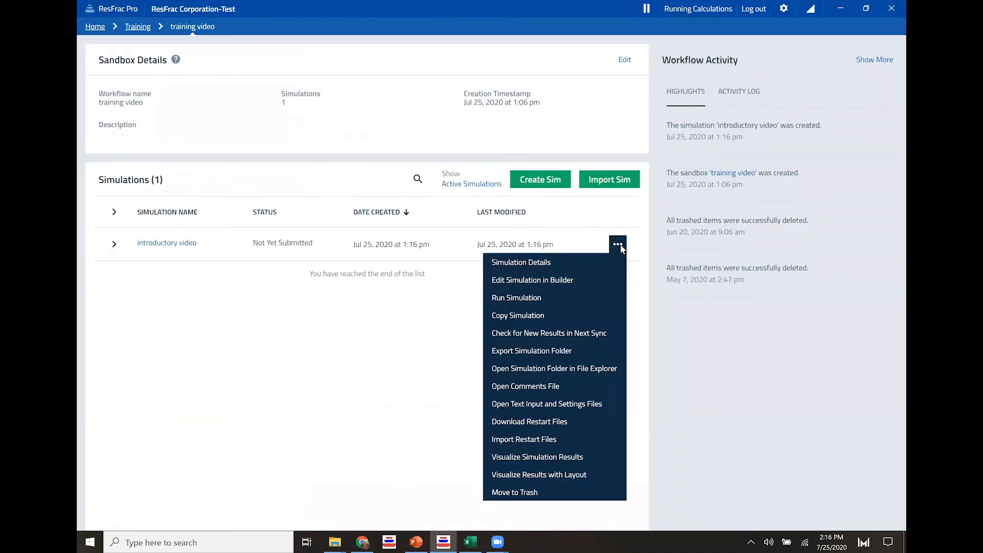
click(503, 302)
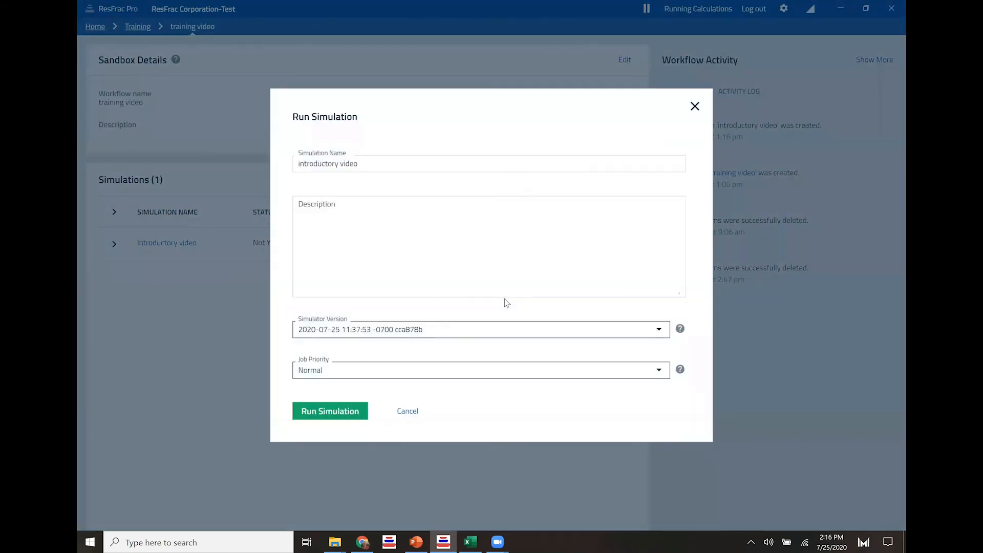
click(417, 329)
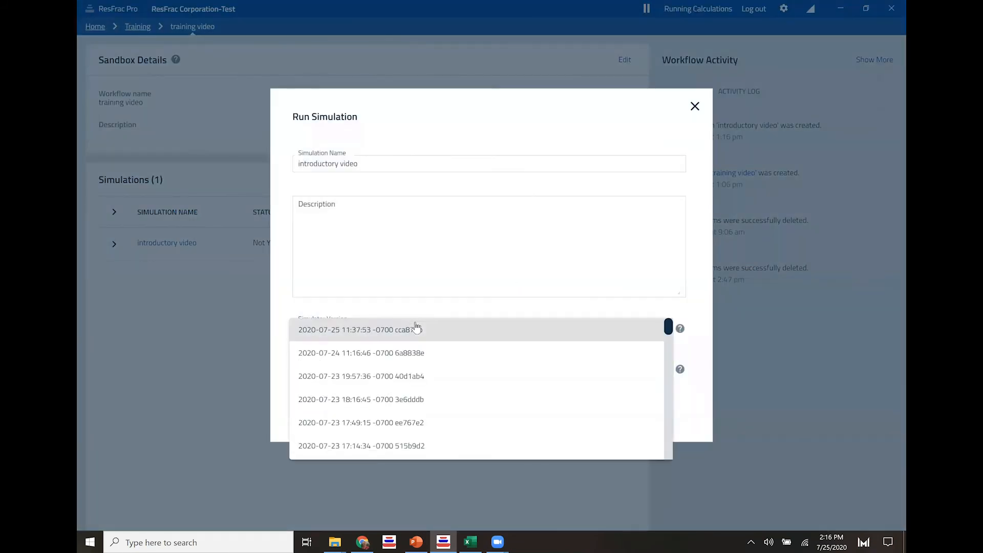
scroll(418, 370, down, 10)
scroll(418, 370, up, 8)
scroll(418, 369, up, 2)
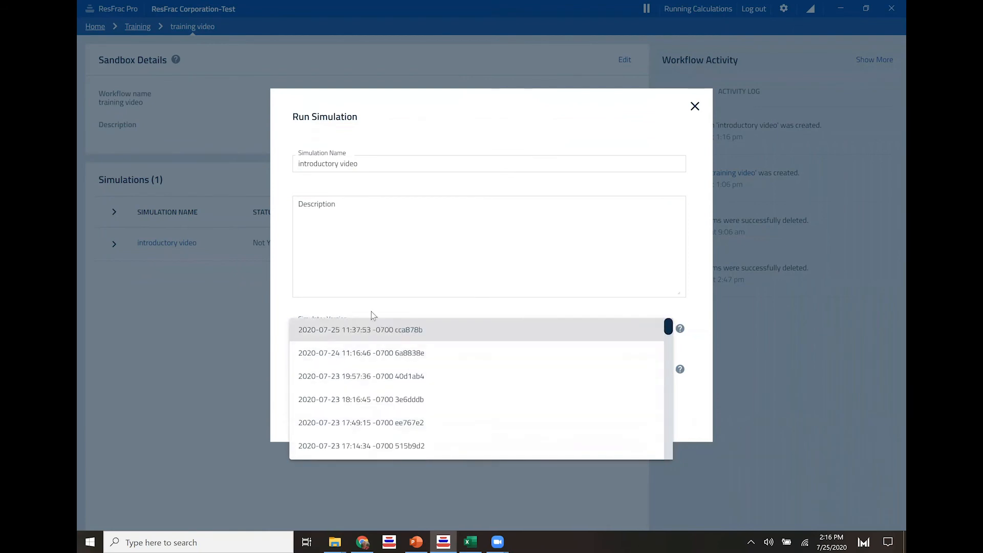
click(323, 334)
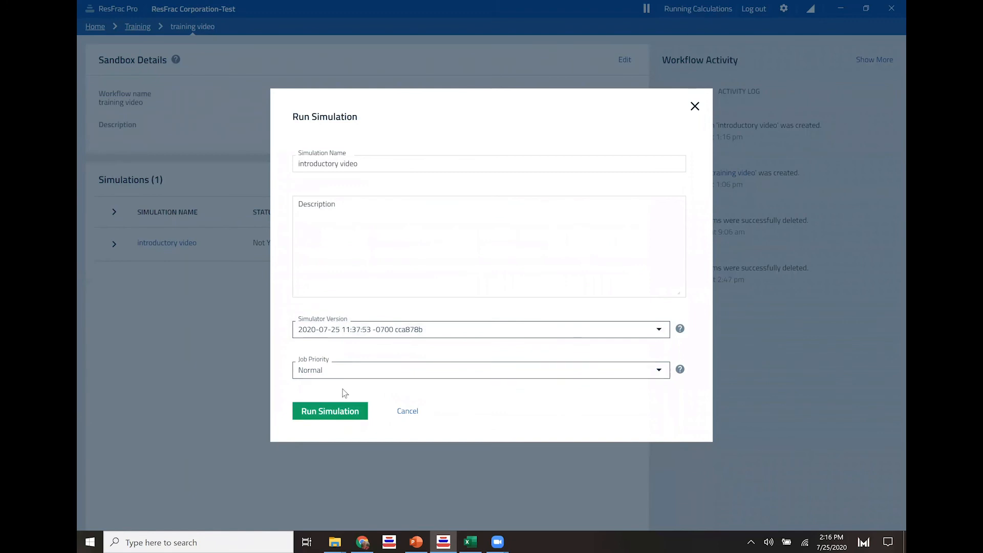
click(329, 411)
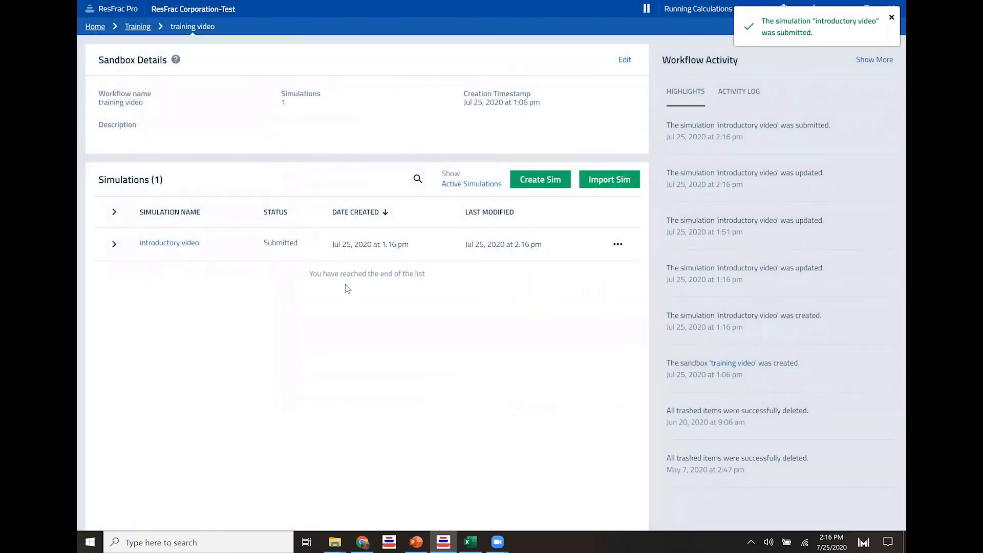
Expand the introductory video simulation's row, read its submission status message, and collapse it again.
click(114, 243)
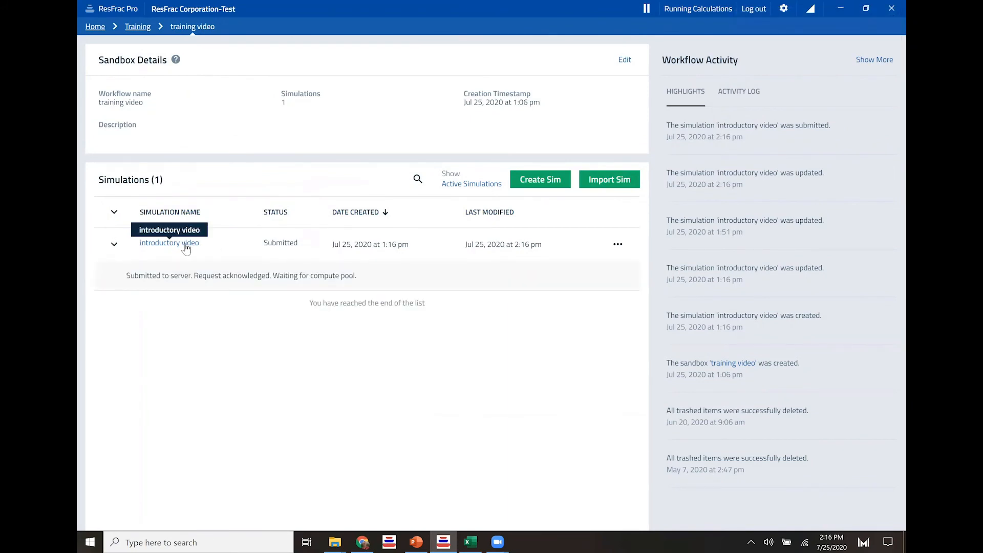
drag(126, 276, 429, 311)
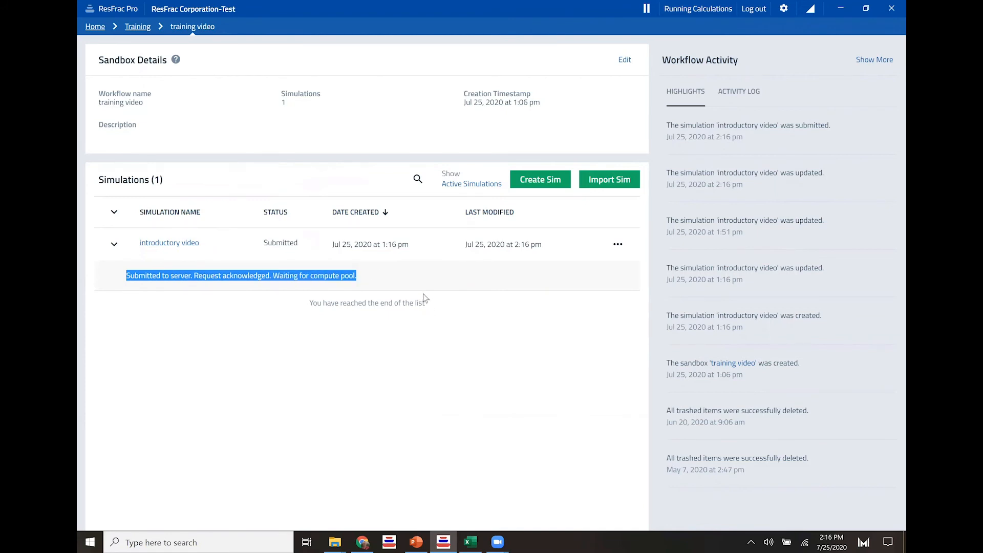
click(381, 275)
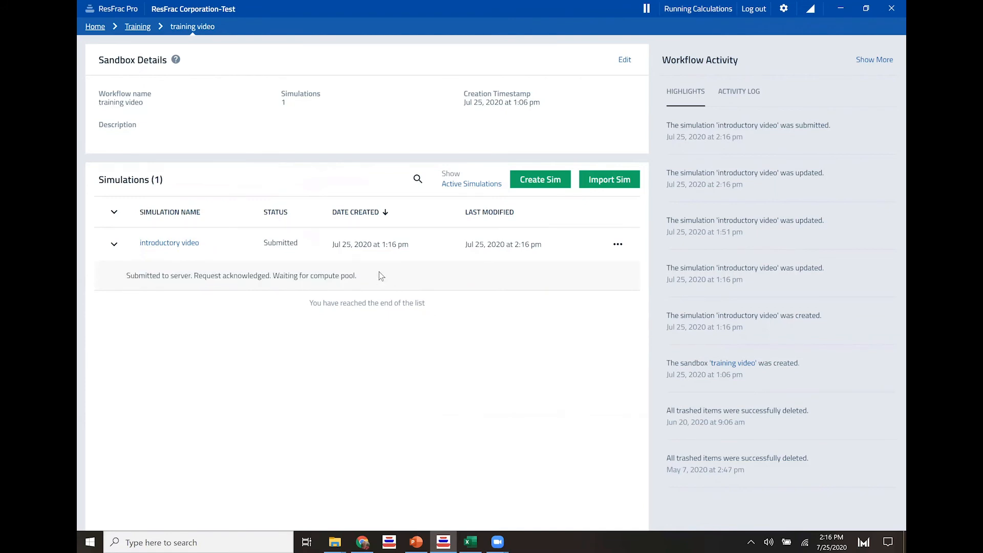
click(114, 244)
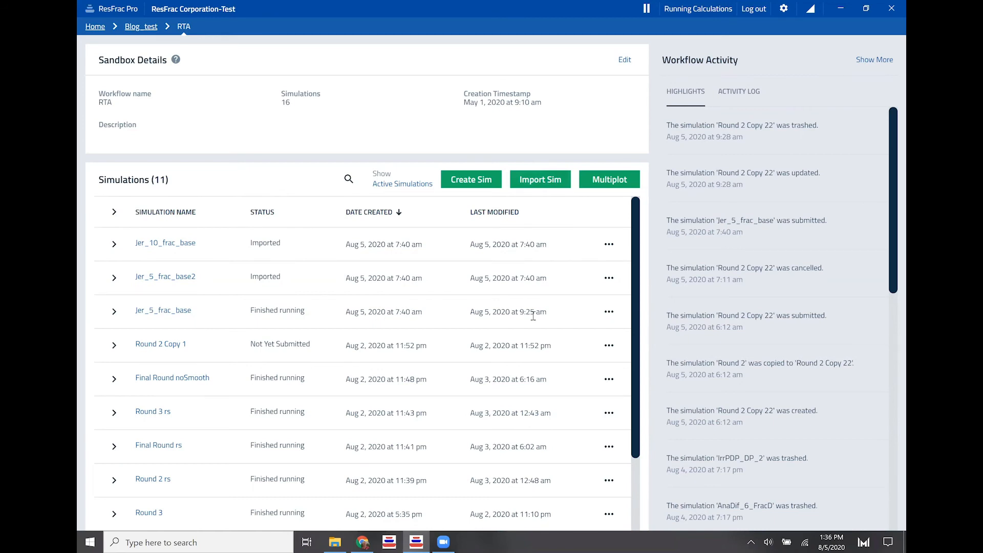
Open the results visualization of the finished simulation Jer_5_frac_base and orbit the 3D model to a tilted view.
click(608, 312)
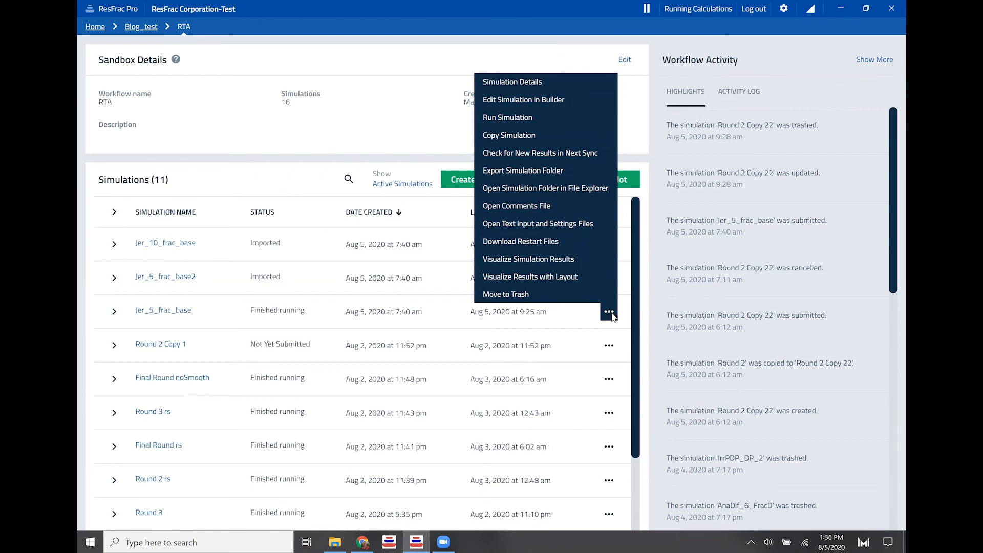
click(527, 261)
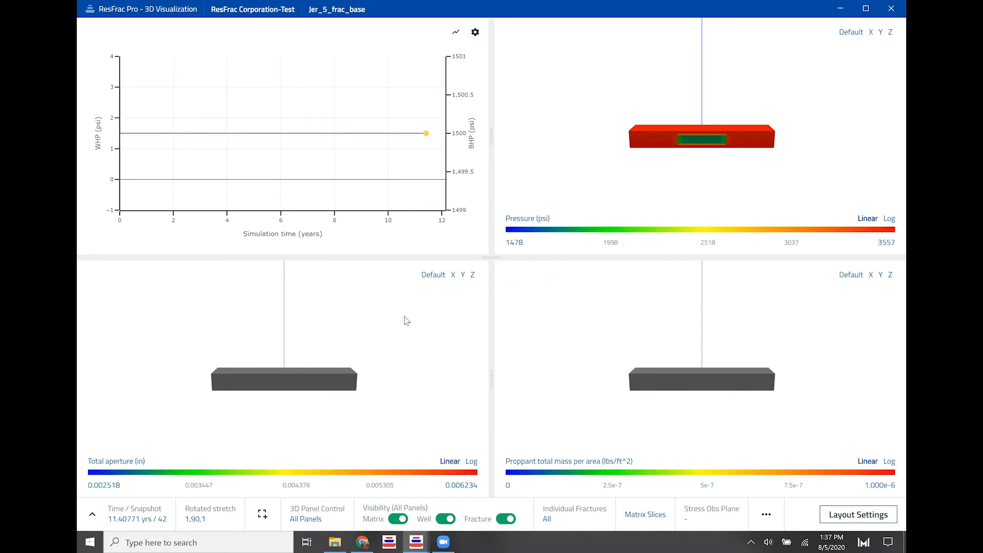
drag(672, 369, 831, 375)
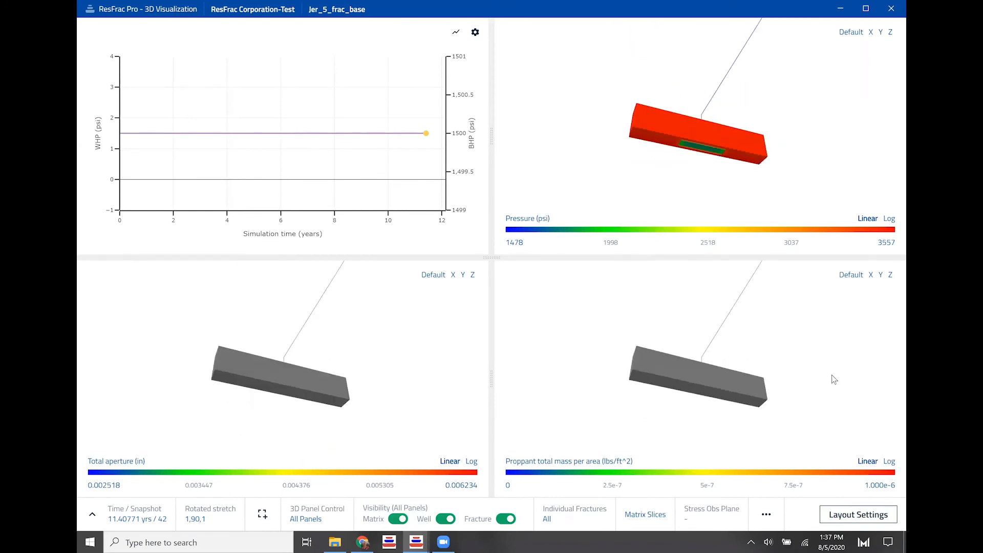
drag(644, 349, 717, 275)
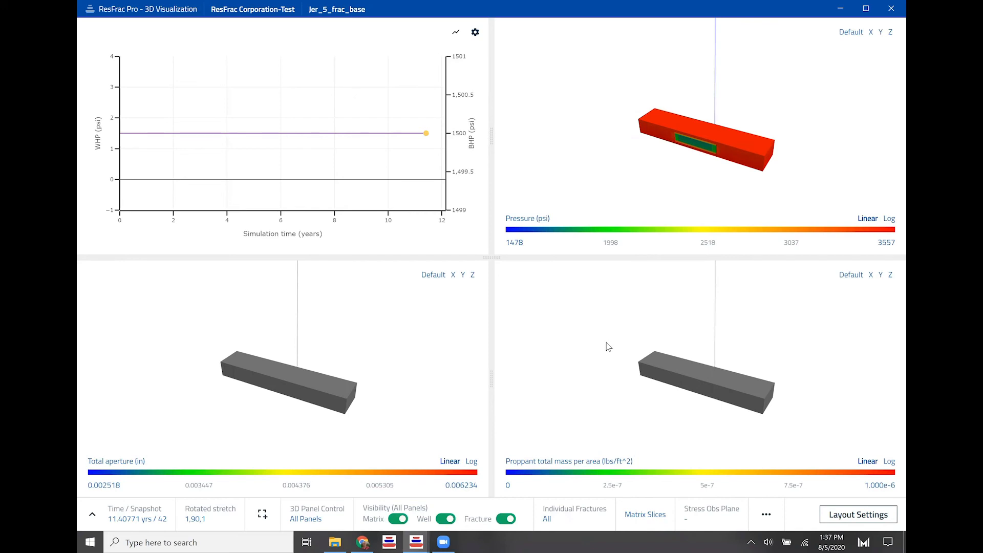
Open the viewer's panel grid settings.
click(767, 515)
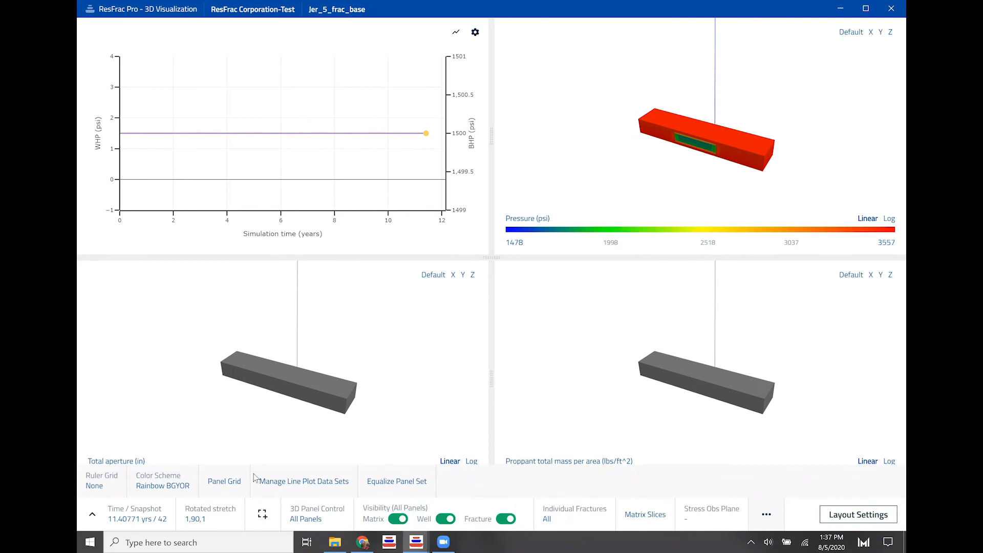
click(224, 482)
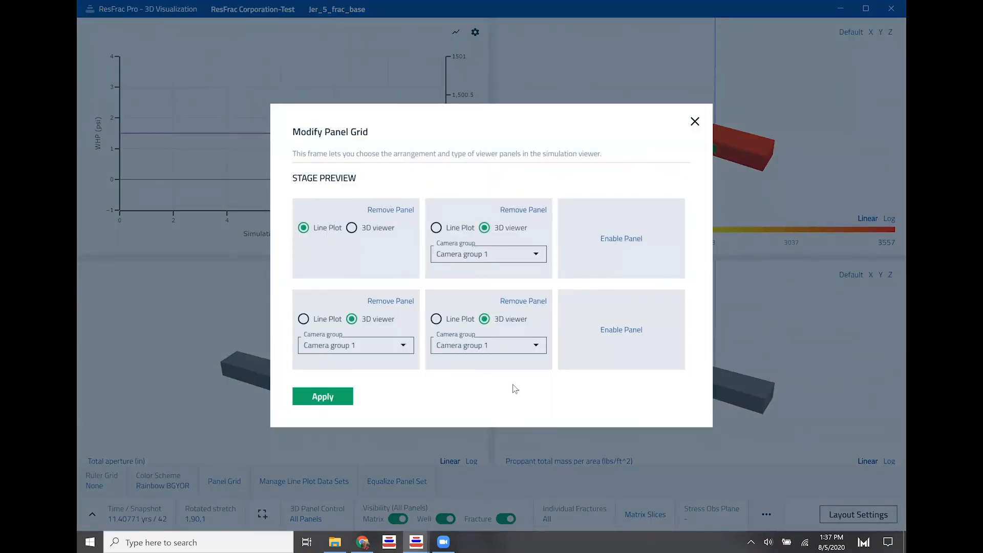
click(628, 254)
click(627, 331)
click(656, 301)
click(655, 209)
Make the second row's first panel a line plot, assign its 3D viewer to Camera group 2, and rotate the pressure view independently.
click(304, 319)
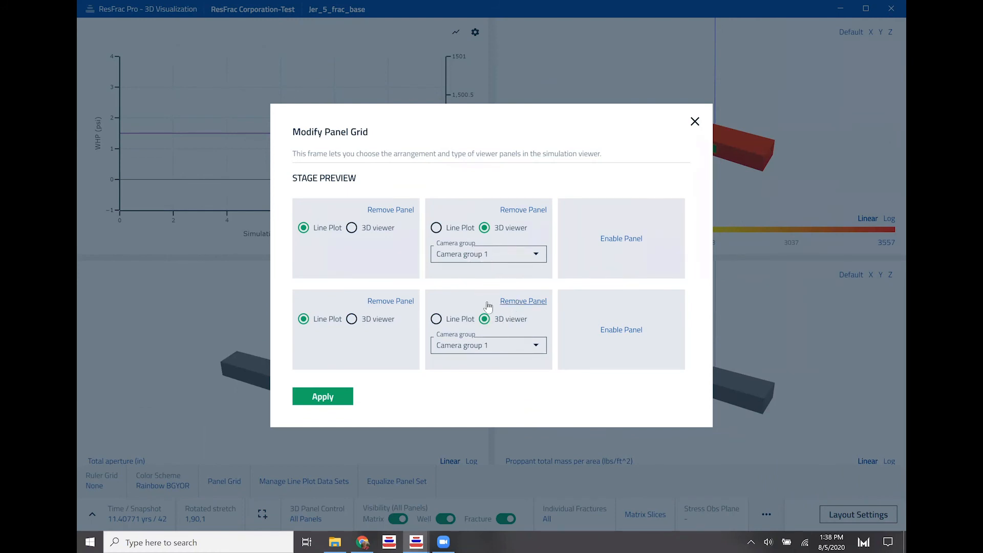
click(503, 346)
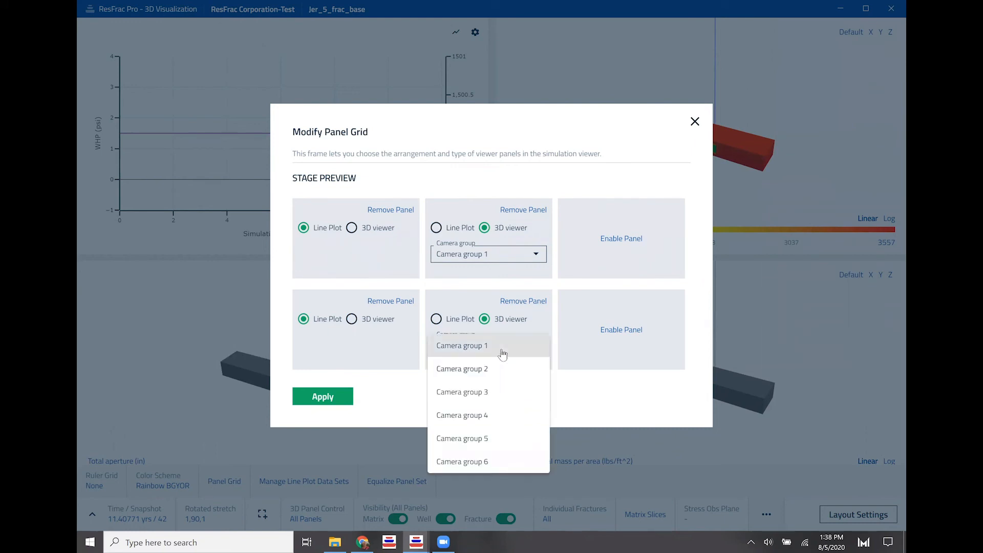
click(489, 367)
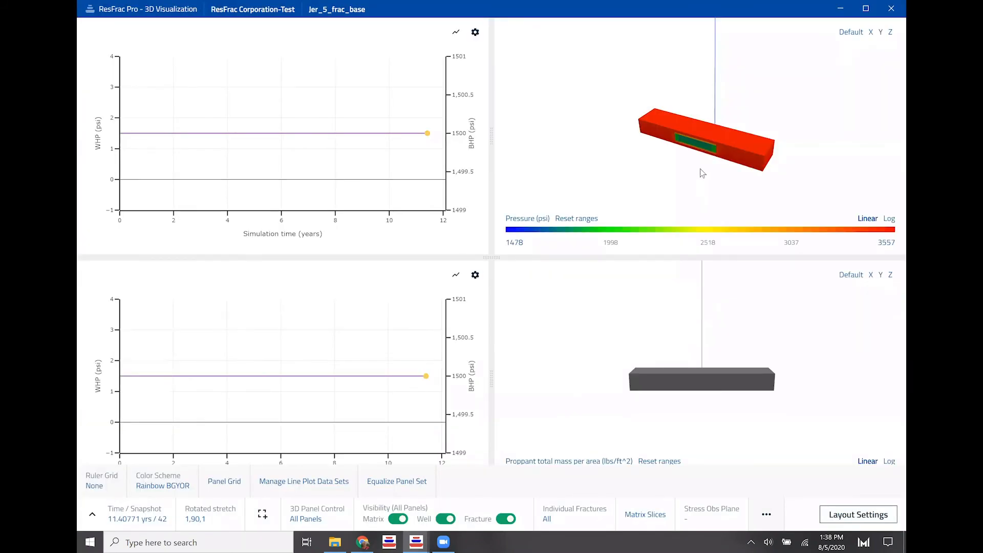
drag(703, 173, 686, 200)
drag(722, 110, 792, 79)
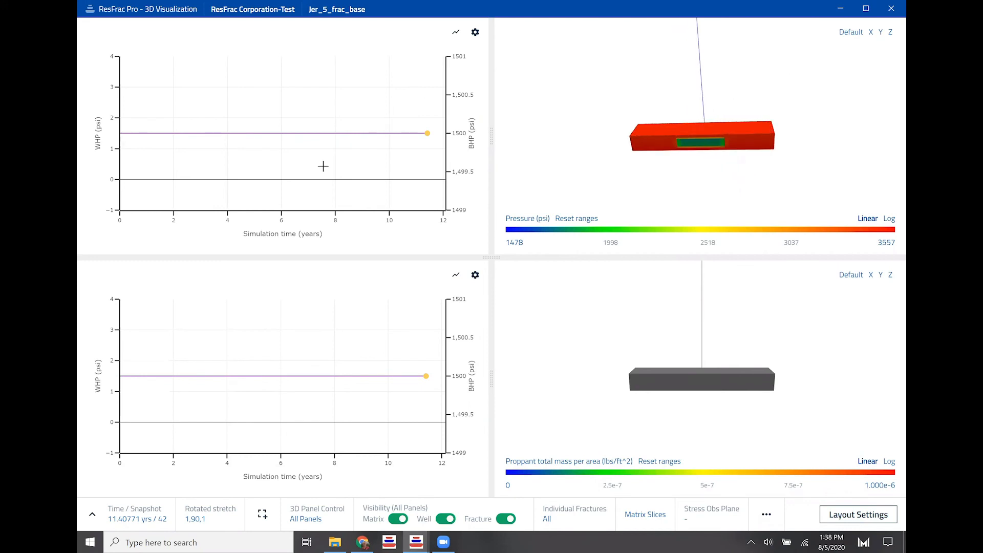
In the upper line plot's settings, add the title "Production chart" and remove the BHP axis.
click(475, 33)
drag(841, 200, 847, 418)
drag(834, 320, 827, 100)
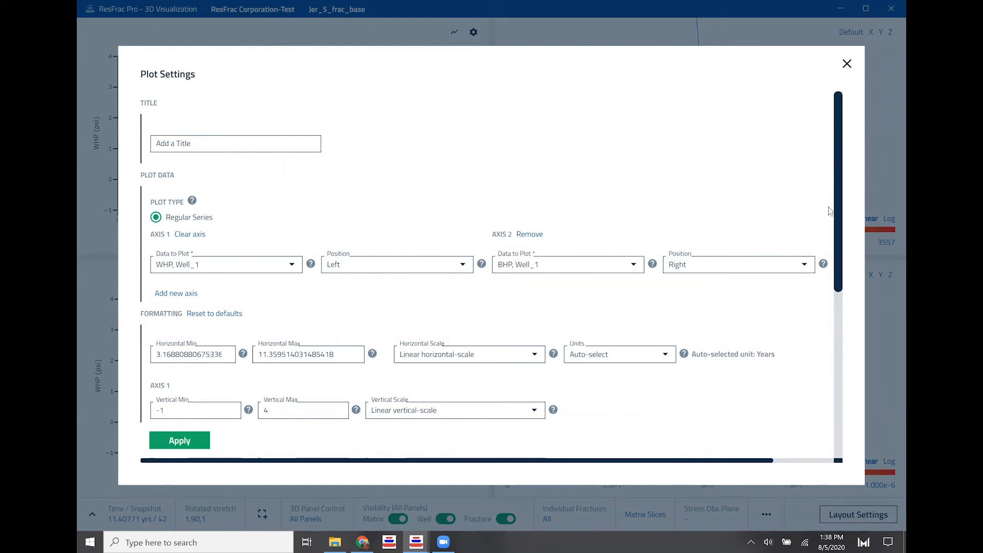
drag(839, 171, 827, 133)
click(206, 140)
text(Production chart)
click(529, 235)
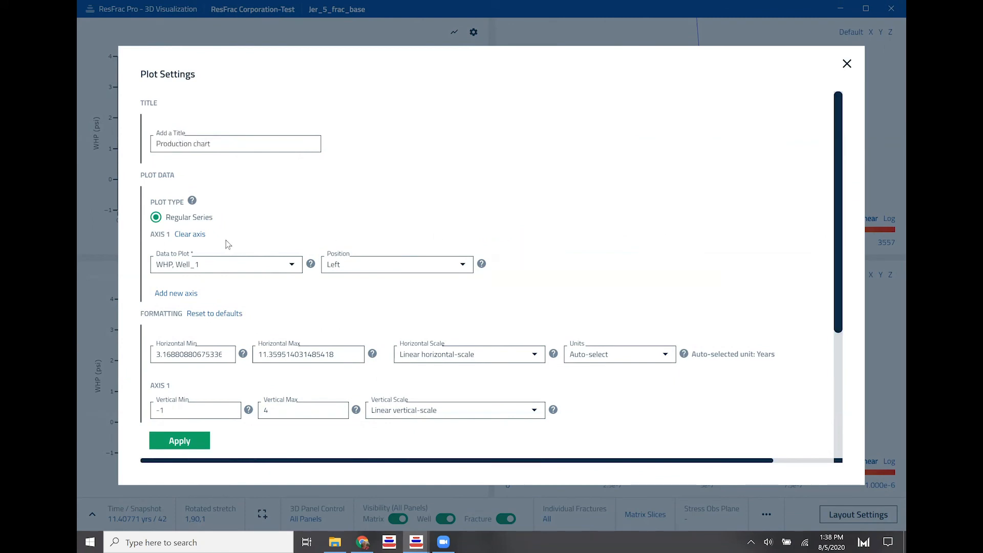
Replace axis 1's data with Water prod rate, Well_1, and add a second, right-positioned axis.
click(216, 268)
click(215, 269)
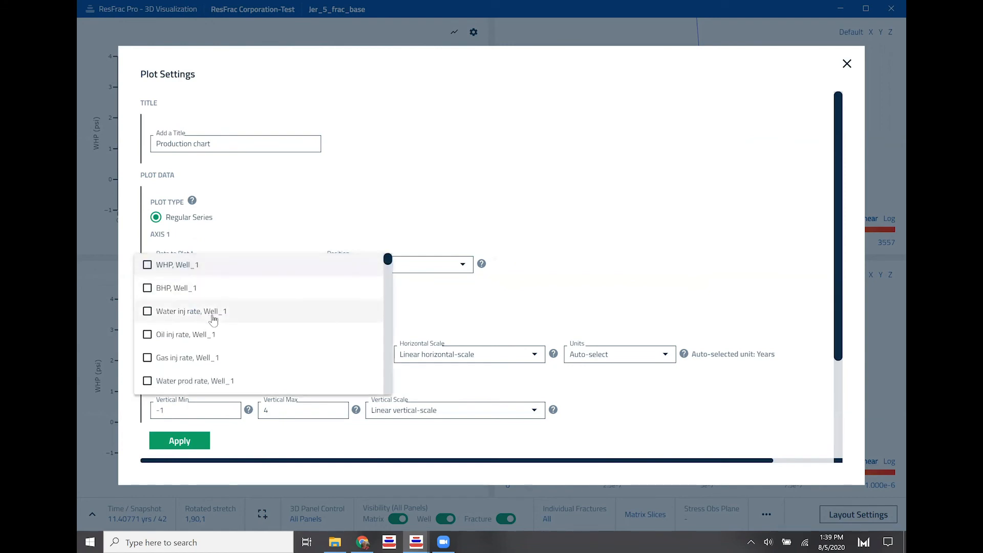
click(202, 381)
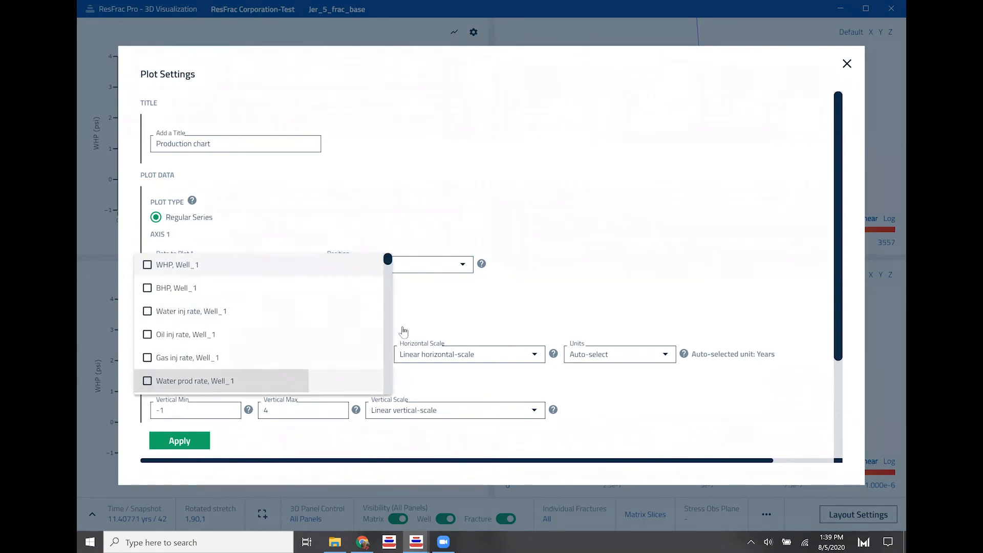
click(479, 309)
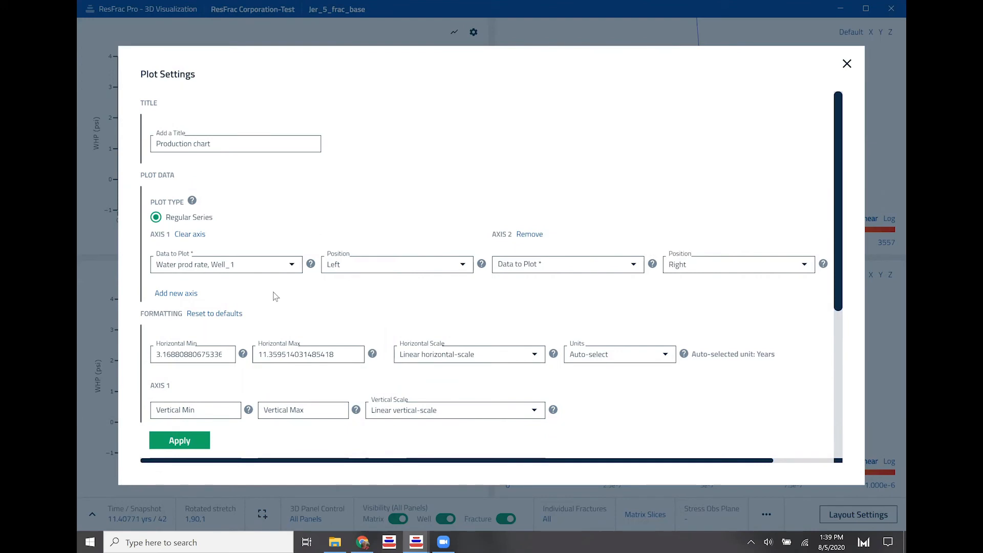
Assign BHP, Well_1 as the data plotted on axis 2.
click(513, 268)
click(513, 289)
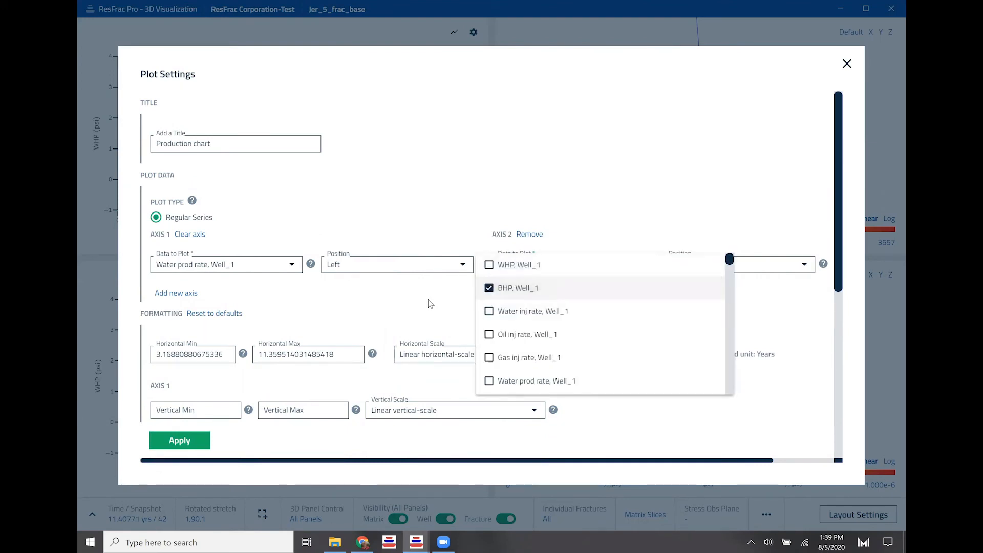
click(429, 300)
click(186, 296)
click(185, 359)
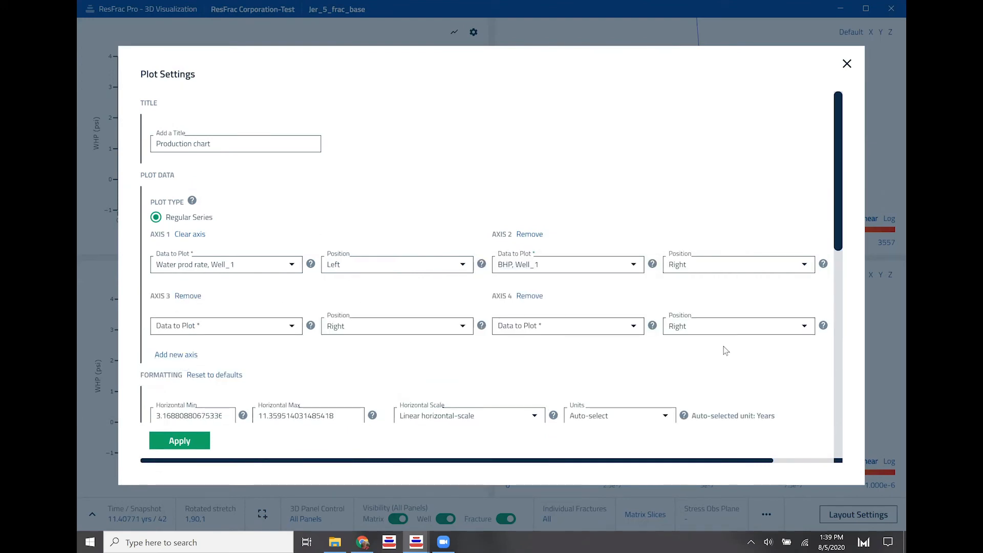
click(381, 330)
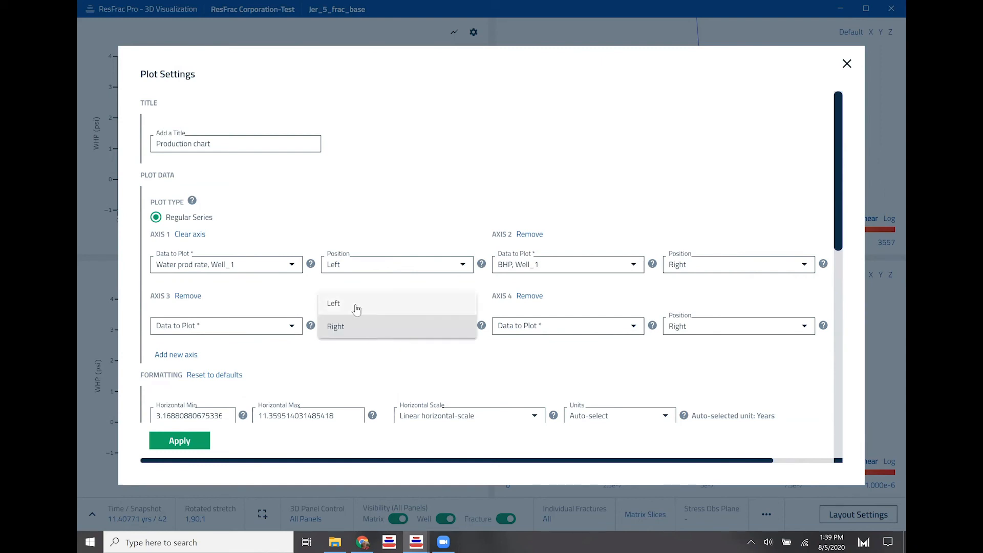
click(420, 330)
click(543, 299)
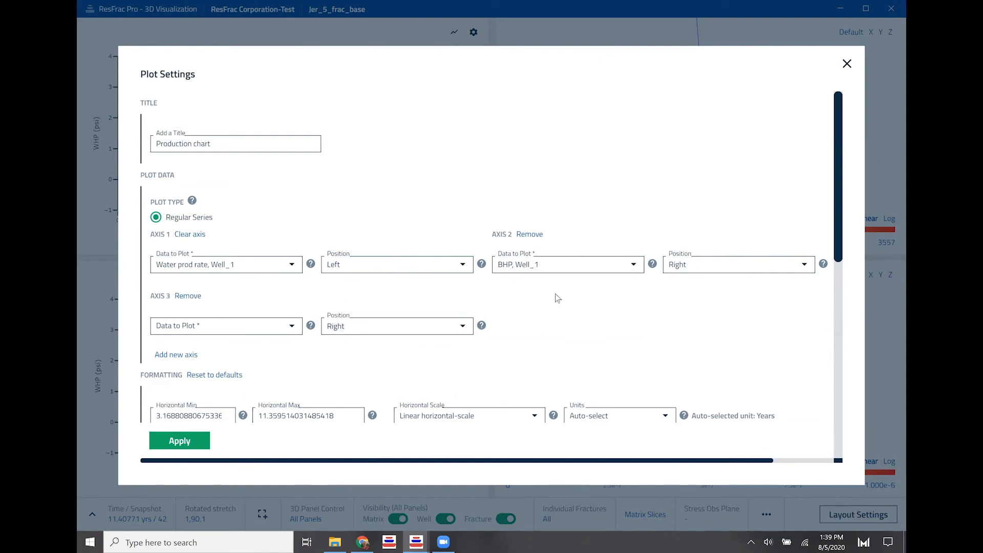
click(193, 297)
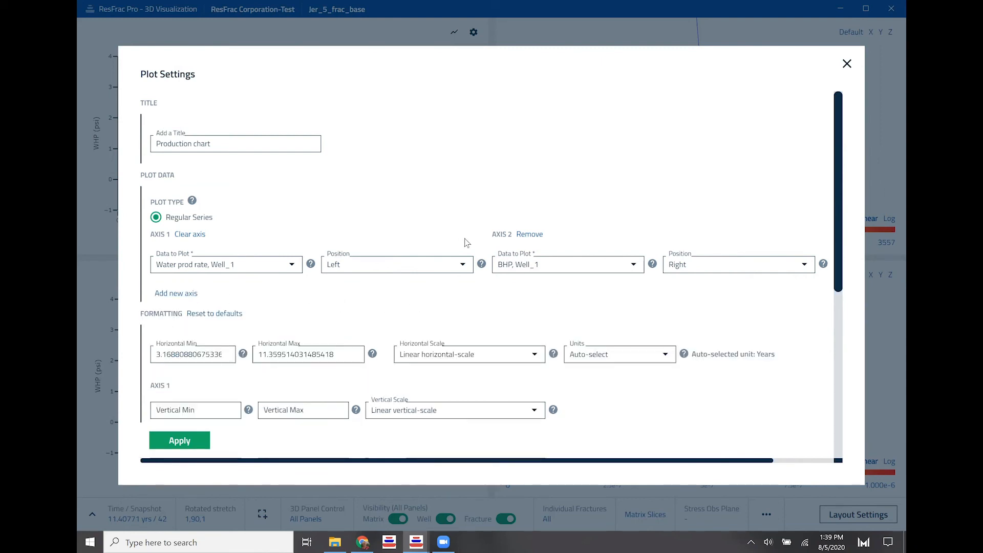
Relabel the Water prod rate series as "Water rate" and the BHP series as "BHP".
scroll(465, 238, down, 5)
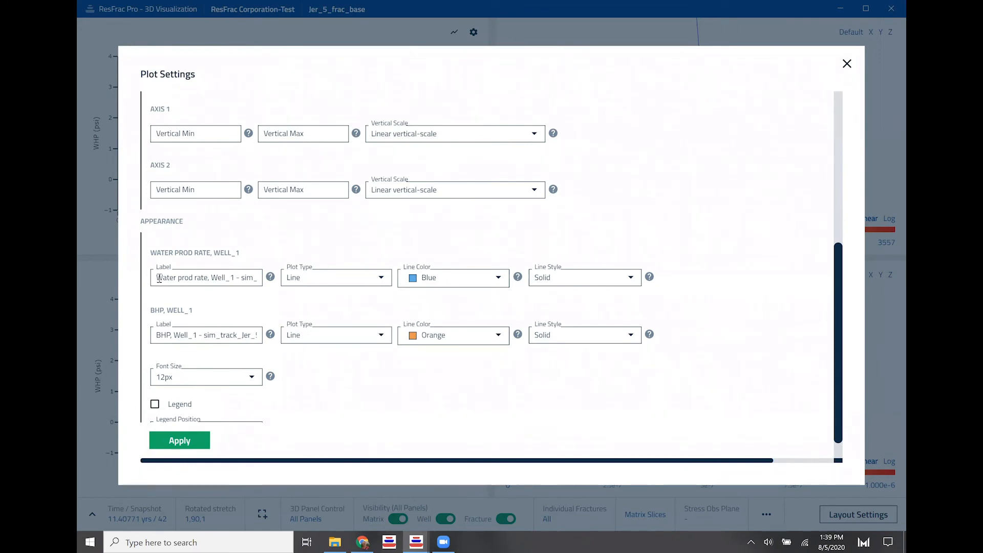
drag(160, 278, 382, 292)
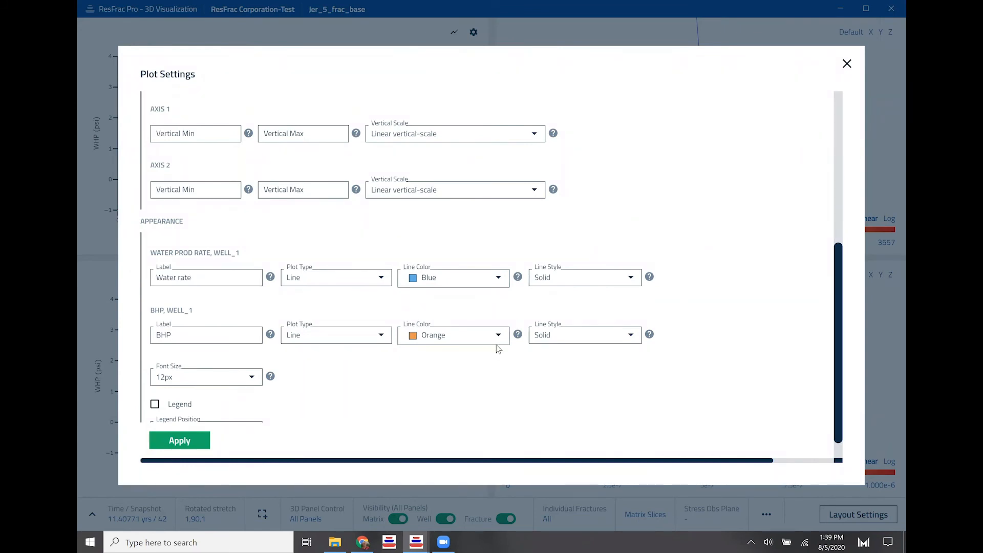
click(498, 335)
click(496, 336)
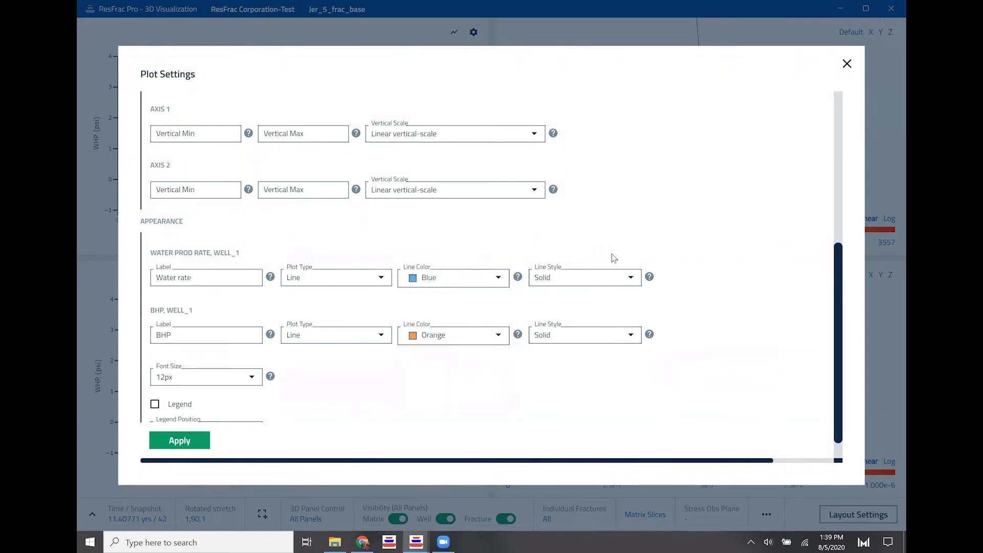
click(632, 336)
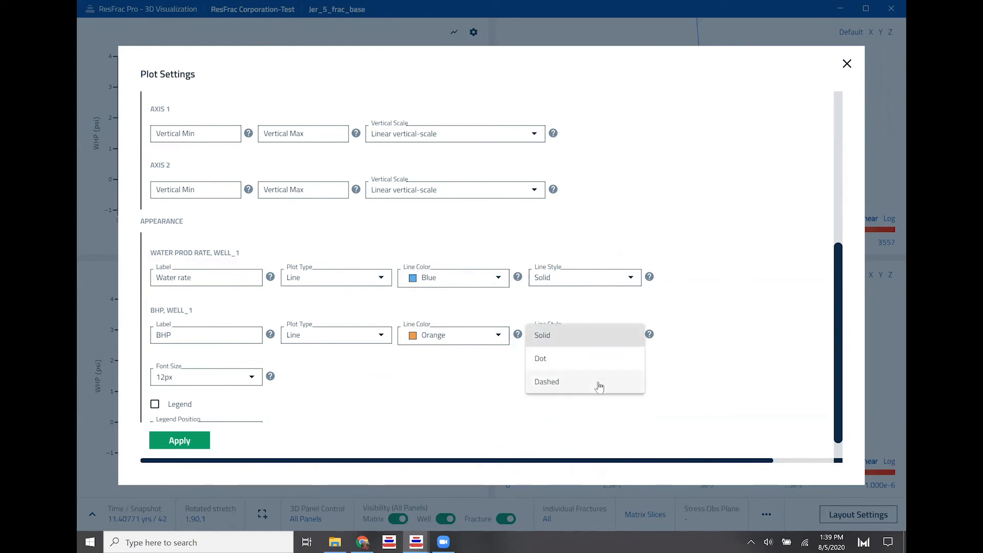
click(722, 291)
click(335, 337)
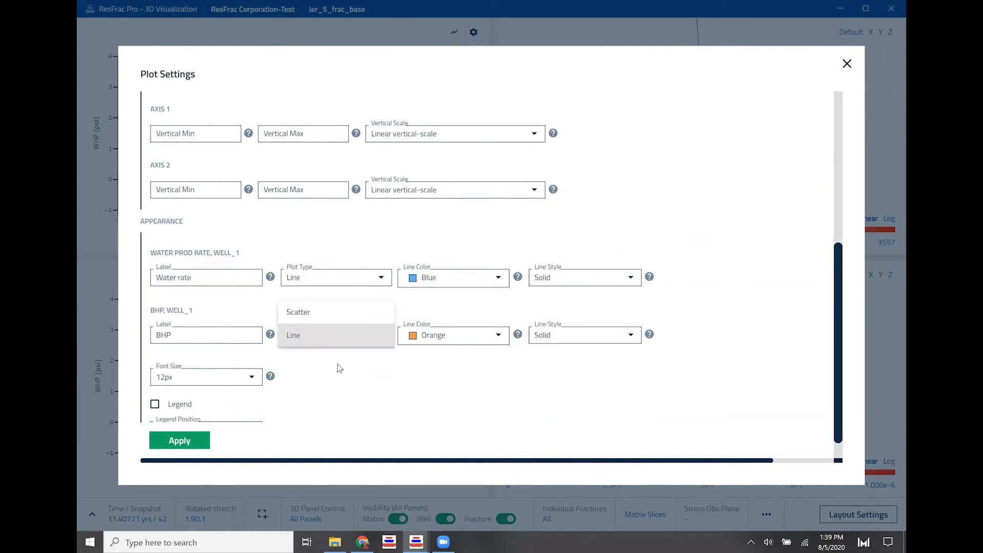
click(359, 378)
Enable the plot legend, set the font size to 18px, and apply the plot settings.
scroll(351, 365, down, 1)
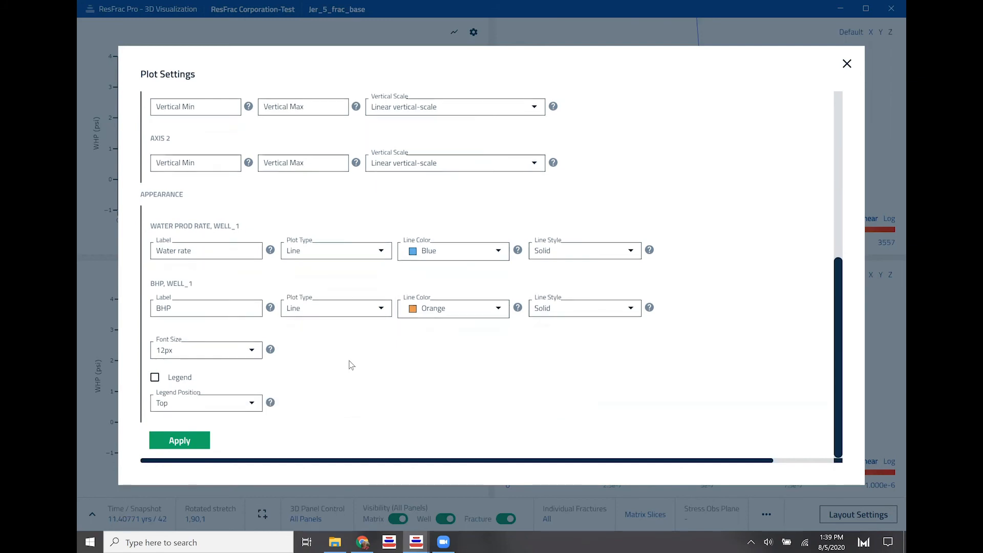
click(154, 378)
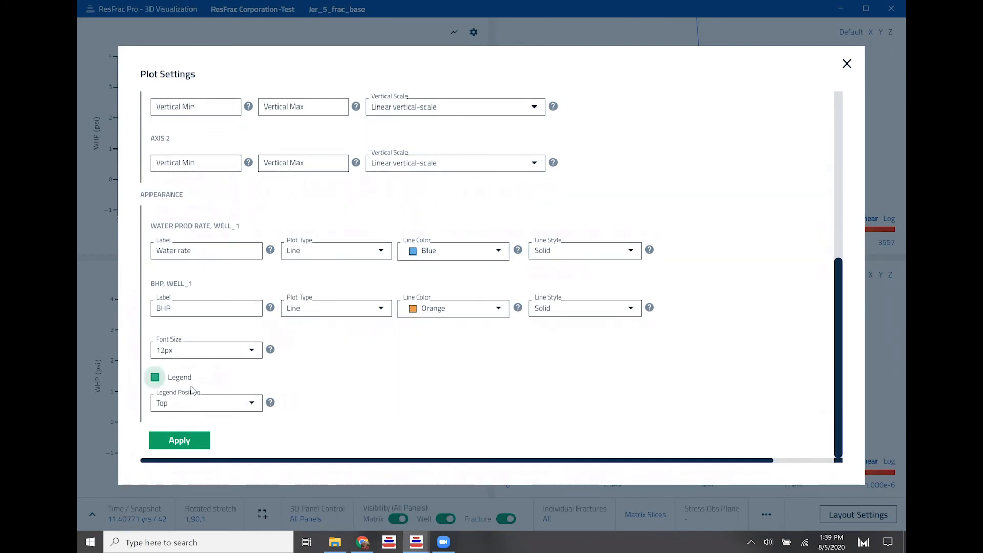
click(247, 351)
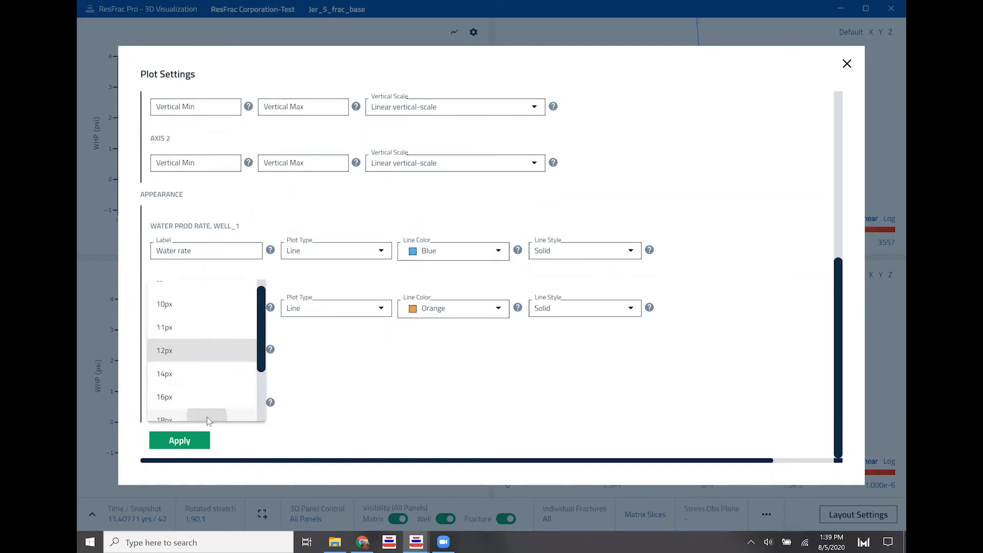
click(206, 416)
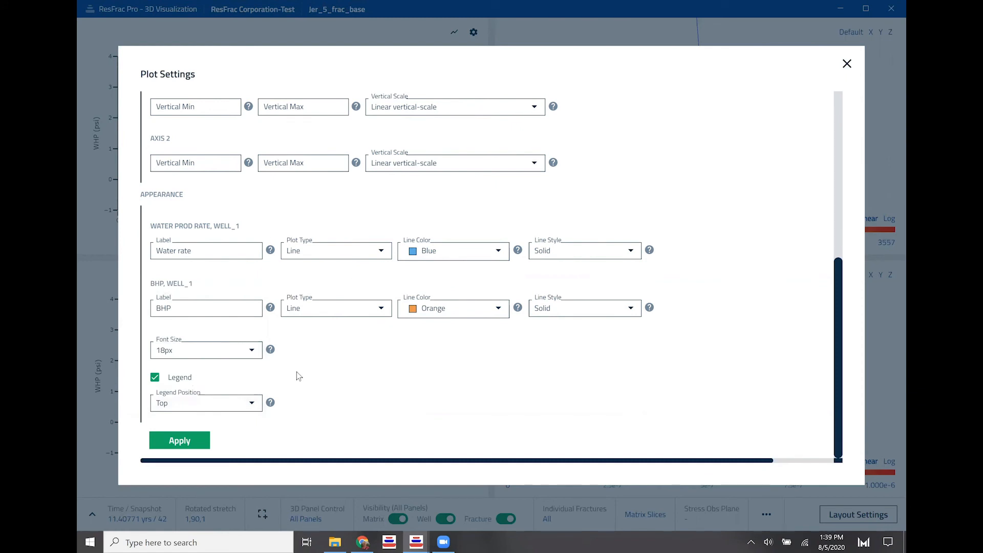
click(188, 443)
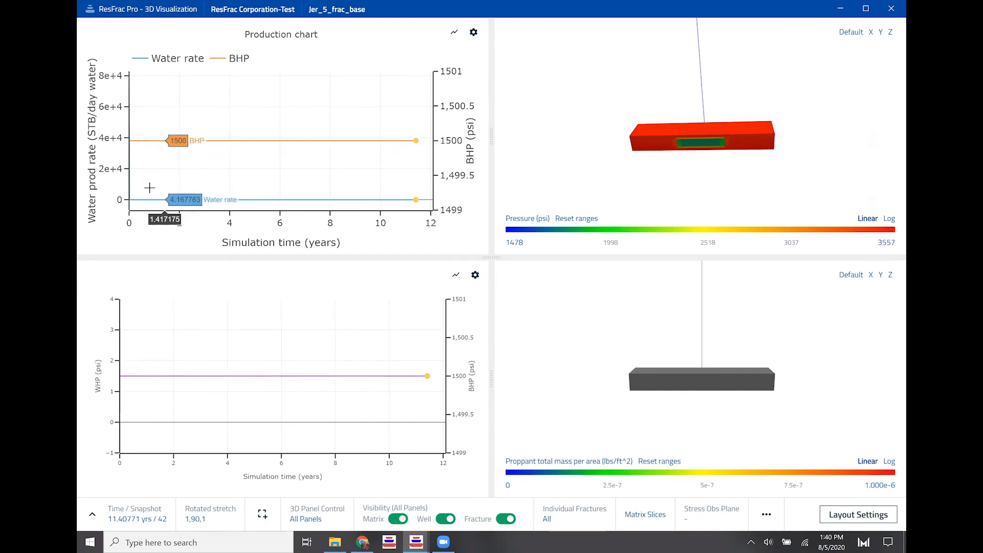
Zoom into the earliest part of the Production chart and restore its full range.
drag(145, 180, 129, 205)
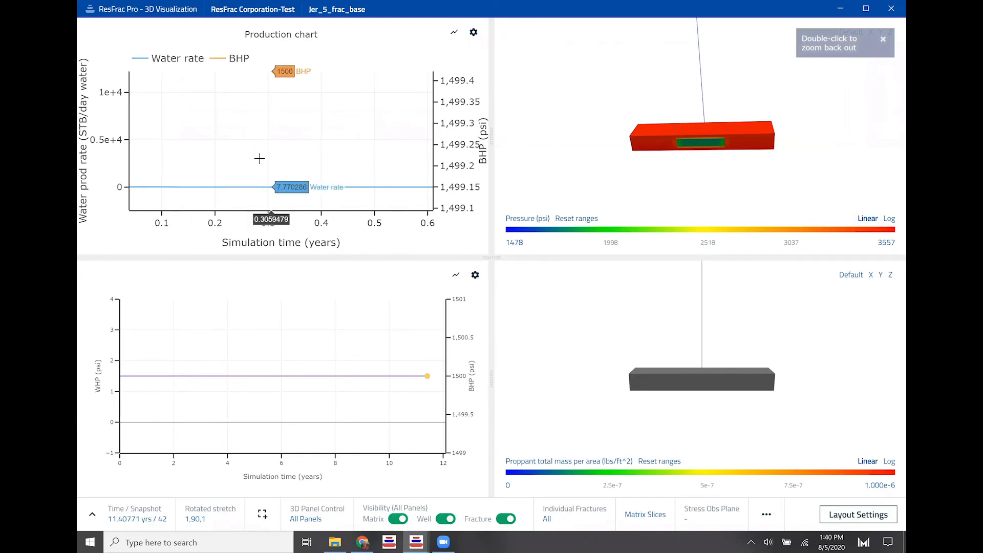
double_click(319, 152)
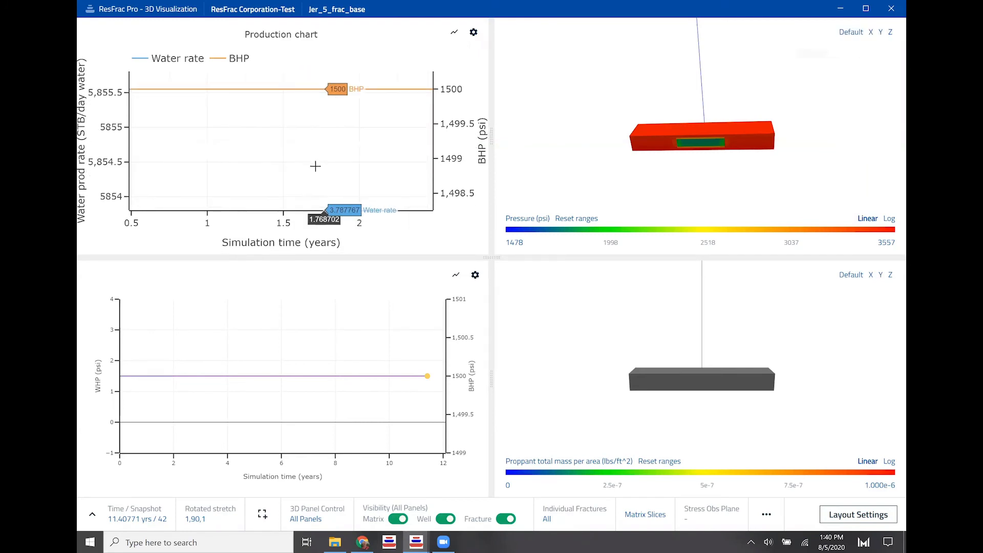
double_click(316, 166)
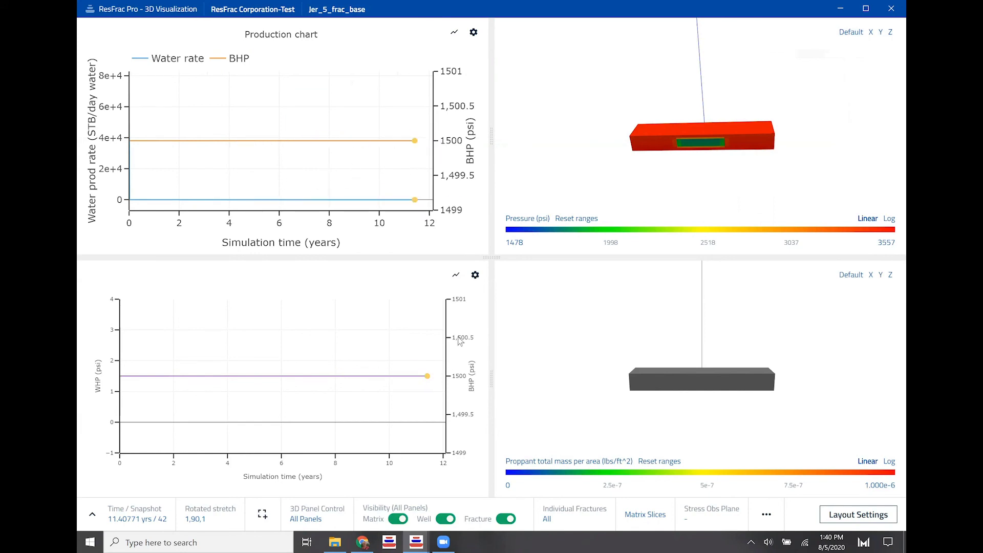
Import sim_track_Jer_10_frac_coal.csv from the Jer_10_frac_coal results as an additional line plot data set.
click(767, 515)
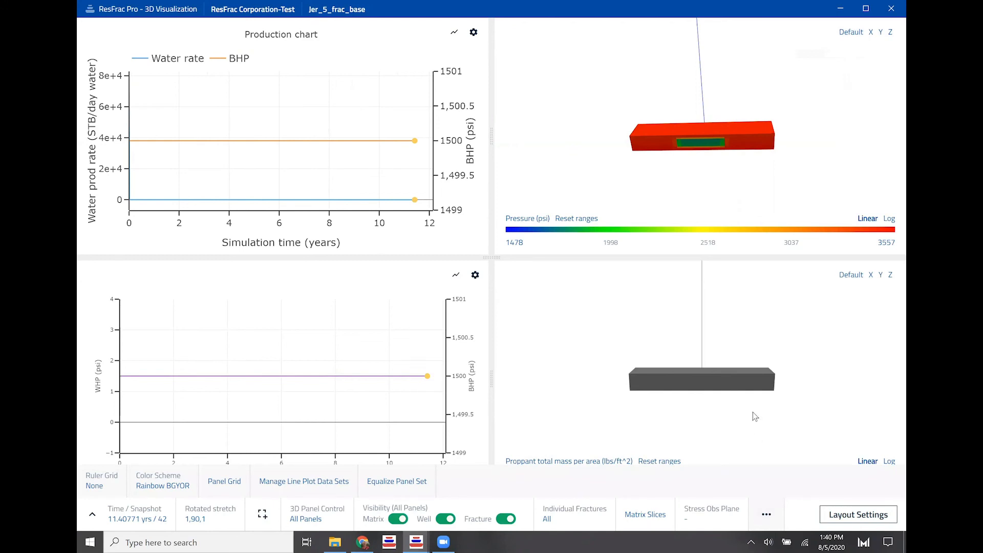
click(287, 482)
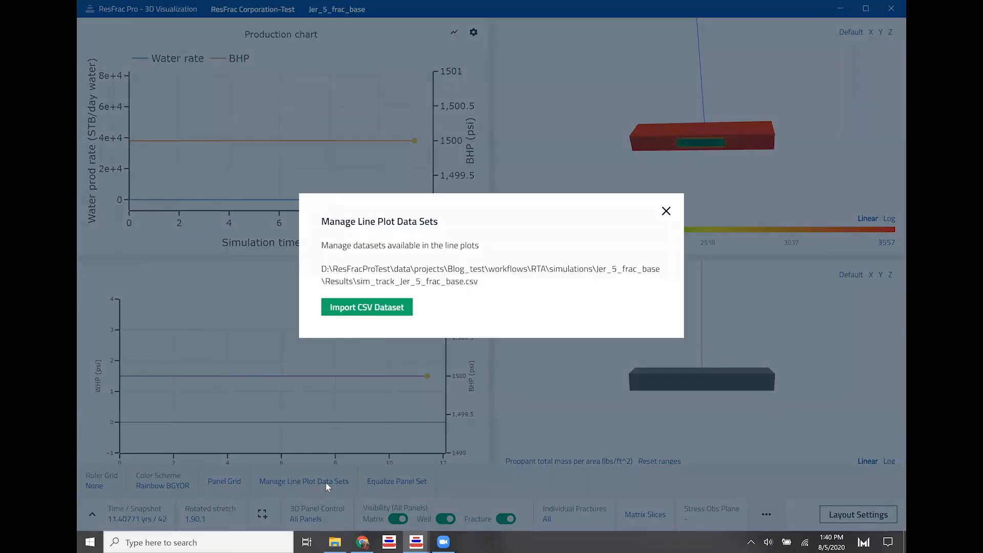
click(359, 312)
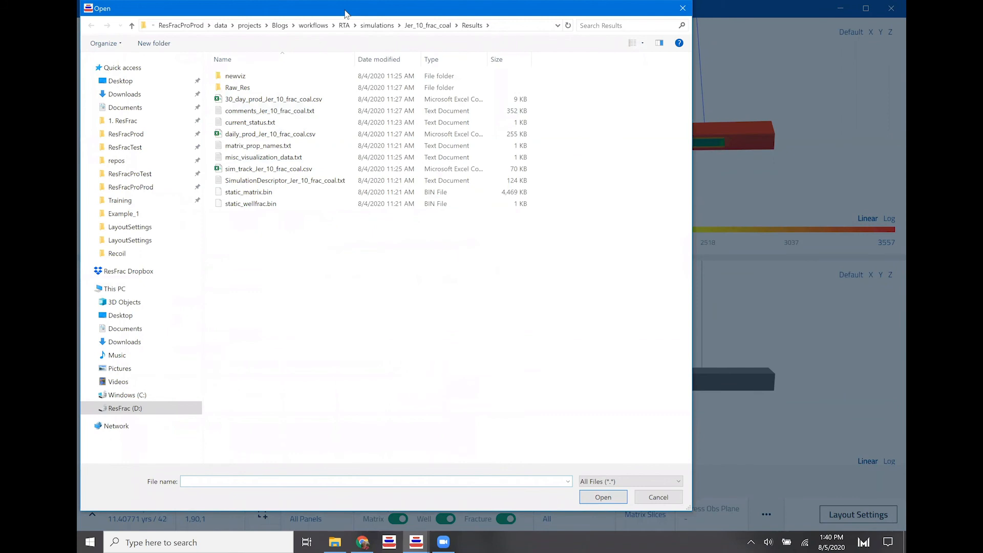
drag(345, 14, 440, 25)
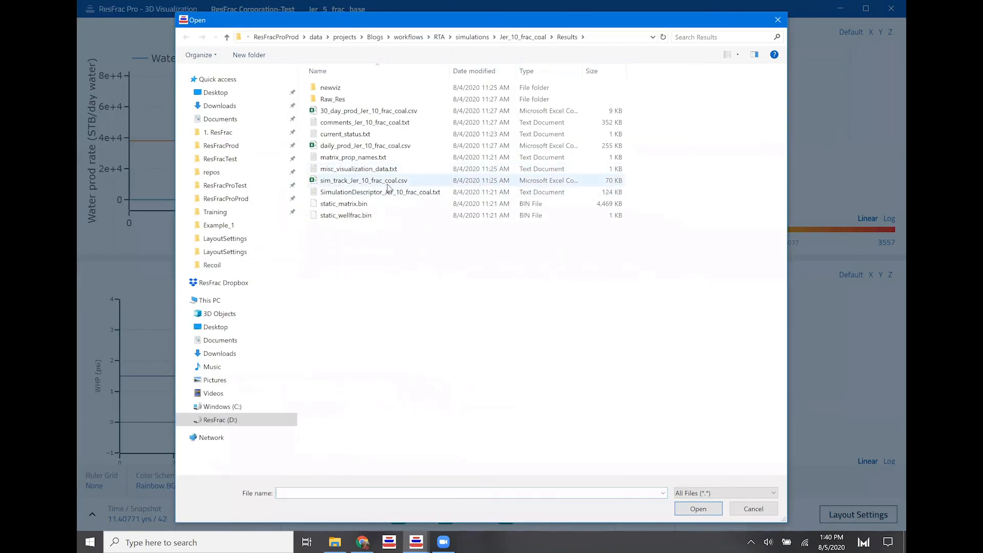
double_click(388, 184)
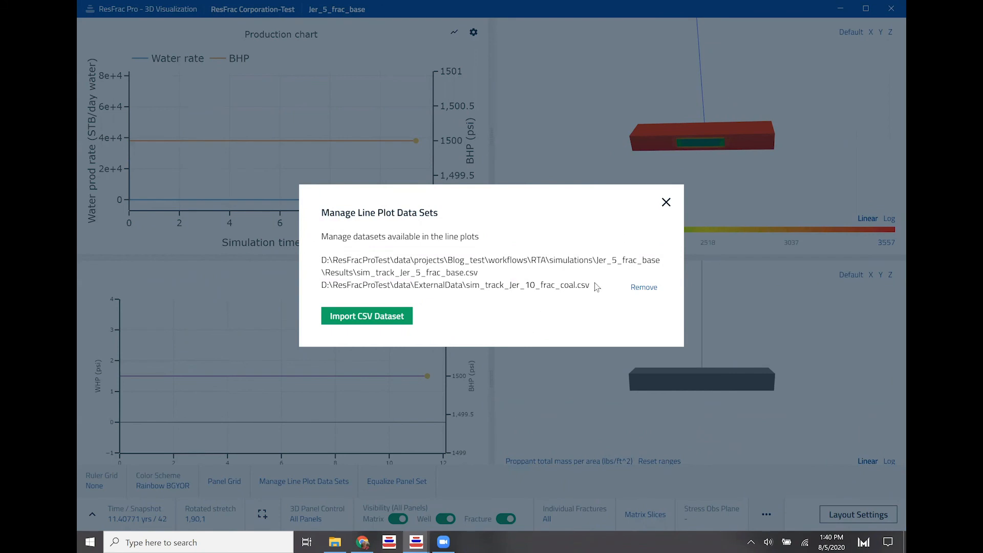
click(666, 202)
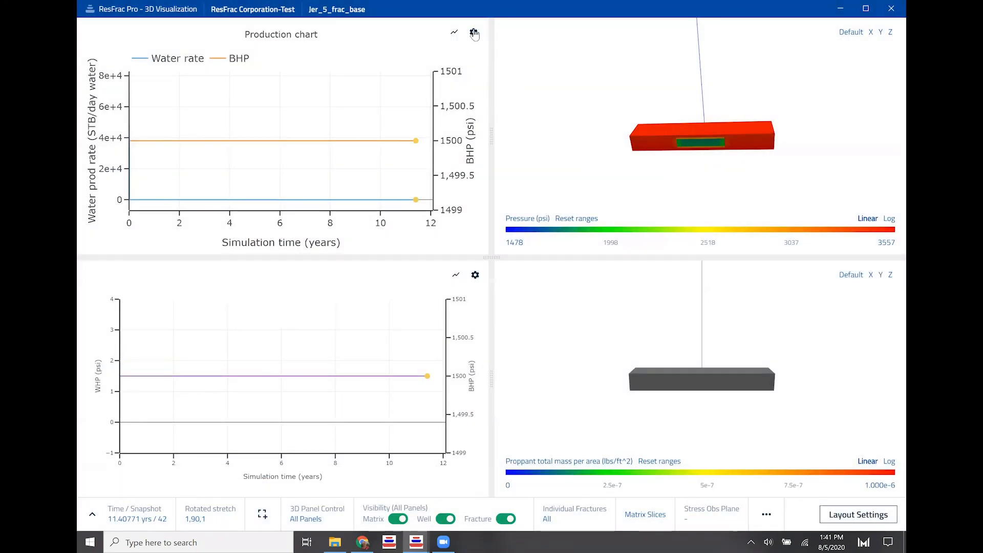
In the Production chart, add the imported sim_track_Jer_10_frac_coal.csv Water prod rate to axis 1 and its BHP to axis 2.
click(474, 34)
click(285, 266)
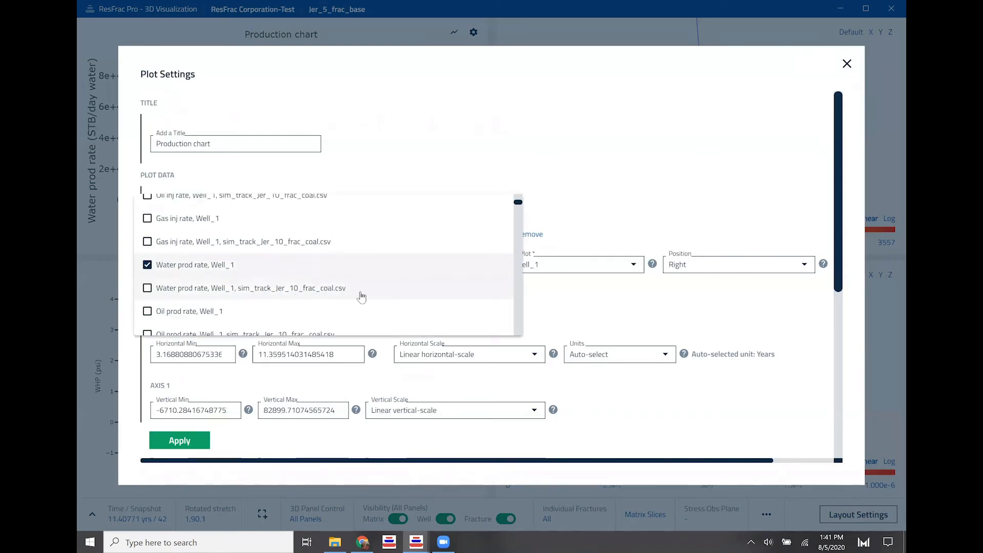
click(158, 295)
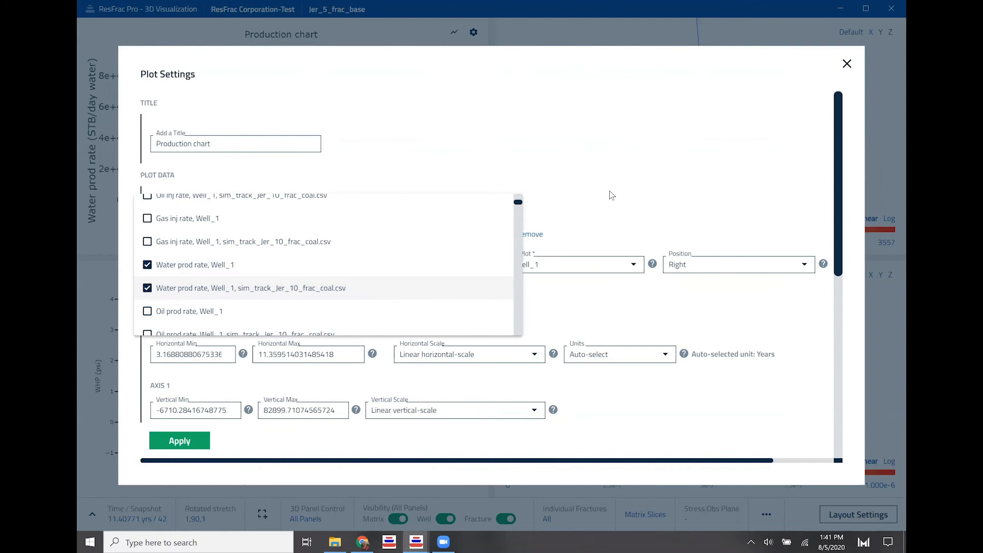
click(593, 180)
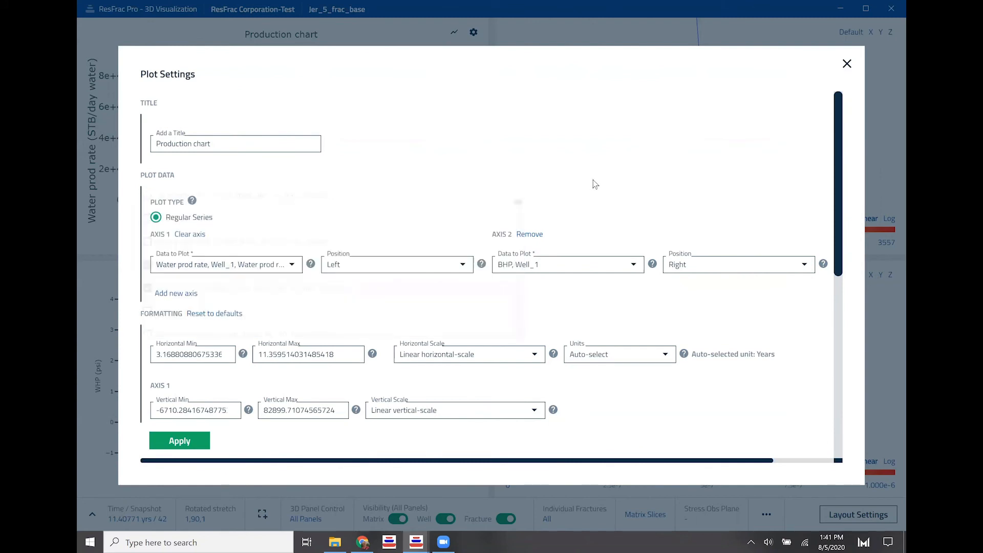
click(582, 265)
click(583, 288)
click(403, 148)
Color the imported BHP series orange, label it "BHP", and apply the plot settings.
scroll(455, 193, down, 1)
scroll(455, 192, down, 8)
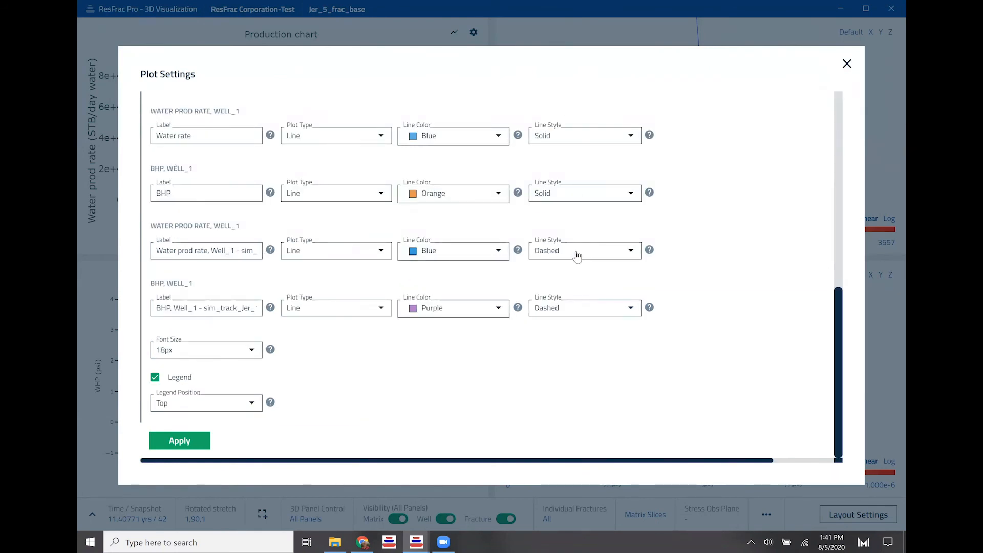
click(440, 310)
scroll(457, 283, up, 3)
scroll(458, 281, down, 1)
scroll(457, 280, down, 2)
click(457, 281)
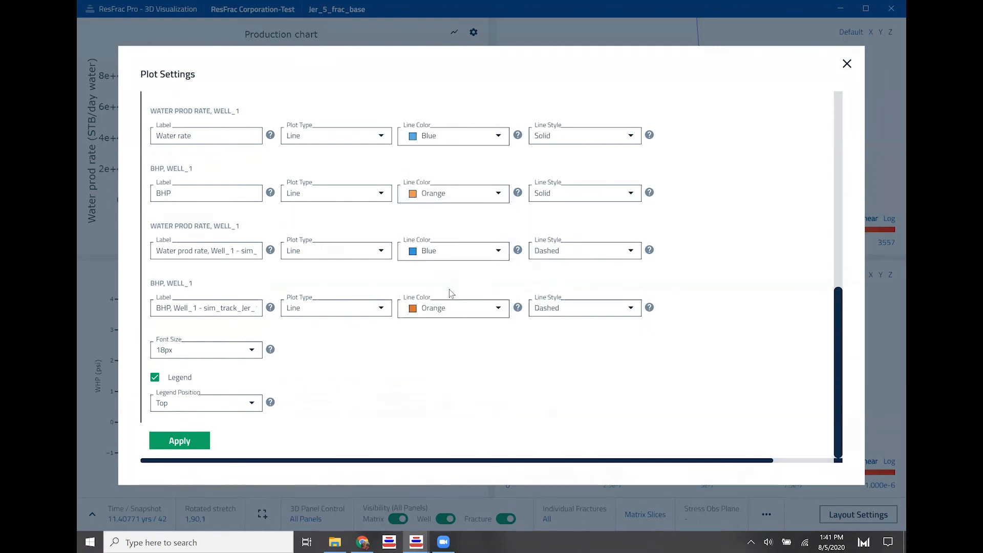
triple_click(168, 310)
text(BHP)
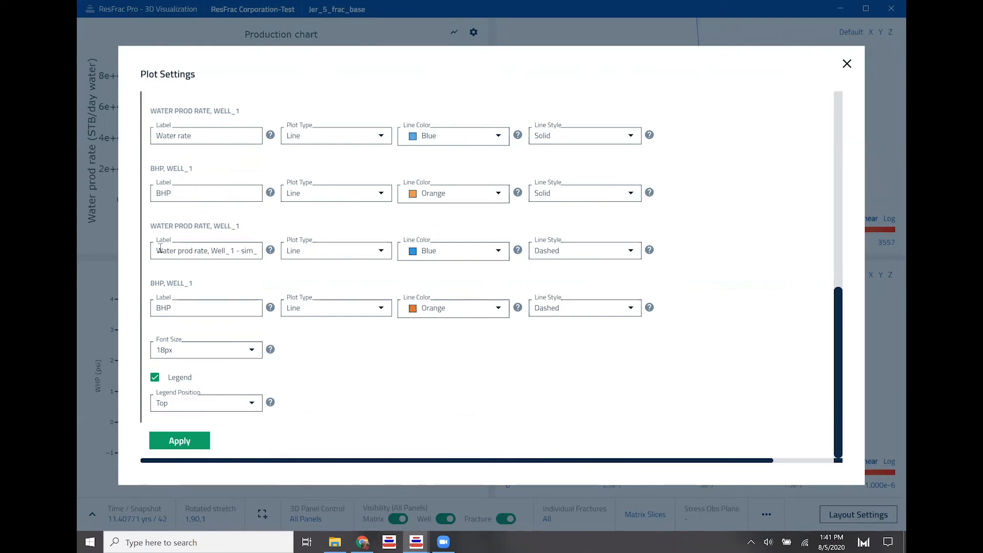
key(Return)
Deselect both Water prod rate, Well_1 series from axis 1 of the Production chart.
click(473, 32)
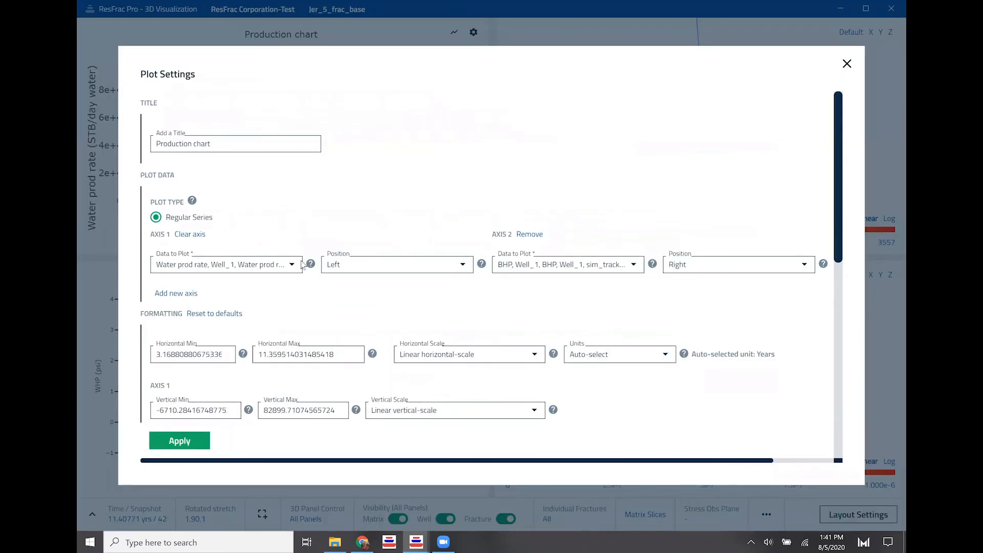
click(292, 264)
click(268, 264)
click(268, 289)
Plot Water tot prod, Well_1 from both the base simulation and sim_track_Jer_10_frac_coal.csv on axis 1, and apply the settings.
scroll(314, 294, down, 1)
scroll(314, 295, down, 6)
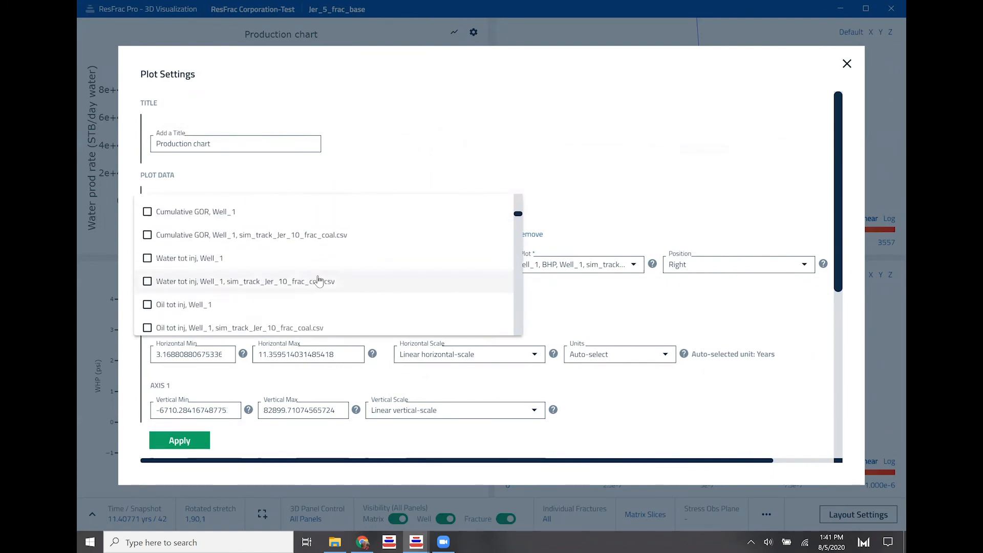
scroll(318, 280, down, 5)
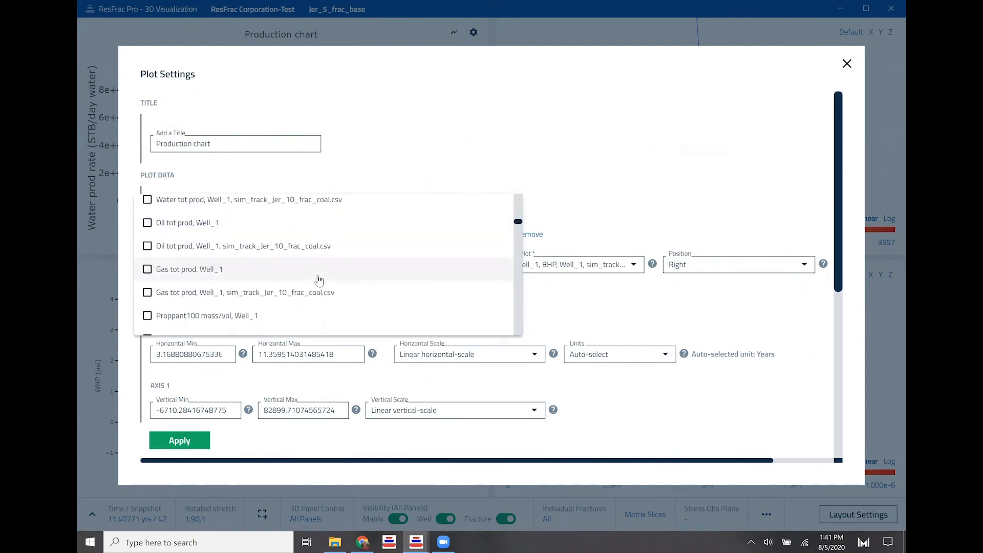
scroll(318, 280, up, 1)
click(308, 231)
click(307, 255)
click(648, 200)
scroll(647, 199, down, 8)
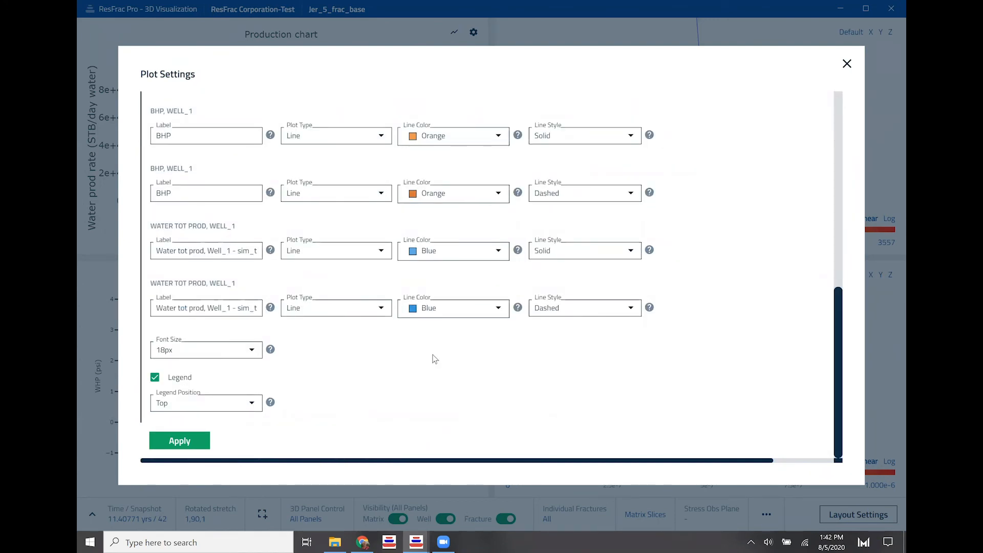
click(178, 440)
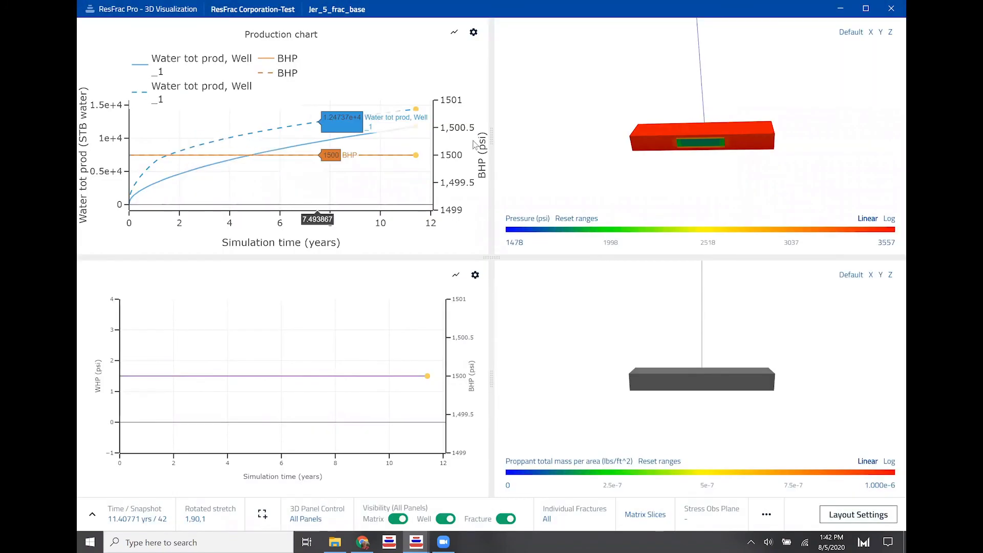
Switch the untitled WHP and BHP chart to the Rate transient special plot.
click(457, 279)
click(457, 274)
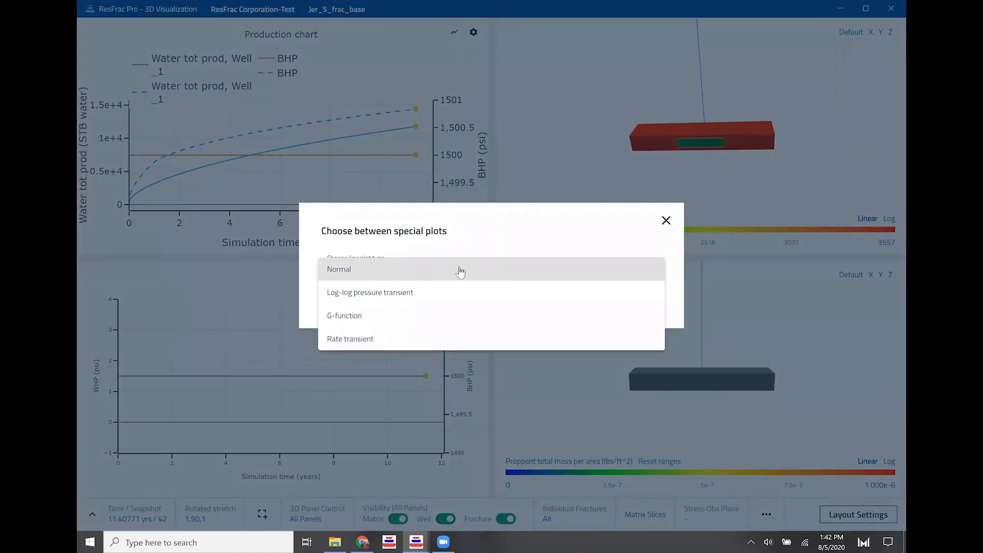
click(346, 340)
click(378, 400)
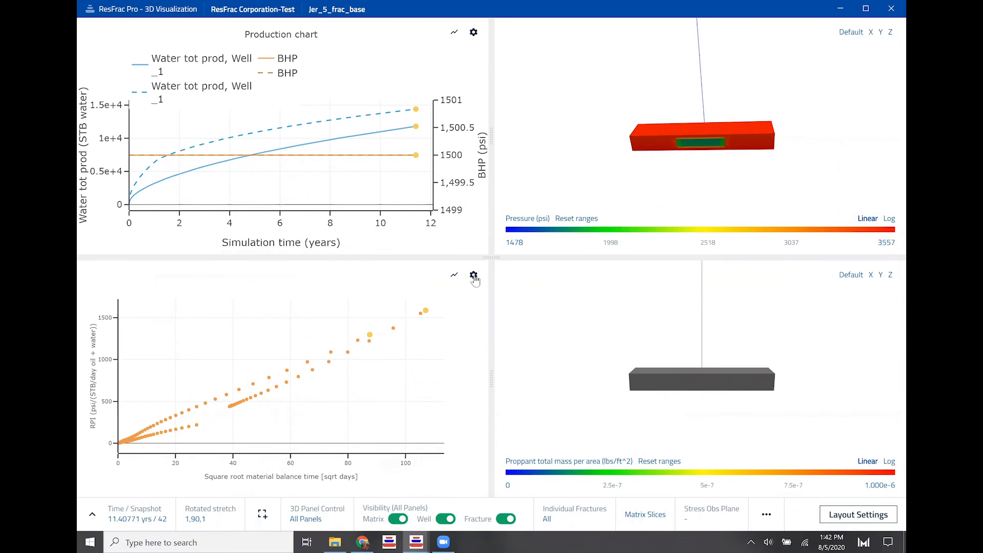
Title the rate transient chart "RTA" in its plot settings.
click(474, 277)
click(248, 265)
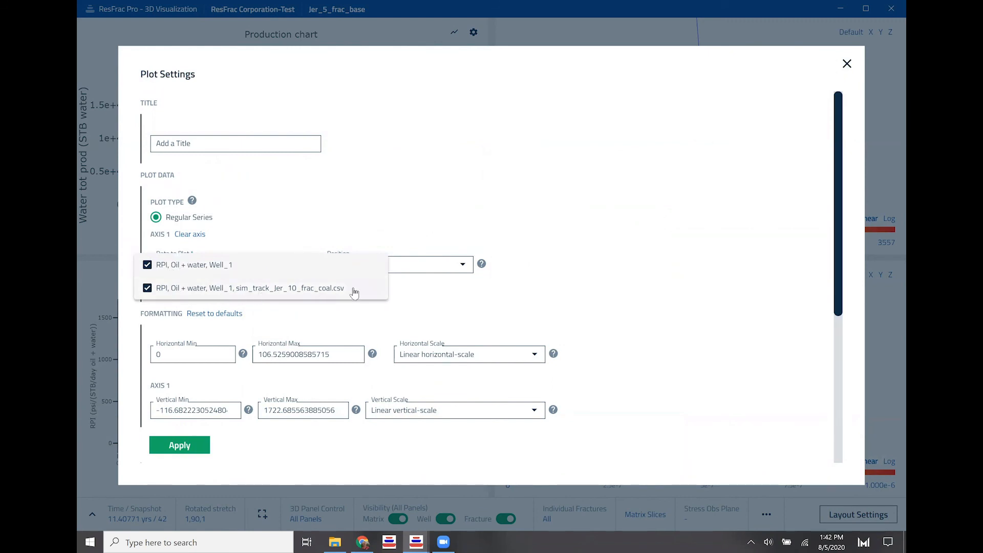
click(244, 145)
text(RTA)
Color the imported RPI series green and label it "Imported", and label the base RPI series "Simulation".
scroll(327, 154, down, 5)
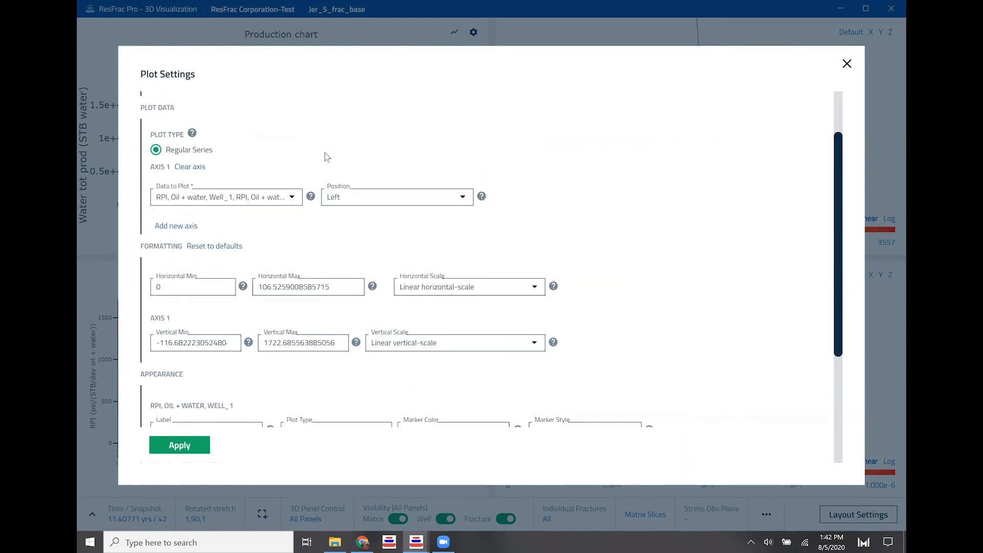
click(465, 313)
scroll(467, 313, up, 10)
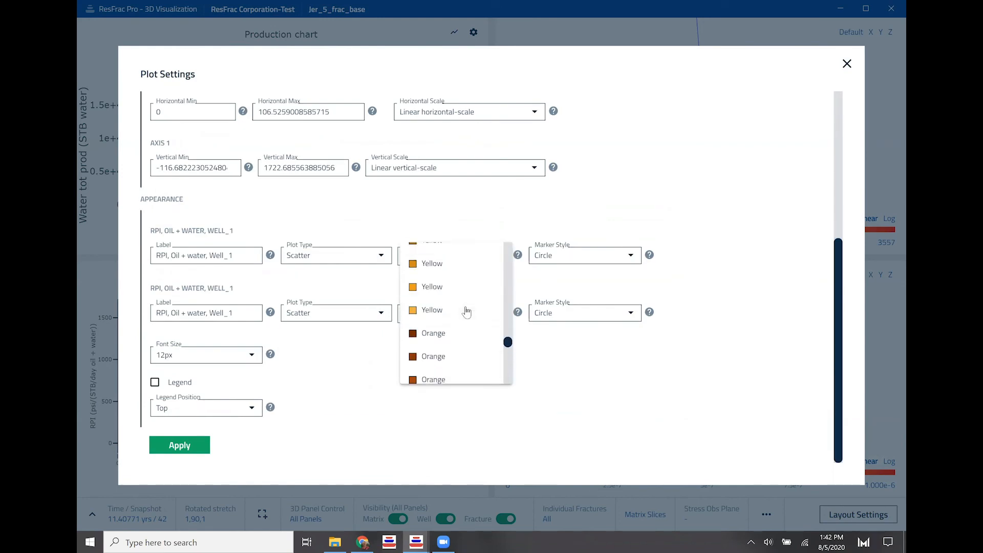
text(Imported)
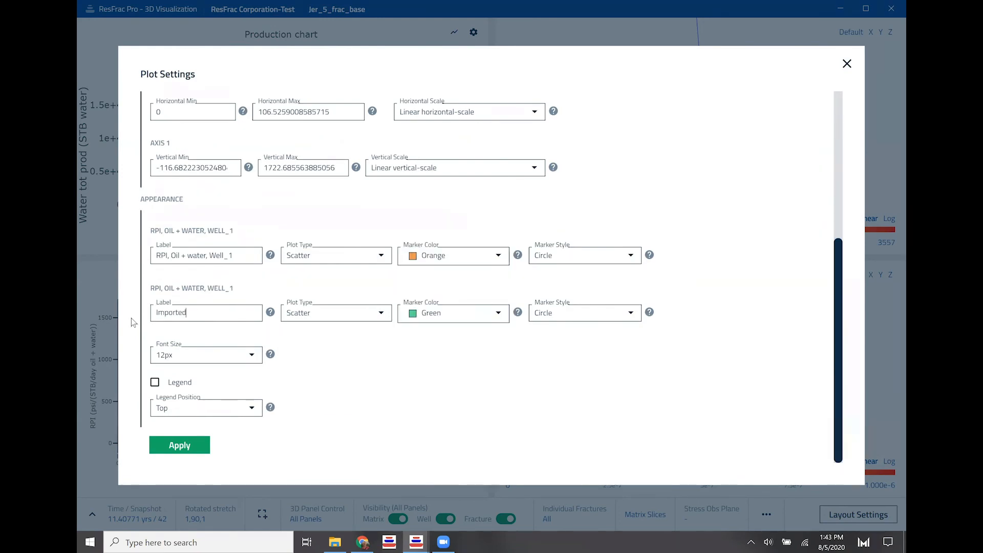
triple_click(169, 255)
text(Simulation)
Set the RTA chart's font size to 18px, turn on its legend, and apply the plot settings.
click(206, 355)
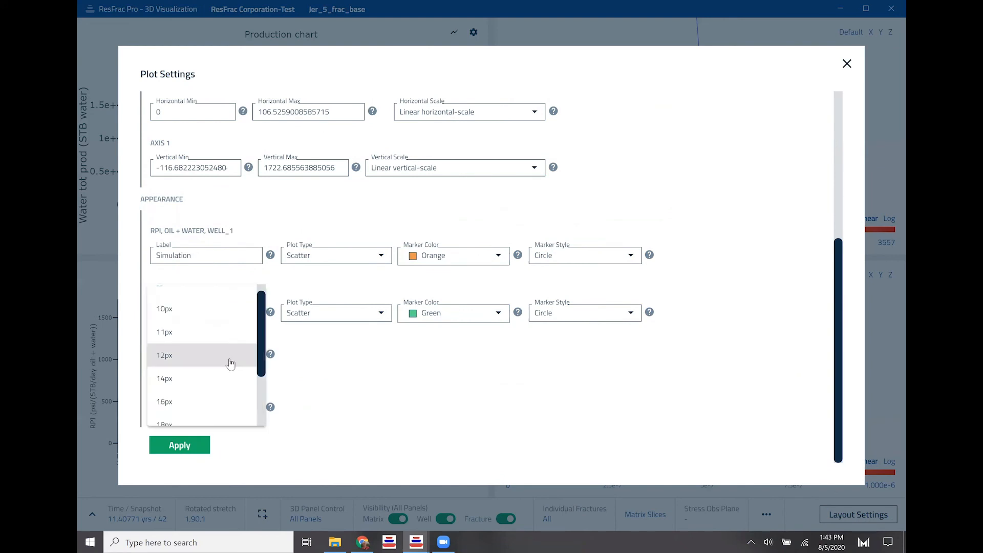
click(212, 425)
click(155, 382)
click(188, 454)
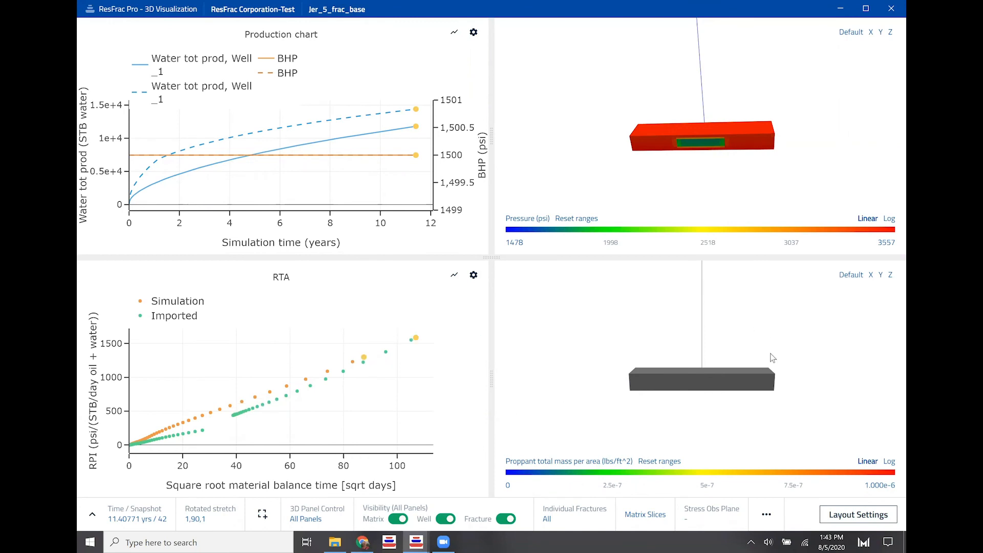
Set the horizontal stretch of the 3D visualization to 10 and apply it.
drag(788, 363, 686, 300)
drag(767, 407, 803, 387)
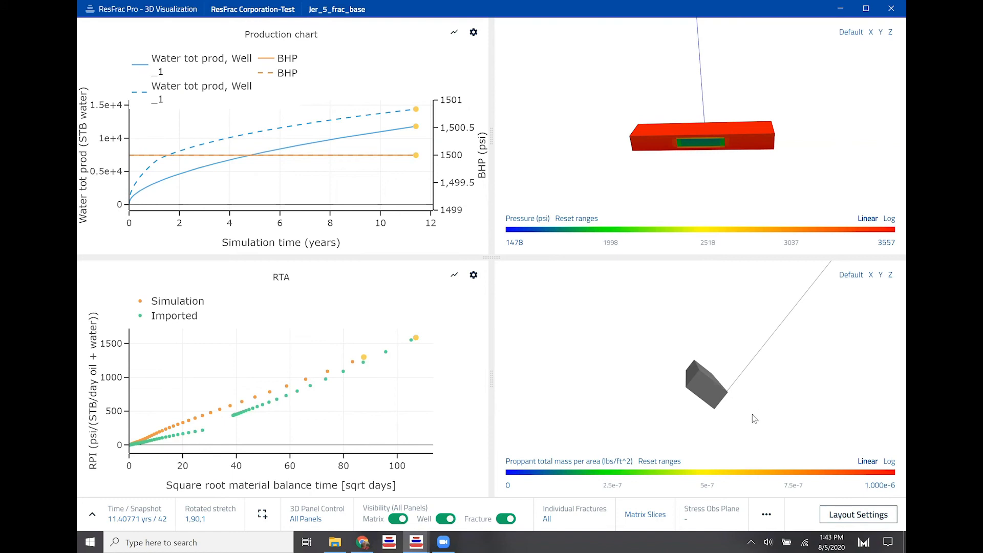
drag(757, 415, 815, 327)
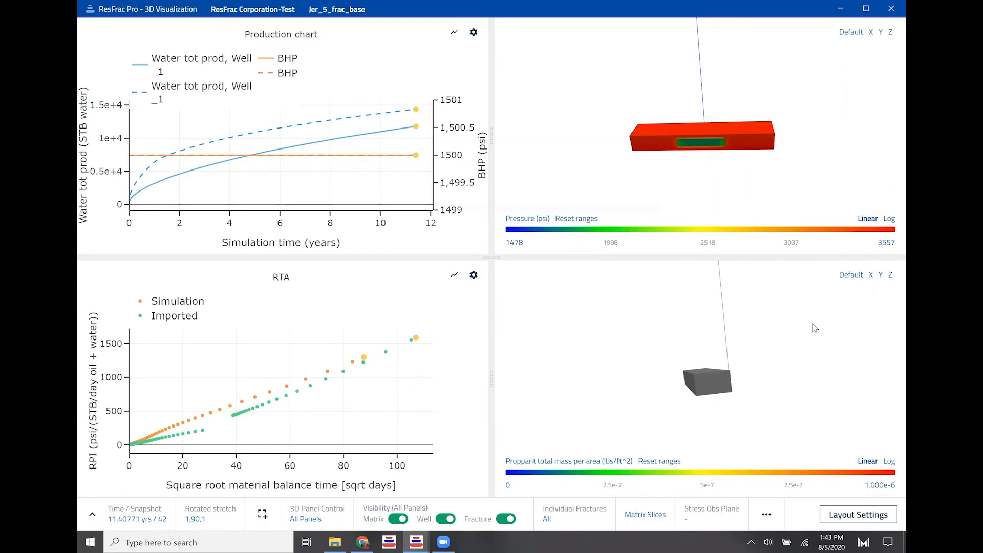
mouse_move(711, 420)
mouse_down()
mouse_move(722, 335)
mouse_move(689, 442)
mouse_move(675, 453)
mouse_move(708, 423)
mouse_move(513, 409)
mouse_move(758, 405)
mouse_move(709, 407)
mouse_move(725, 409)
mouse_up()
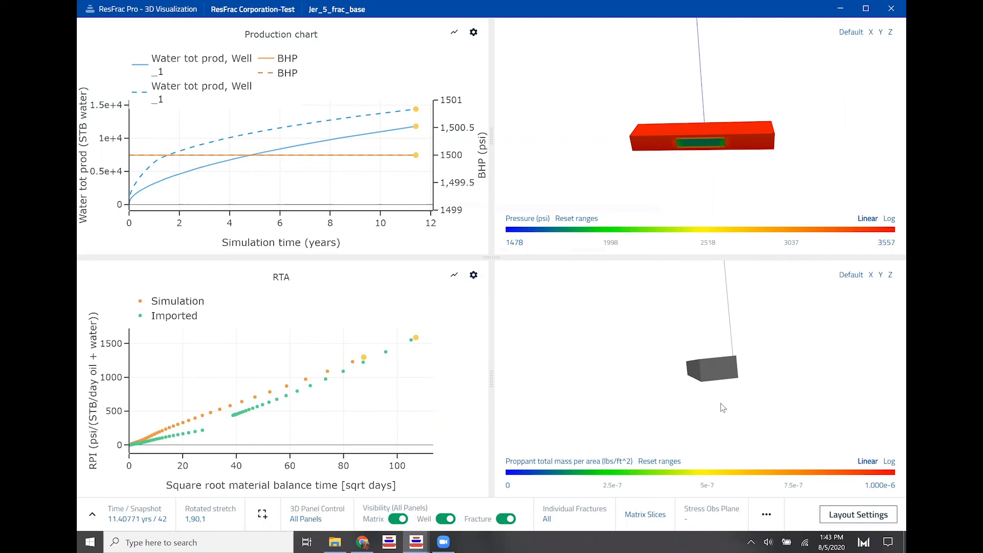
mouse_move(723, 409)
mouse_down()
mouse_move(745, 281)
mouse_move(734, 448)
mouse_move(745, 280)
mouse_move(731, 399)
mouse_move(710, 388)
mouse_move(755, 405)
mouse_move(699, 401)
mouse_move(727, 400)
mouse_up()
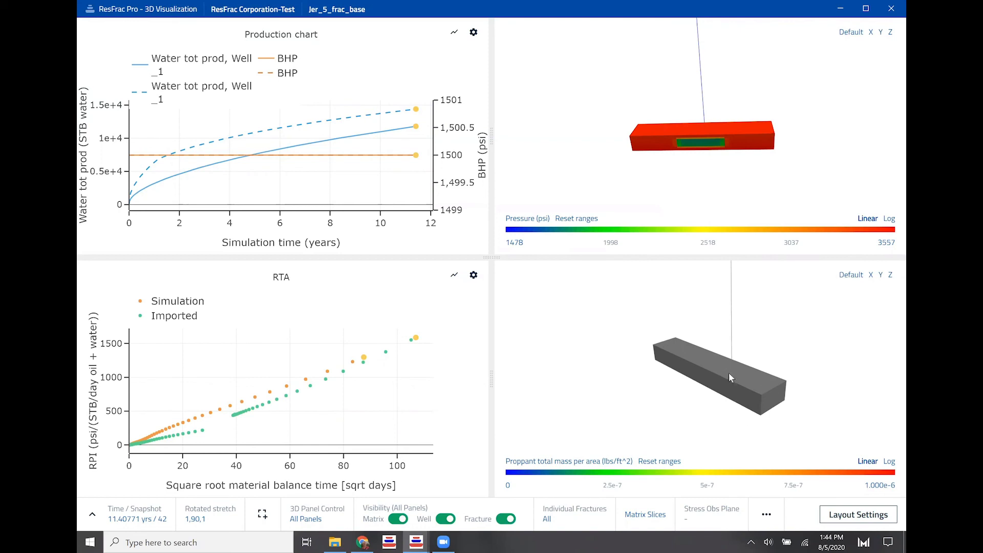
click(196, 519)
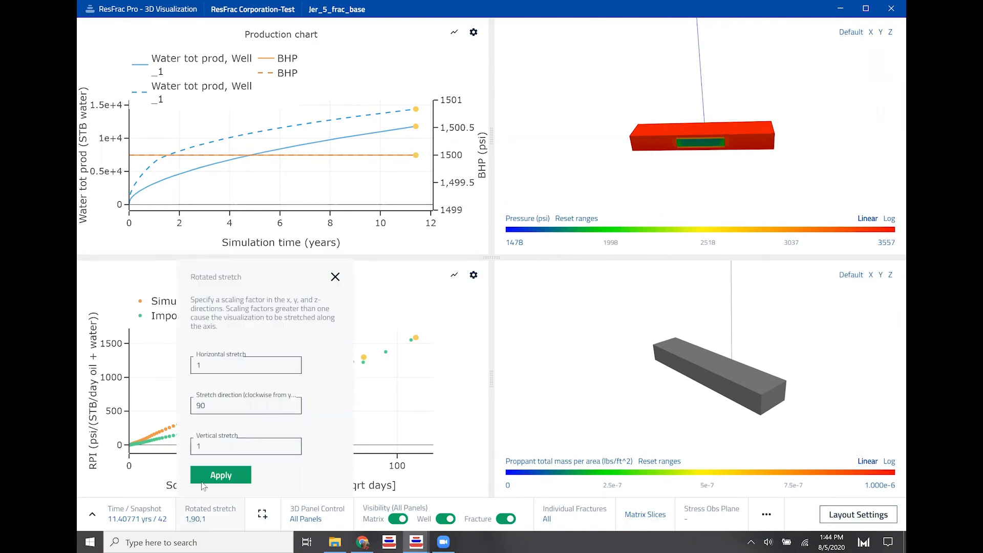
click(217, 407)
key(ctrl+a)
click(221, 361)
text(0)
click(222, 480)
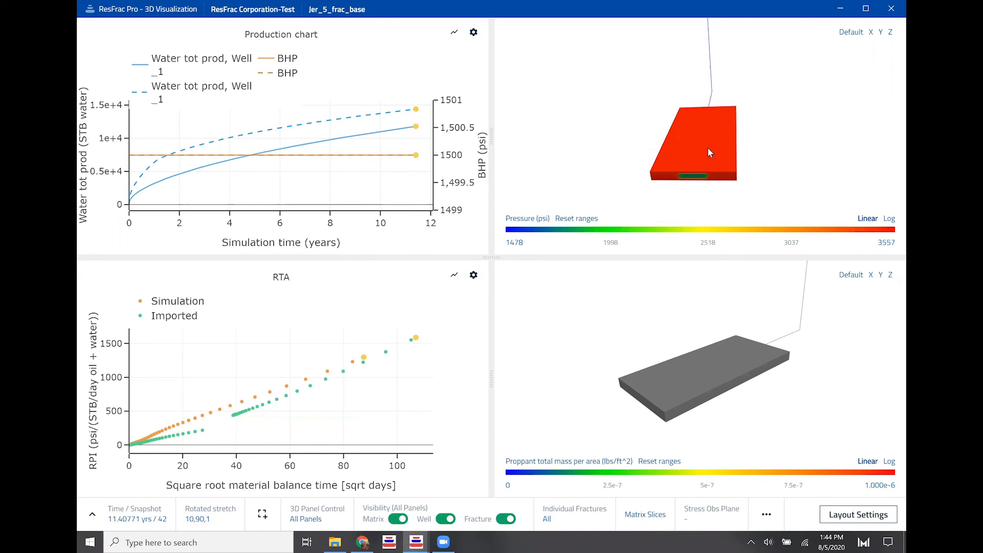
Hide the matrix and show the perforations in all 3D panels, toggling the facies display on and back off.
mouse_move(393, 518)
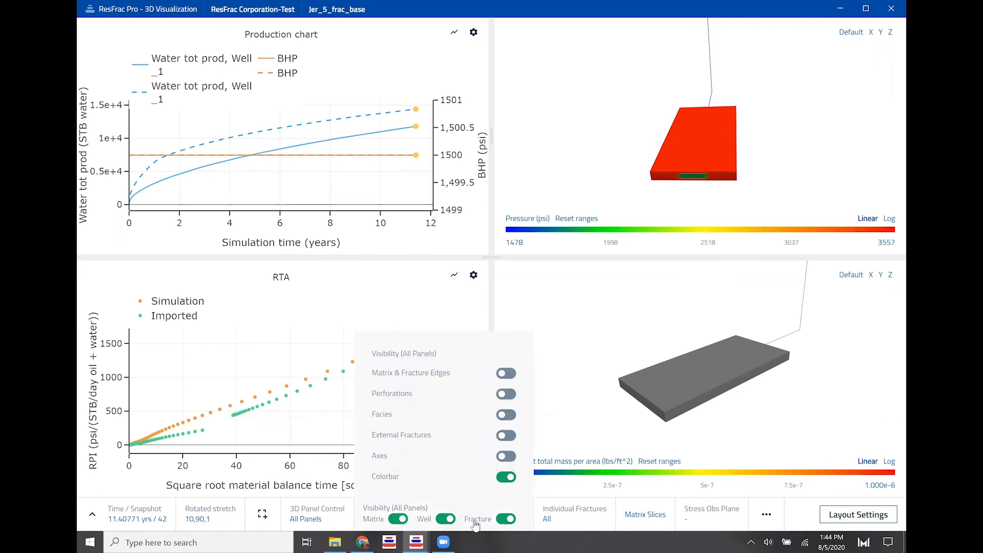
click(399, 520)
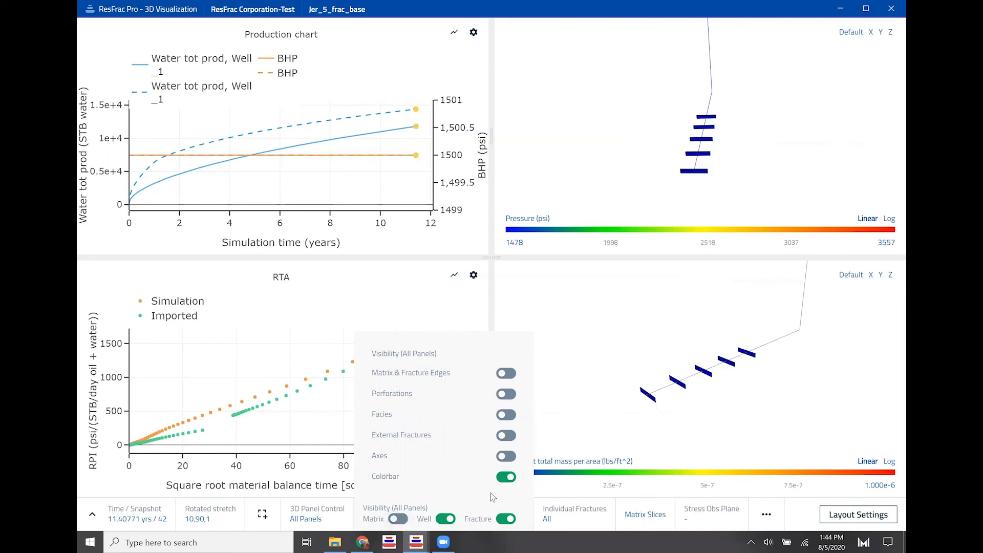
click(507, 396)
click(510, 416)
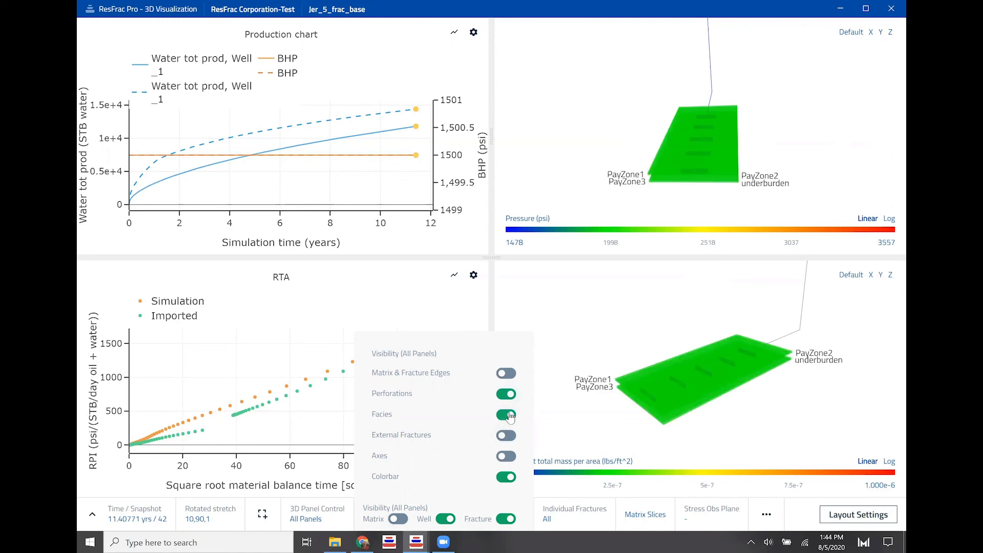
click(511, 417)
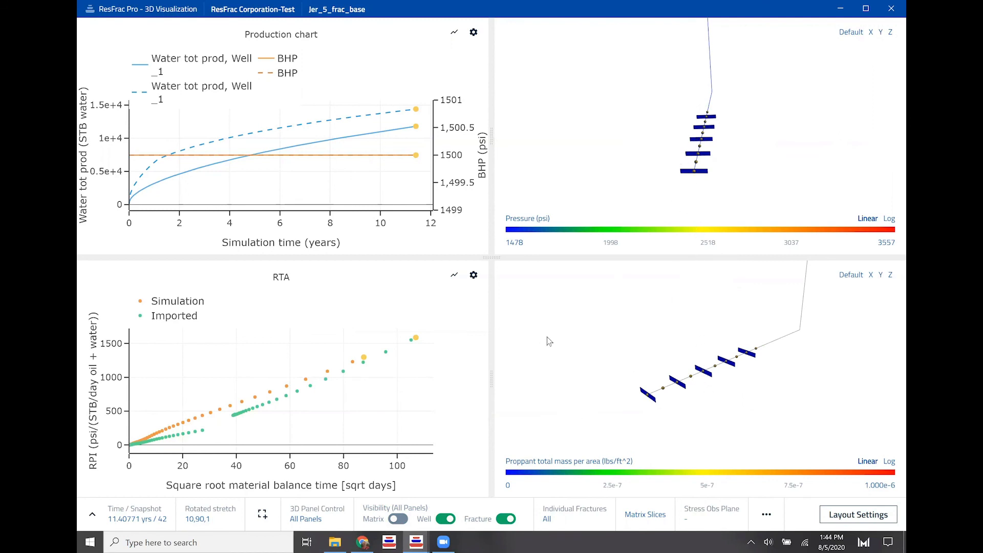
Turn the matrix visibility on for 3D Panel 1 only.
click(306, 519)
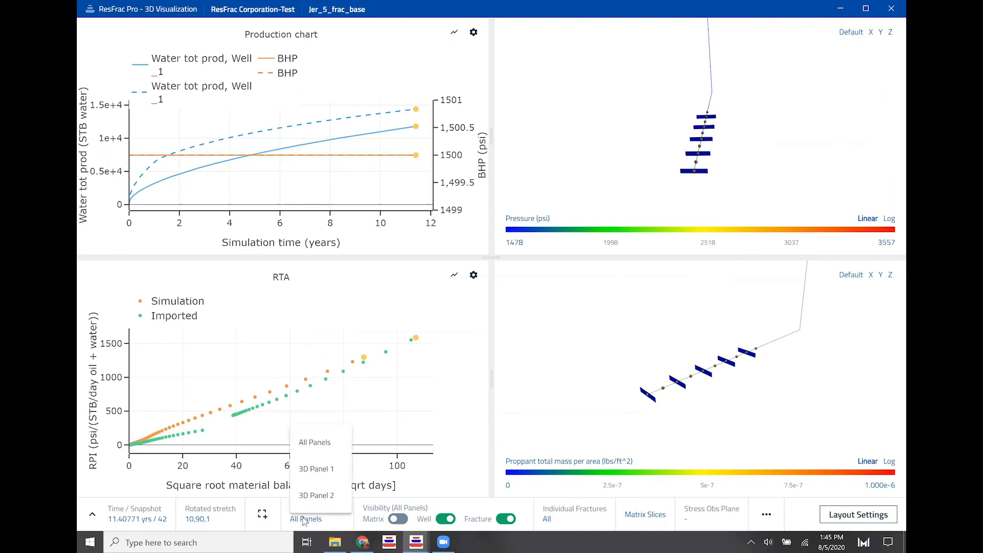
click(326, 469)
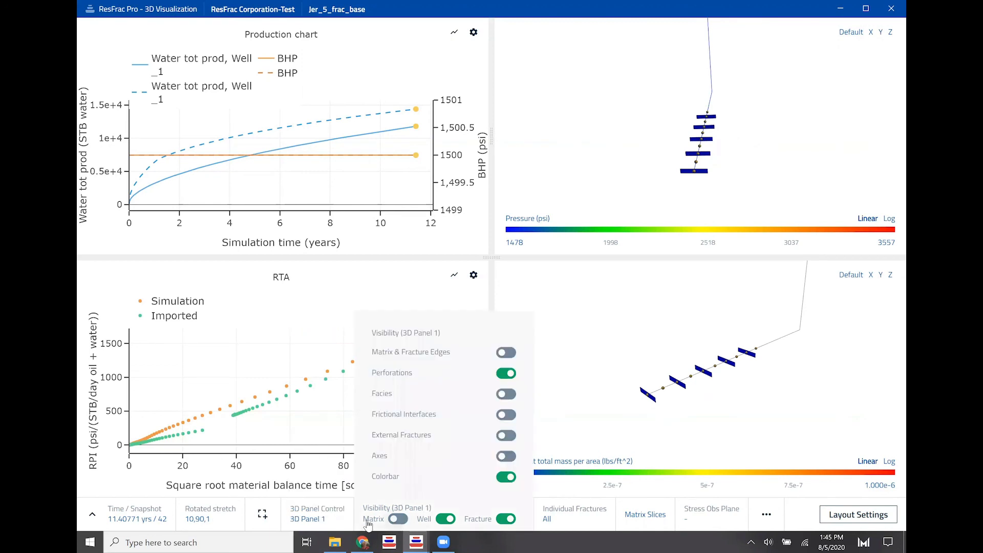
click(399, 519)
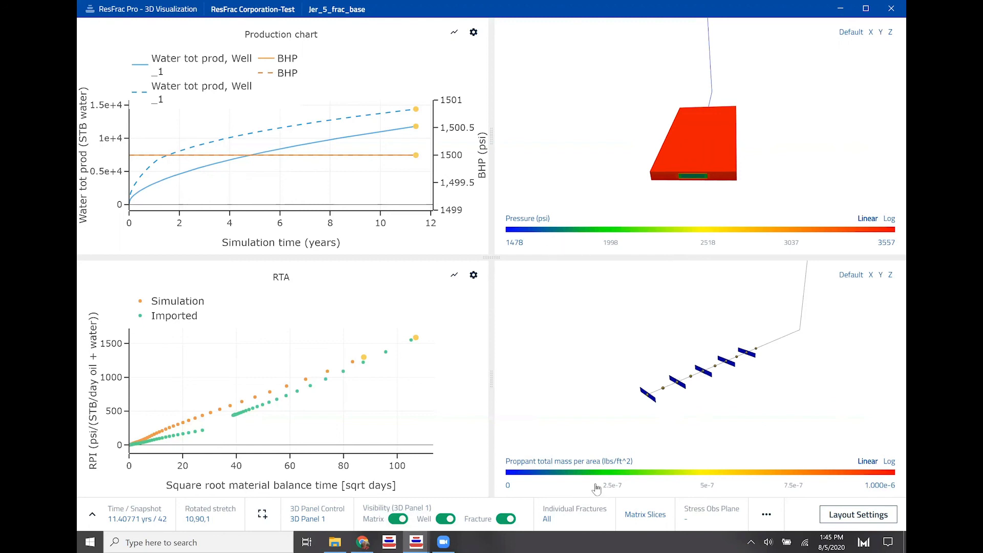
Lower the max layer of the Z matrix slice in 3D Panel 1 and apply the slice.
click(650, 518)
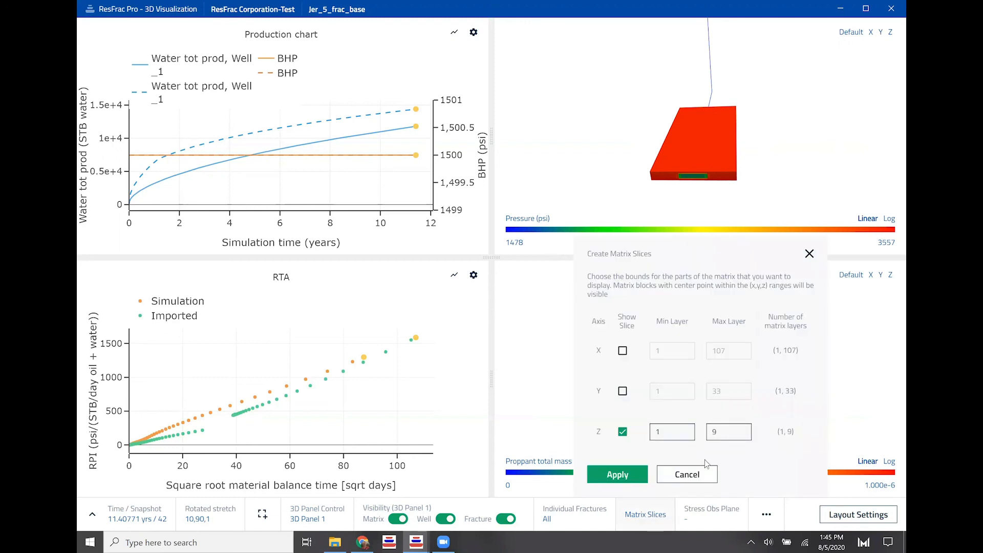
drag(724, 433, 703, 443)
click(622, 475)
click(622, 475)
Examine the pressure distribution around the fractures and perforations on the sliced matrix in 3D Panel 1.
drag(725, 130, 733, 160)
drag(837, 96, 840, 163)
scroll(838, 160, up, 2)
scroll(705, 179, up, 8)
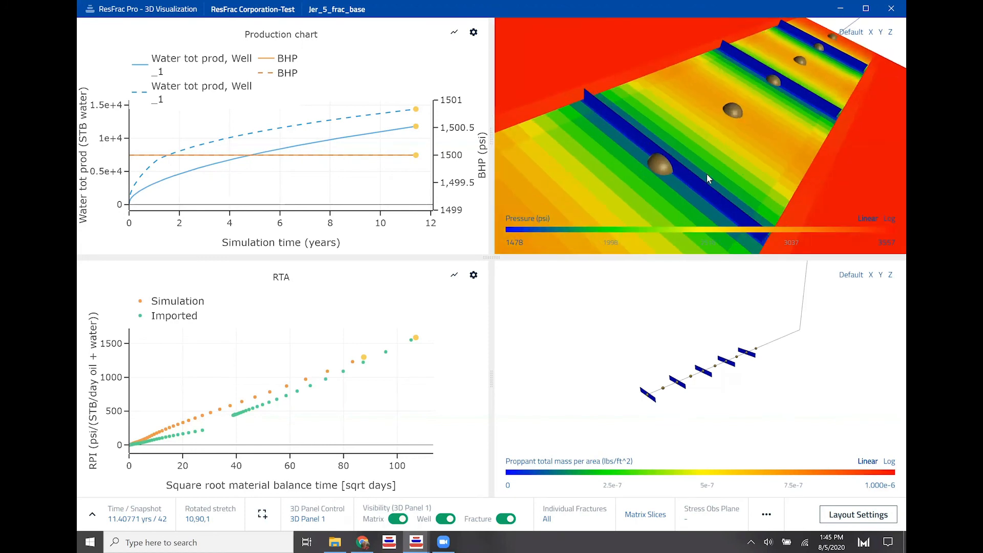
scroll(707, 173, down, 8)
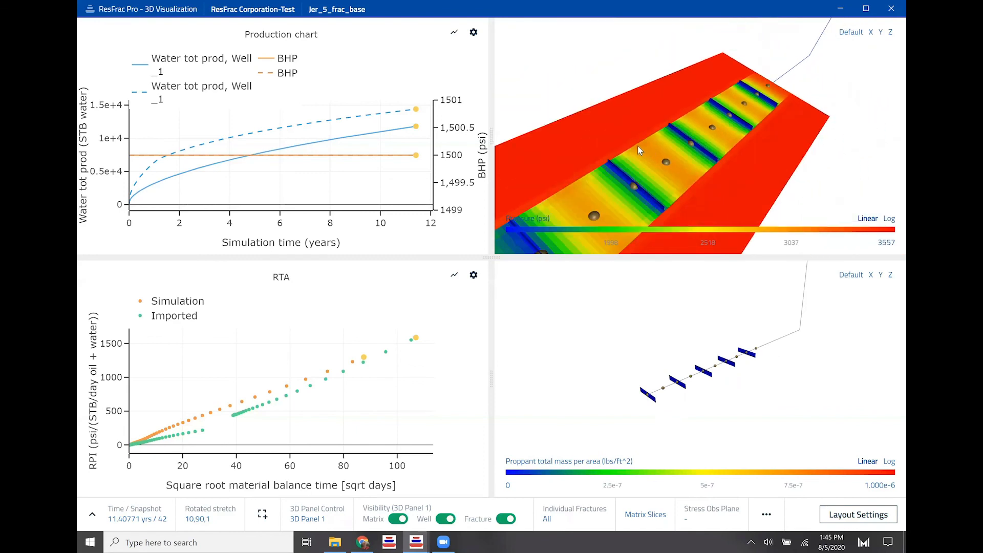
scroll(686, 160, down, 3)
drag(668, 171, 621, 161)
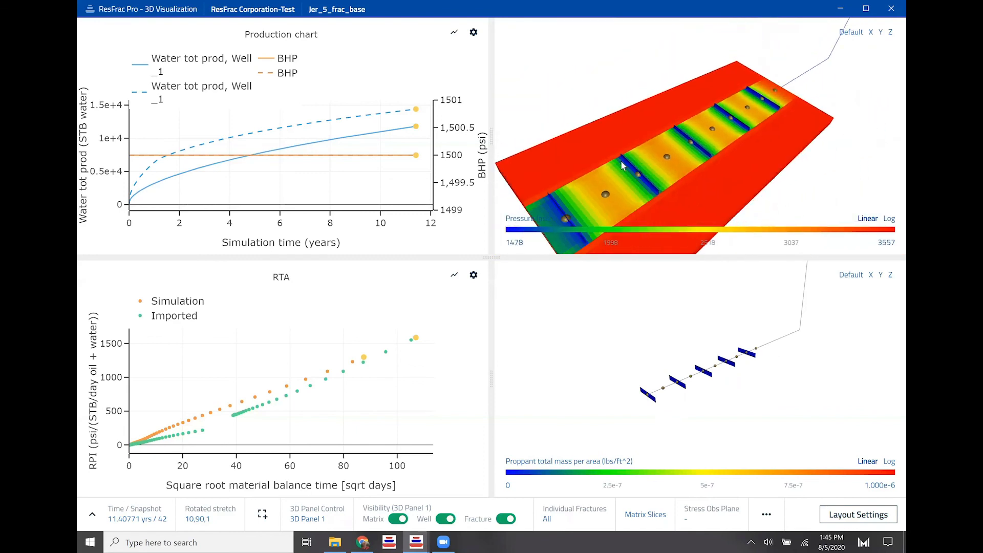
drag(721, 107, 764, 98)
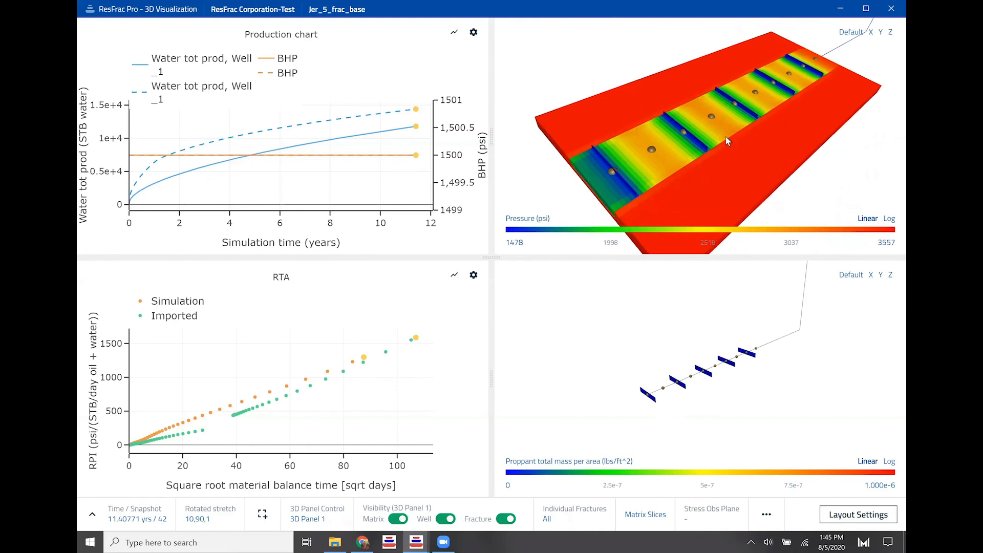
mouse_move(726, 136)
mouse_down()
mouse_move(703, 147)
mouse_move(711, 147)
mouse_up()
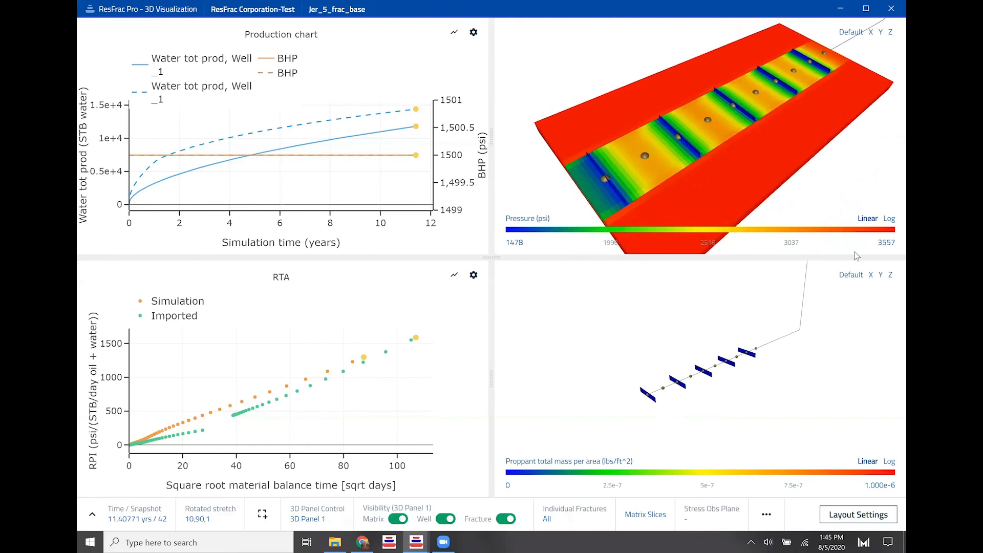
Display Fracture conductivity instead of proppant mass in the second 3D panel and set its color scale to Log.
click(530, 464)
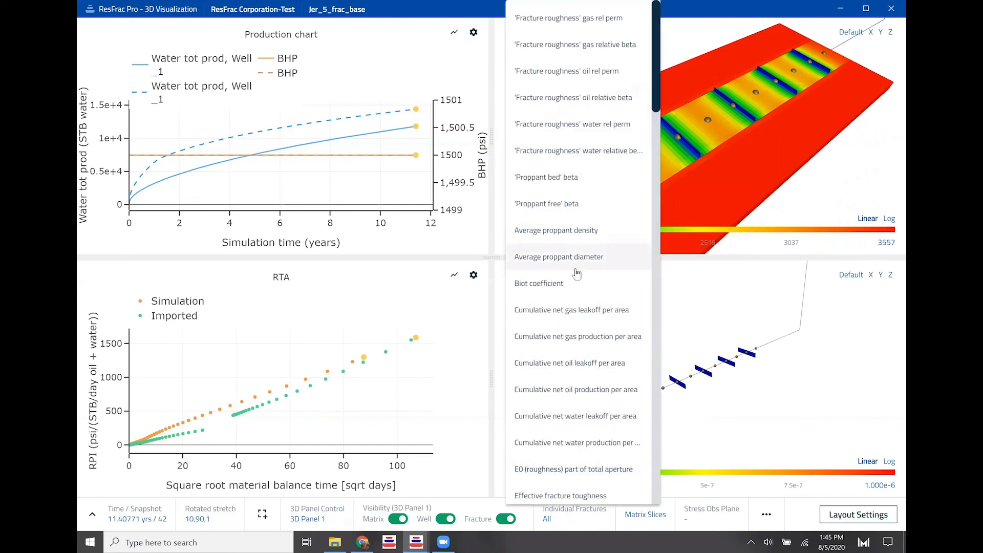
scroll(576, 277, down, 4)
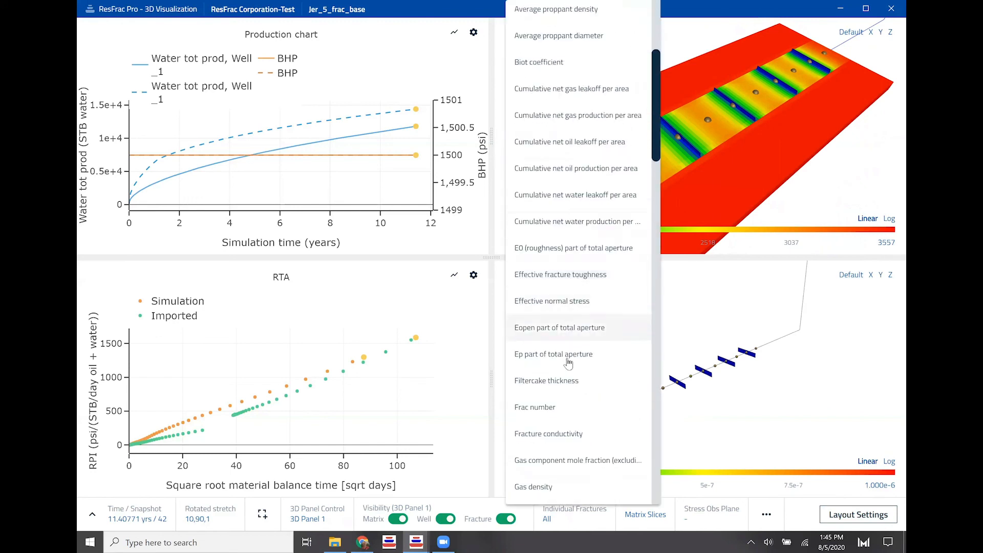
click(576, 438)
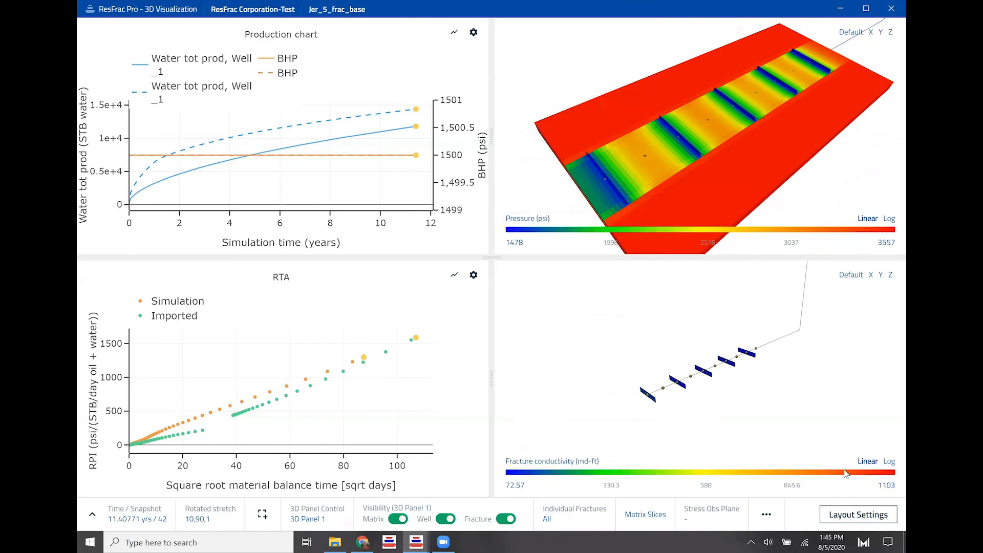
click(888, 463)
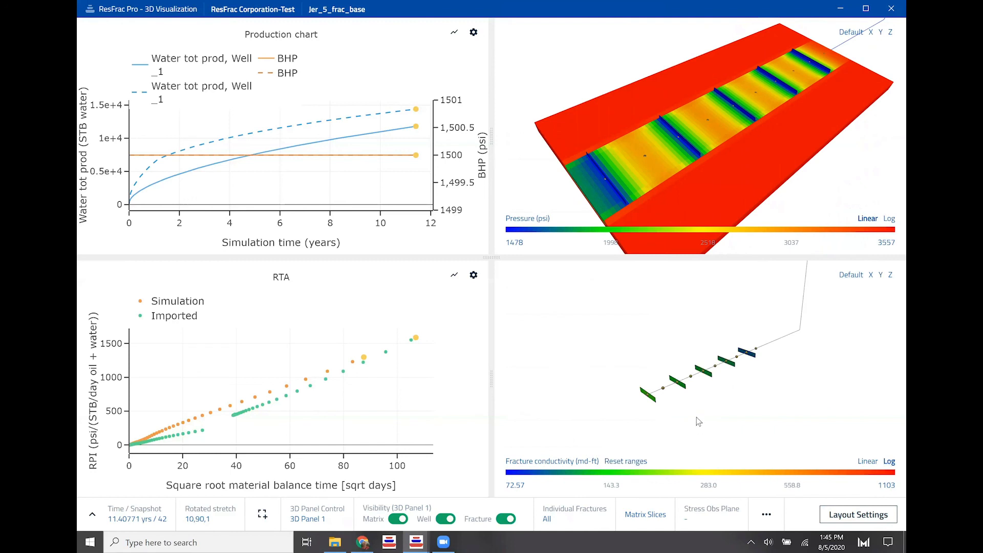
Set the upper limit of the Fracture conductivity color scale in the second 3D panel to 400.
scroll(696, 391, up, 5)
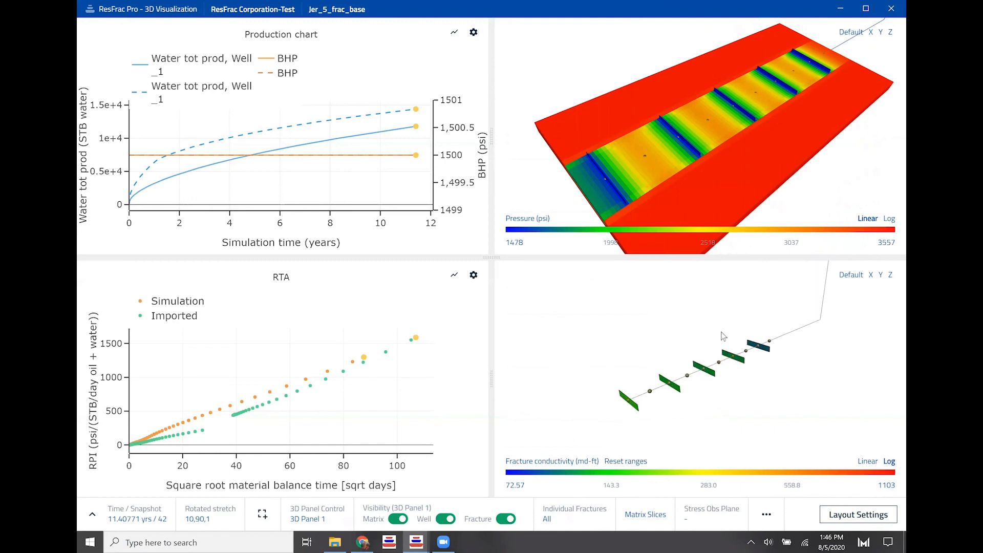
drag(625, 403, 665, 387)
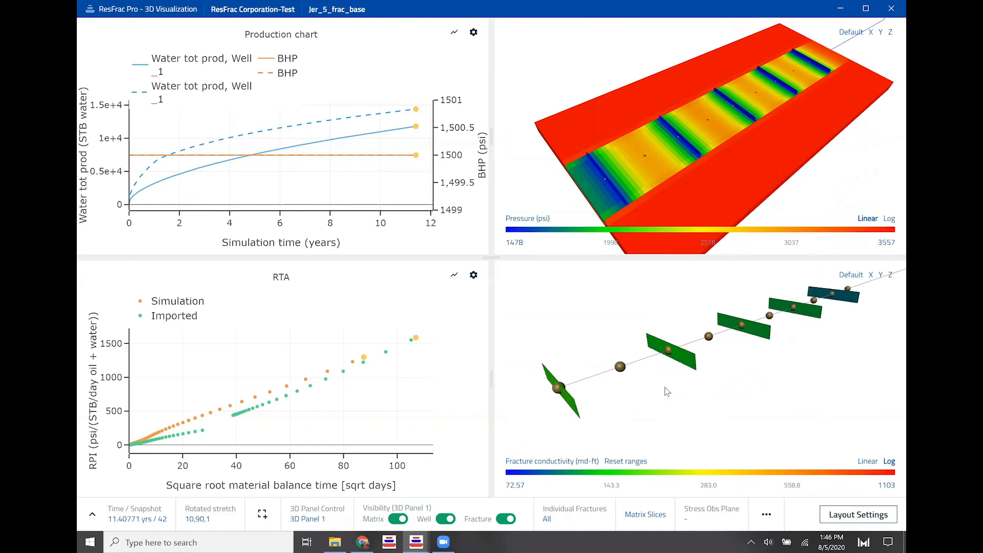
drag(860, 321, 860, 330)
drag(701, 377, 717, 367)
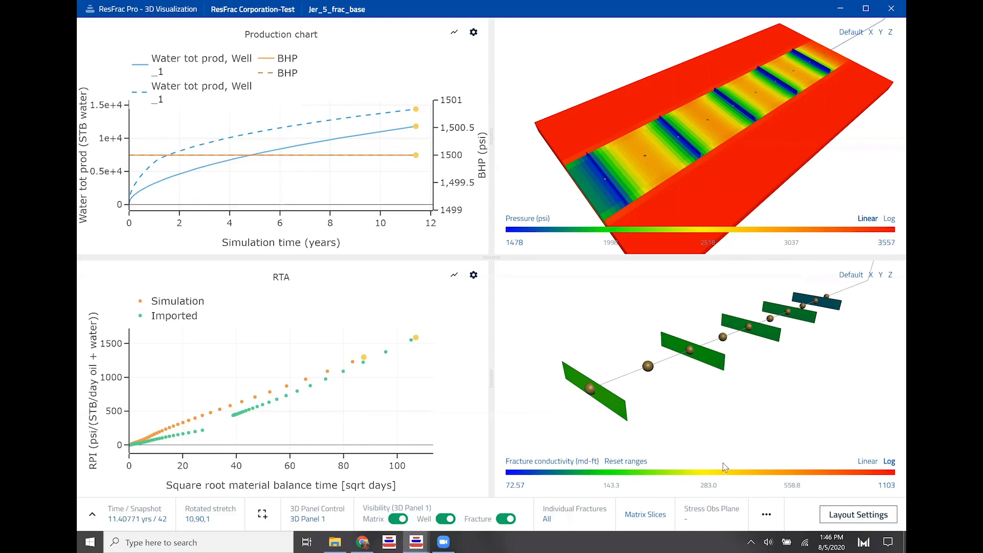
click(887, 485)
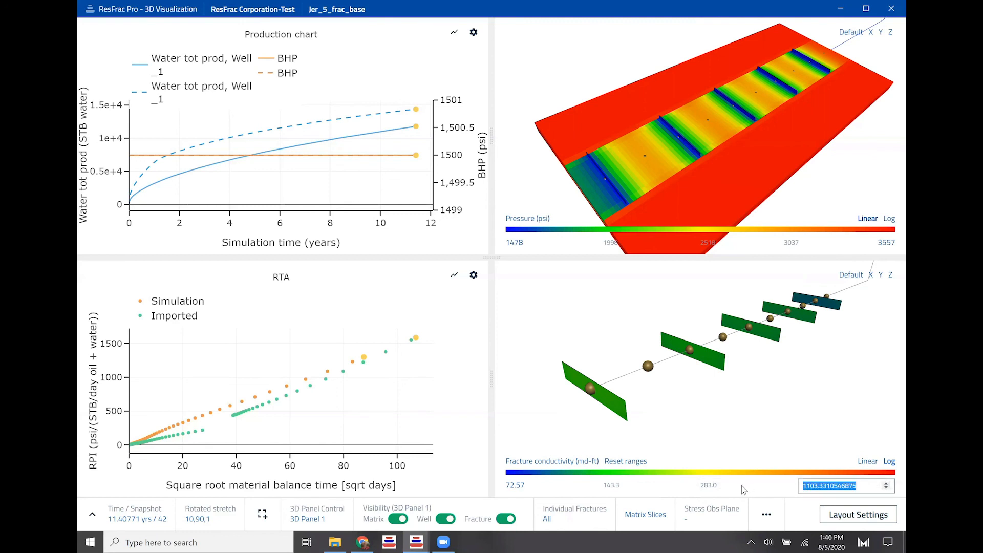
text(400)
key(Return)
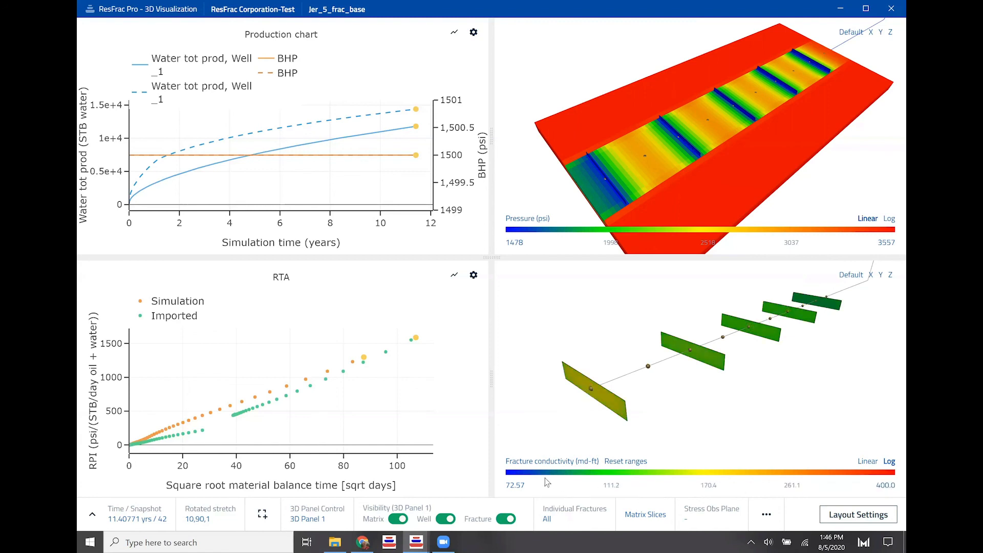
Set the lower limit of the Fracture conductivity color scale to 100 and view all five fractures.
click(517, 485)
drag(528, 486, 483, 491)
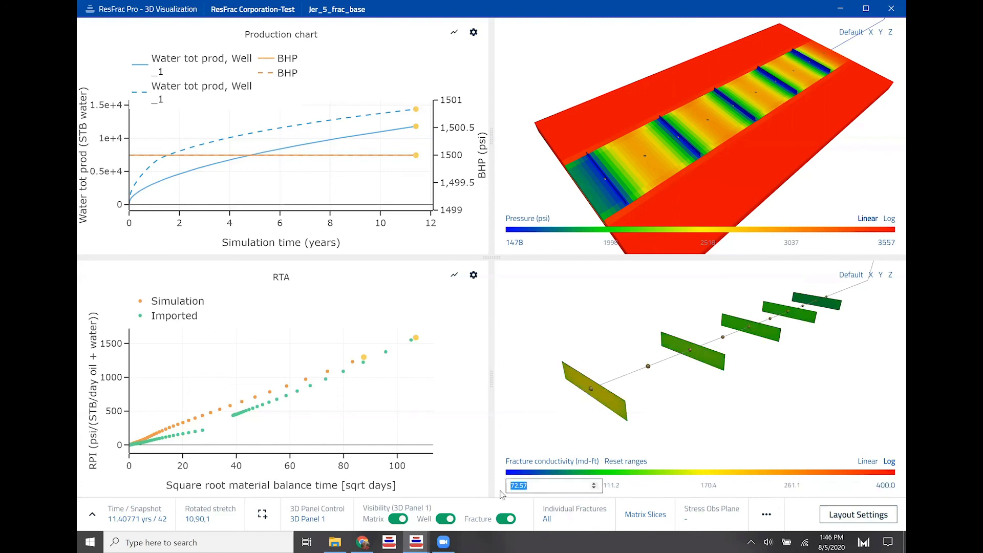
text(100)
key(Return)
drag(737, 408, 748, 360)
scroll(748, 360, down, 2)
scroll(766, 346, down, 2)
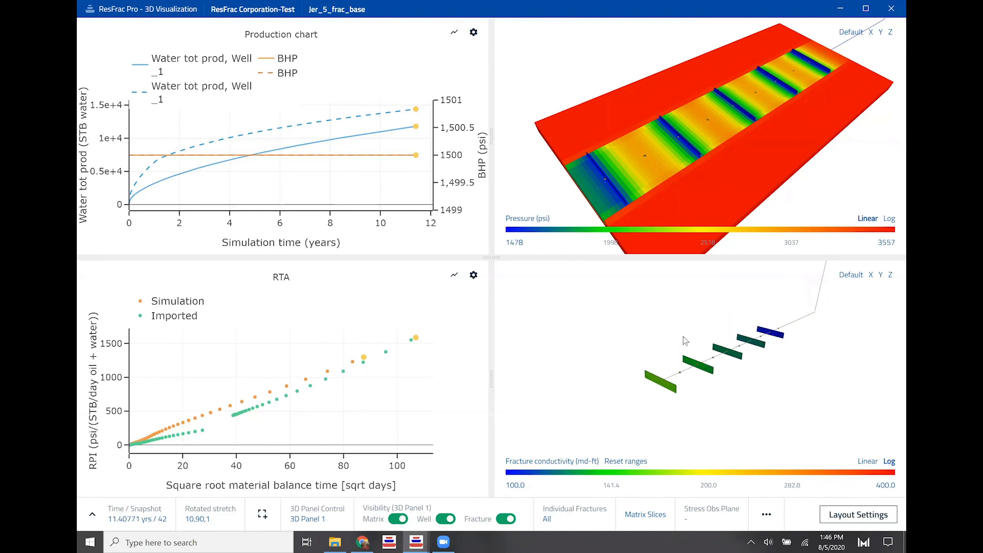
scroll(731, 356, up, 3)
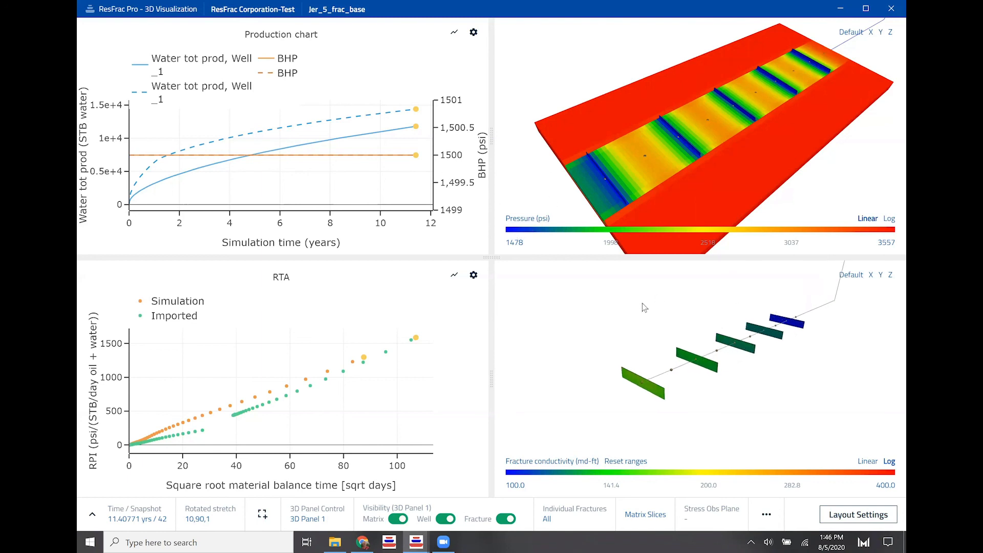
Save the current layout as a new layout named Video_layout_example.
click(859, 516)
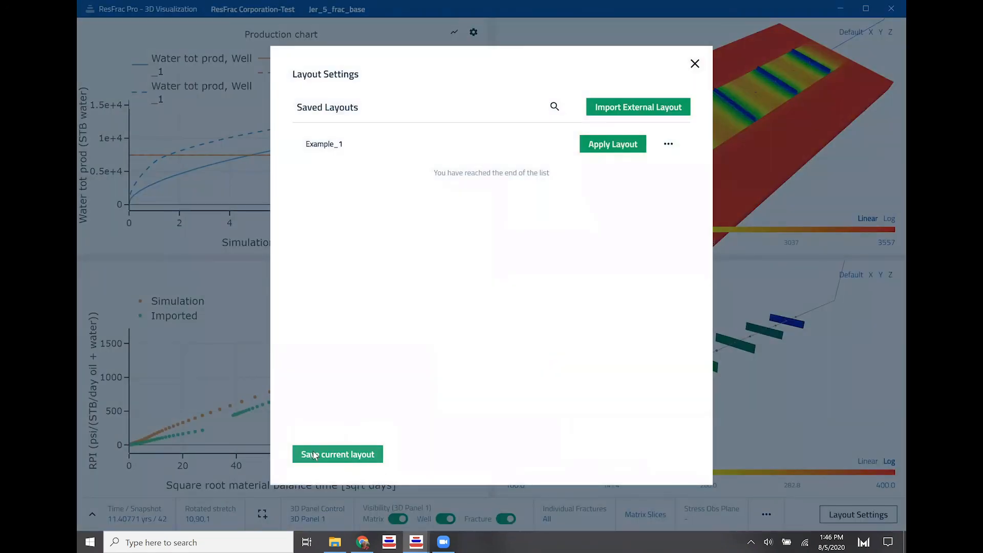
click(314, 456)
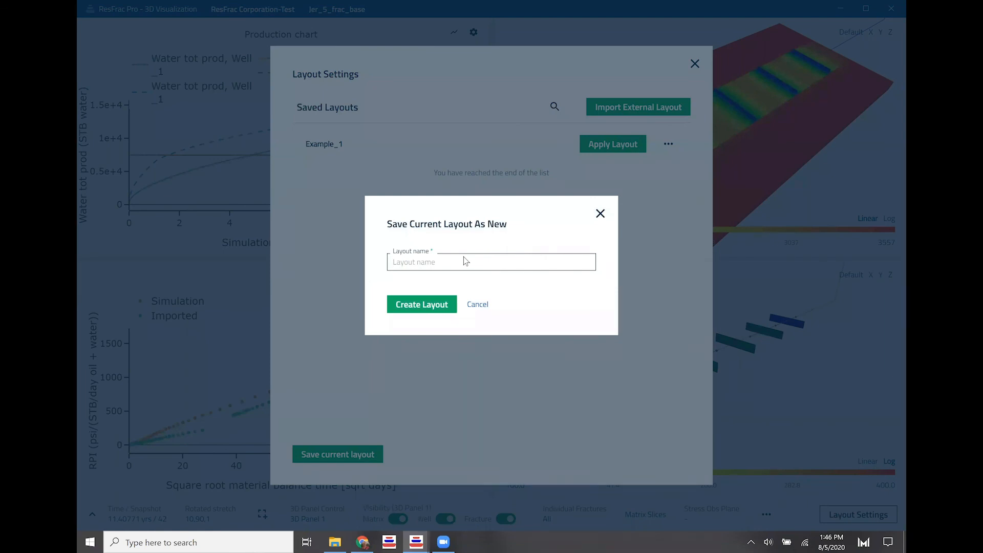
text(Video_layout_example)
click(445, 305)
click(695, 63)
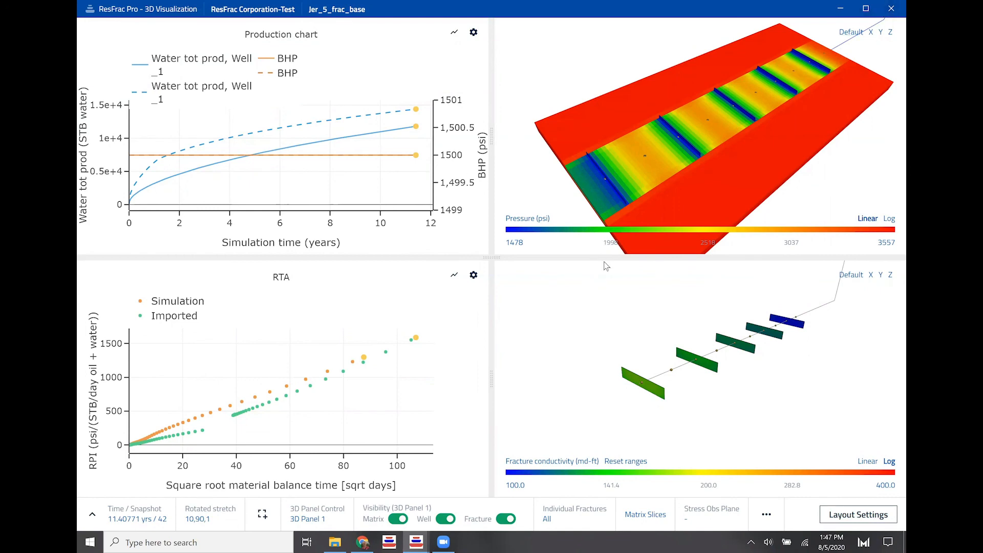
Visualize the results of the Jer_10_frac_base simulation with the Video_layout_example.json layout.
key(alt+Tab)
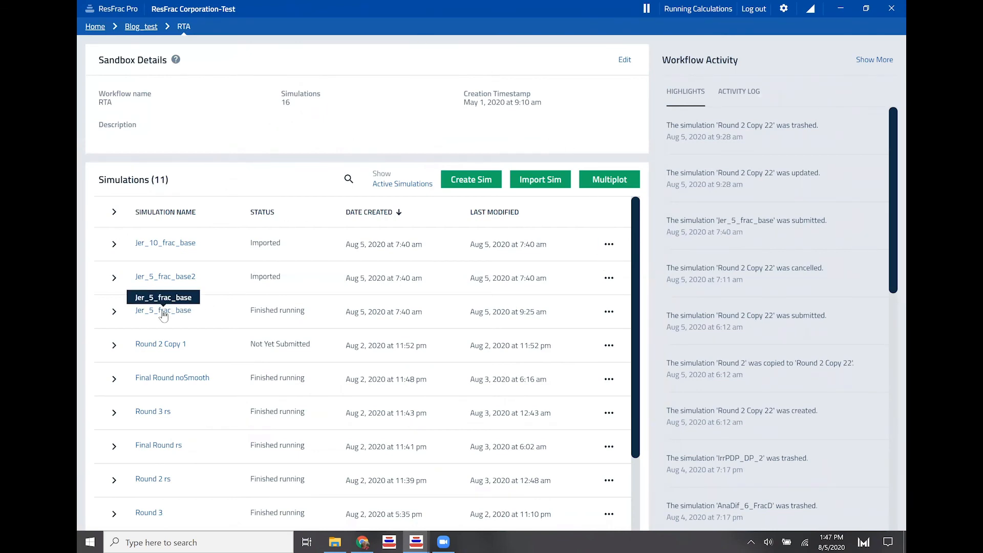
click(609, 244)
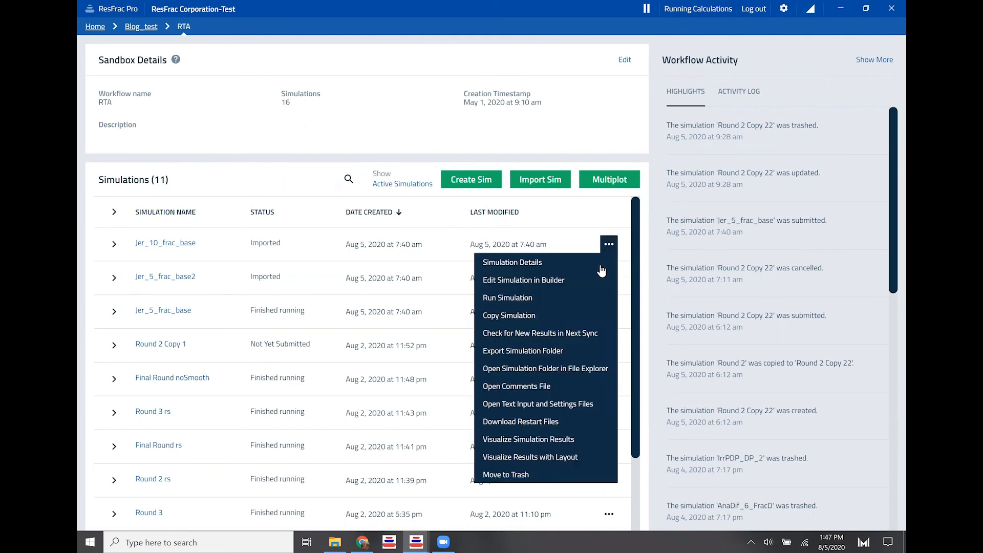
click(572, 457)
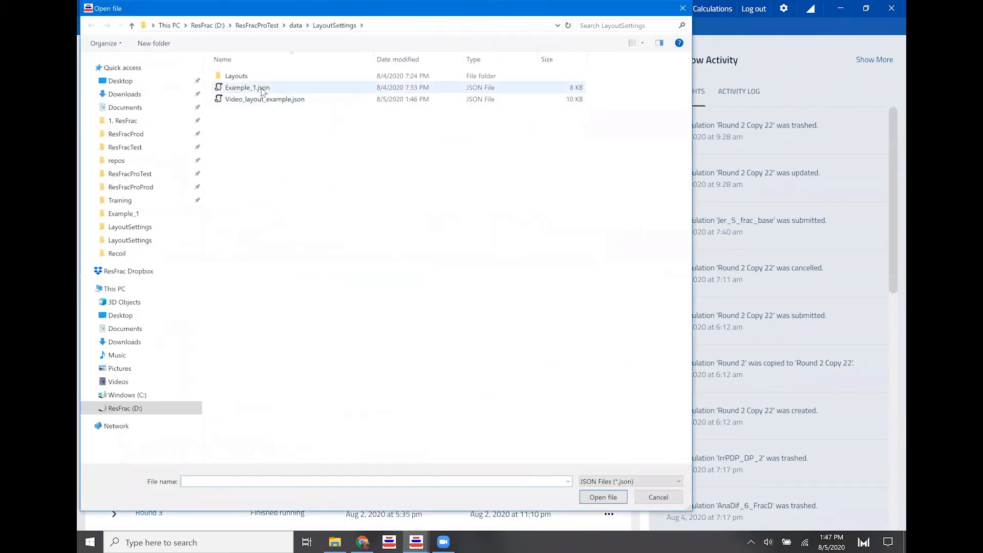
click(247, 99)
double_click(248, 99)
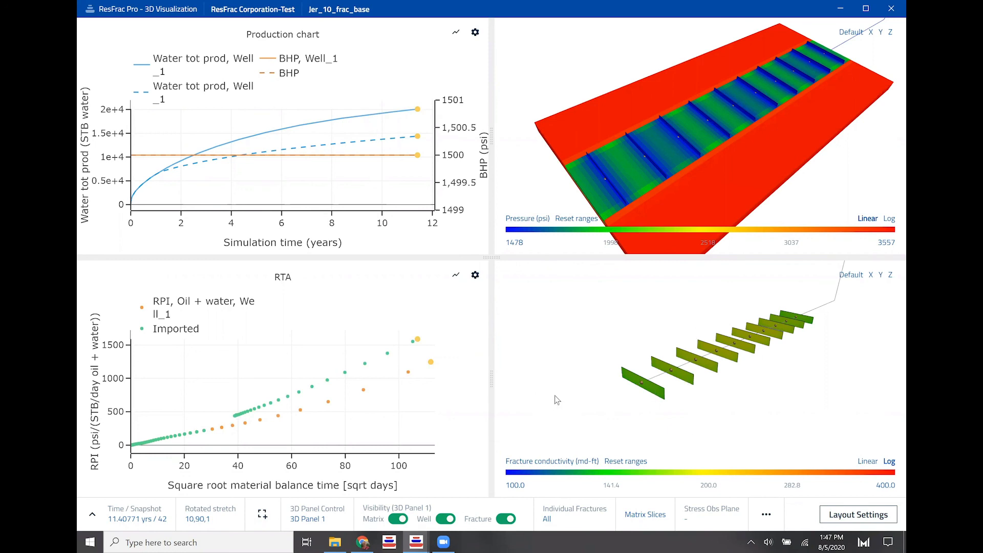
Compare the charts and 3D panels of the Jer_10_frac_base and Jer_5_frac_base visualizations by alternating between their windows.
key(alt+Tab)
key(alt+Tab)
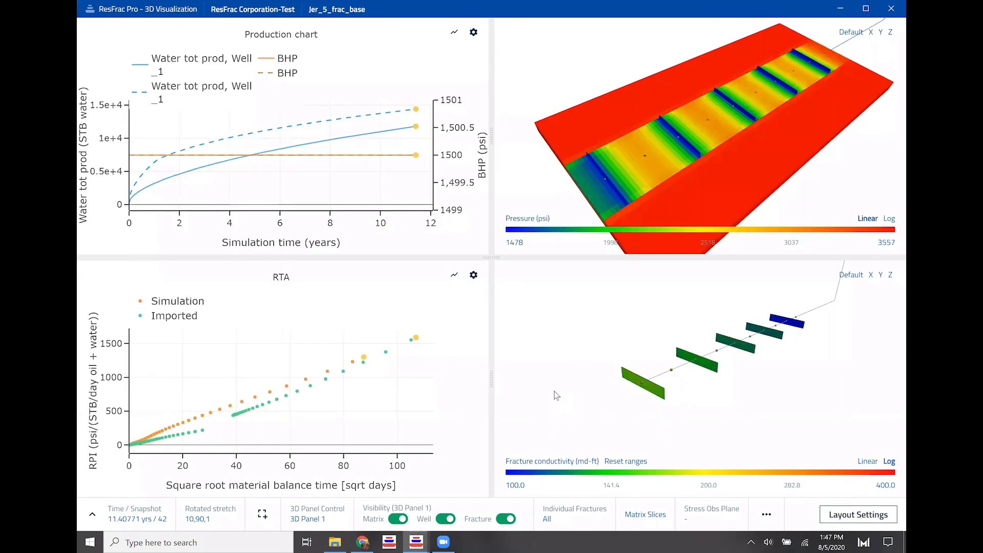
key(alt+Tab)
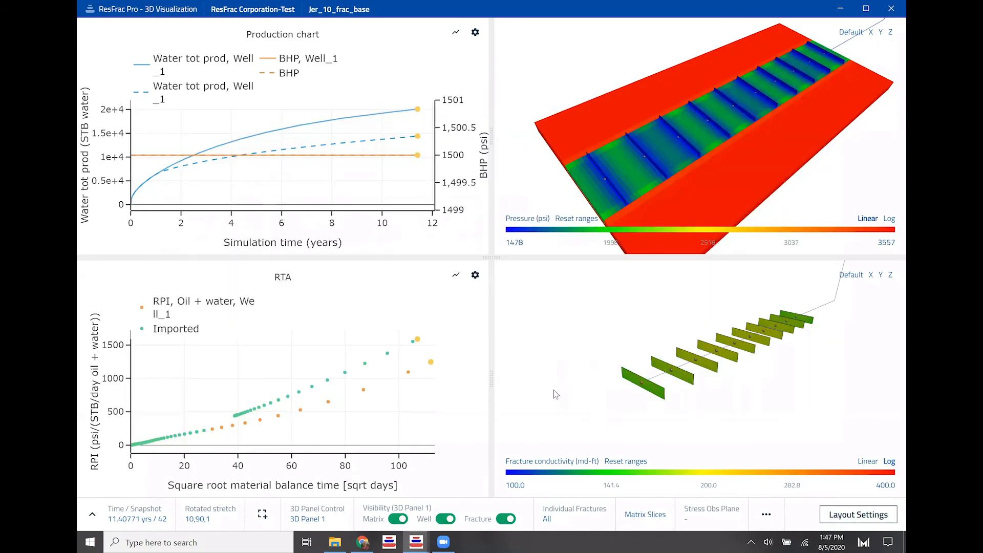
key(alt+Tab)
key(alt+Tab)
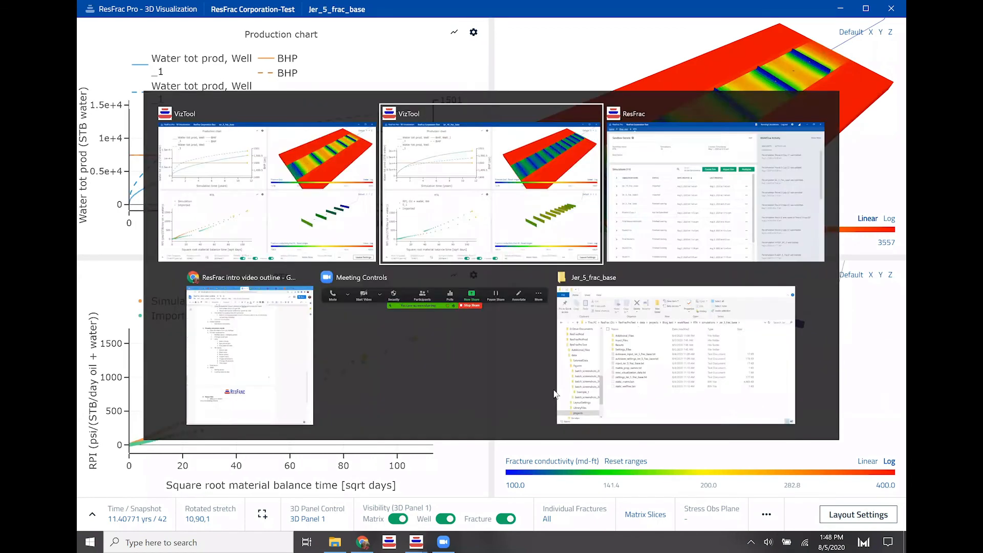
key(alt+Tab)
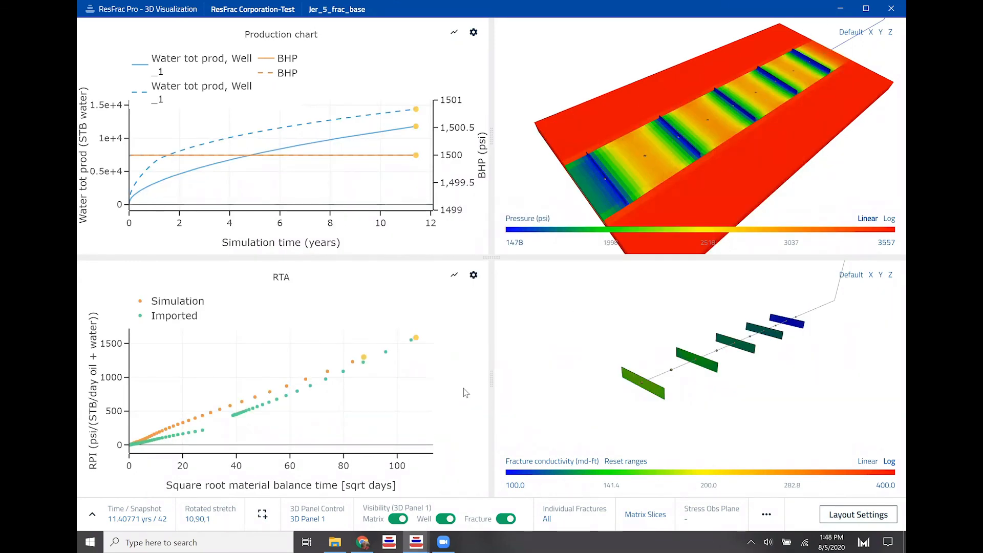
Move the Jer_5_frac_base results back to snapshot 18 and set the displayed simulation time to 100 hours.
click(92, 516)
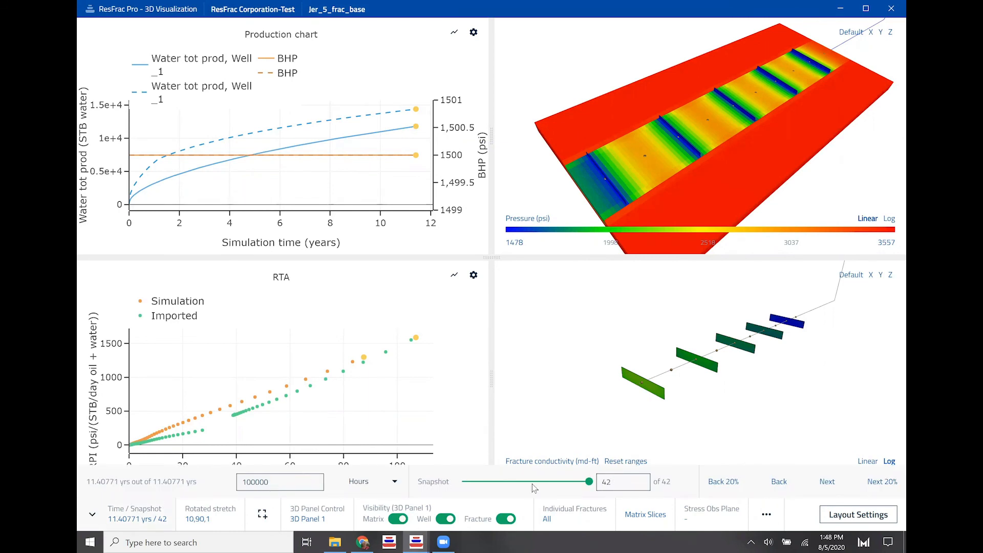
drag(589, 482, 515, 482)
click(613, 483)
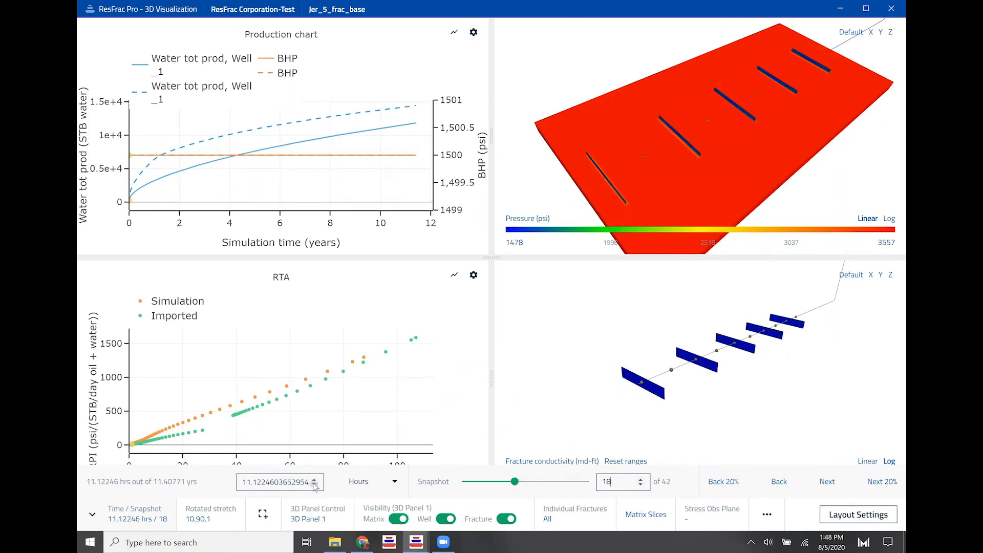
double_click(247, 483)
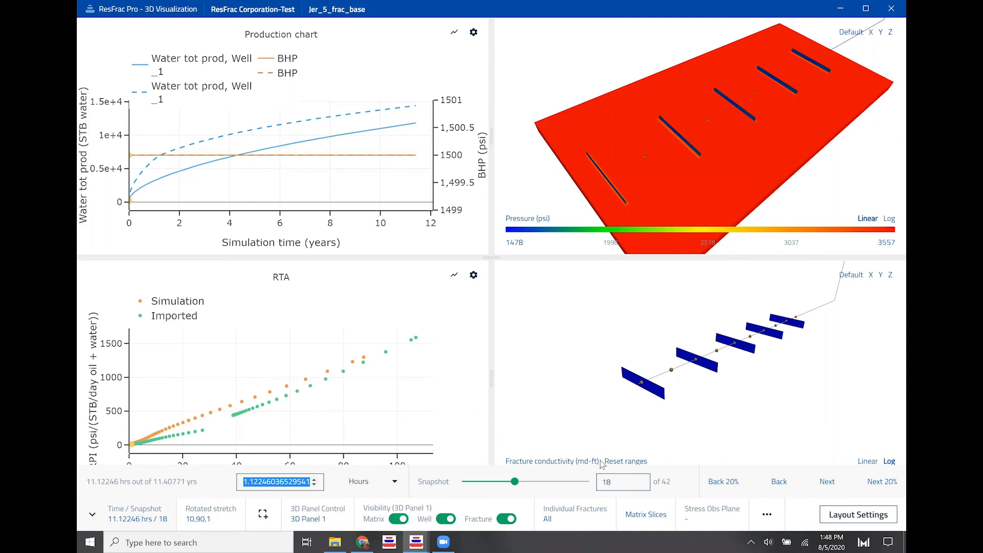
text(1100)
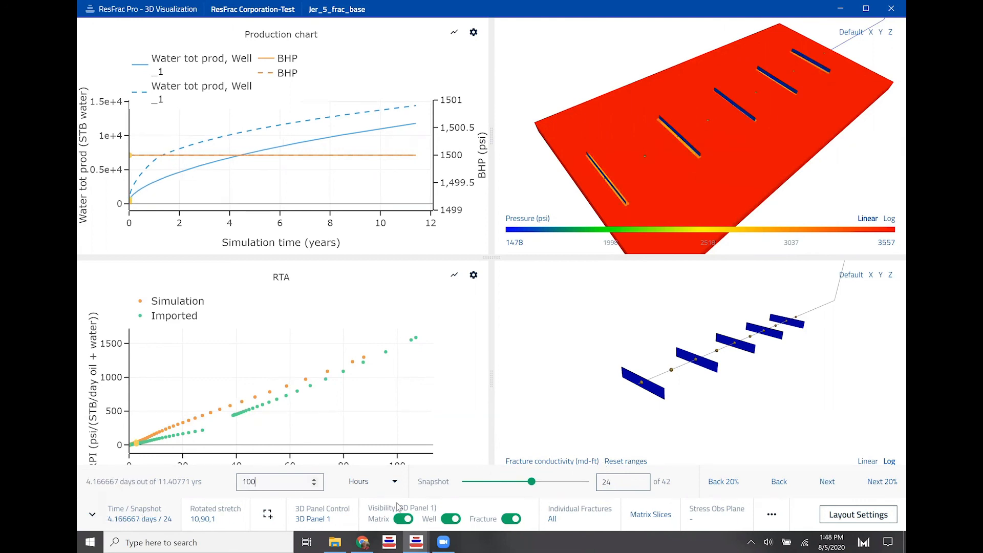
key(Return)
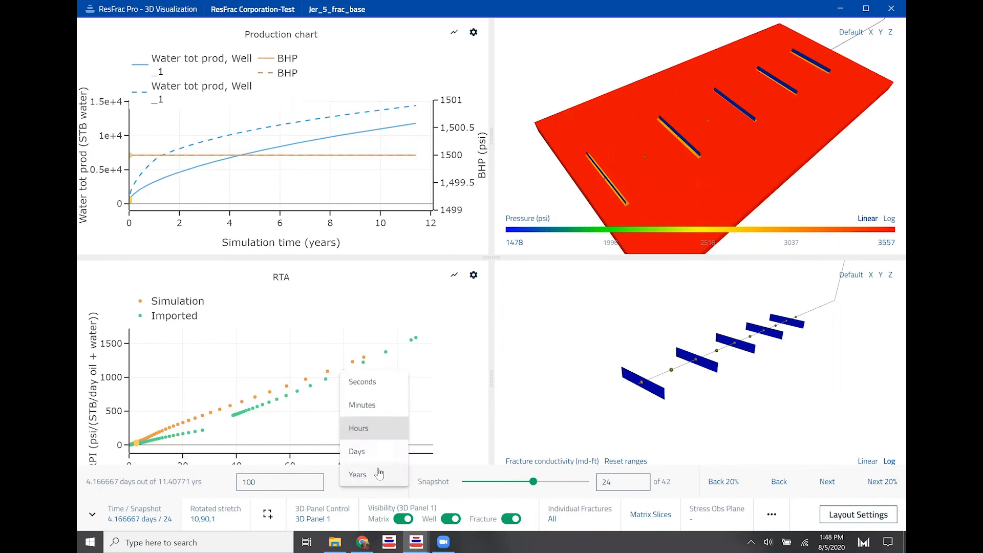
Change the time unit to Days, set the displayed time to about 111.75 days, and hide the time controls.
click(374, 453)
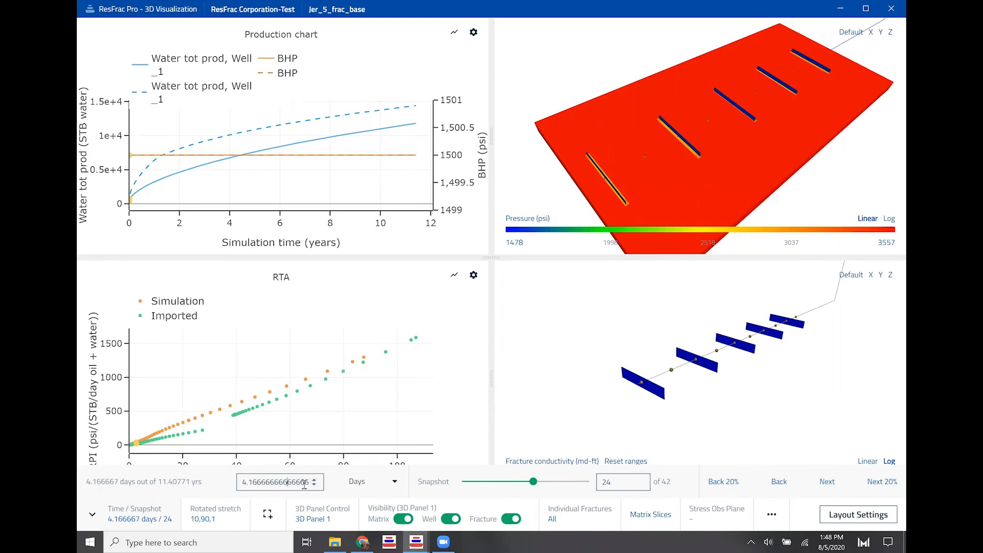
double_click(298, 481)
text(111.747477213541)
key(Return)
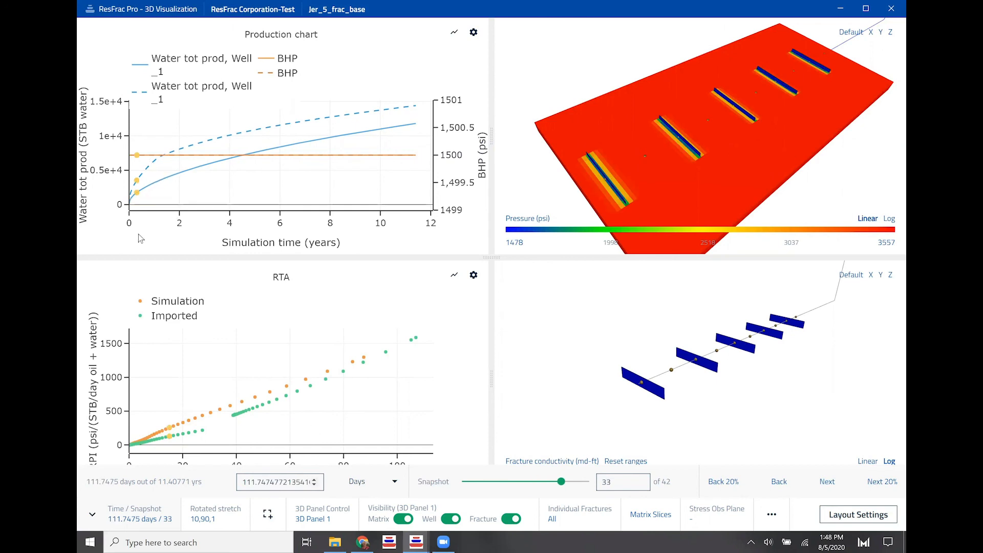
click(322, 394)
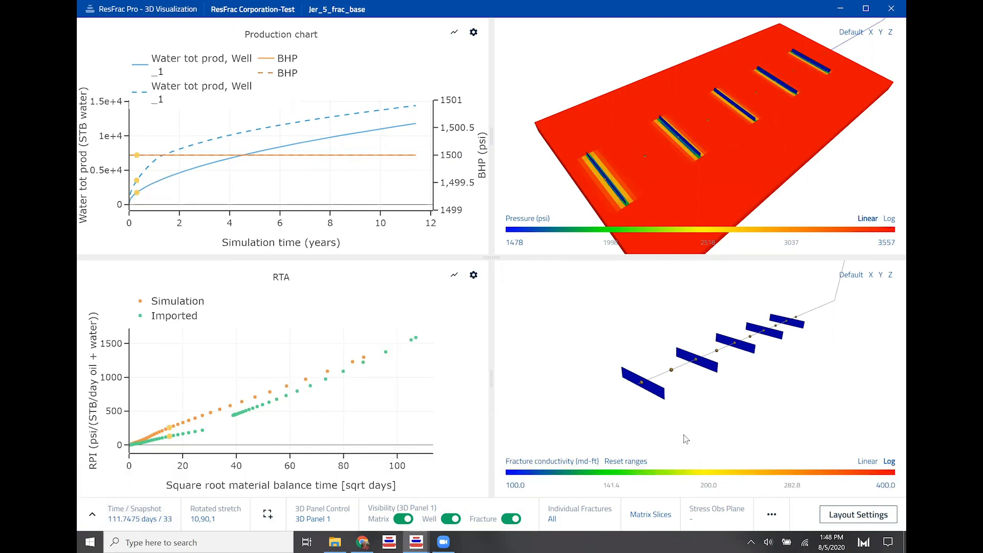
Close both 3D visualization windows to return to the RTA simulation list.
mouse_move(140, 154)
click(891, 8)
click(891, 8)
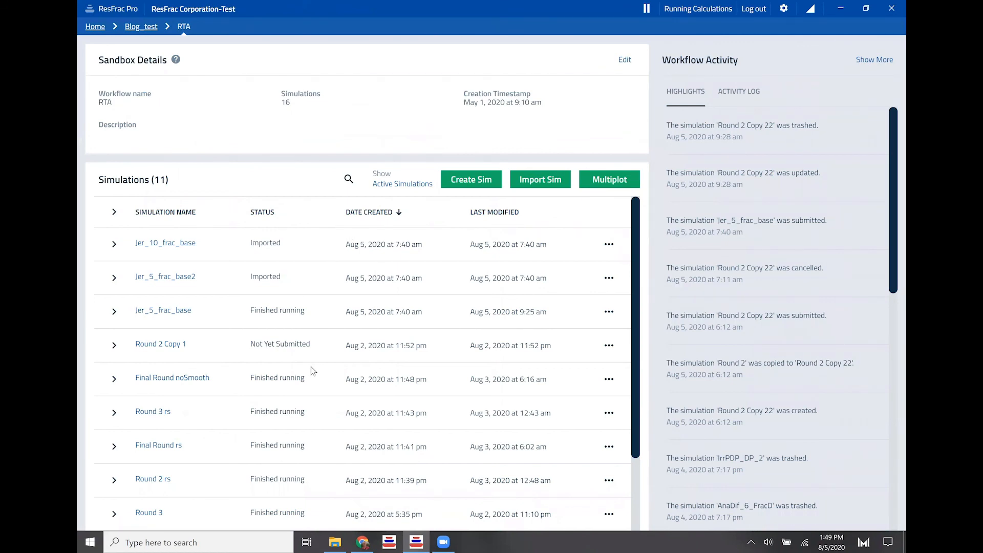
Create a Multiplot with the ResFrac logo and Video_layout_example layout for Jer_10_frac_base, Jer_5_frac_base and Jer_5_frac_base2.
click(607, 184)
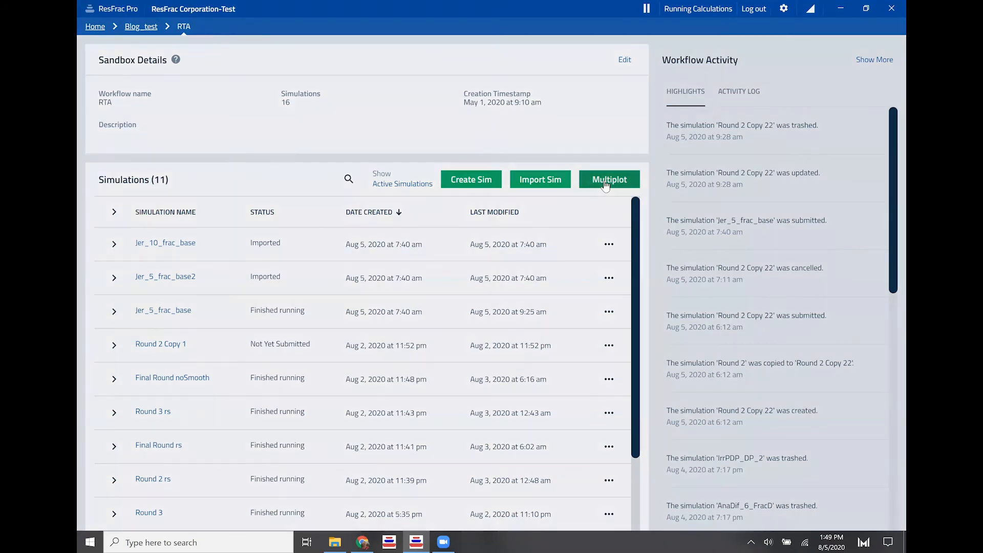
click(421, 239)
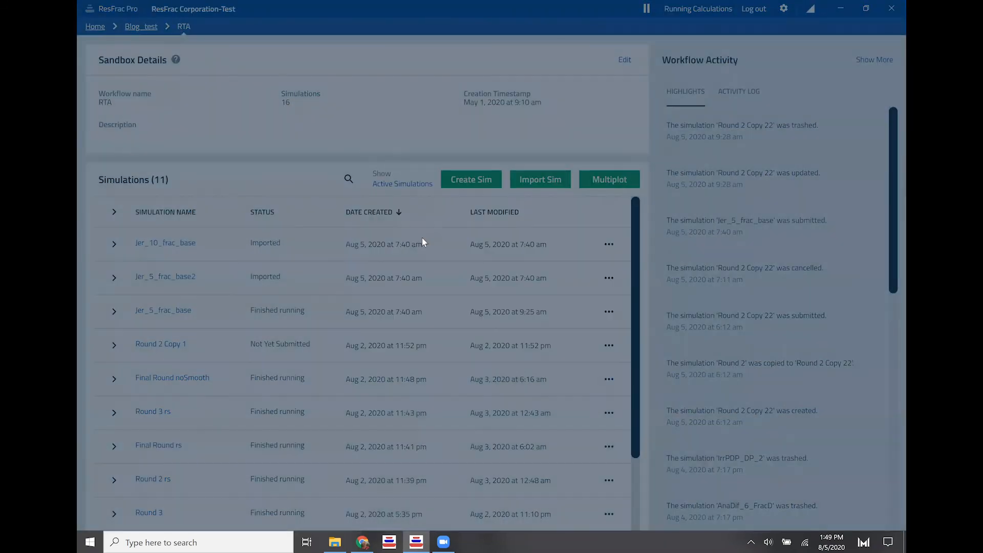
click(334, 157)
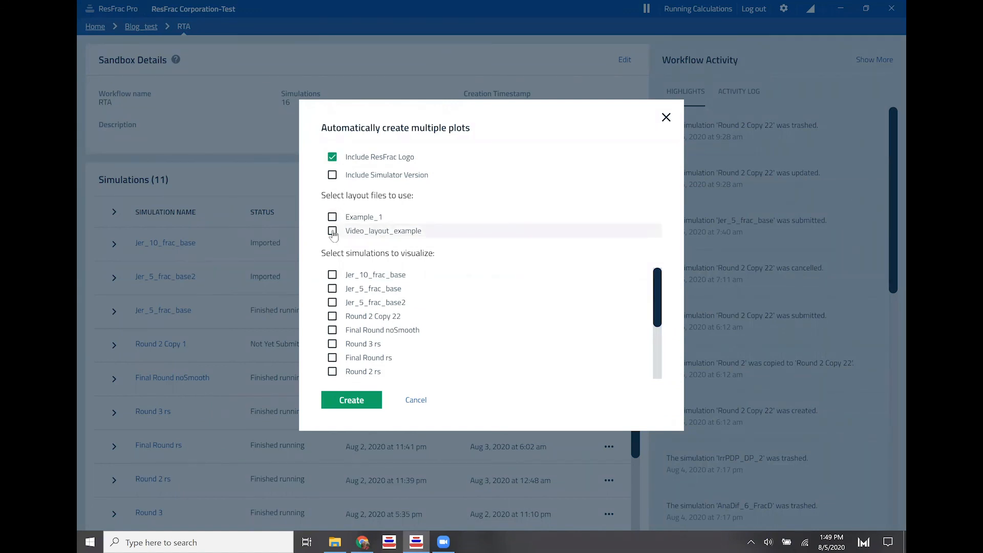
click(332, 232)
click(333, 274)
click(333, 288)
click(332, 302)
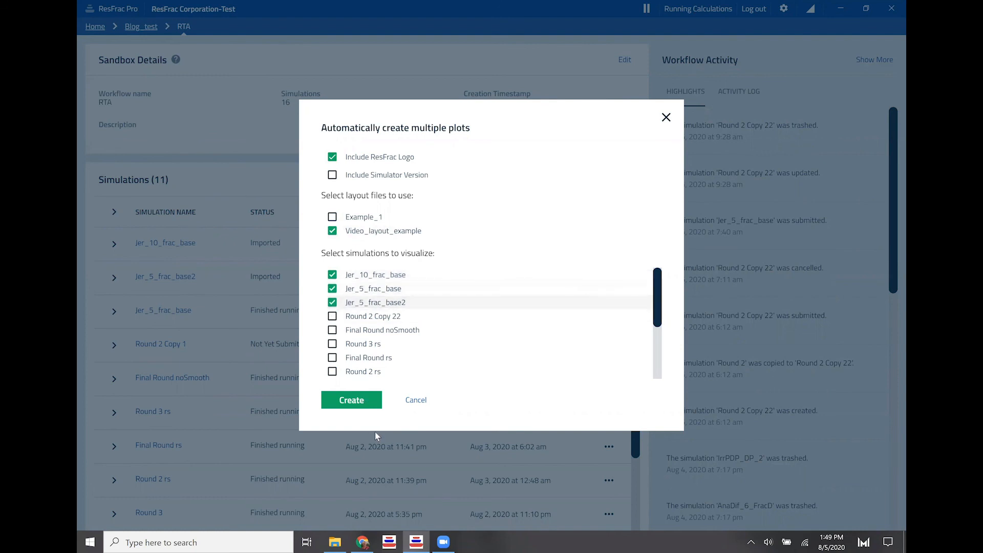
click(349, 404)
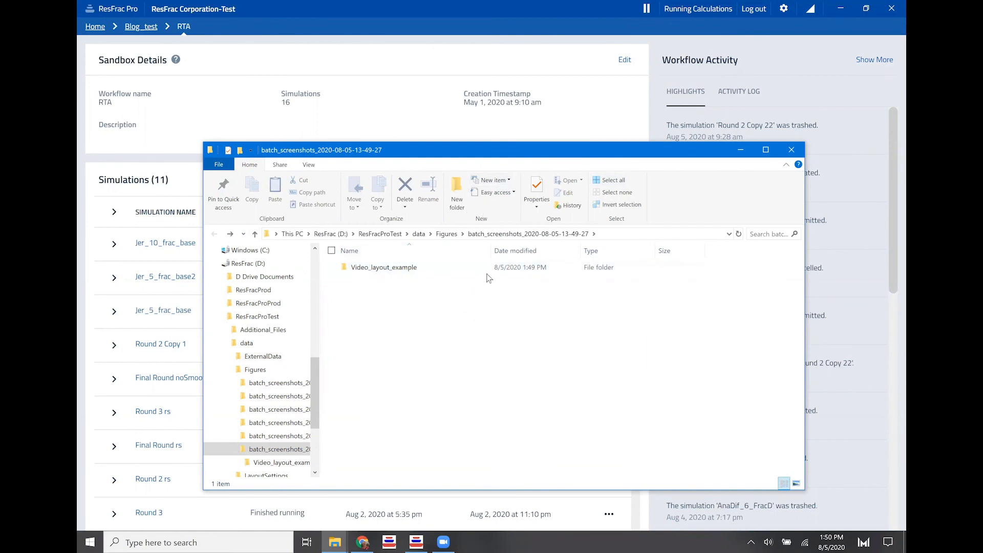
Open the Video_layout_example output folder and view the generated images, starting with Jer_5_frac_base.png.
double_click(393, 269)
click(418, 294)
click(486, 297)
key(Home)
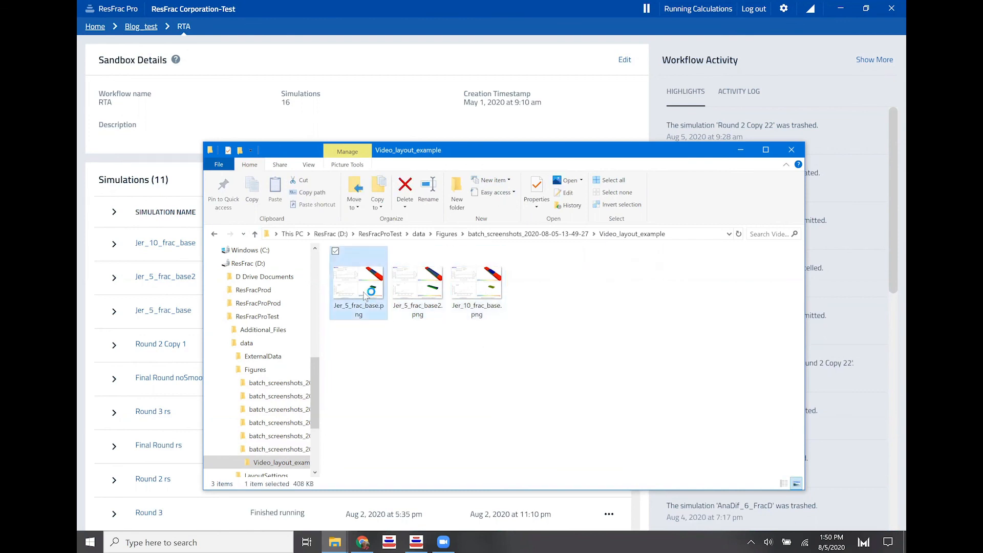
key(Return)
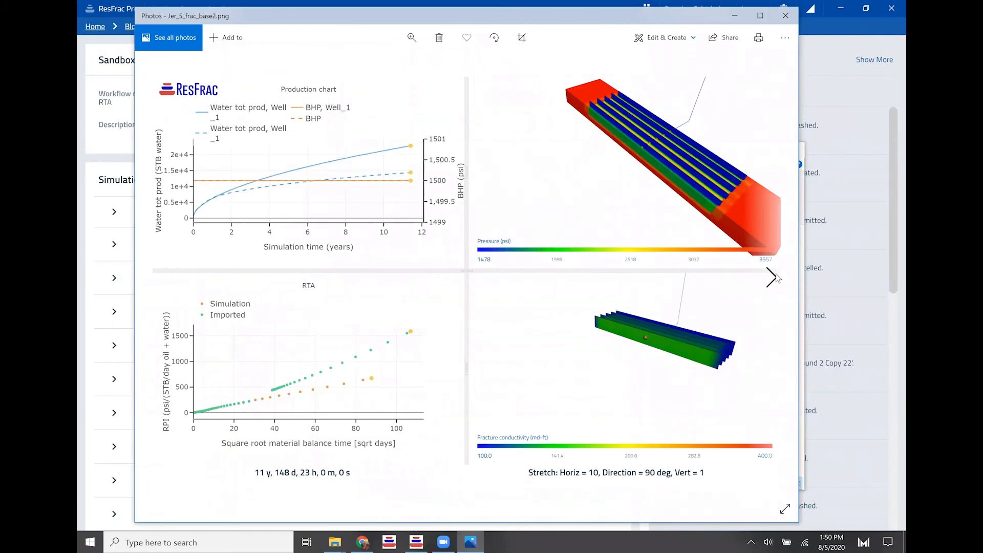
View the Jer_10_frac_base.png image and close the image viewer and the Video_layout_example folder.
click(772, 277)
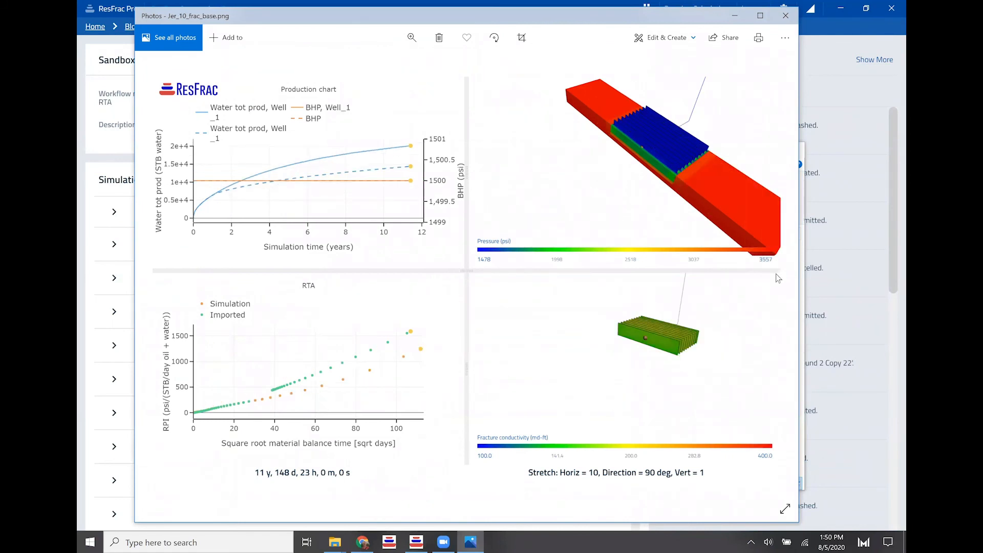
click(787, 17)
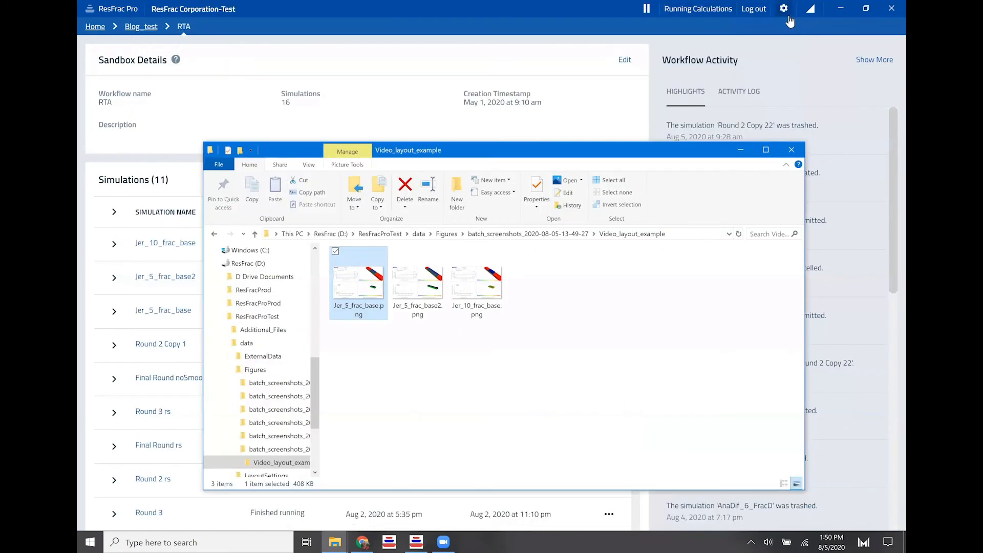
click(791, 151)
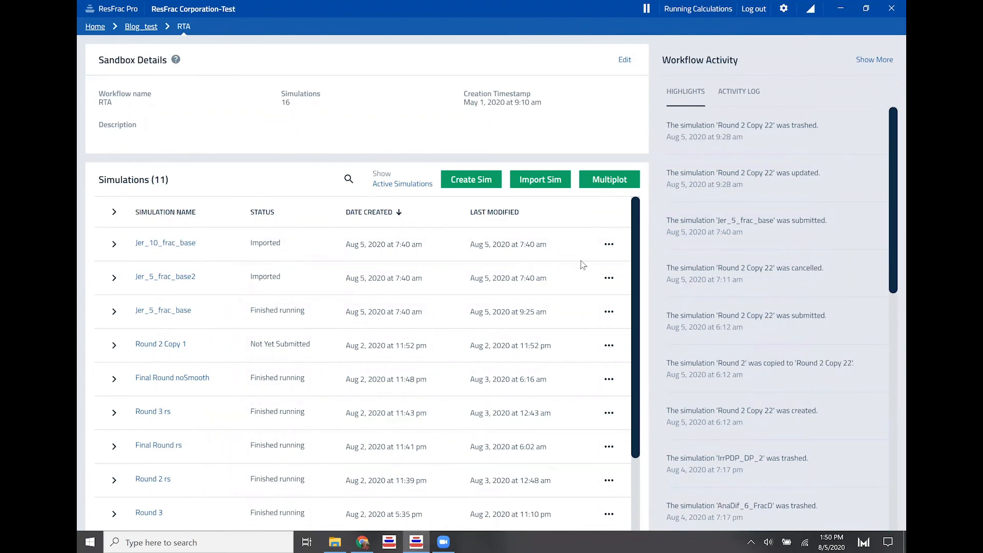
Start a Compound Line Plot from Multiplot using the Video_layout_example.json layout.
click(620, 184)
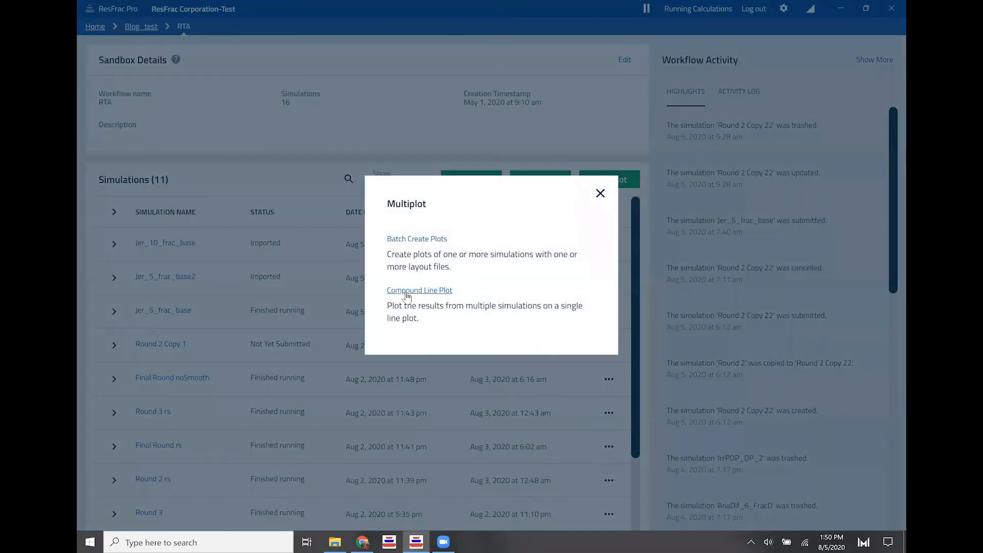
click(407, 291)
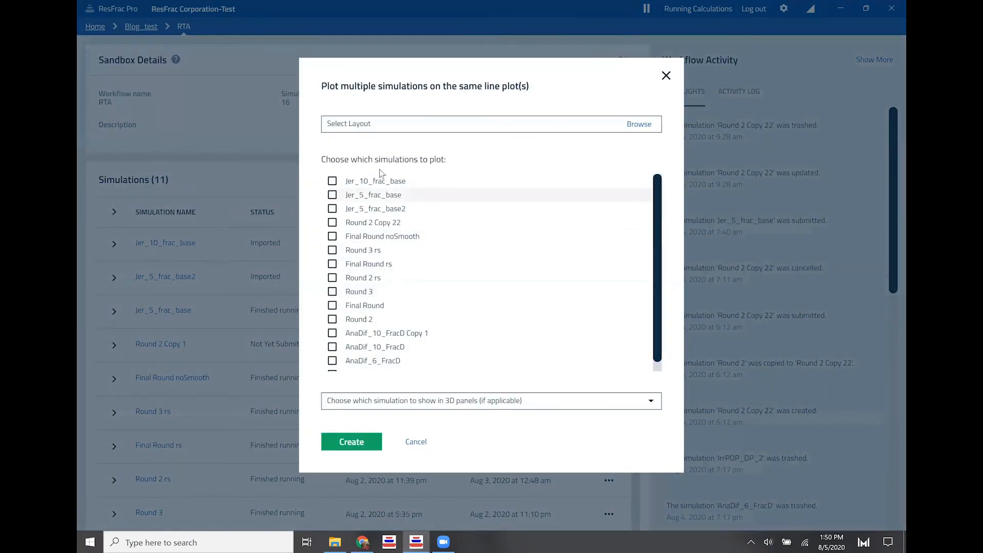
click(367, 128)
double_click(257, 100)
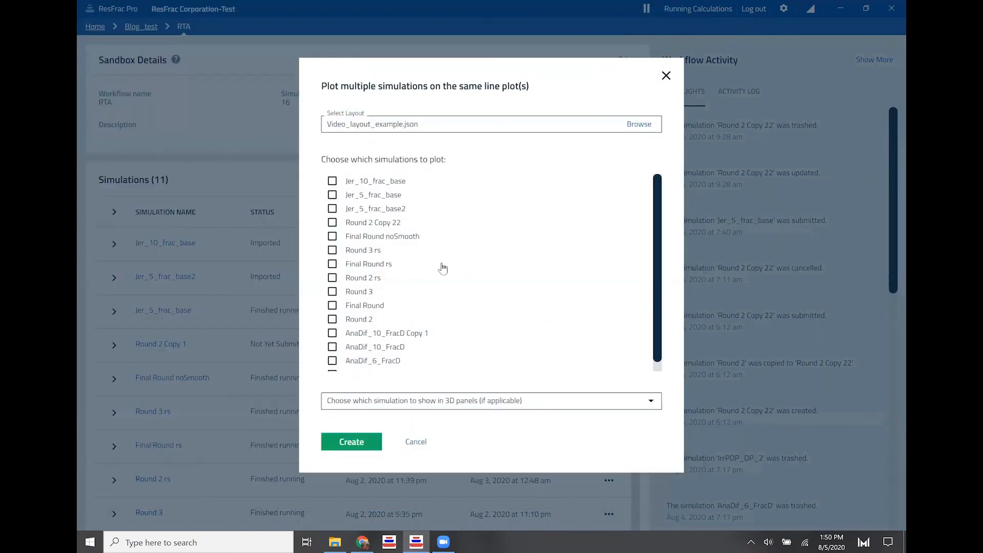
Create the compound plot for Jer_10_frac_base, Jer_5_frac_base and Jer_5_frac_base2, showing Jer_10_frac_base in the 3D panels.
click(373, 181)
click(372, 195)
click(371, 209)
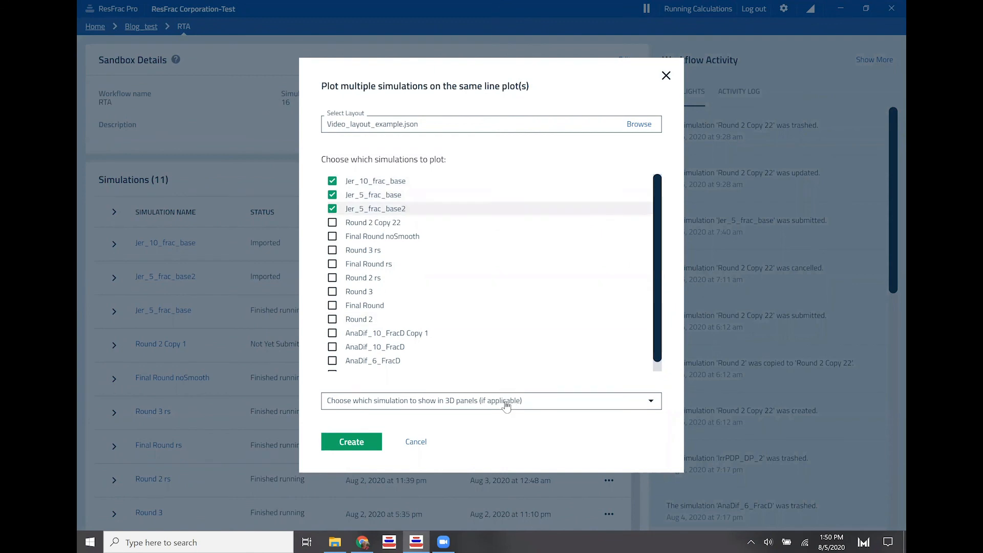
click(429, 405)
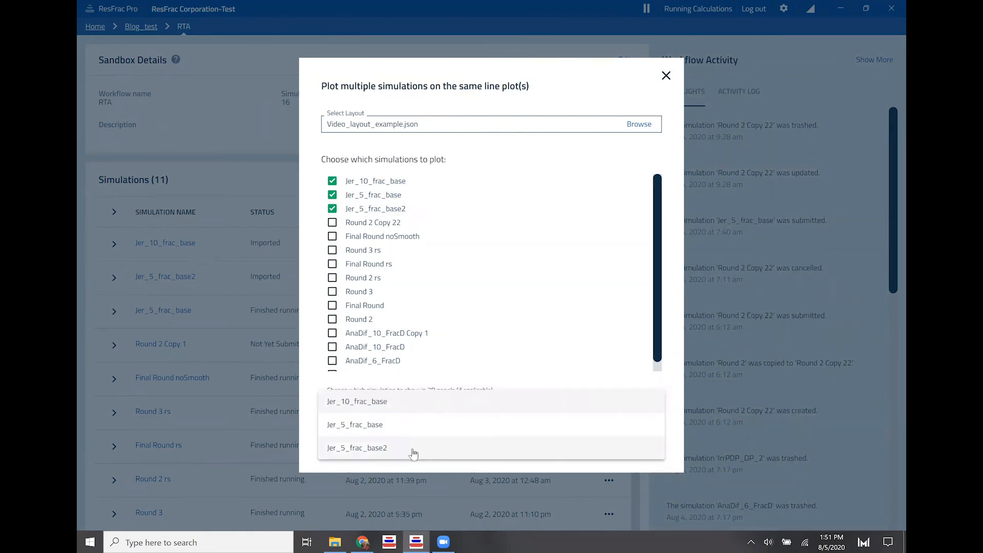
click(368, 403)
click(351, 443)
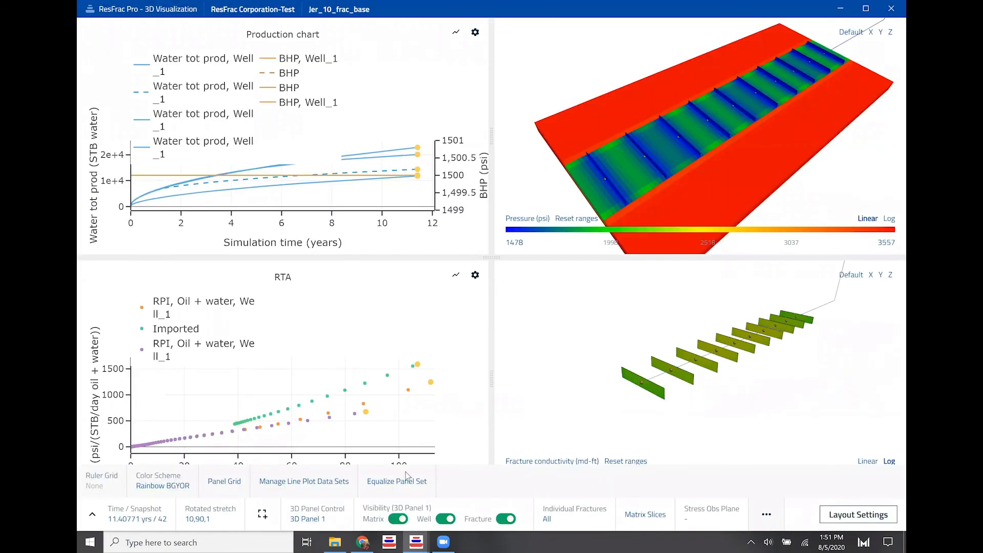
Examine the managed line plot data sets and the Production chart's axis, formatting and series appearance settings, applying the plot settings as they are.
click(310, 482)
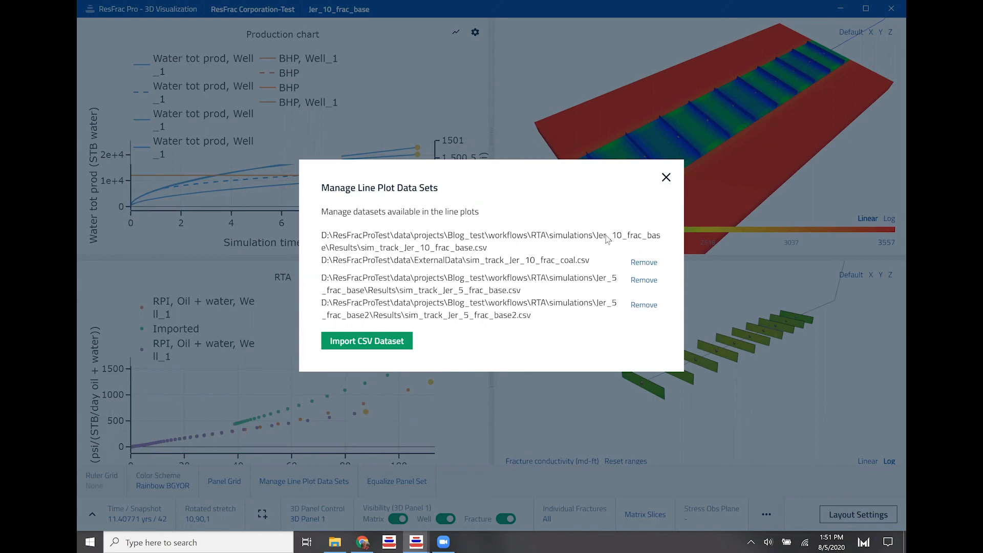
click(666, 177)
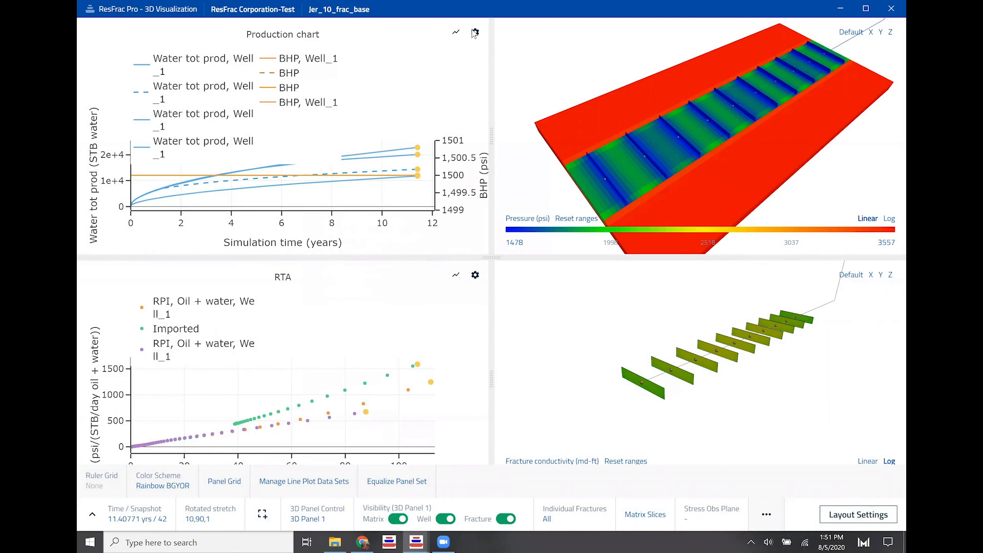
click(479, 32)
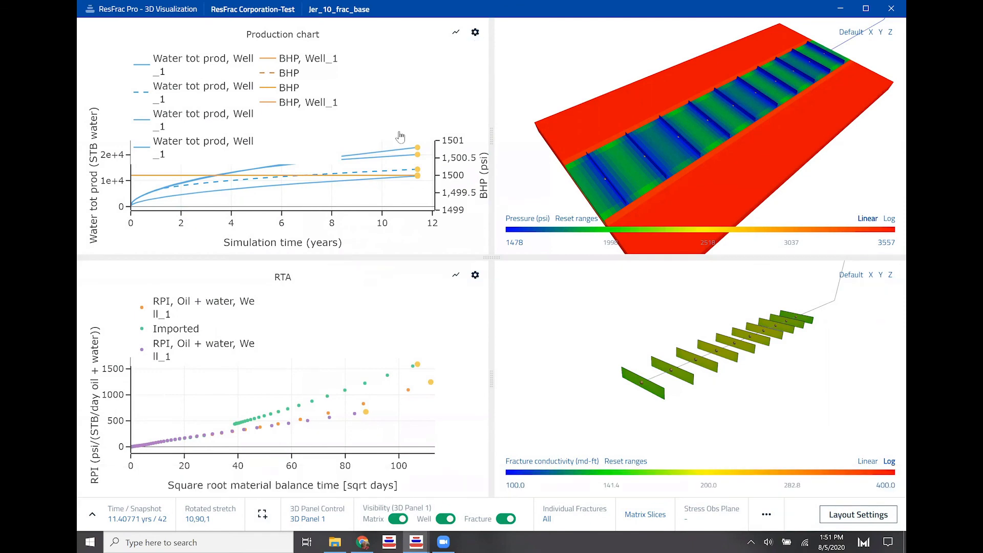
scroll(399, 306, down, 10)
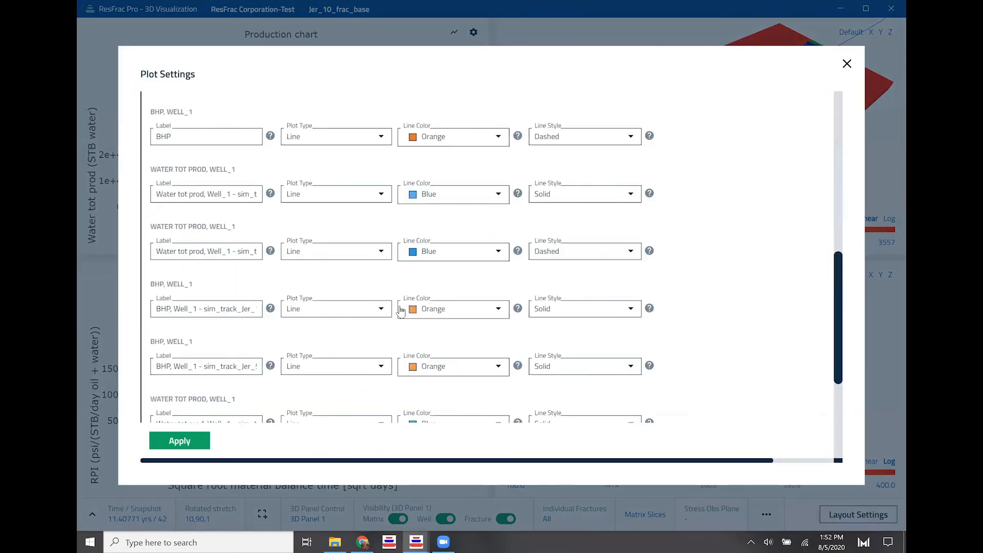
scroll(263, 306, up, 15)
scroll(285, 270, down, 8)
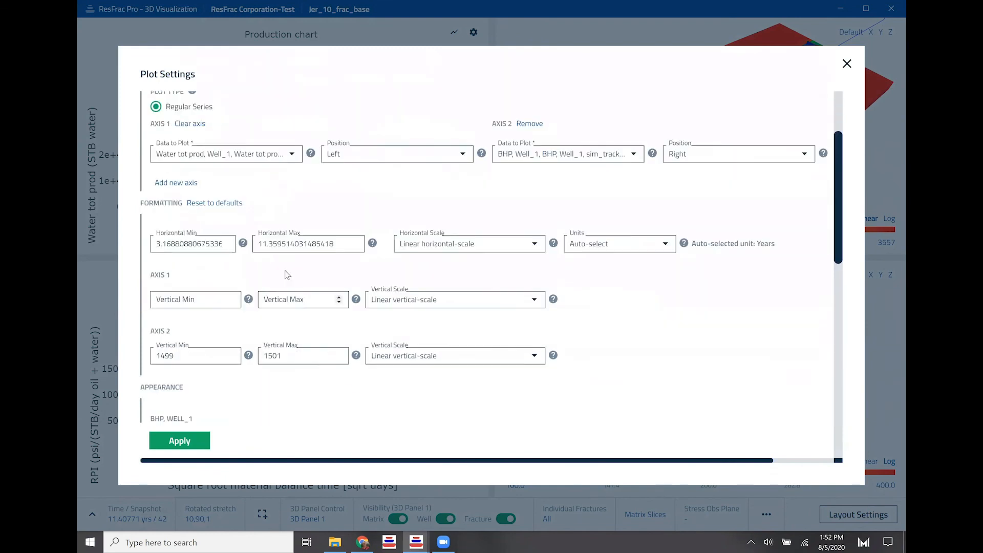
scroll(277, 262, down, 2)
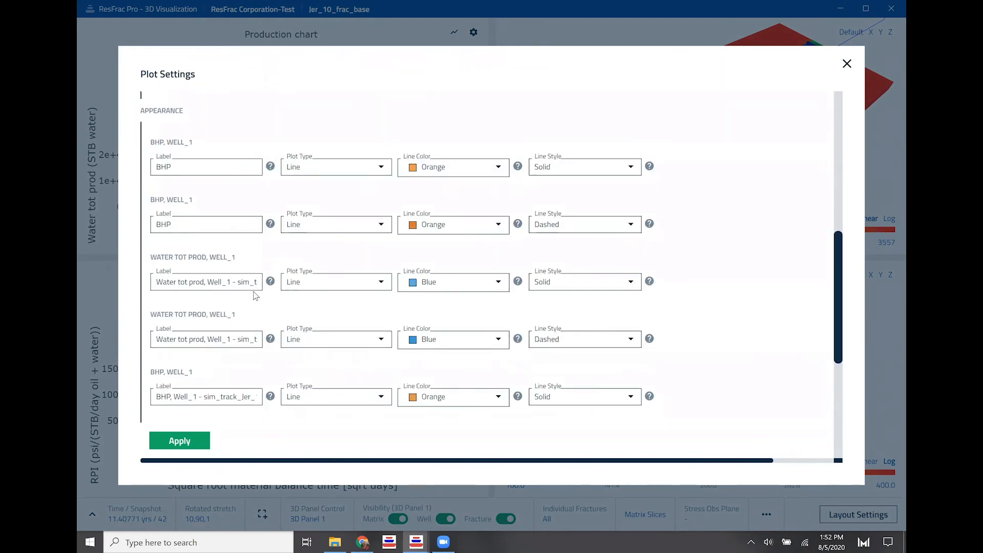
click(179, 441)
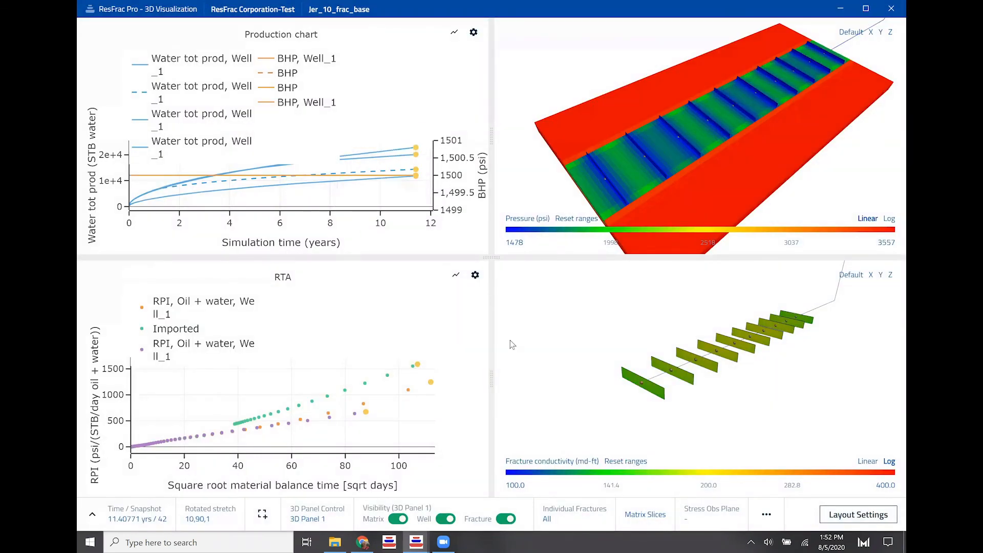